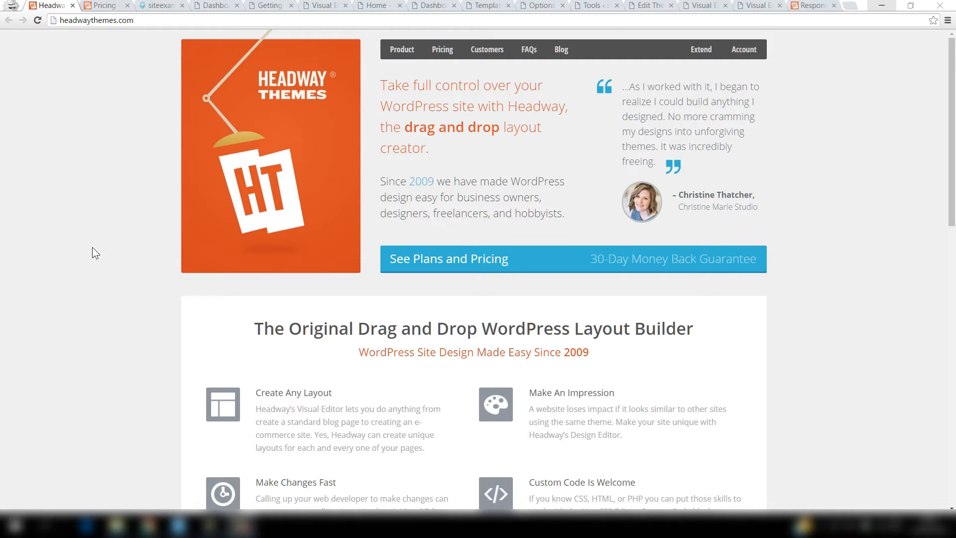
# Review the Headway Themes home page from its features to its testimonials, and open the pricing page.
pyautogui.scroll(-6, 92, 247)
pyautogui.scroll(-3, 92, 248)
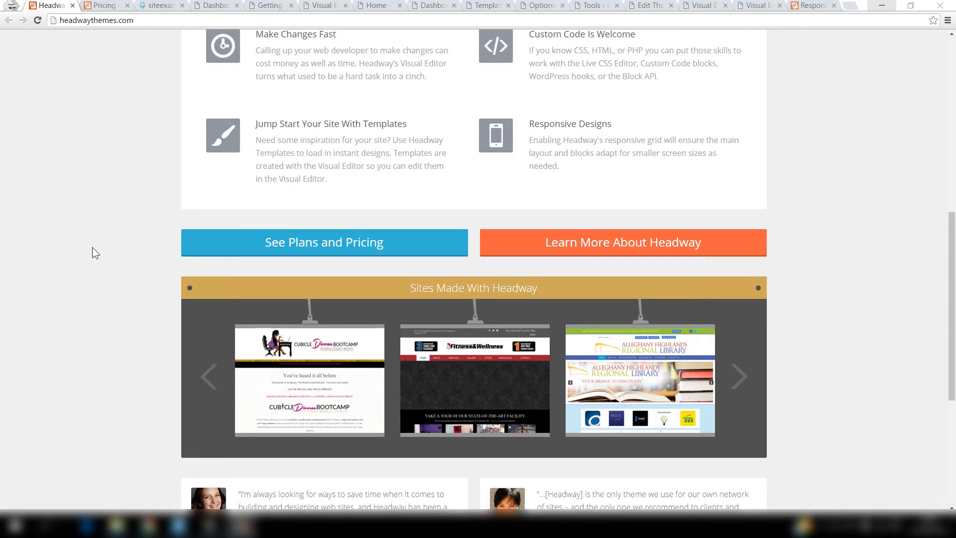
pyautogui.scroll(-5, 93, 247)
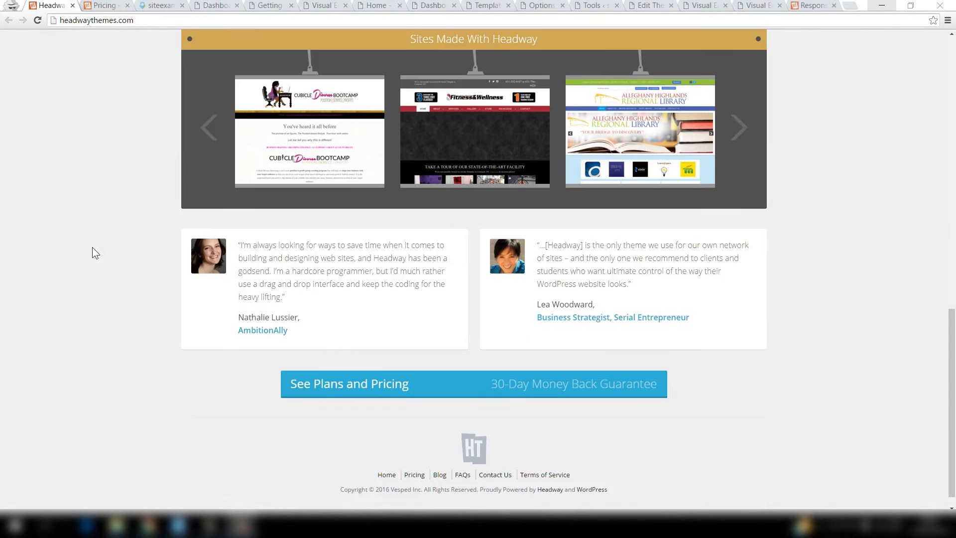
pyautogui.scroll(-1, 93, 249)
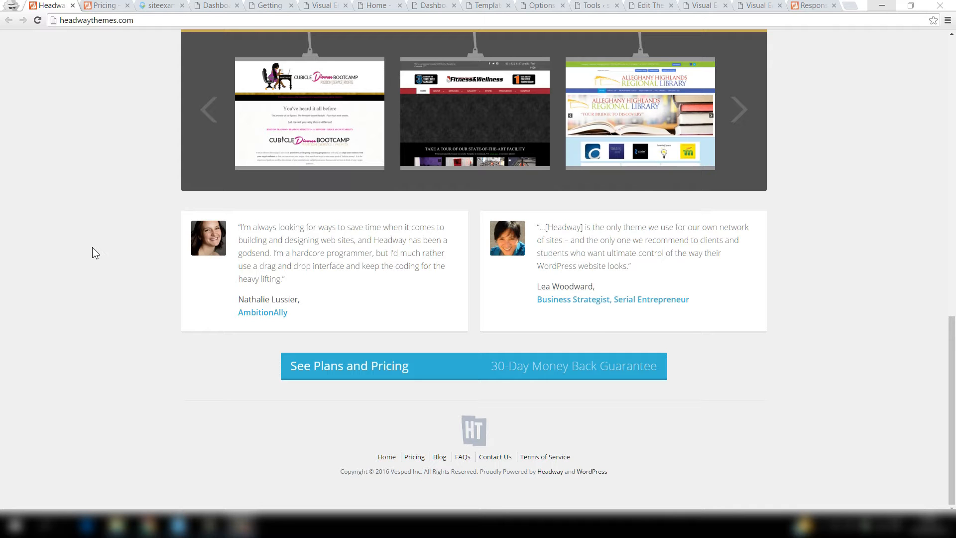
pyautogui.scroll(12, 91, 247)
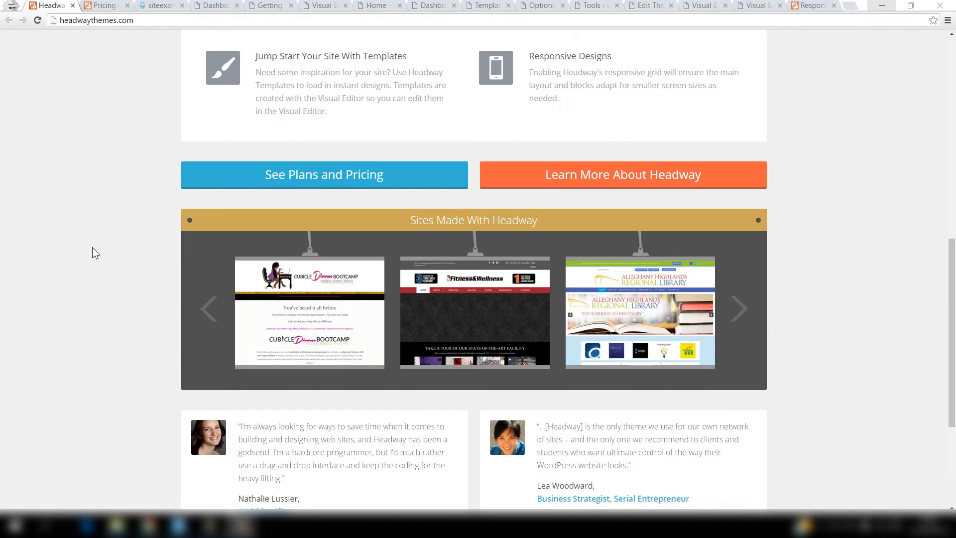
pyautogui.scroll(3, 92, 253)
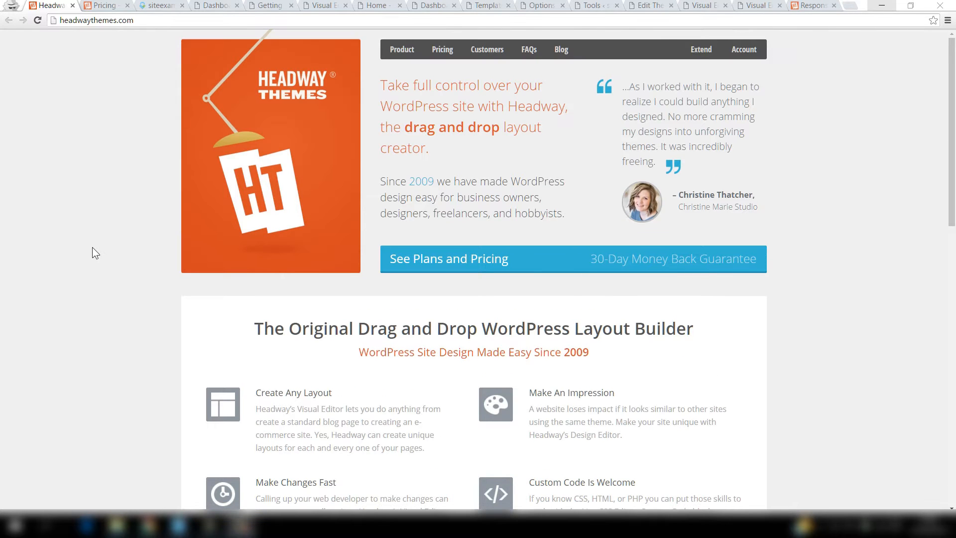
pyautogui.click(104, 6)
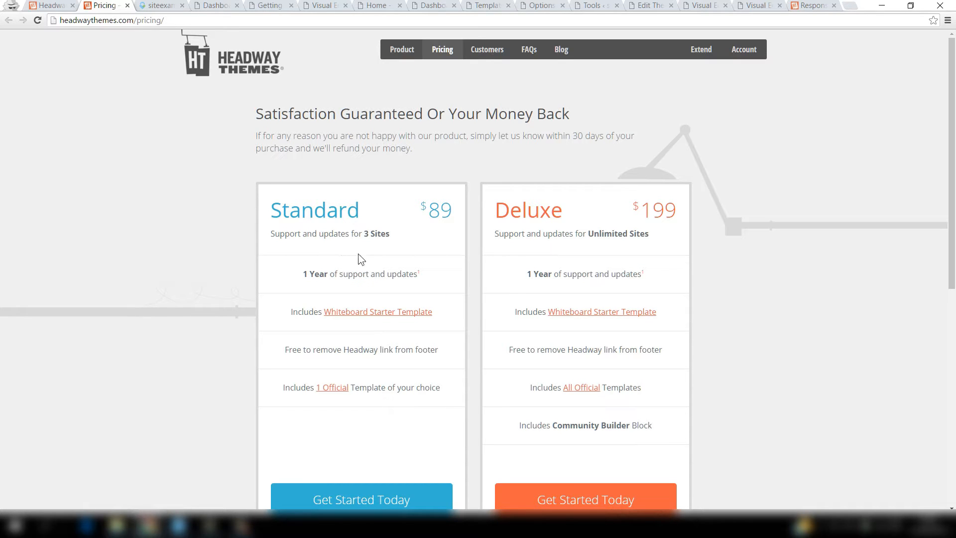
# Look through the example.dev site's home page from the header down to the footer menus.
pyautogui.click(160, 6)
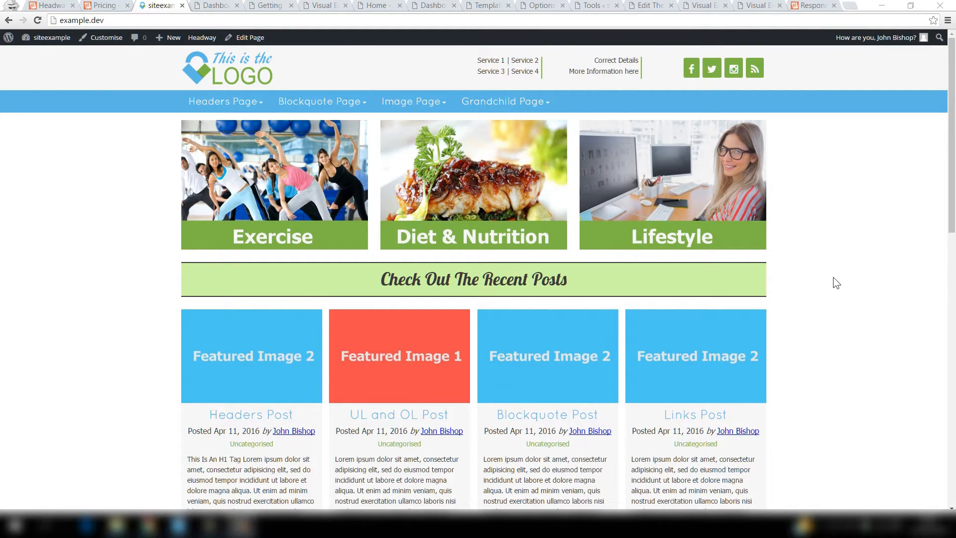
pyautogui.scroll(-5, 833, 279)
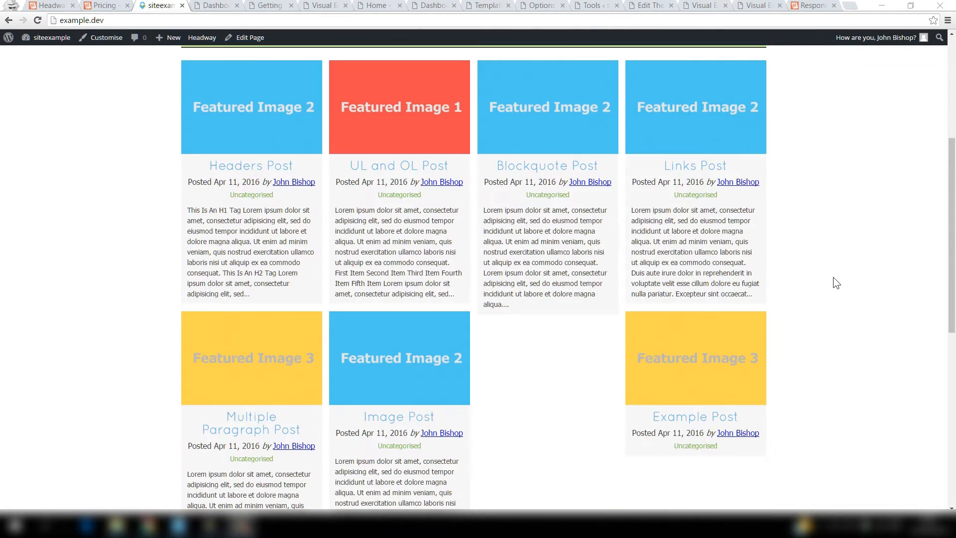
pyautogui.scroll(-1, 833, 277)
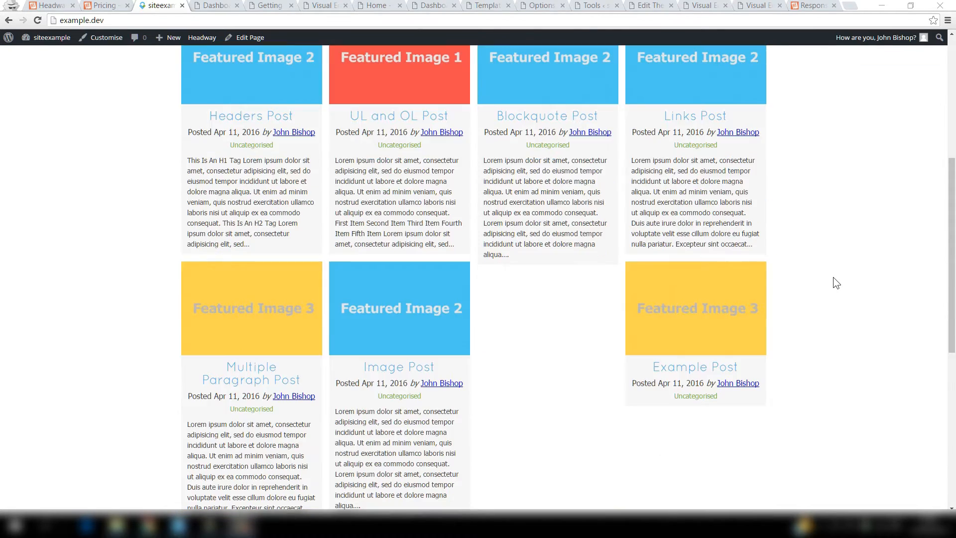
pyautogui.scroll(-1, 836, 282)
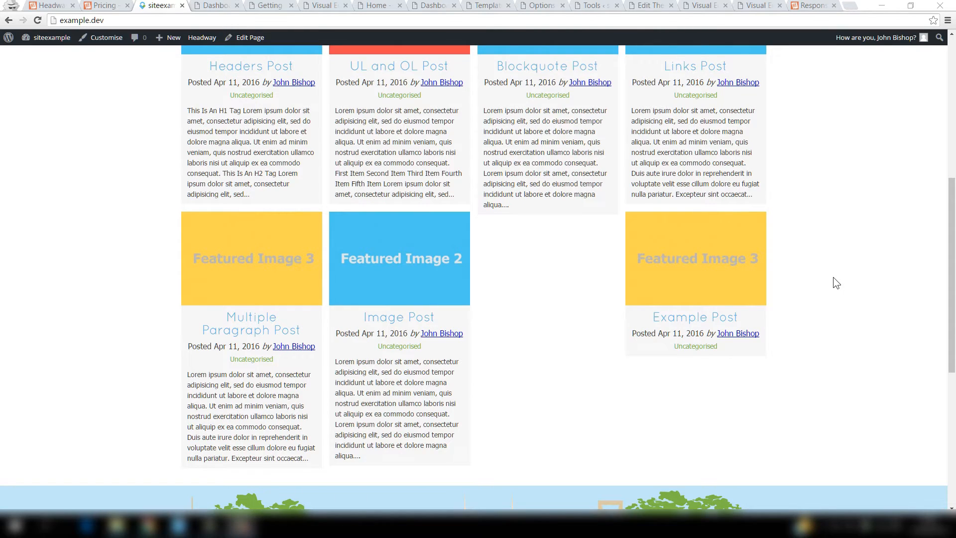
pyautogui.scroll(-2, 836, 282)
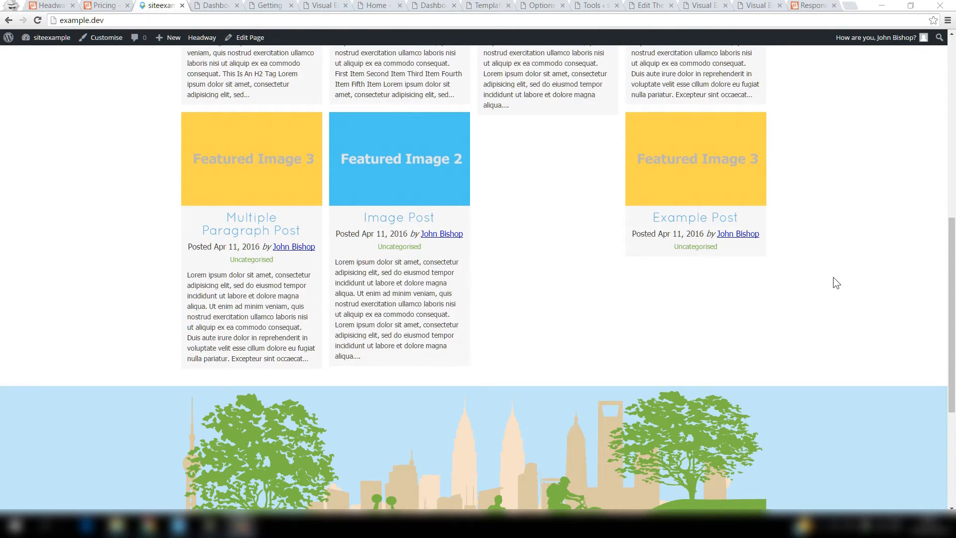
pyautogui.scroll(-5, 832, 278)
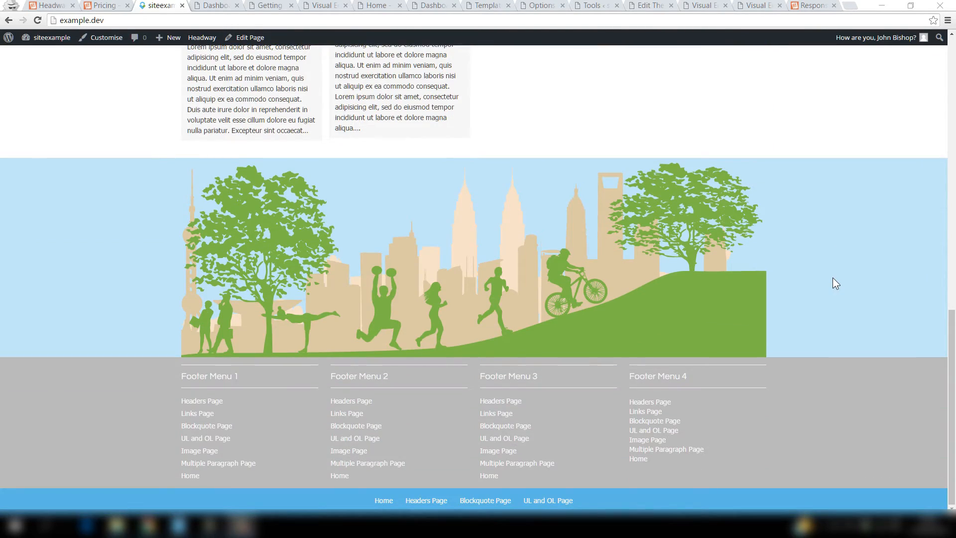
pyautogui.scroll(13, 835, 283)
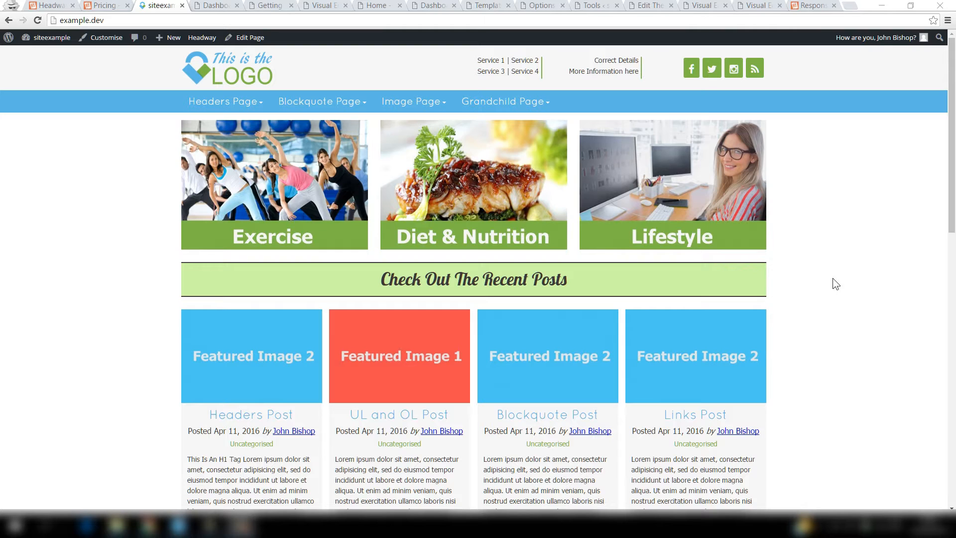
# Examine the recent posts section of the example site, including its featured images and excerpts.
pyautogui.scroll(-3, 833, 279)
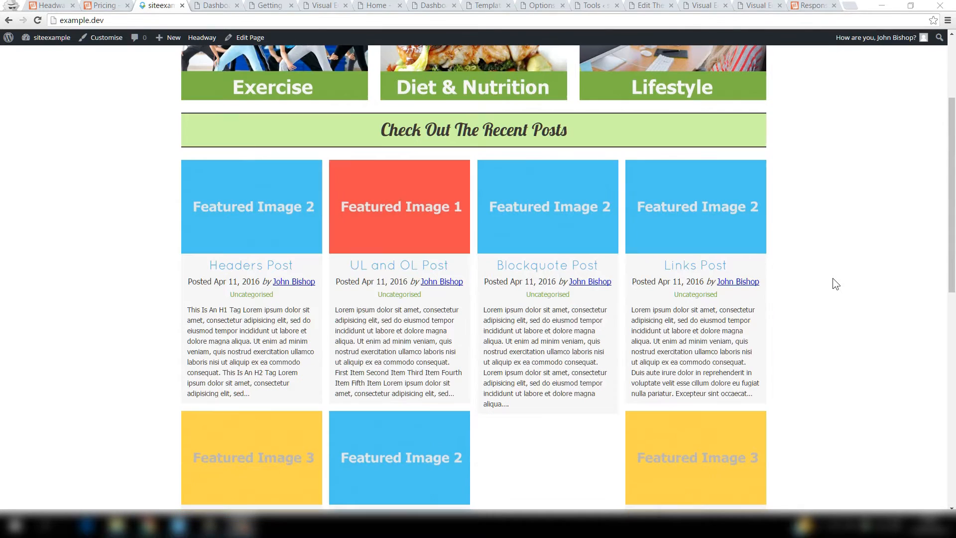
pyautogui.scroll(-2, 833, 279)
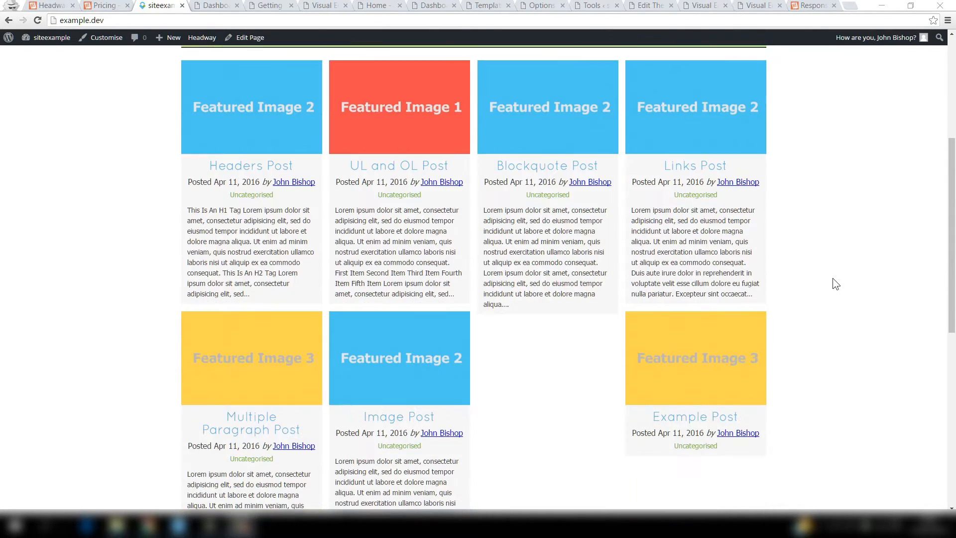
pyautogui.scroll(-1, 835, 284)
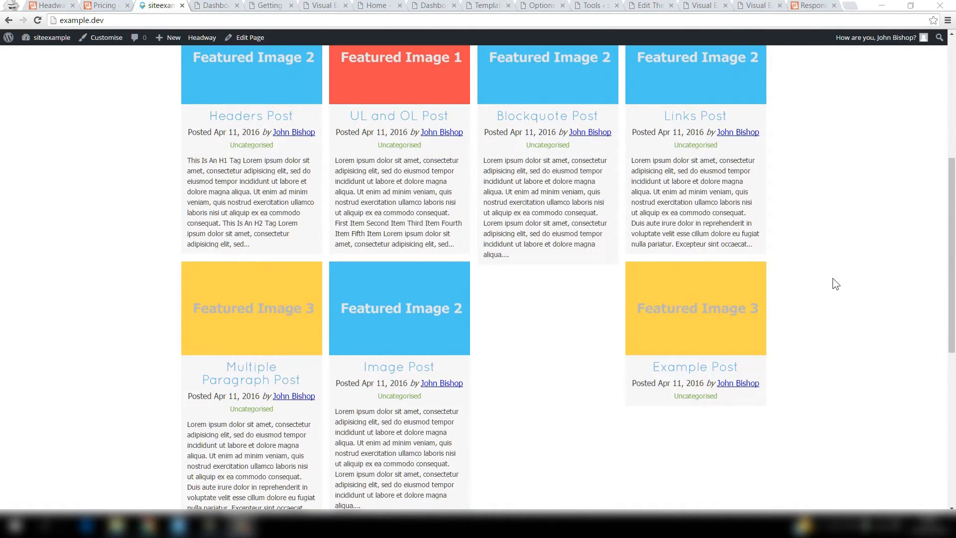
pyautogui.scroll(-1, 833, 279)
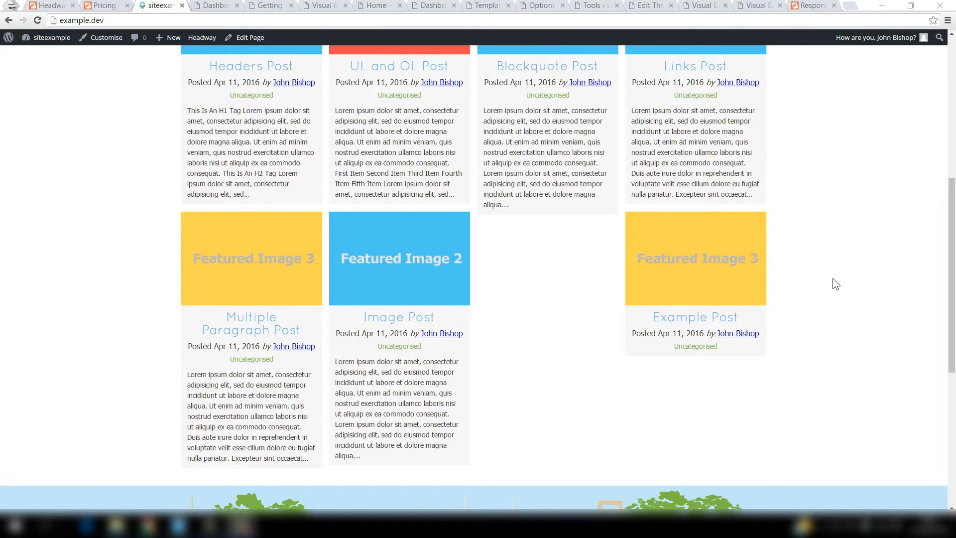
pyautogui.scroll(-1, 833, 279)
pyautogui.scroll(8, 833, 278)
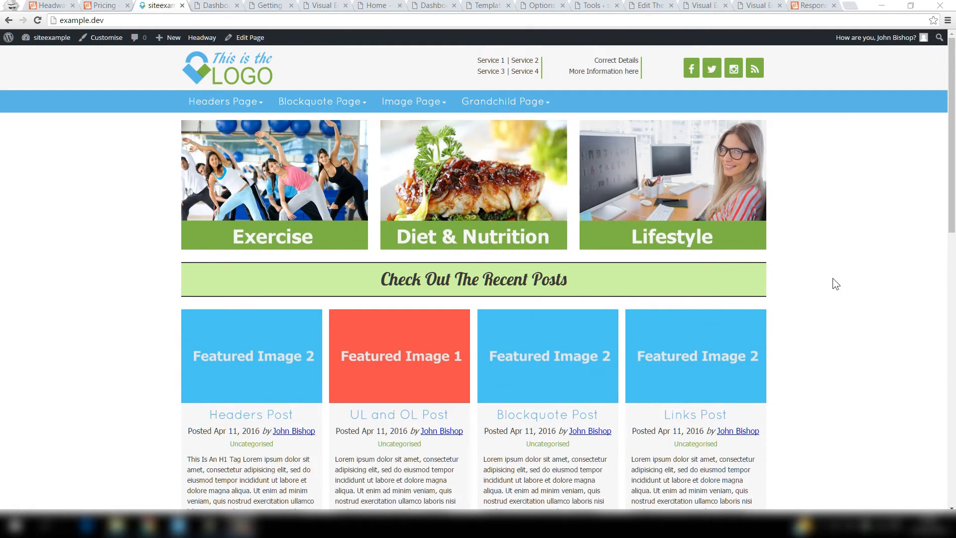
# Examine the example site's layout again from the three category images through the posts to the skyline banner and footer.
pyautogui.scroll(-1, 832, 278)
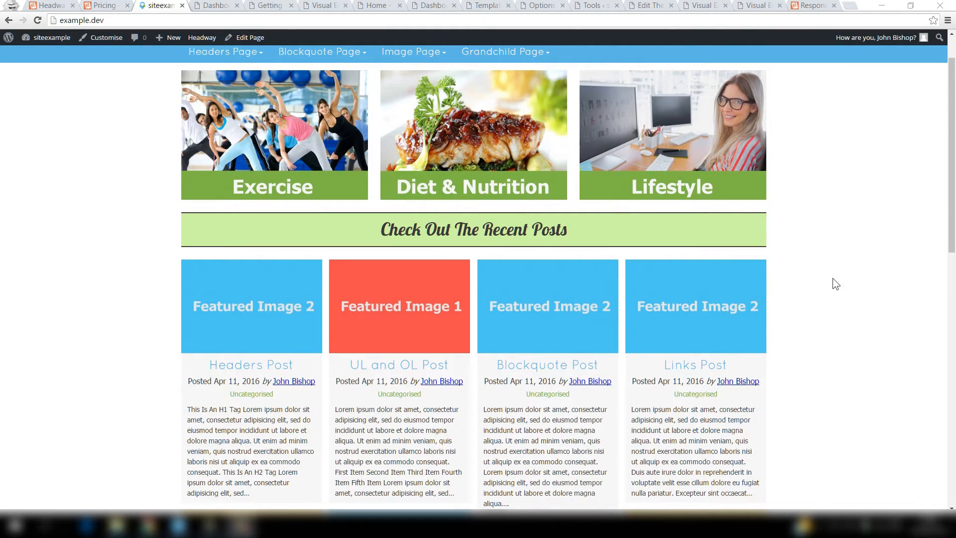
pyautogui.scroll(-1, 833, 278)
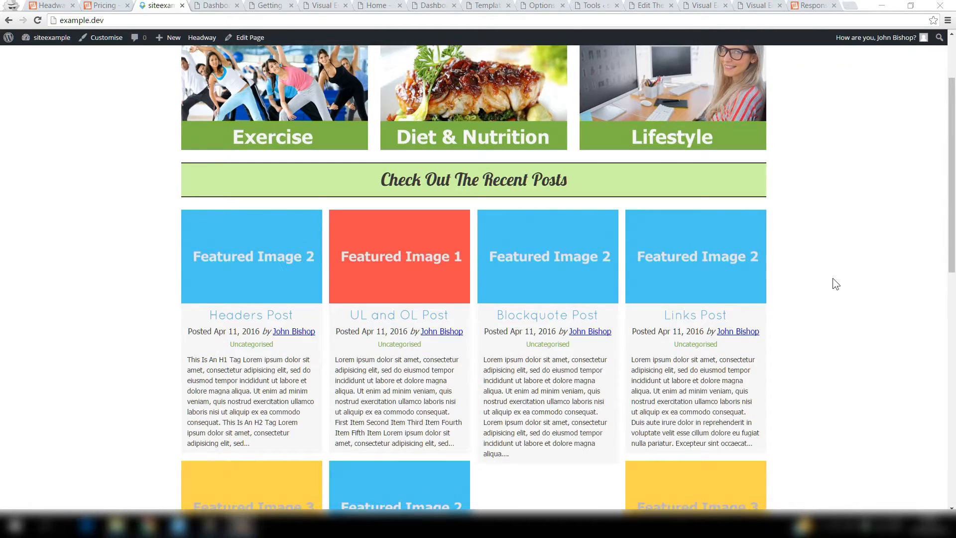
pyautogui.scroll(-2, 833, 283)
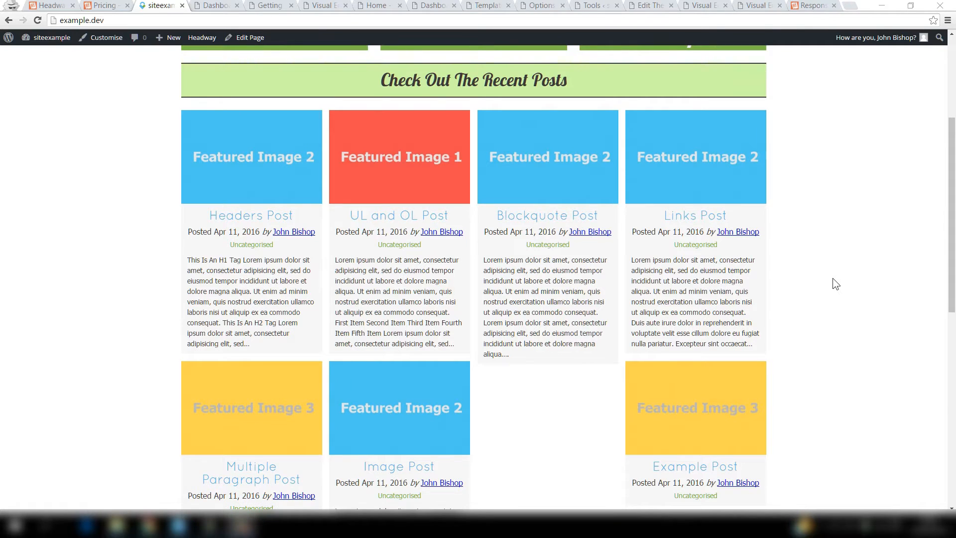
pyautogui.scroll(-1, 832, 277)
pyautogui.scroll(-1, 833, 278)
pyautogui.scroll(-4, 833, 278)
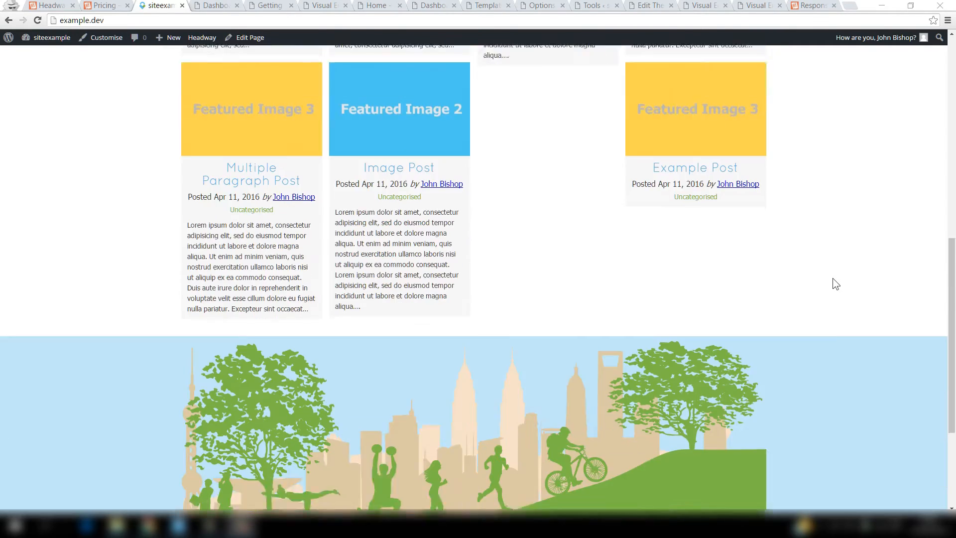
pyautogui.scroll(-4, 832, 278)
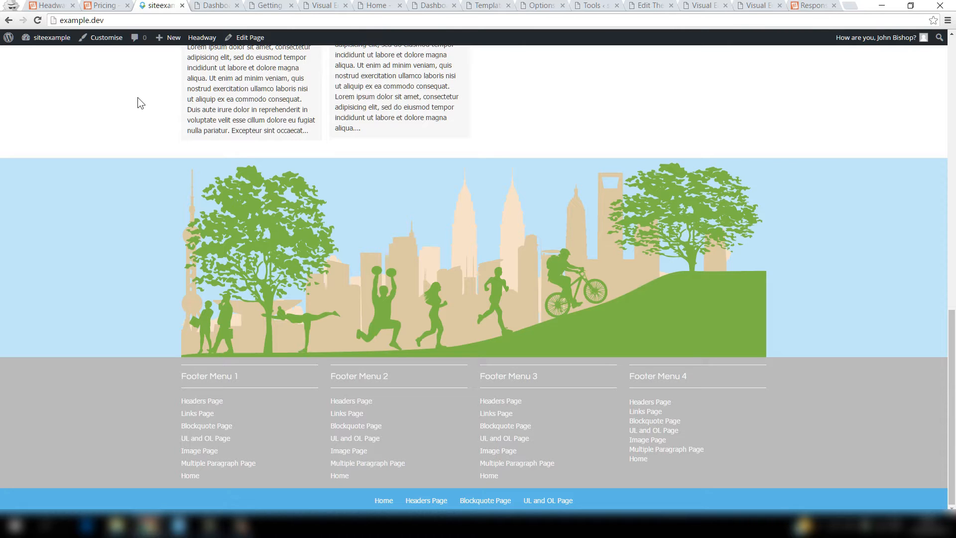
# Look over the local site's WordPress dashboard and the Headway Visual Editor's opening screen.
pyautogui.click(217, 6)
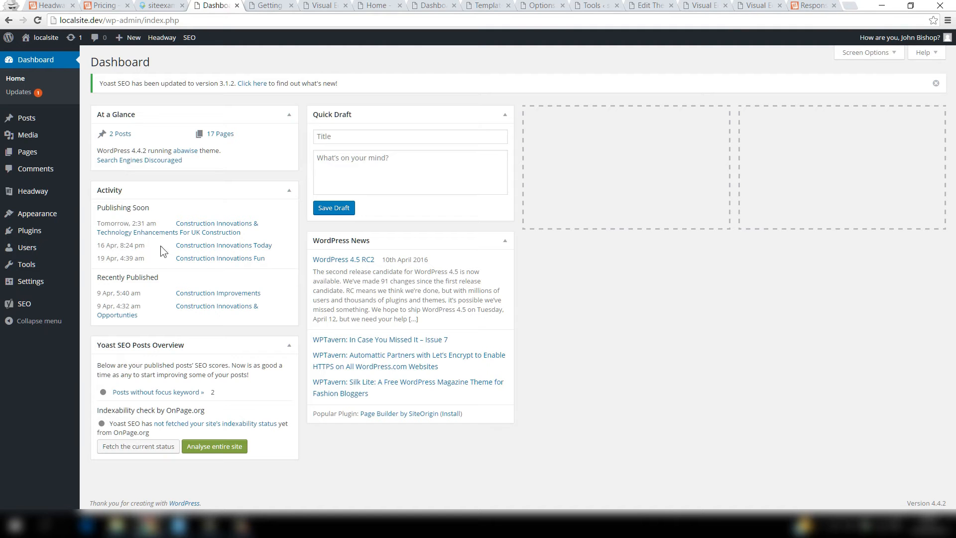
pyautogui.moveTo(40, 195)
pyautogui.click(320, 5)
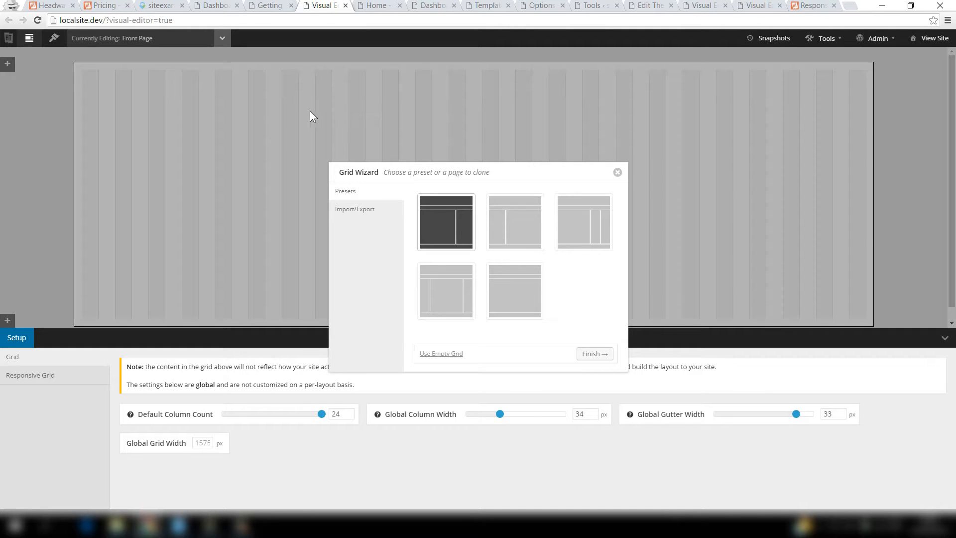
pyautogui.click(219, 6)
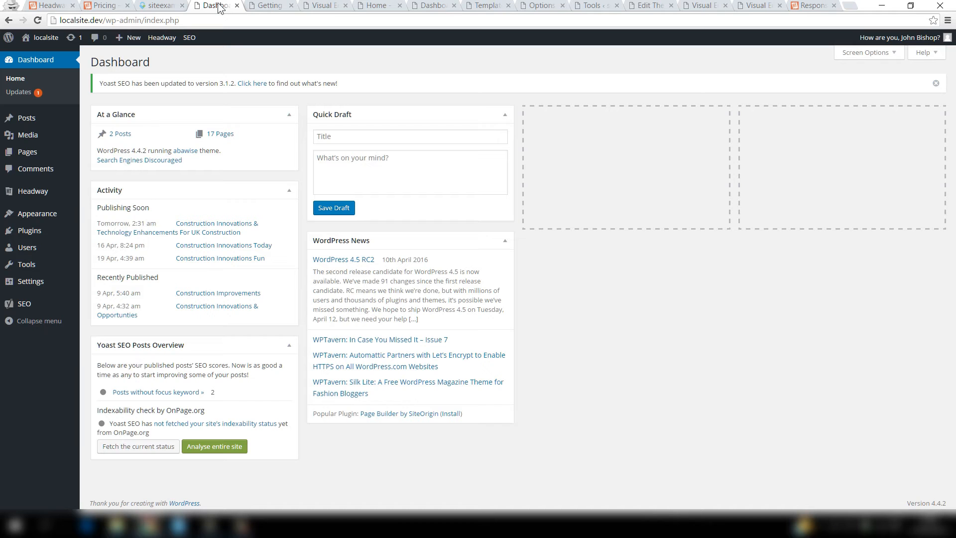
pyautogui.moveTo(35, 282)
# In the Visual Editor's Grid Wizard, check the import/export options and presets, and start the front page with an empty grid.
pyautogui.click(326, 6)
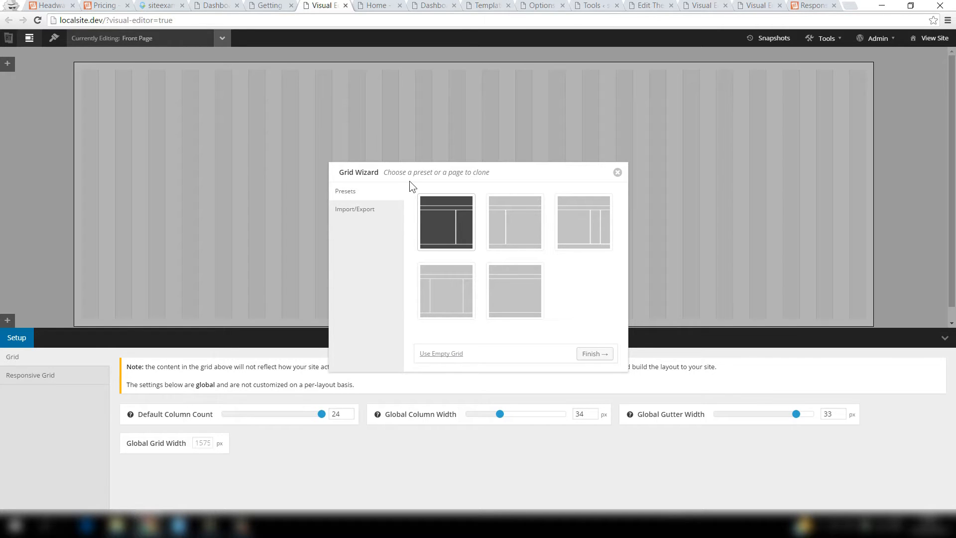
pyautogui.click(366, 213)
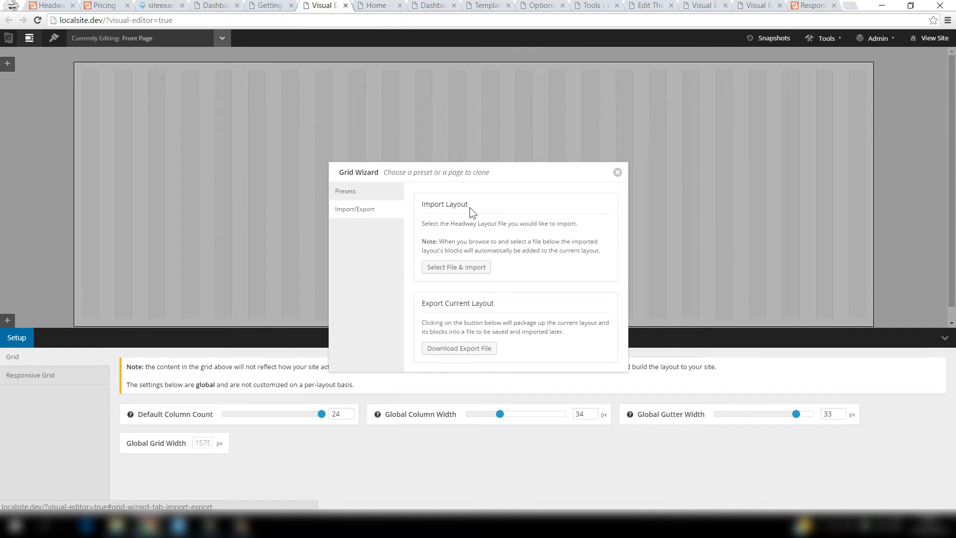
pyautogui.click(359, 194)
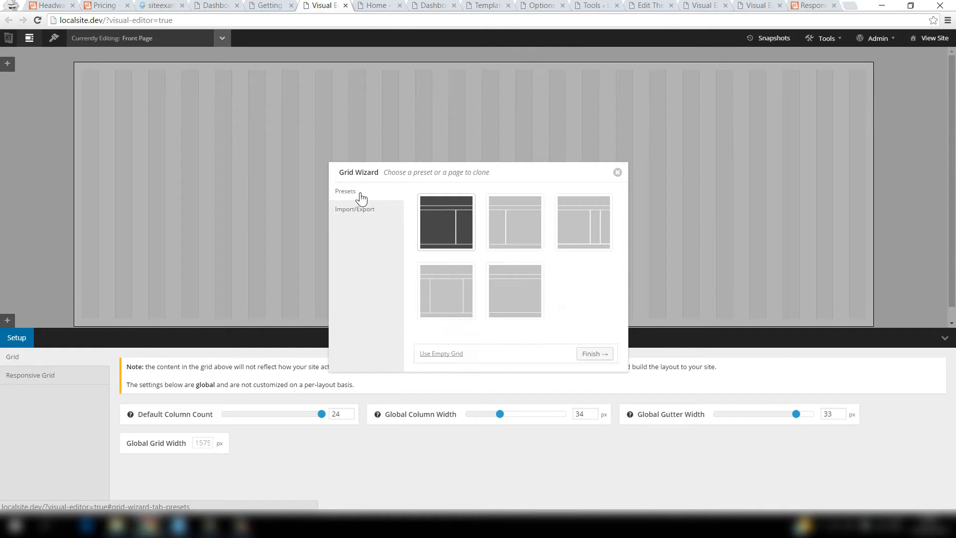
pyautogui.click(450, 355)
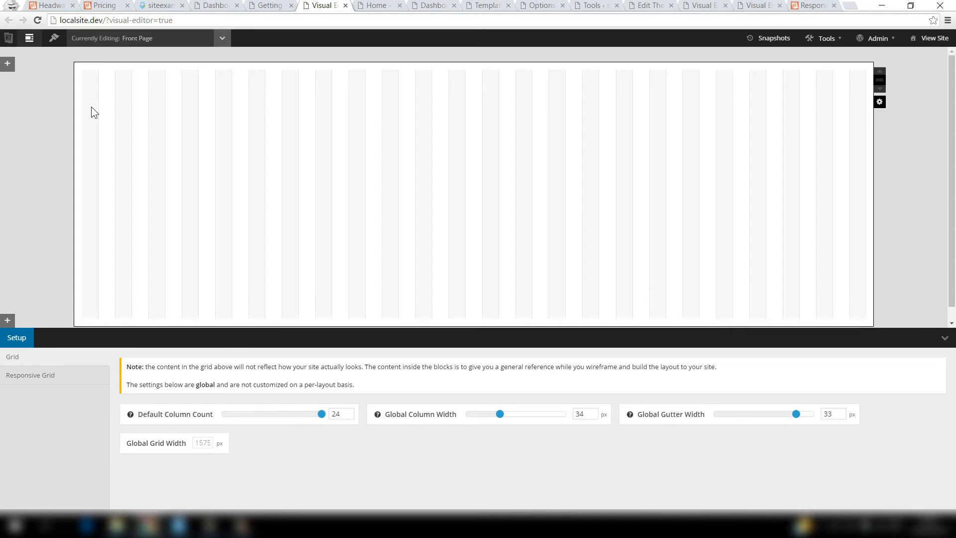
# Check the example site's home page from the footer back up to the header as a layout reference.
pyautogui.click(158, 5)
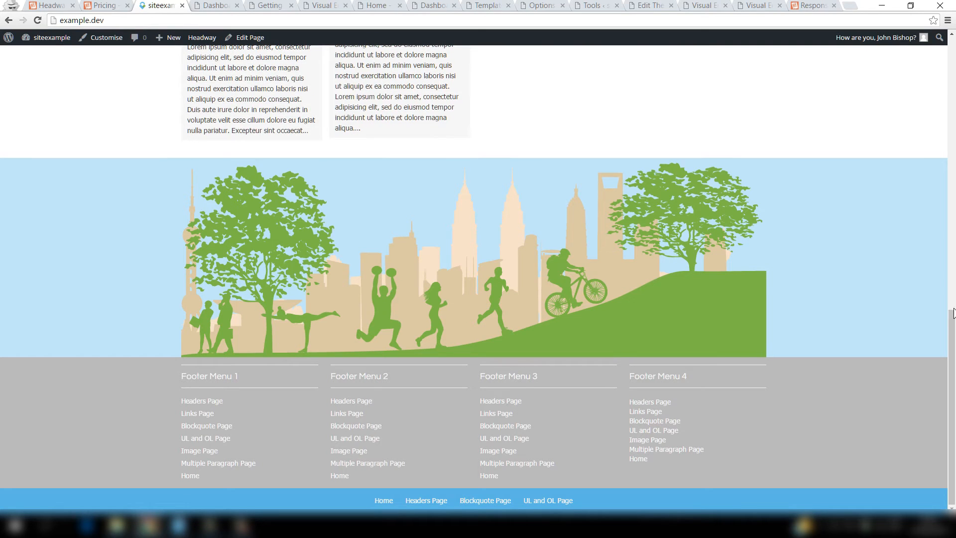
pyautogui.moveTo(954, 319); pyautogui.dragTo(955, 30)
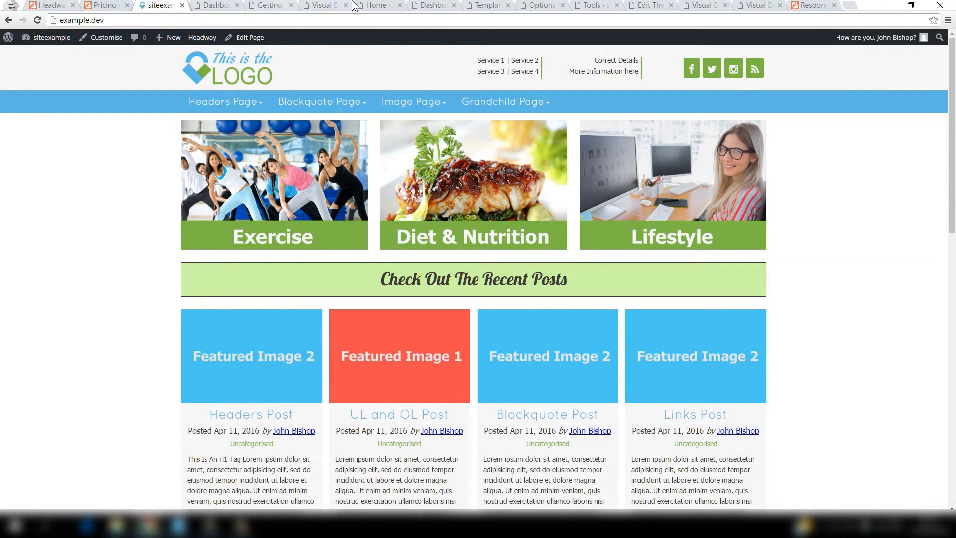
# Set the front page grid's global column width to 35 px and global gutter width to 25 px in the Visual Editor.
pyautogui.click(326, 5)
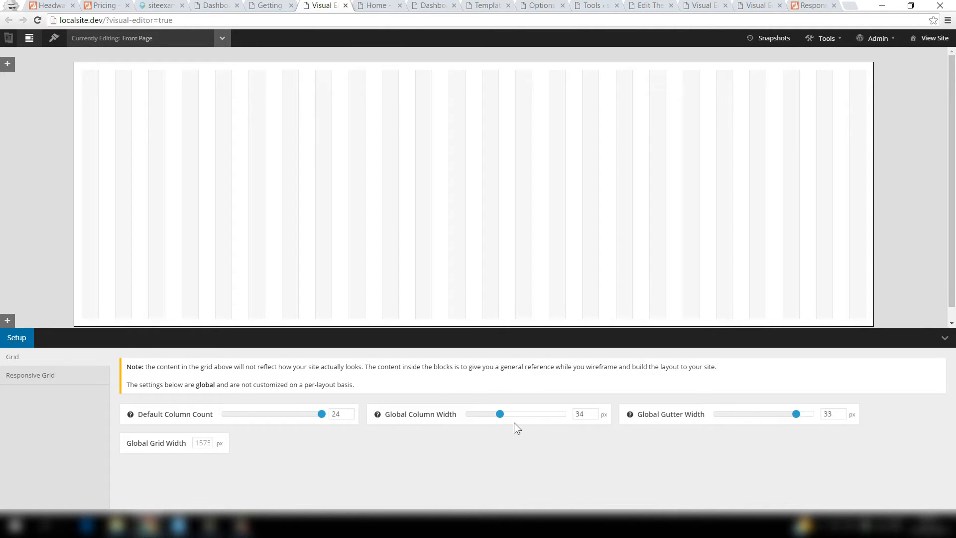
pyautogui.moveTo(501, 417)
pyautogui.mouseDown()
pyautogui.moveTo(521, 419)
pyautogui.moveTo(505, 419)
pyautogui.mouseUp()
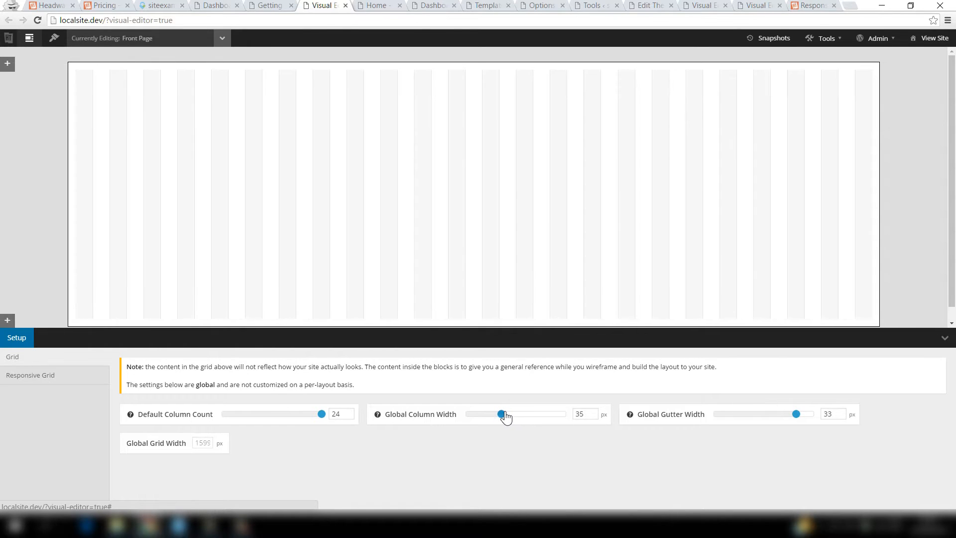
pyautogui.moveTo(799, 420); pyautogui.dragTo(777, 421)
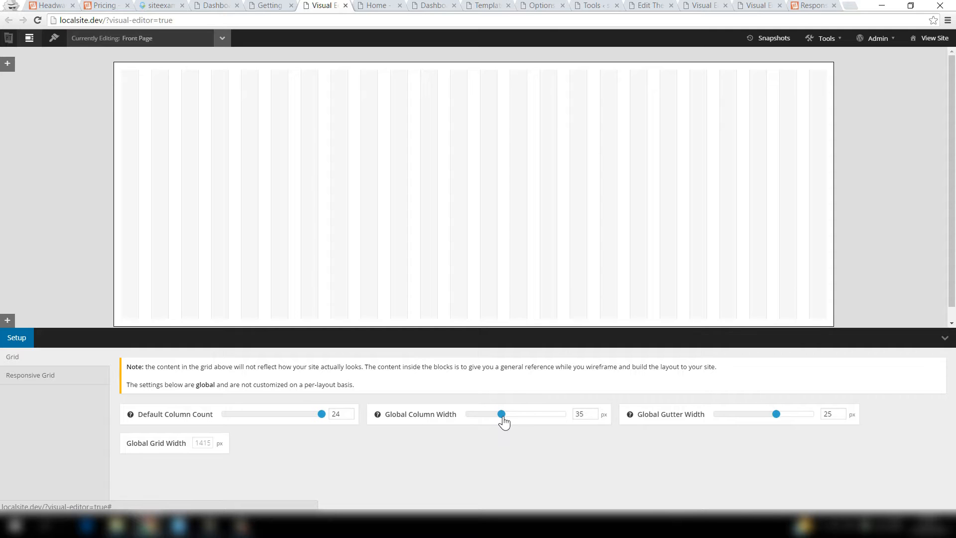
# Set the global column width to 52 px and the global gutter width to 24 px, checking the Responsive Grid settings in between.
pyautogui.moveTo(501, 415); pyautogui.dragTo(514, 417)
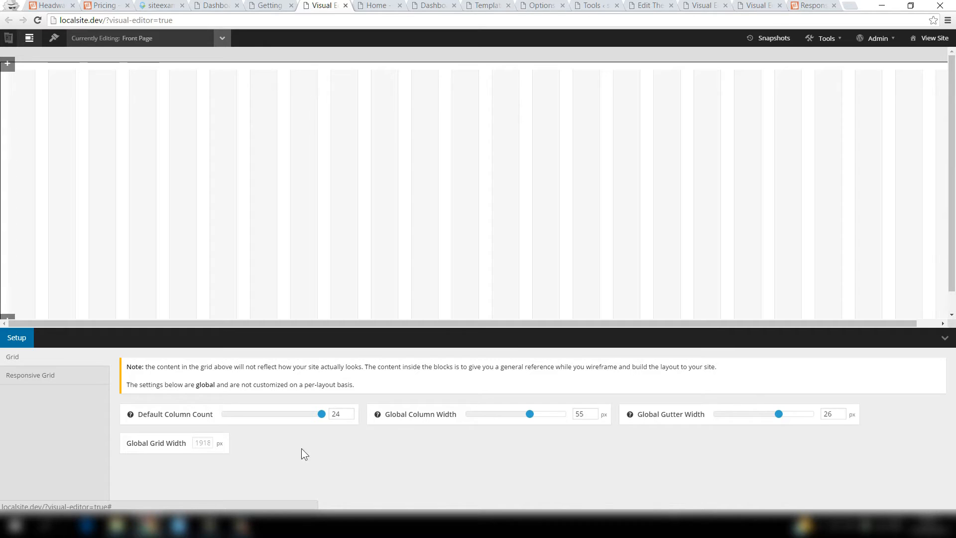
pyautogui.click(75, 378)
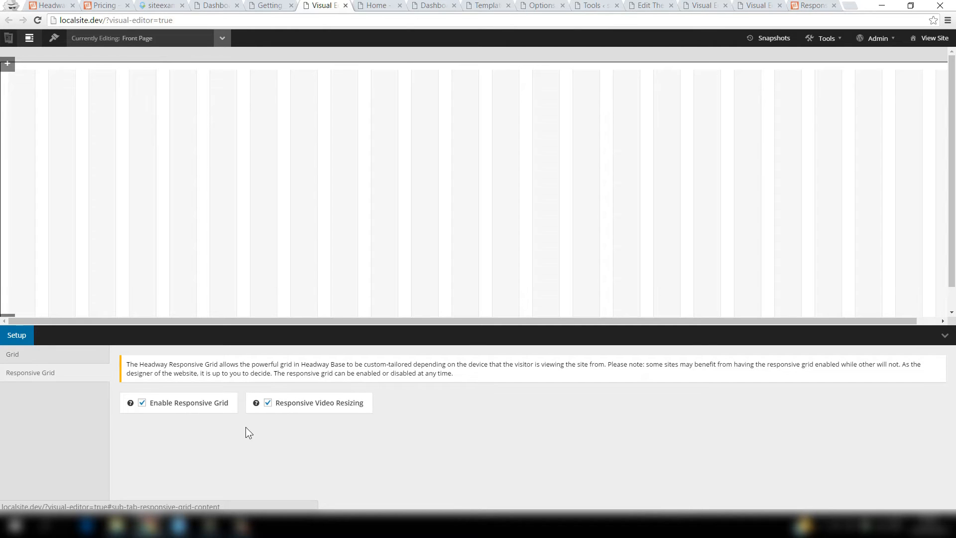
pyautogui.click(60, 359)
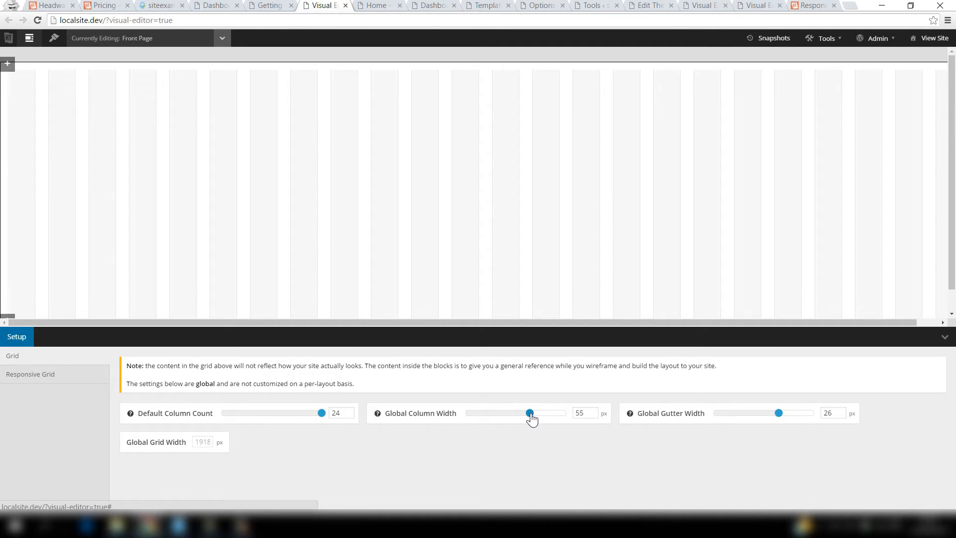
pyautogui.moveTo(530, 418); pyautogui.dragTo(526, 419)
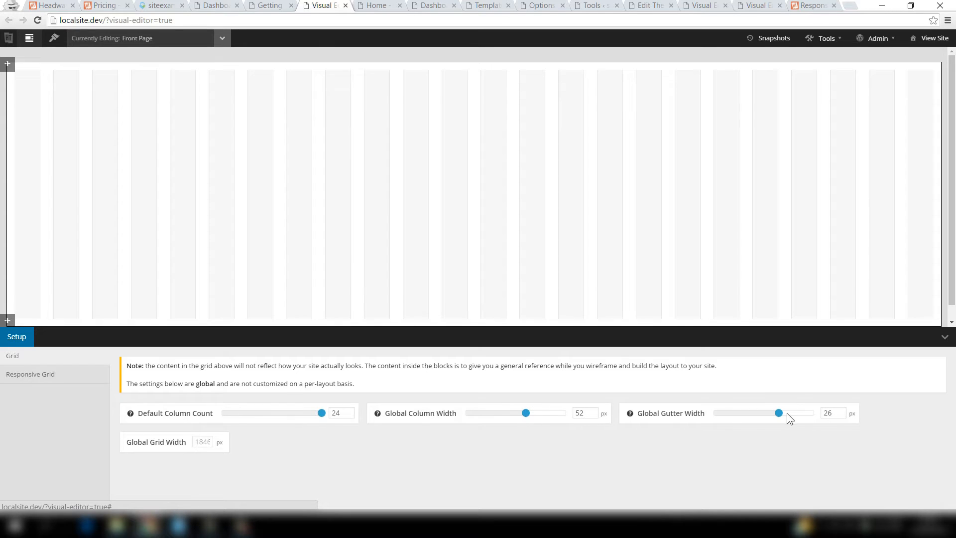
pyautogui.moveTo(779, 414); pyautogui.dragTo(774, 416)
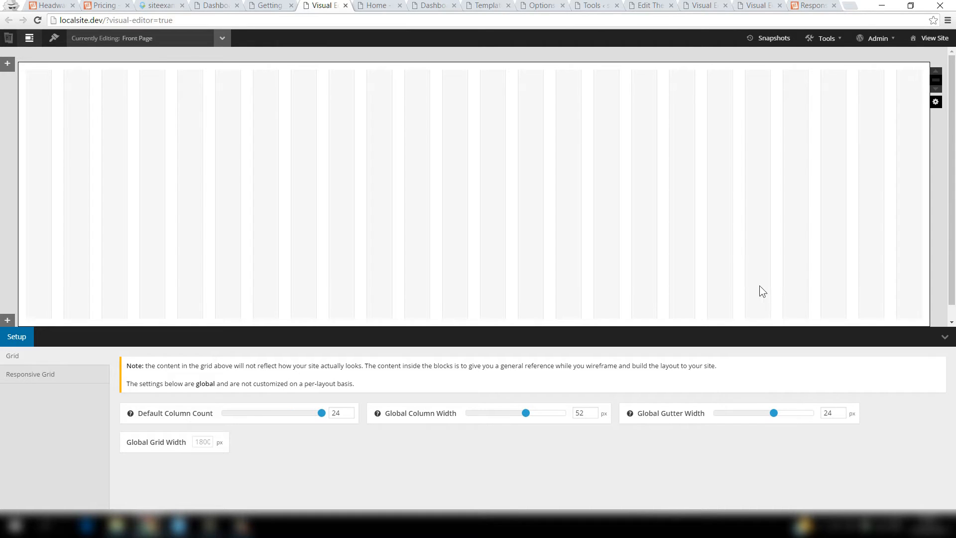
# Change the front page wrapper to fluid and its grid to fluid.
pyautogui.click(933, 81)
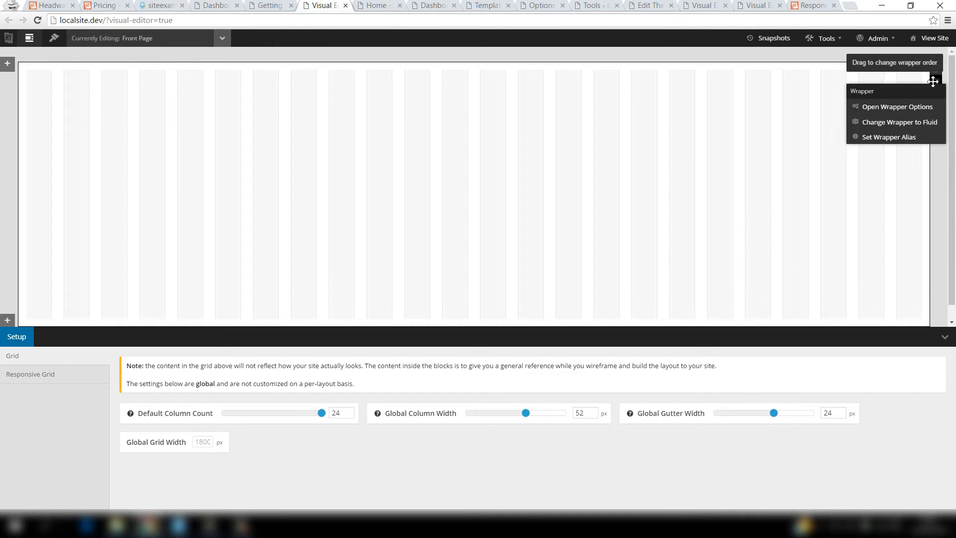
pyautogui.click(904, 124)
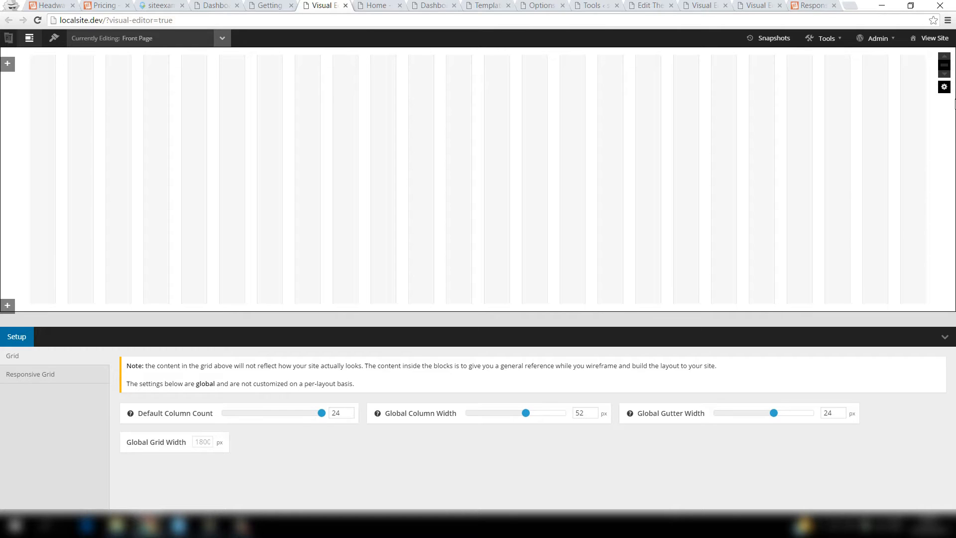
pyautogui.click(944, 86)
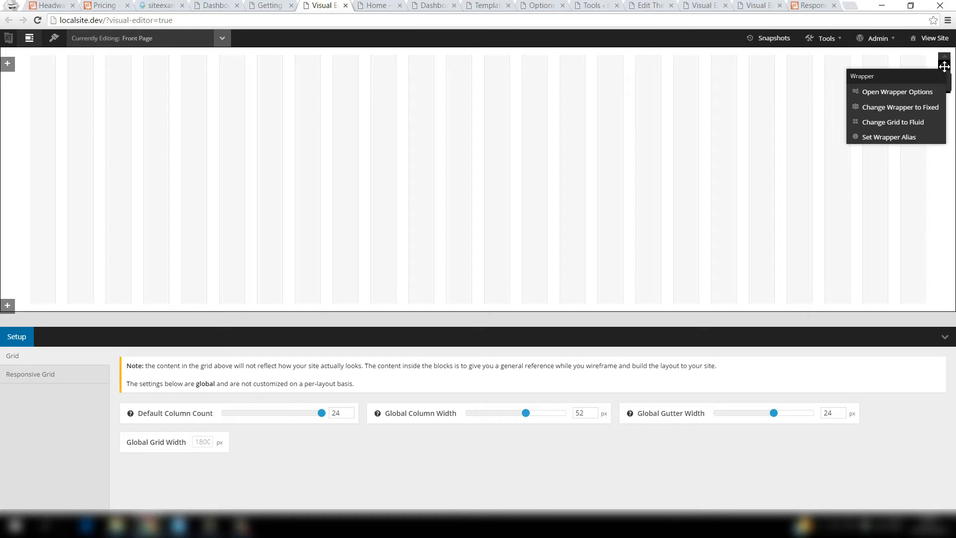
pyautogui.click(919, 122)
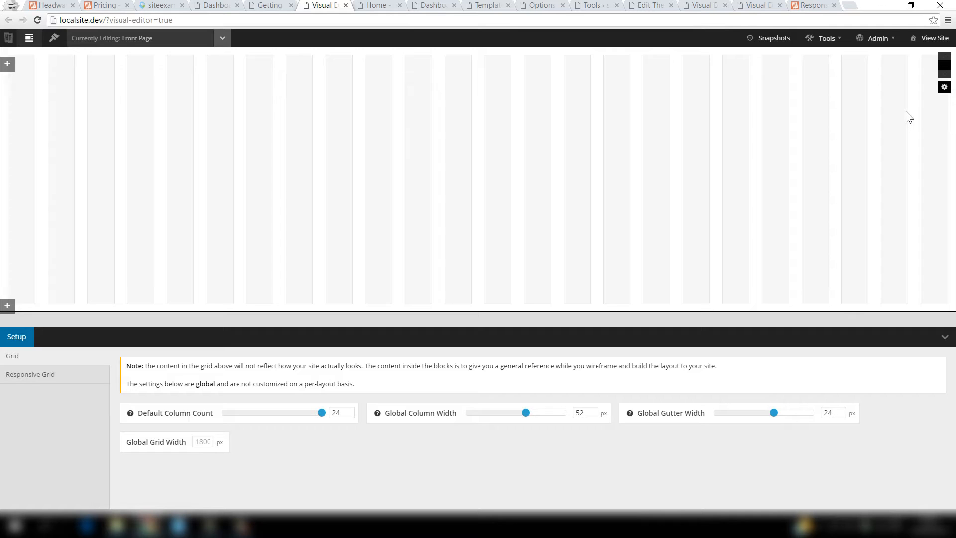
# Open the wrapper's options and set its top and bottom margins to 0 px.
pyautogui.click(944, 88)
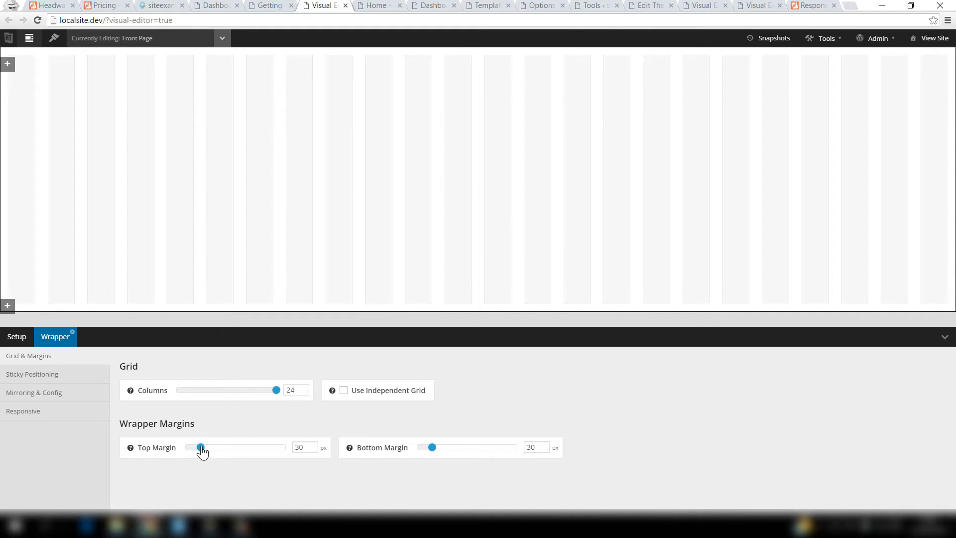
pyautogui.moveTo(201, 447); pyautogui.dragTo(196, 448)
pyautogui.moveTo(437, 453); pyautogui.dragTo(417, 451)
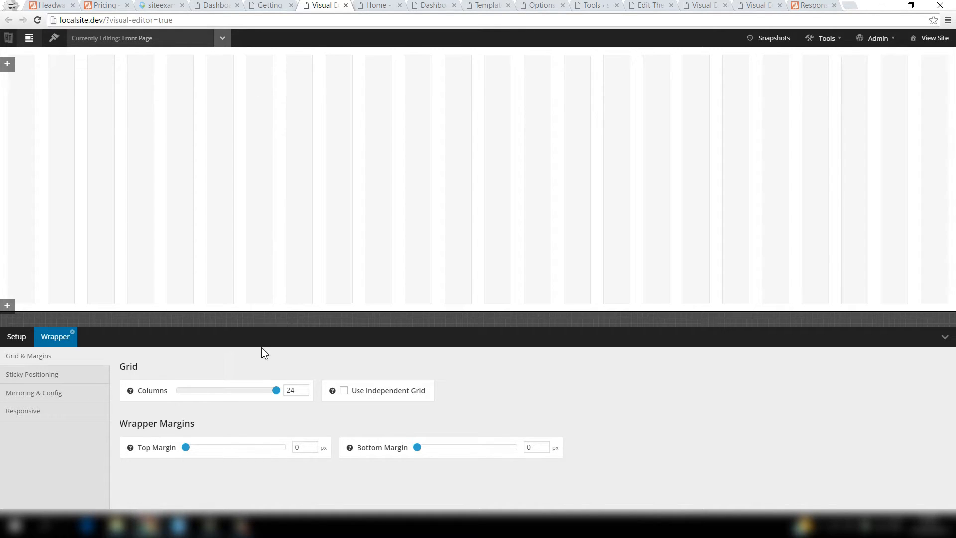
# Enable sticky positioning for the wrapper and compare it with the navigation bar's scrolling behaviour on the example site.
pyautogui.click(65, 378)
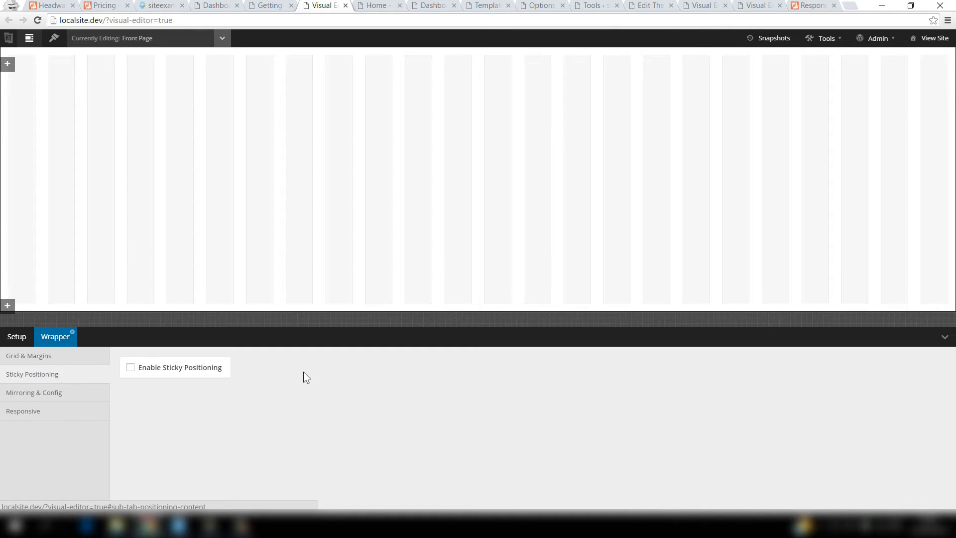
pyautogui.click(130, 368)
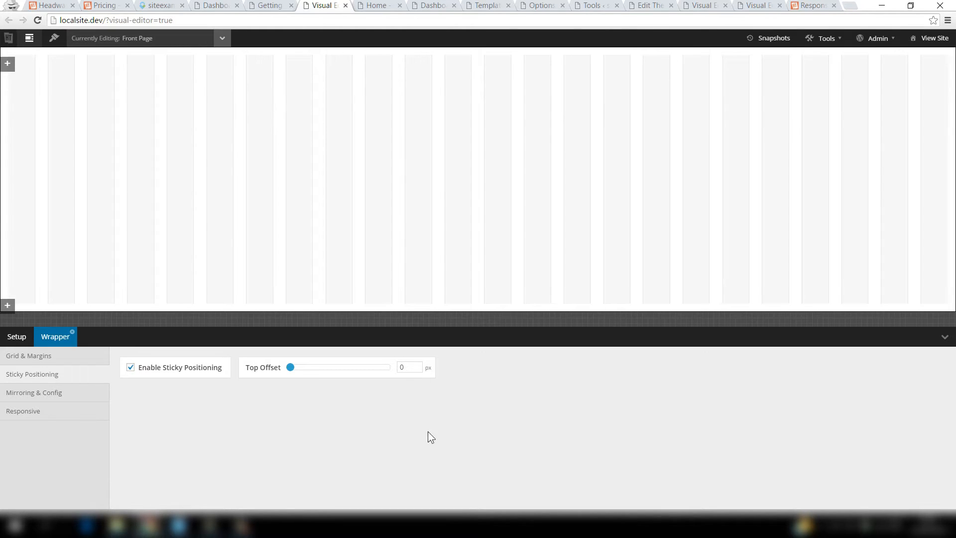
pyautogui.click(163, 6)
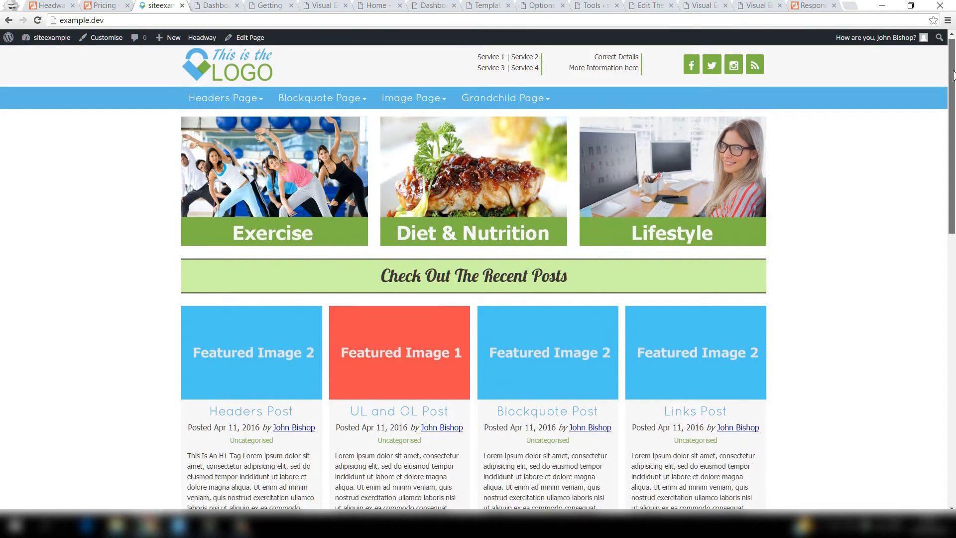
pyautogui.moveTo(951, 74)
pyautogui.mouseDown()
pyautogui.moveTo(950, 188)
pyautogui.moveTo(953, 84)
pyautogui.mouseUp()
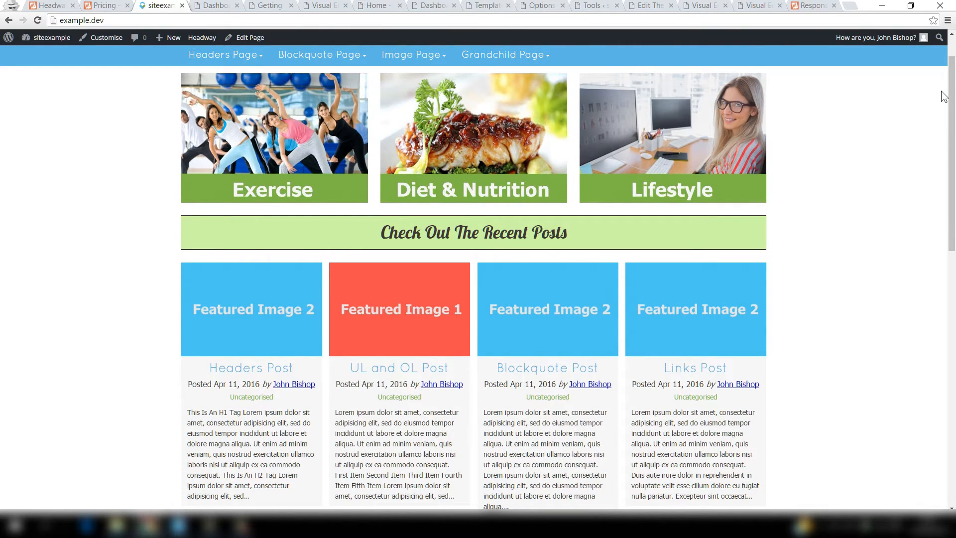
pyautogui.click(322, 5)
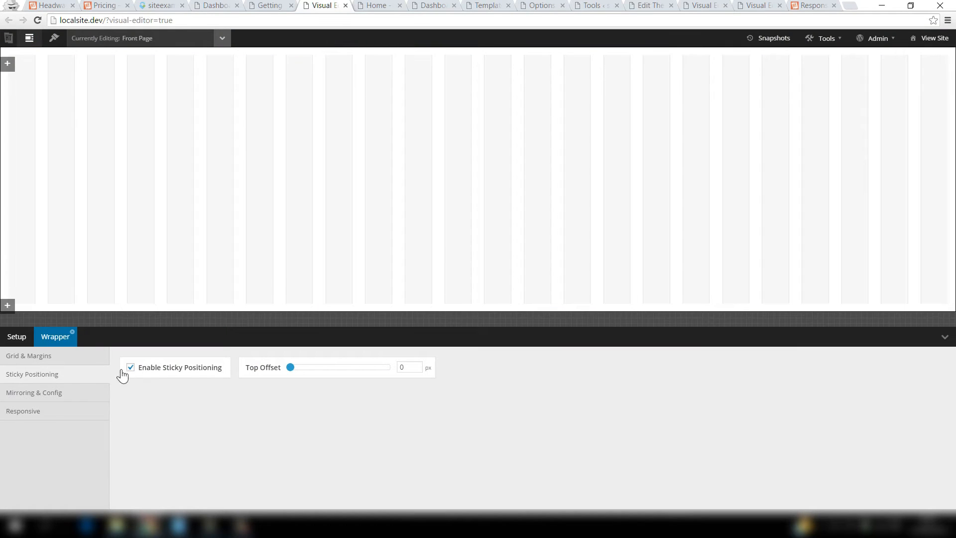
# Set the wrapper alias to "Top Navigation" and check the choices for mirroring blocks from another wrapper.
pyautogui.click(69, 400)
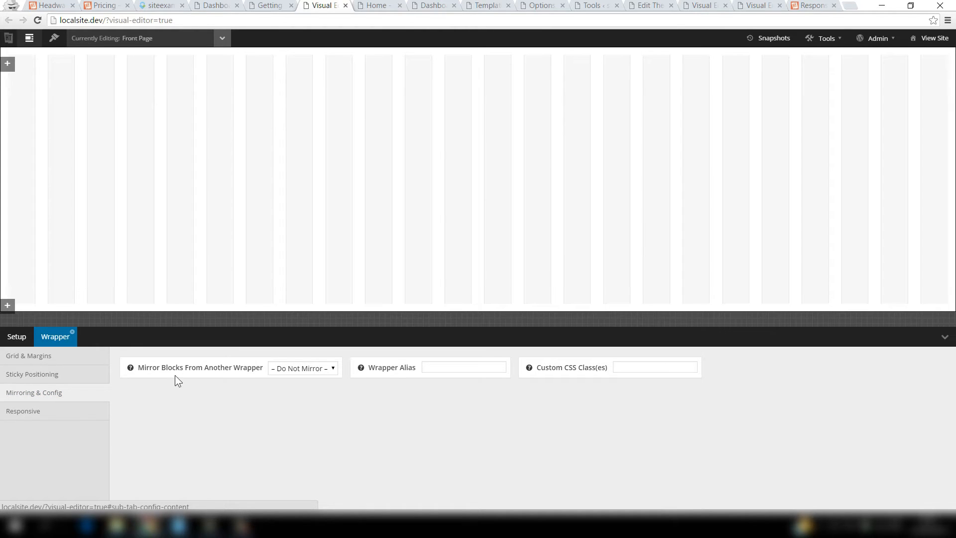
pyautogui.click(333, 369)
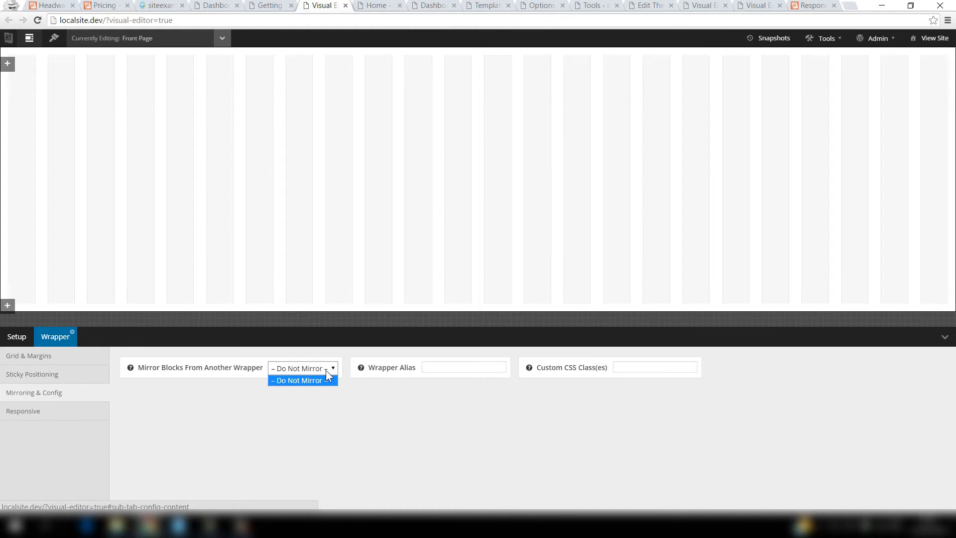
pyautogui.click(396, 402)
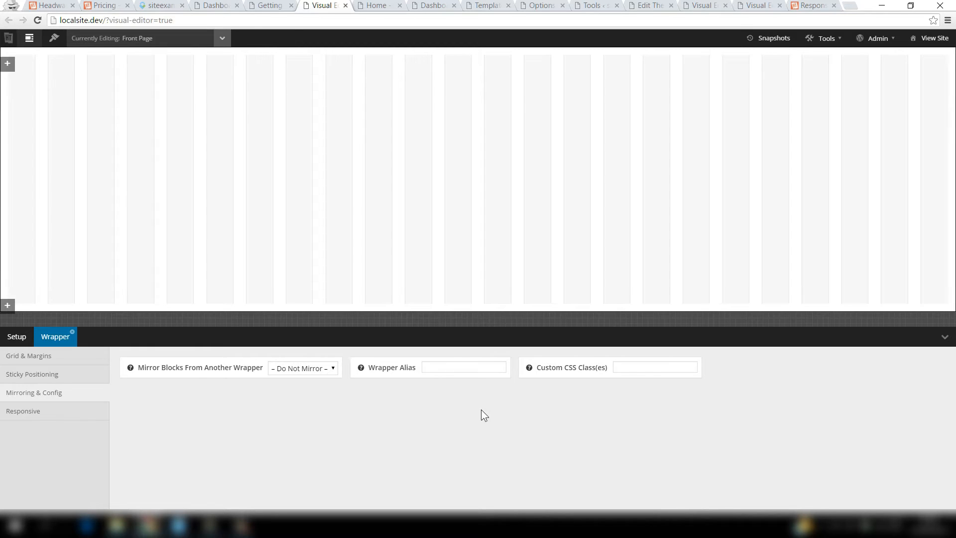
pyautogui.click(442, 365)
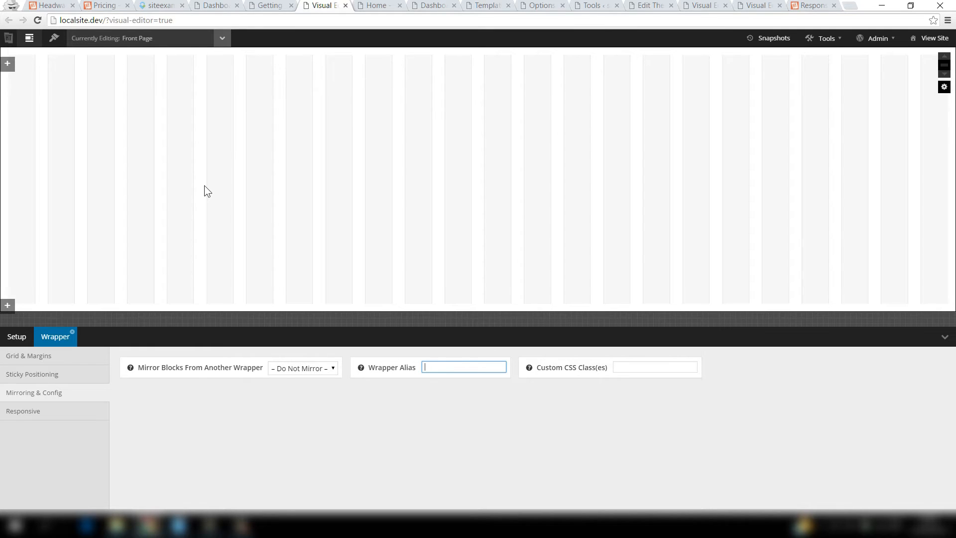
pyautogui.write('Top Navigation')
pyautogui.click(321, 369)
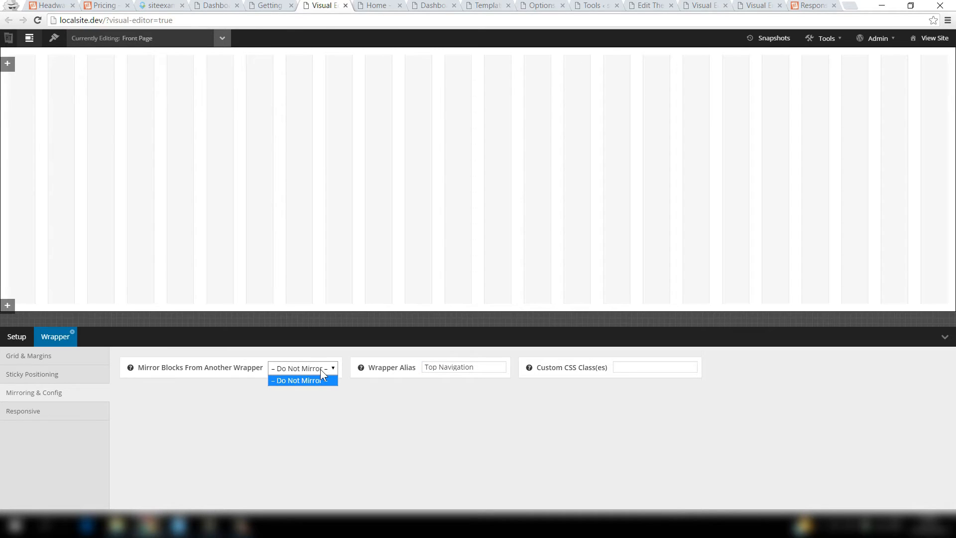
pyautogui.click(391, 406)
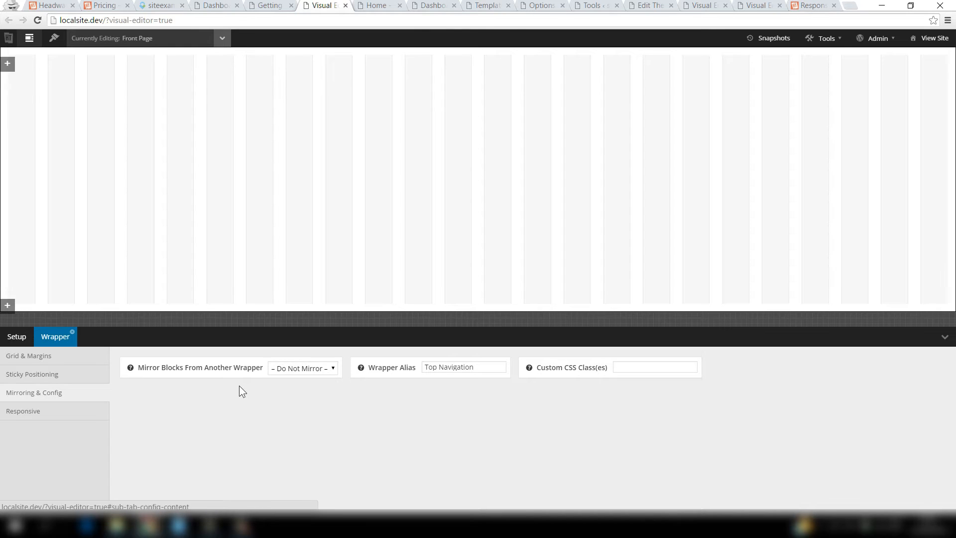
# Review the wrapper's responsive settings and the list of available breakpoints.
pyautogui.click(59, 419)
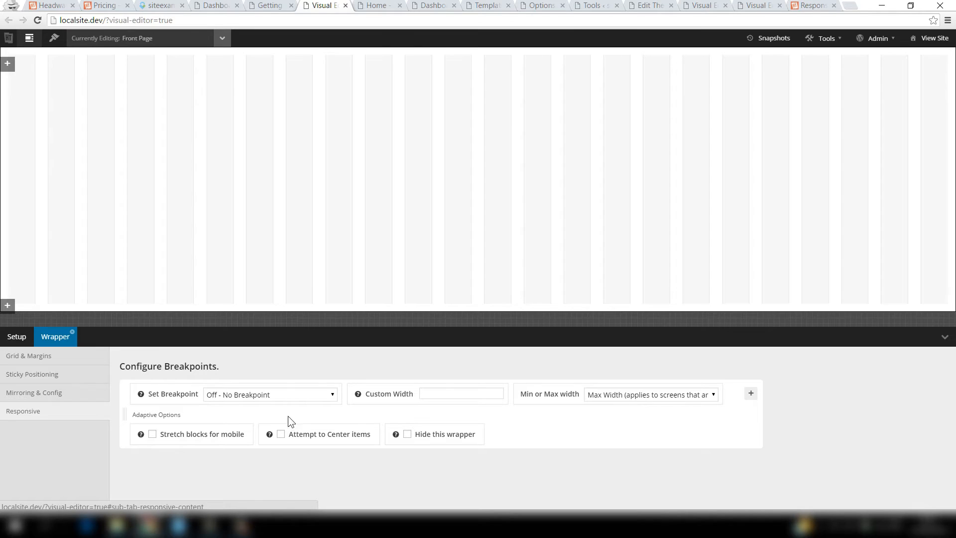
pyautogui.click(292, 396)
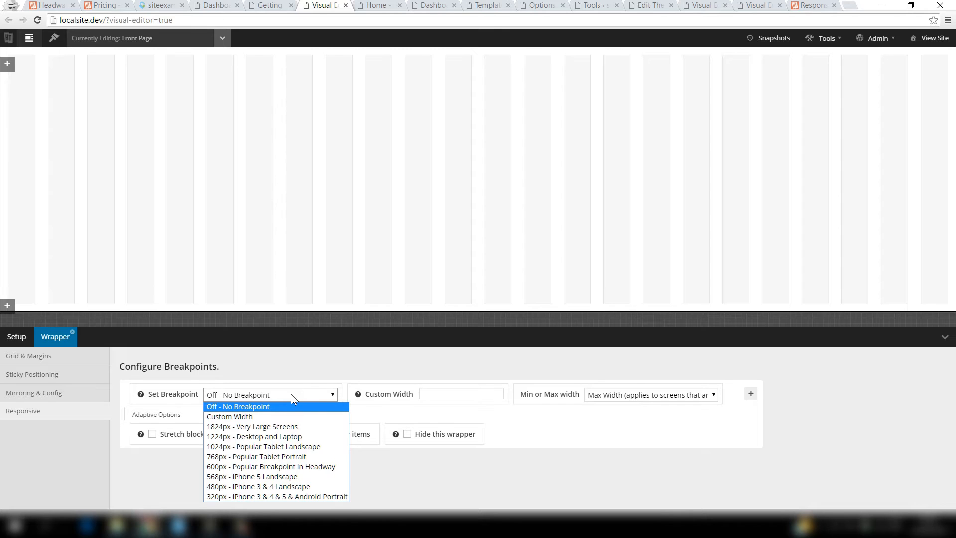
pyautogui.click(301, 378)
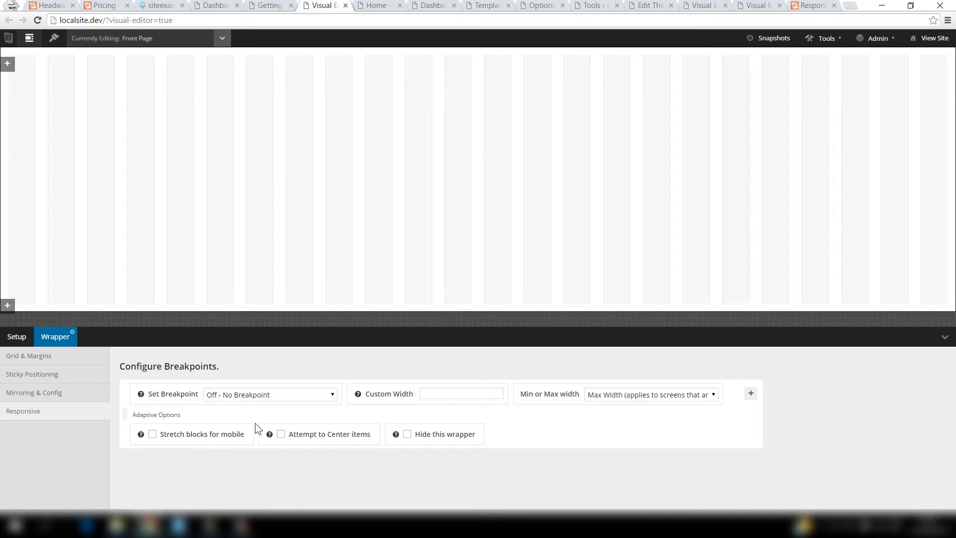
# Change the fluid wrapper's grid back to fixed.
pyautogui.moveTo(755, 225)
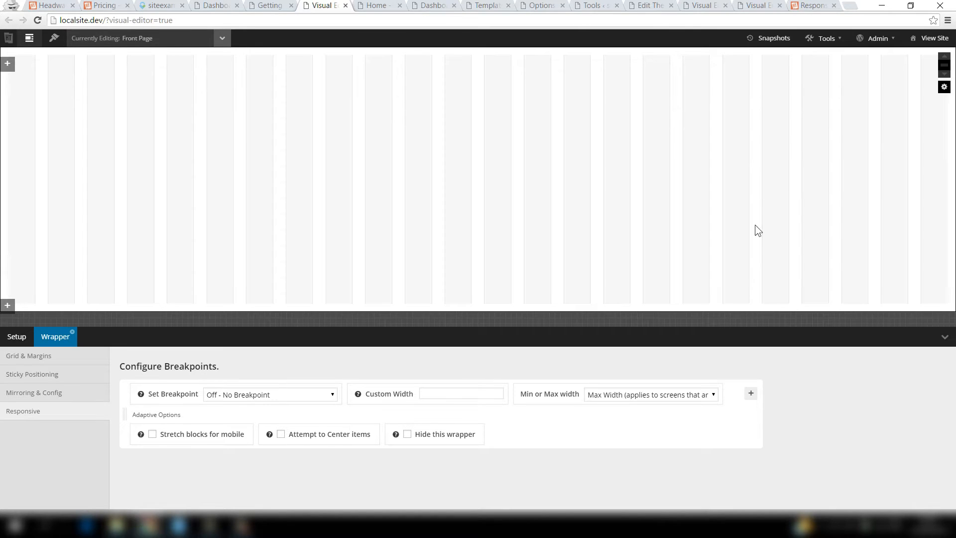
pyautogui.rightClick(945, 66)
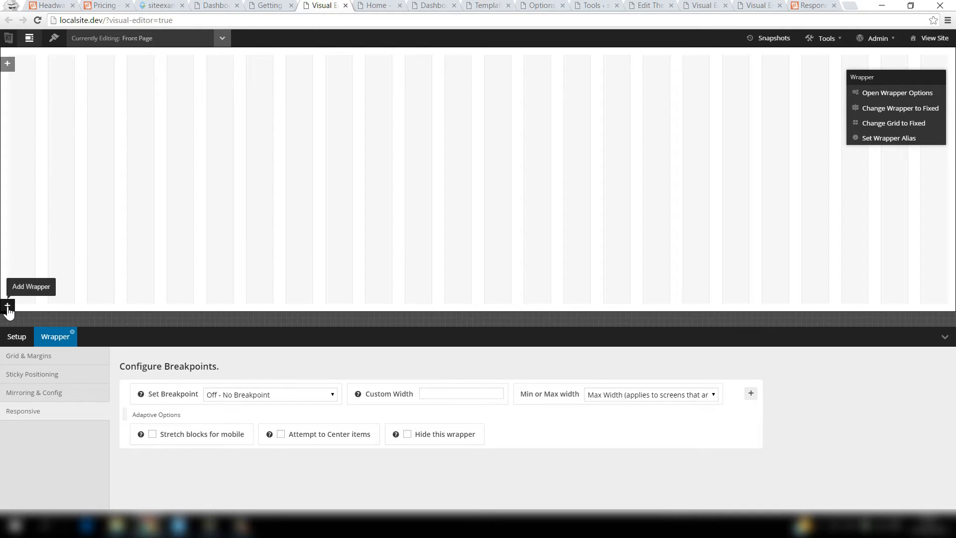
pyautogui.click(572, 233)
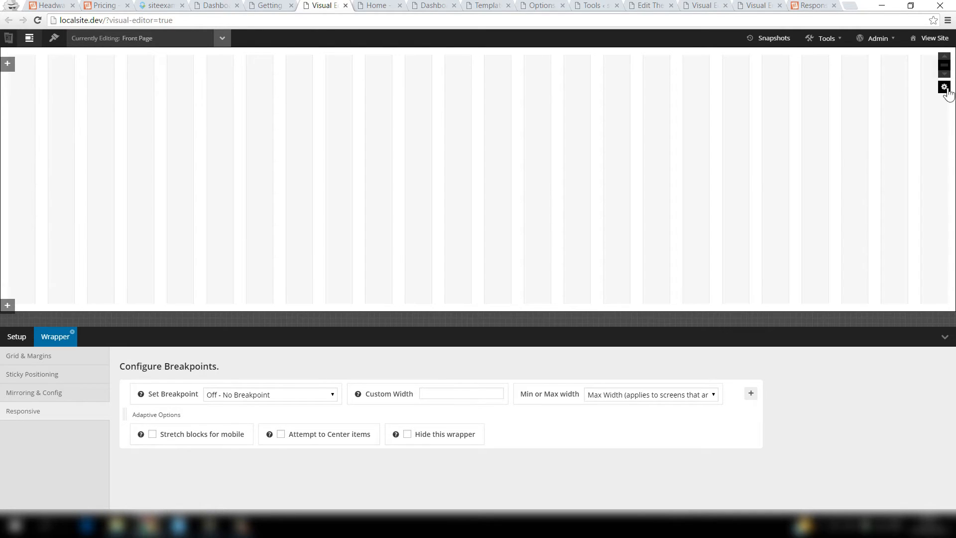
pyautogui.rightClick(945, 64)
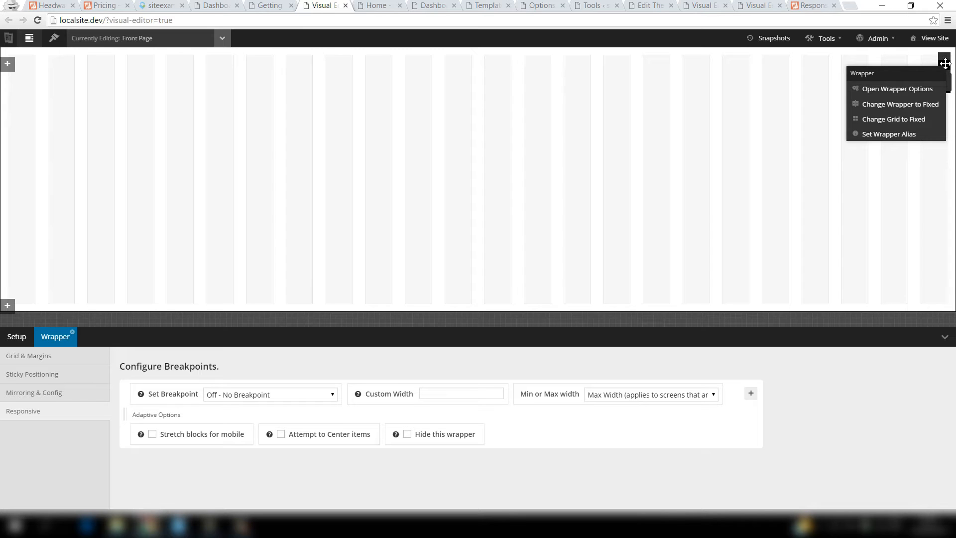
pyautogui.click(900, 126)
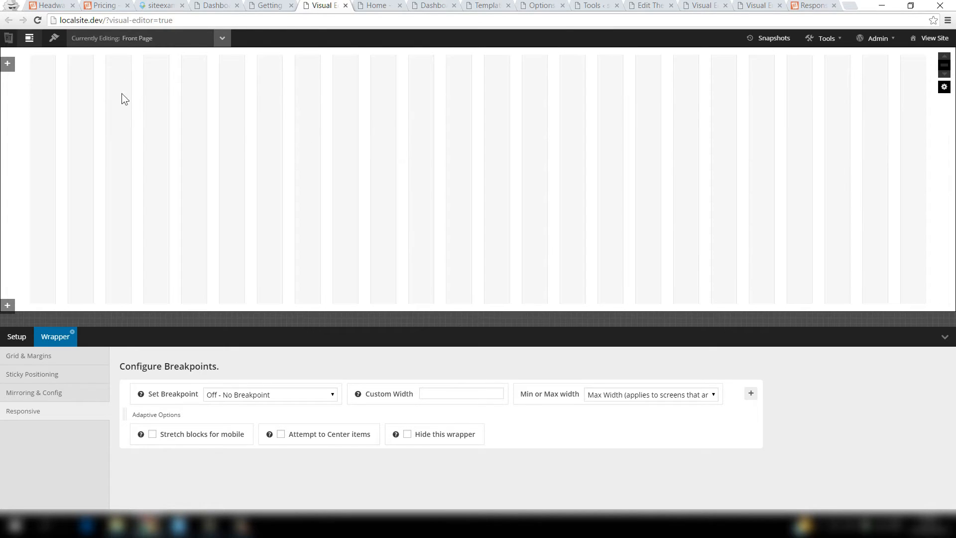
# Add a new wrapper above the fluid wrapper and another one below it, checking the upper one's wrapper options.
pyautogui.click(8, 64)
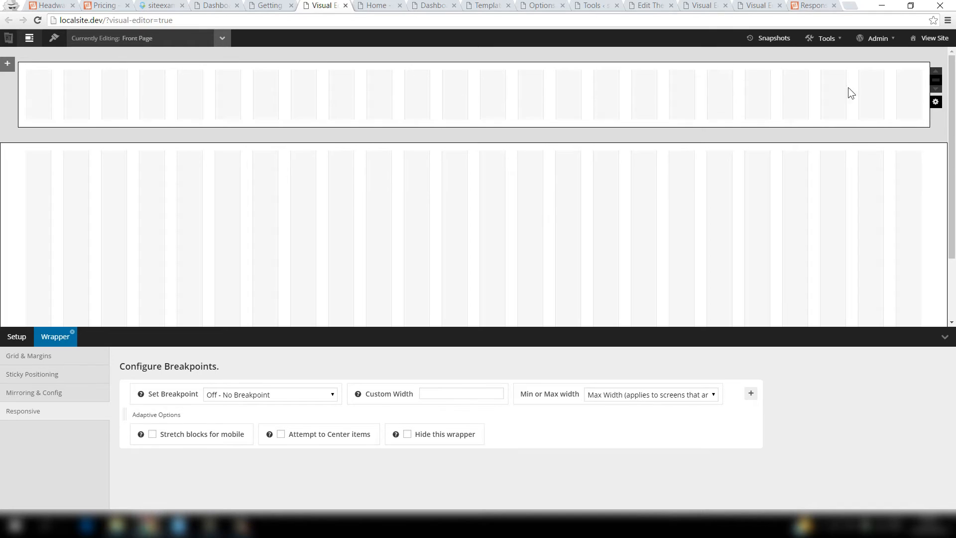
pyautogui.click(935, 80)
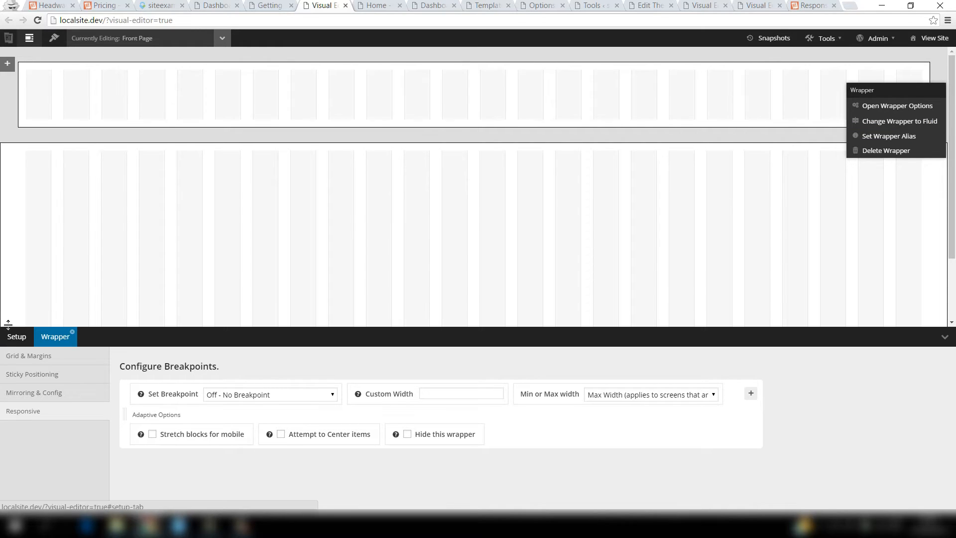
pyautogui.scroll(-2, 2, 321)
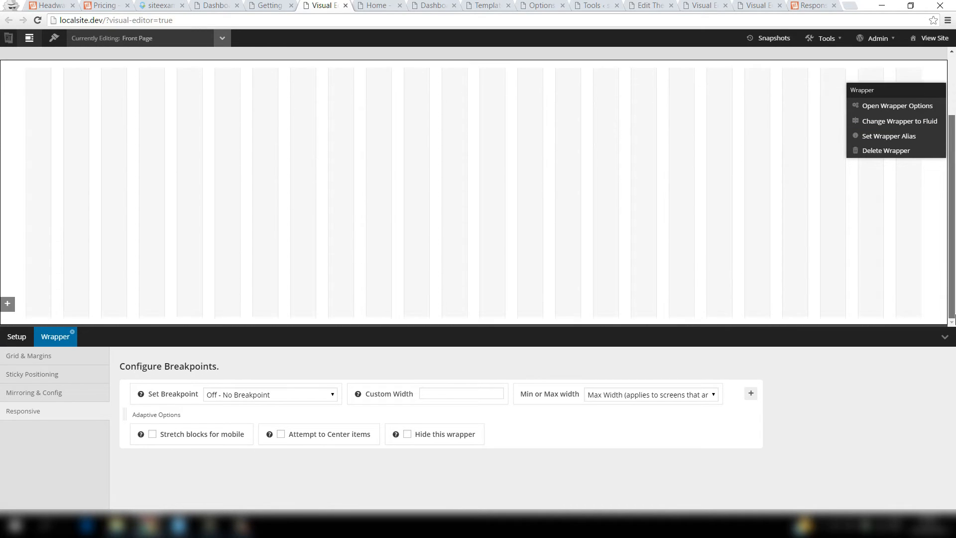
pyautogui.click(8, 304)
pyautogui.scroll(-2, 954, 294)
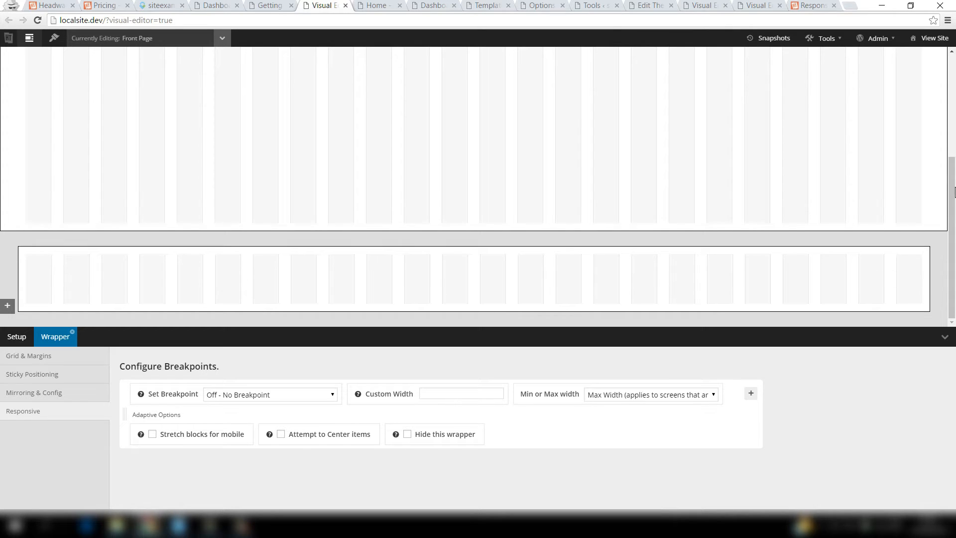
pyautogui.moveTo(953, 196); pyautogui.dragTo(952, 81)
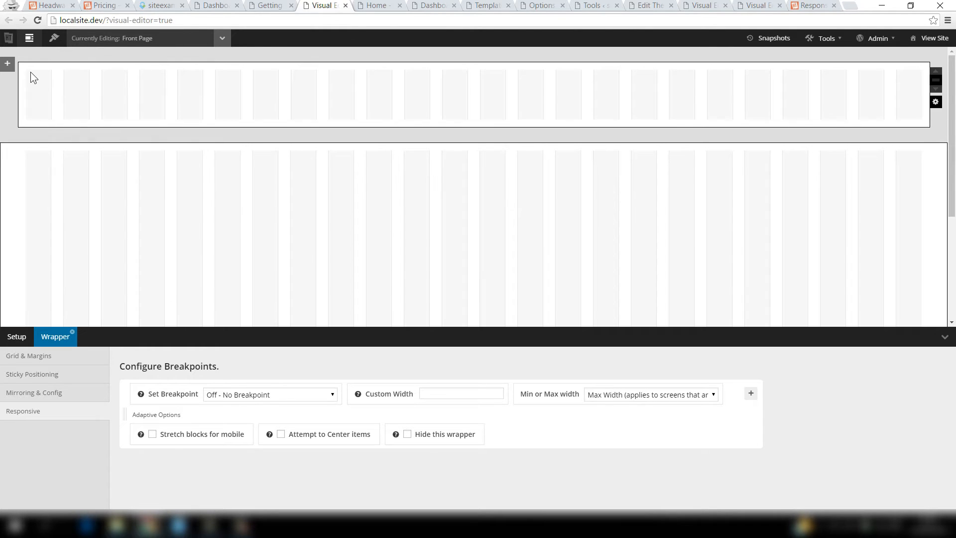
# Draw a Header block about 7 columns wide and a Navigation block about 15 columns wide in the uppermost wrapper.
pyautogui.moveTo(28, 70); pyautogui.dragTo(285, 124)
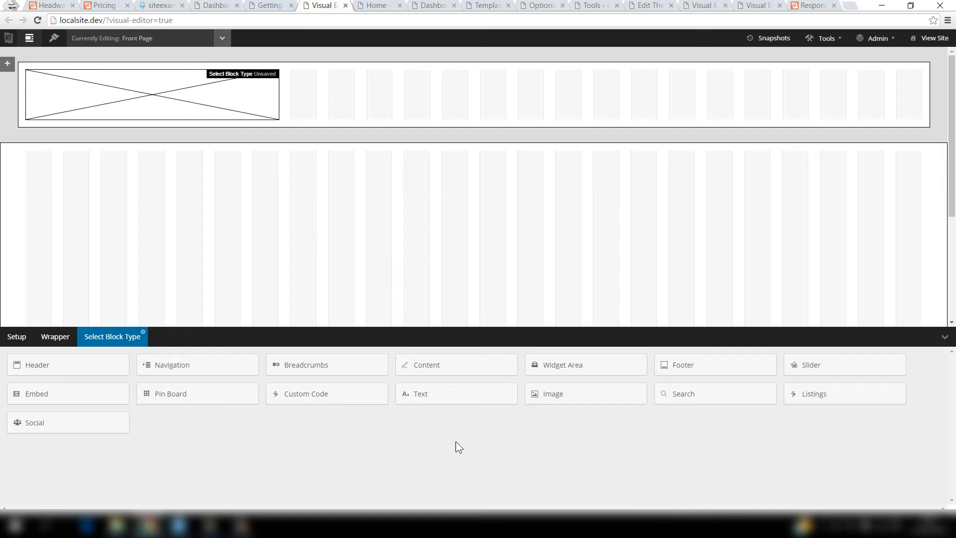
pyautogui.click(96, 365)
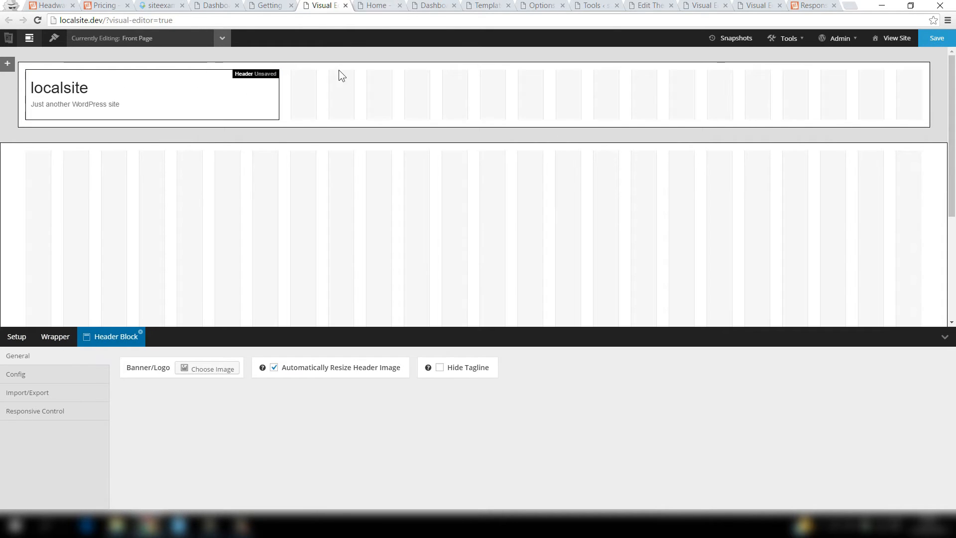
pyautogui.moveTo(366, 73); pyautogui.dragTo(924, 119)
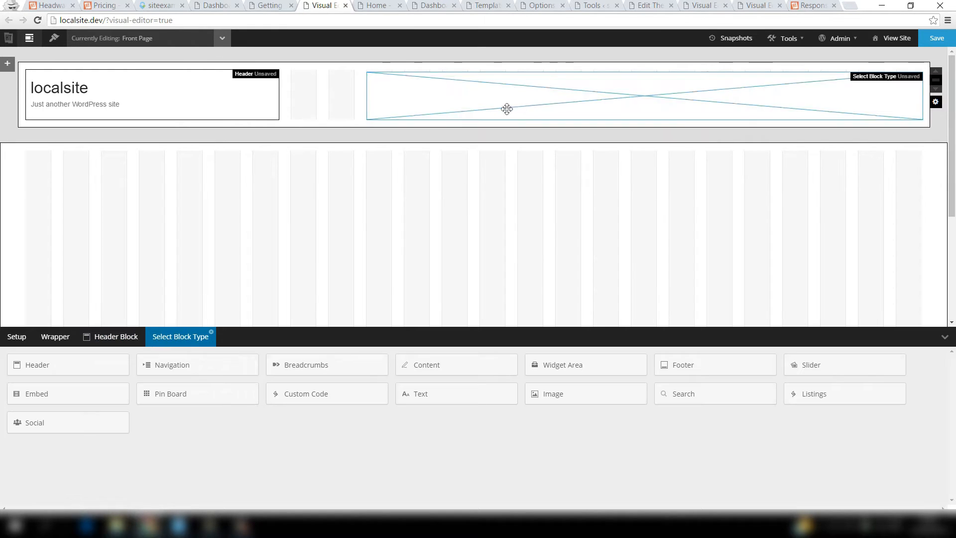
pyautogui.click(184, 369)
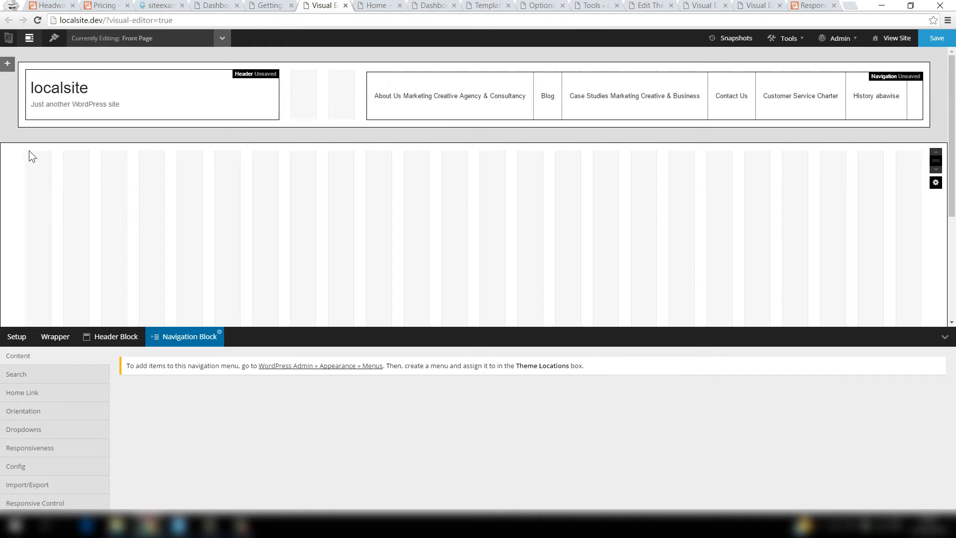
# Draw a Content block about 15 columns wide and a Widget Area block about 8 columns wide beside it in the fluid wrapper.
pyautogui.moveTo(26, 152); pyautogui.dragTo(575, 321)
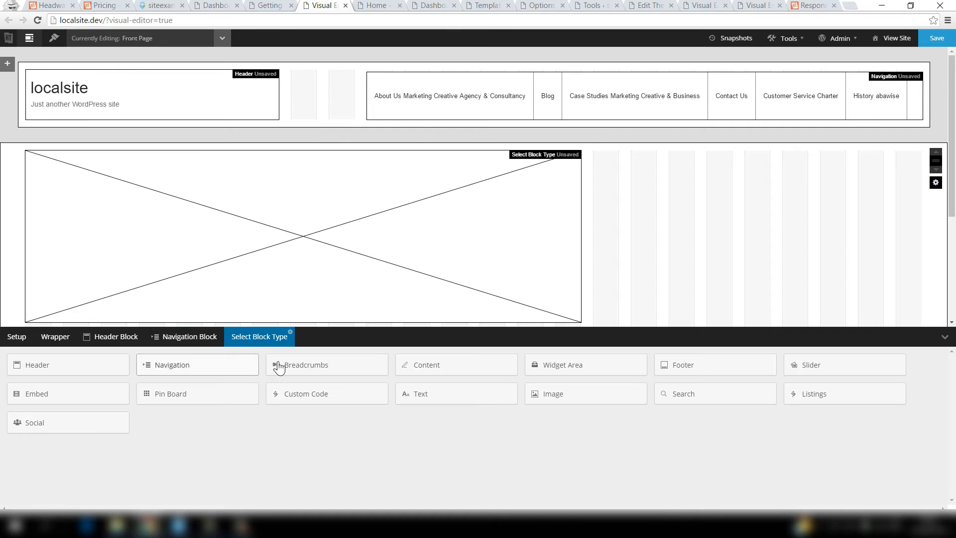
pyautogui.click(449, 371)
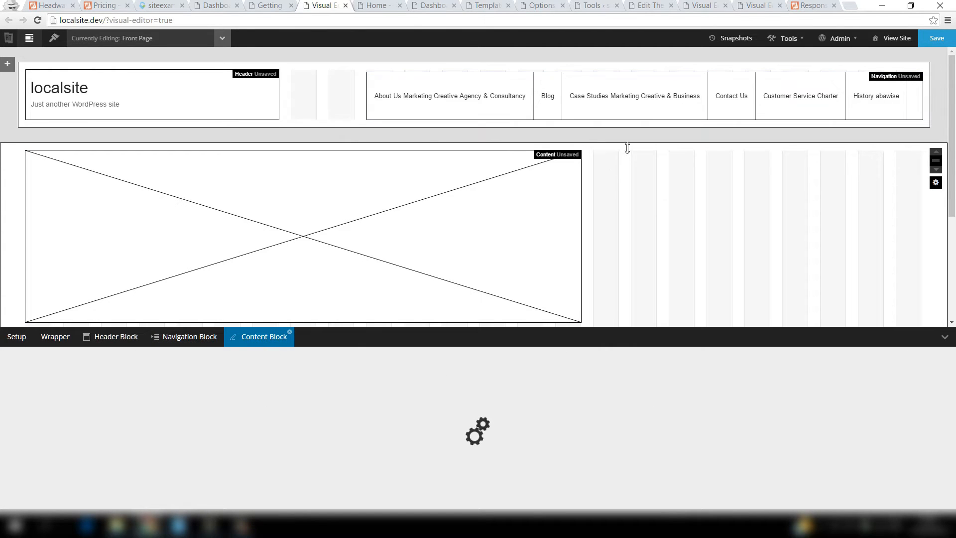
pyautogui.moveTo(619, 152); pyautogui.dragTo(927, 323)
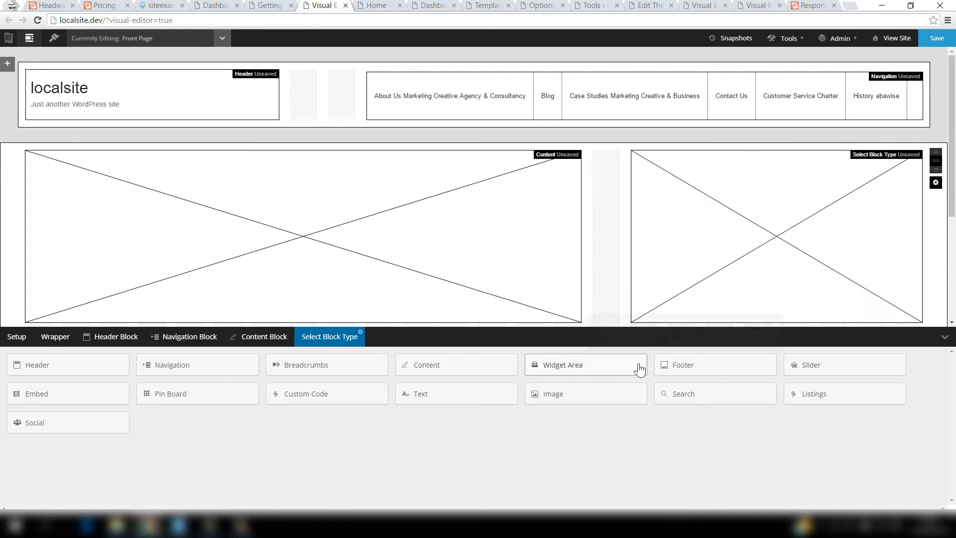
pyautogui.click(605, 364)
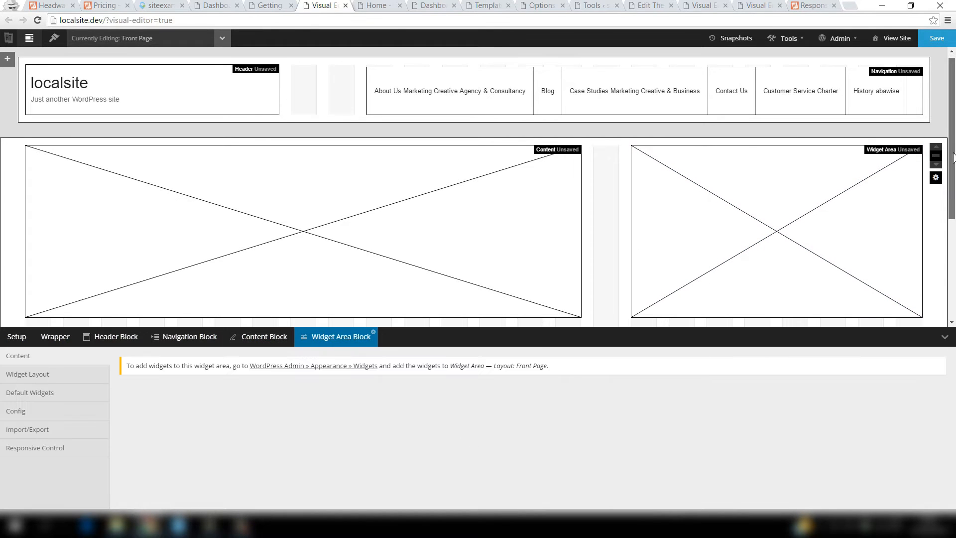
# Draw a Widget Area block about 432 px wide at the start of the lowest wrapper.
pyautogui.scroll(-2, 955, 185)
pyautogui.scroll(-3, 954, 185)
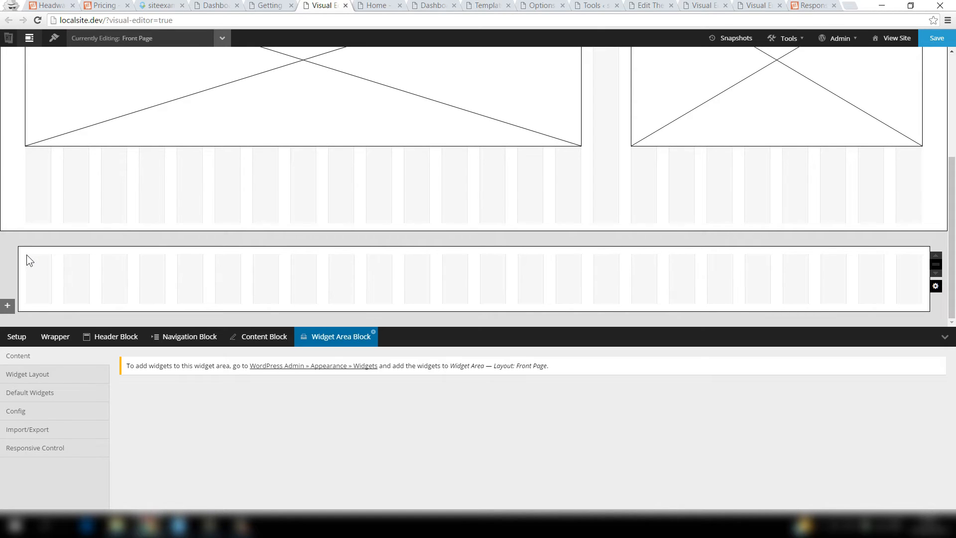
pyautogui.moveTo(26, 255); pyautogui.dragTo(235, 279)
pyautogui.click(578, 358)
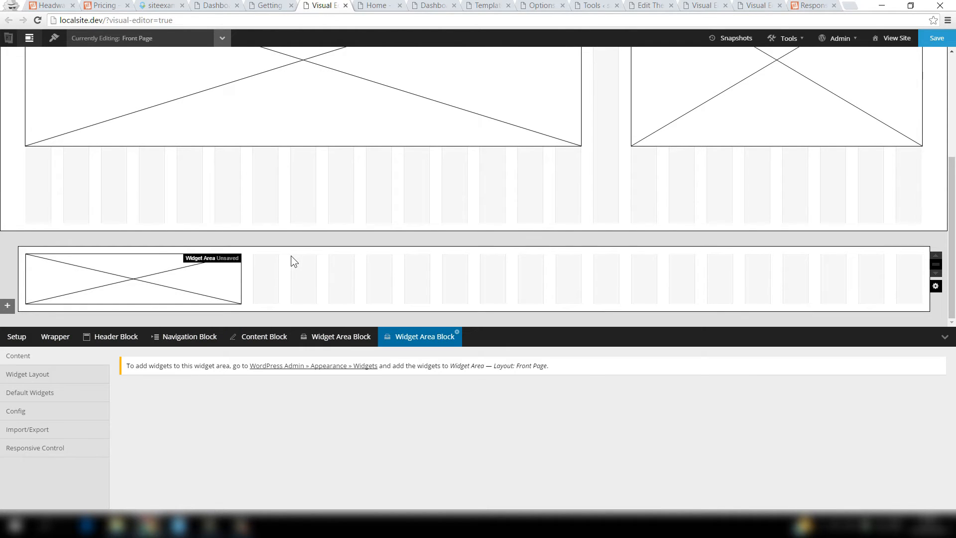
# Duplicate the Widget Area block three times and line up the copies side by side across the lowest wrapper.
pyautogui.rightClick(216, 274)
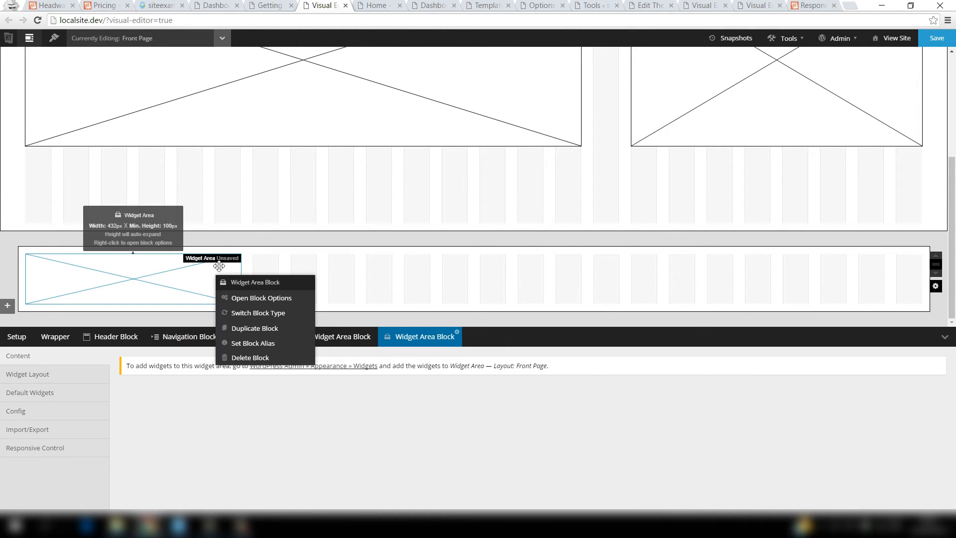
pyautogui.click(257, 329)
pyautogui.click(432, 271)
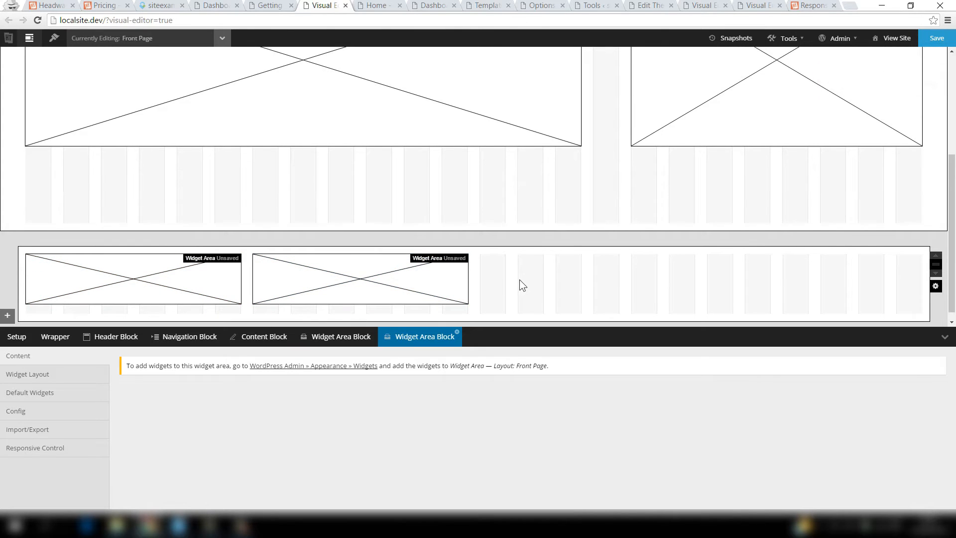
pyautogui.rightClick(423, 274)
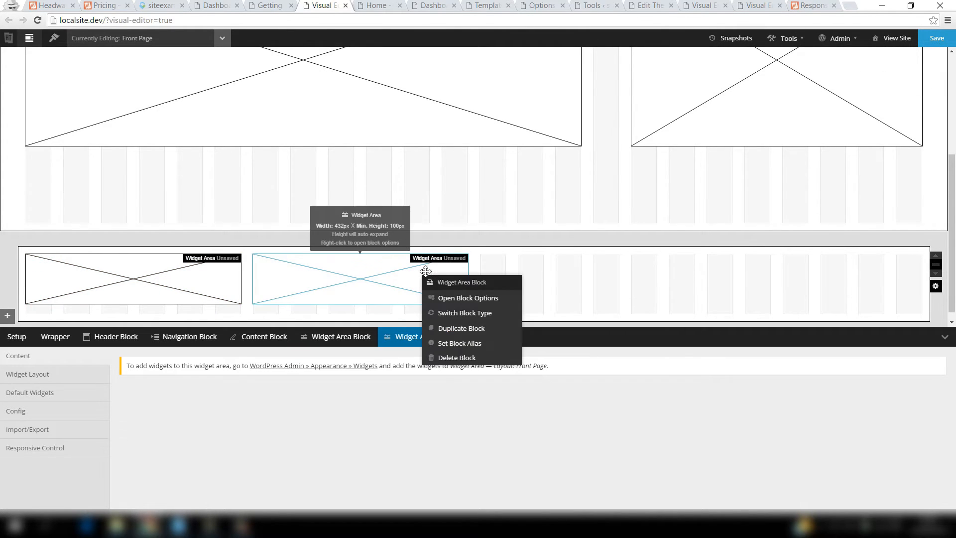
pyautogui.click(467, 328)
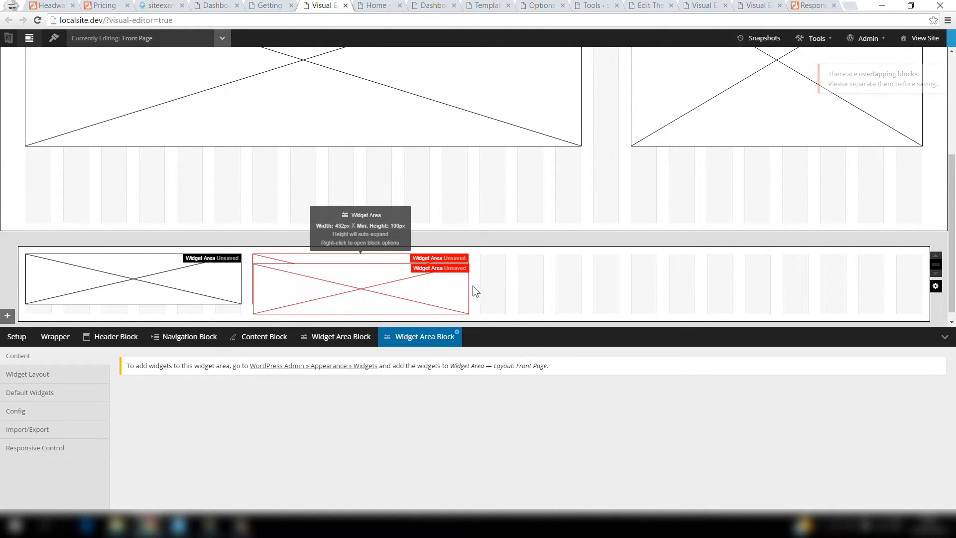
pyautogui.click(616, 271)
pyautogui.rightClick(627, 273)
pyautogui.click(669, 329)
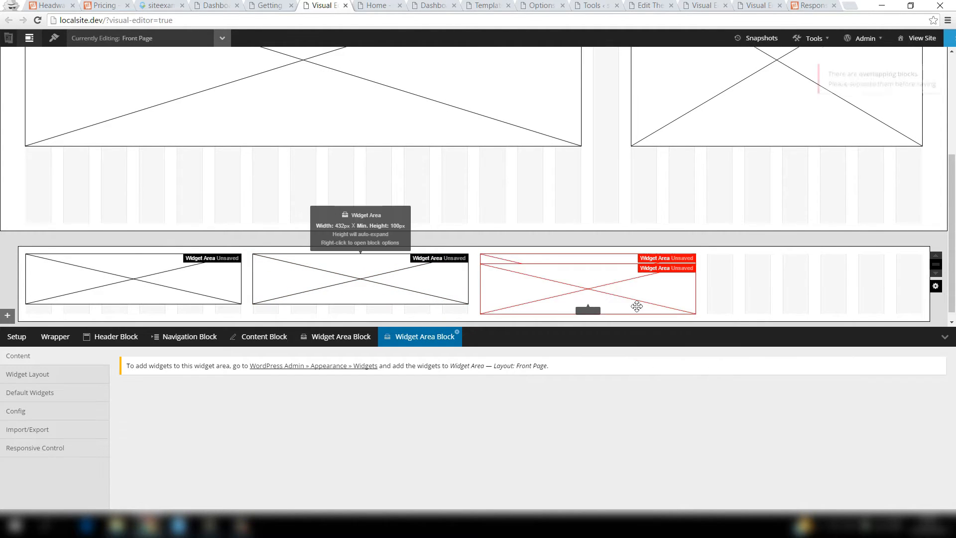
pyautogui.click(808, 266)
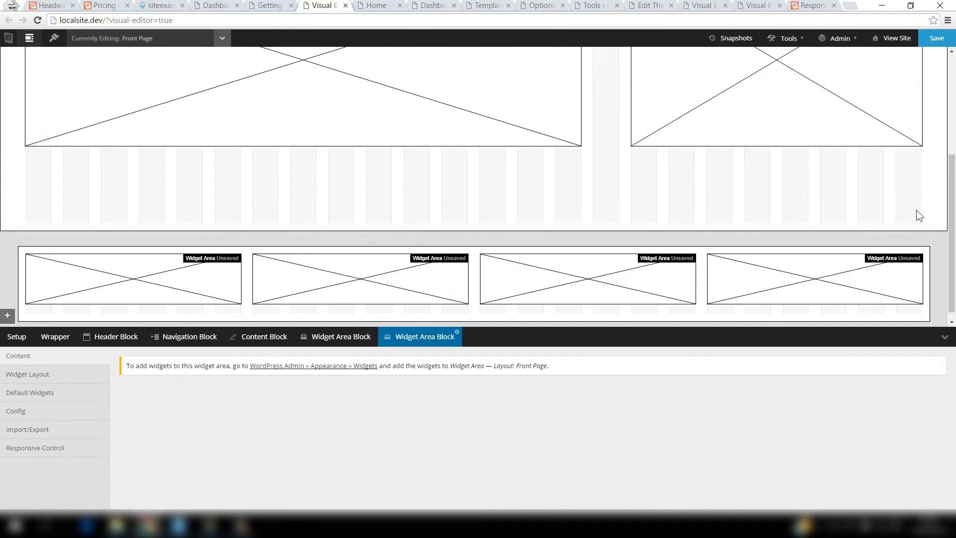
# Add a fixed wrapper at the end of the layout and move it above the wrapper holding the four widget areas.
pyautogui.moveTo(954, 203); pyautogui.dragTo(955, 211)
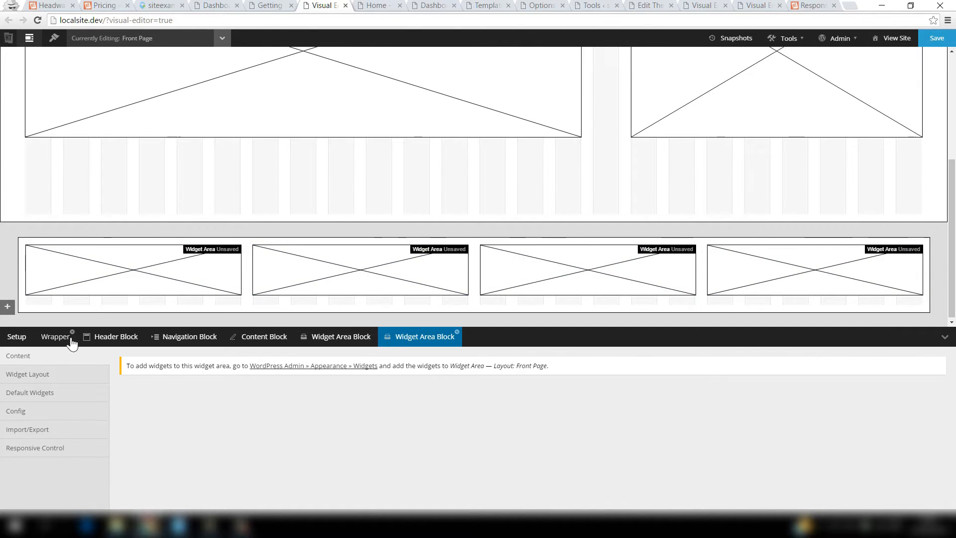
pyautogui.click(10, 305)
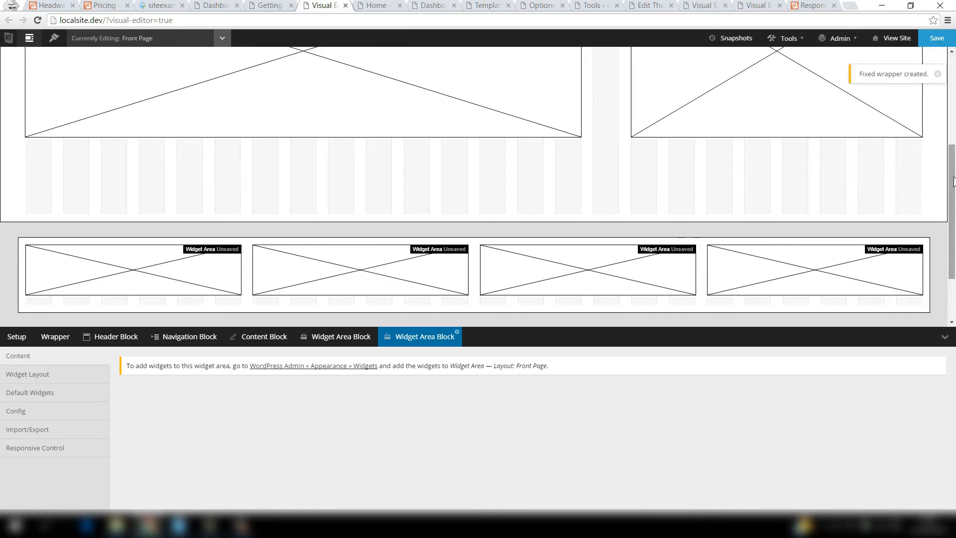
pyautogui.moveTo(952, 234); pyautogui.dragTo(953, 279)
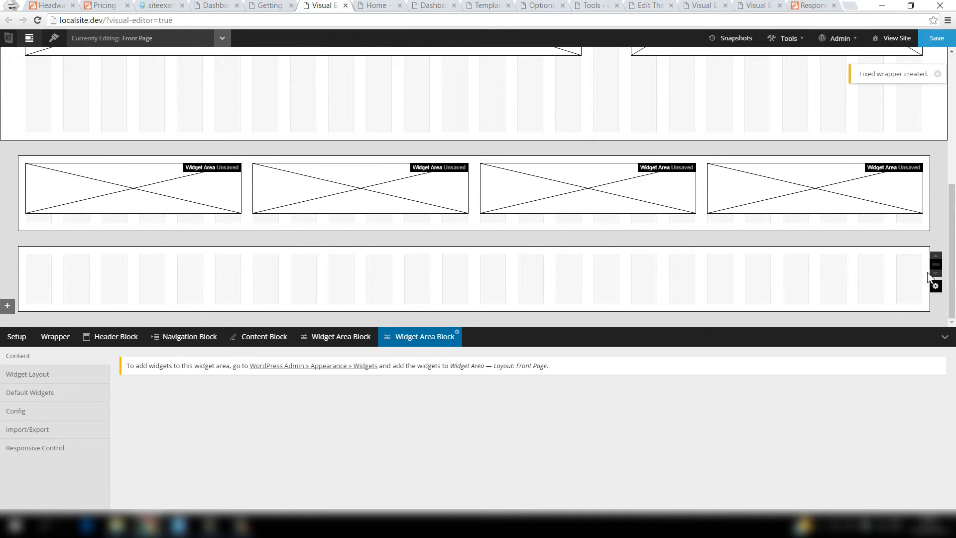
pyautogui.moveTo(936, 271); pyautogui.dragTo(937, 169)
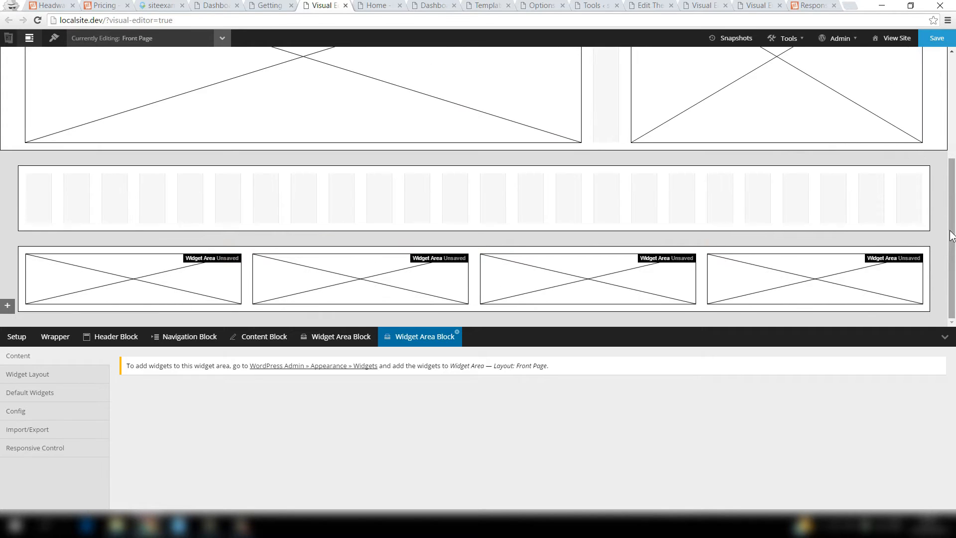
# Fill the empty wrapper with a Pin Board block about 9 columns wide, a Social block about 5 and a Custom Code block about 8.
pyautogui.moveTo(953, 228); pyautogui.dragTo(953, 218)
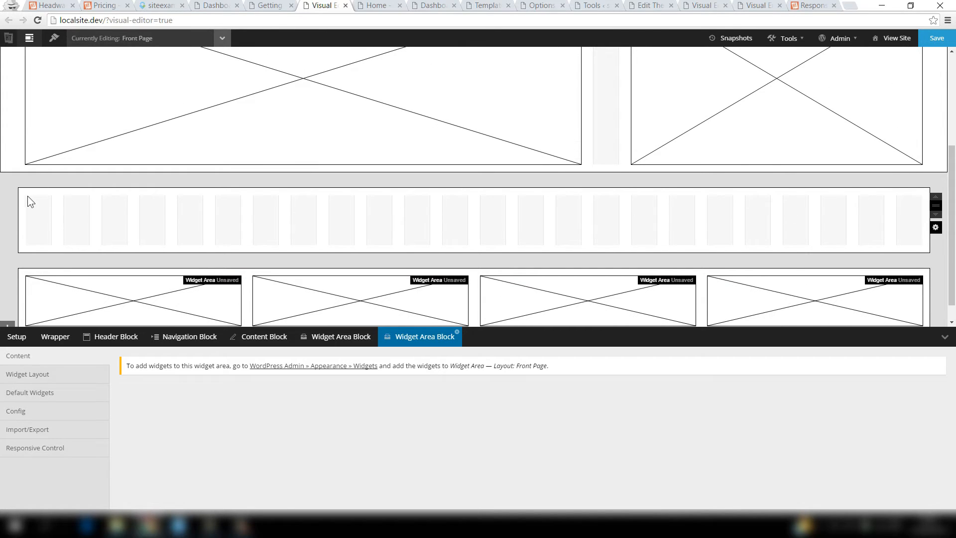
pyautogui.moveTo(28, 195); pyautogui.dragTo(362, 244)
pyautogui.click(159, 393)
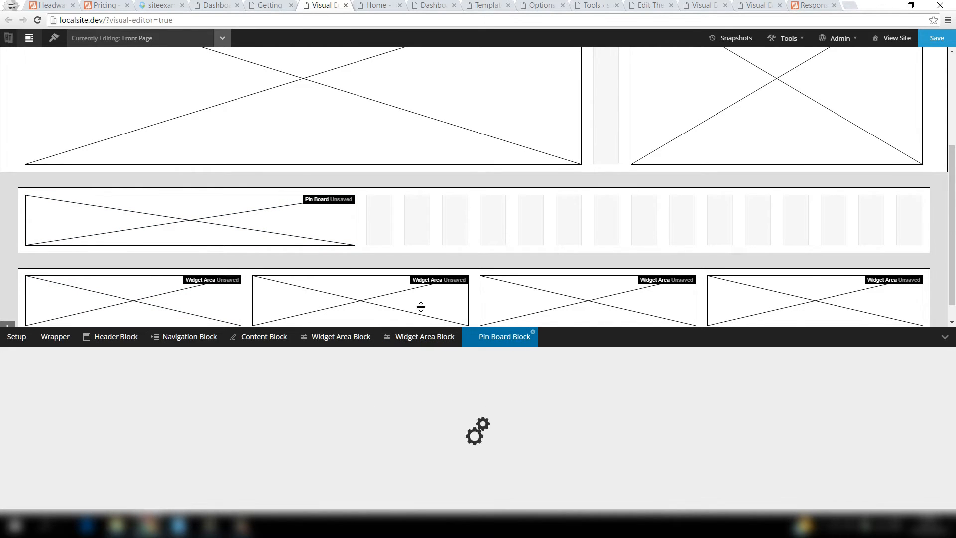
pyautogui.moveTo(407, 196); pyautogui.dragTo(603, 243)
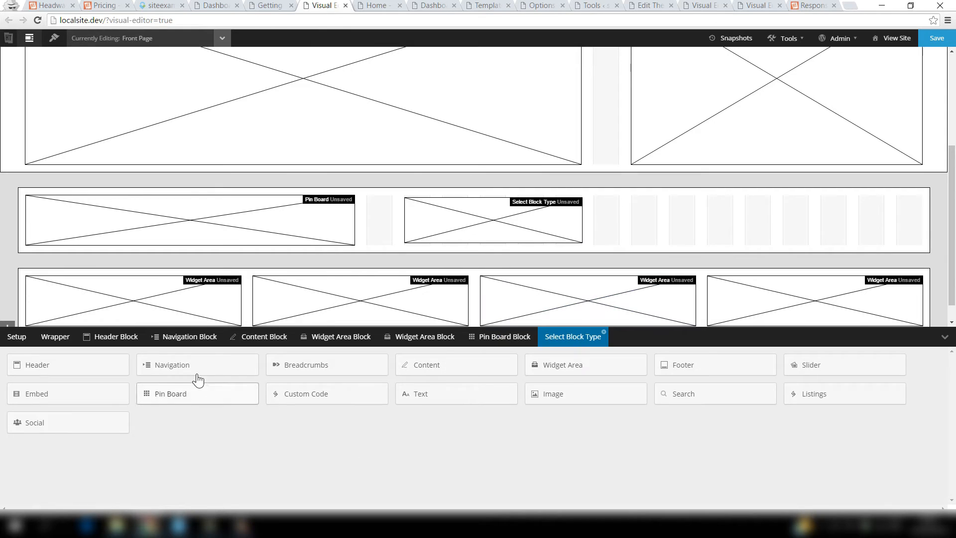
pyautogui.click(93, 429)
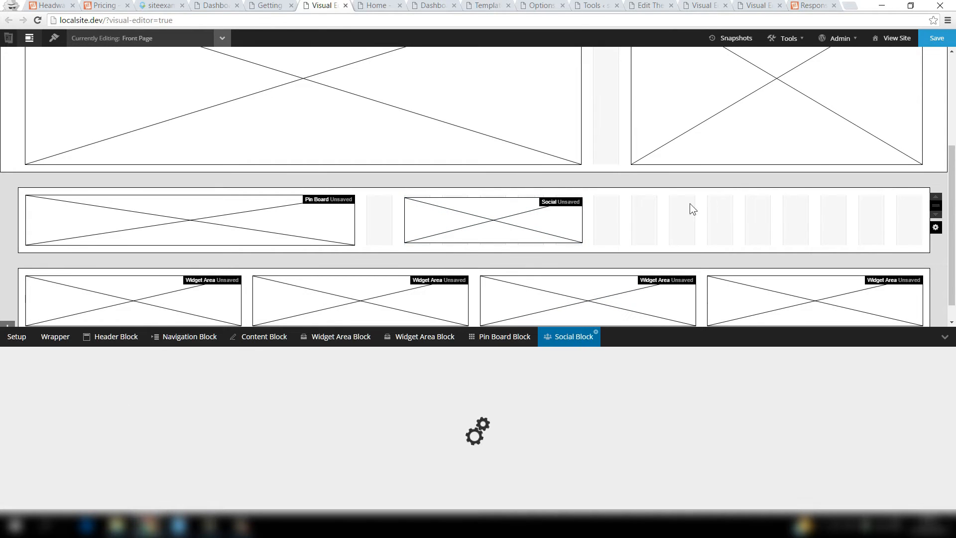
pyautogui.moveTo(635, 196); pyautogui.dragTo(886, 250)
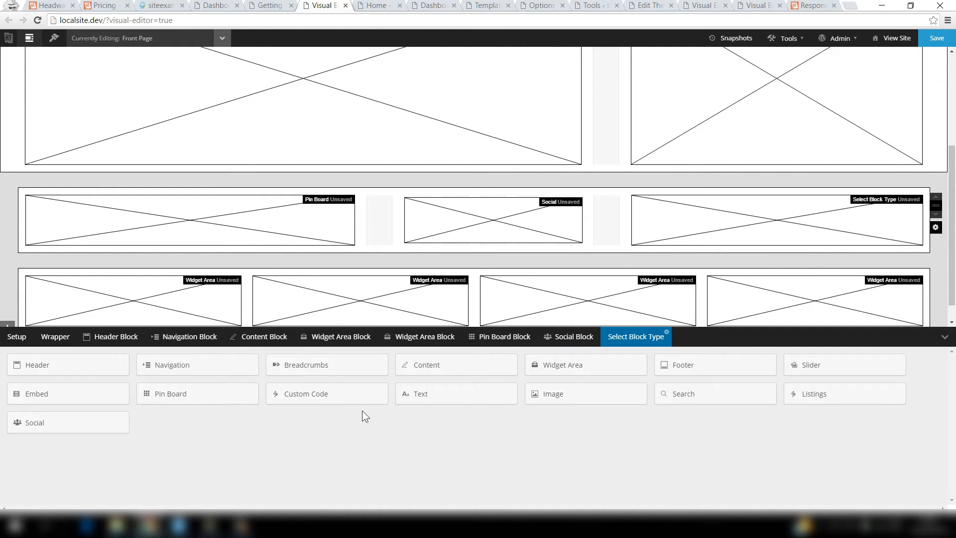
pyautogui.click(316, 390)
# Look over the whole front page layout and save it.
pyautogui.moveTo(955, 226); pyautogui.dragTo(954, 289)
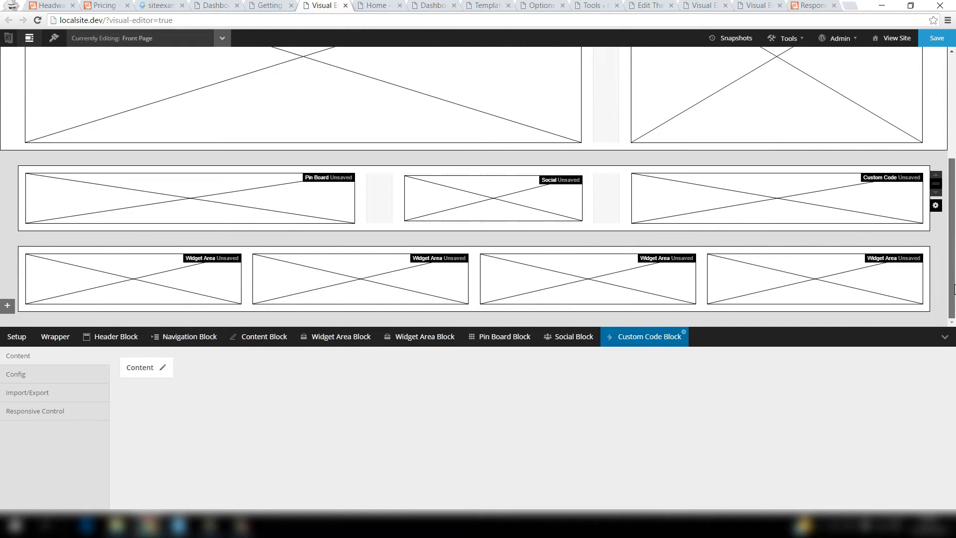
pyautogui.scroll(4, 459, 130)
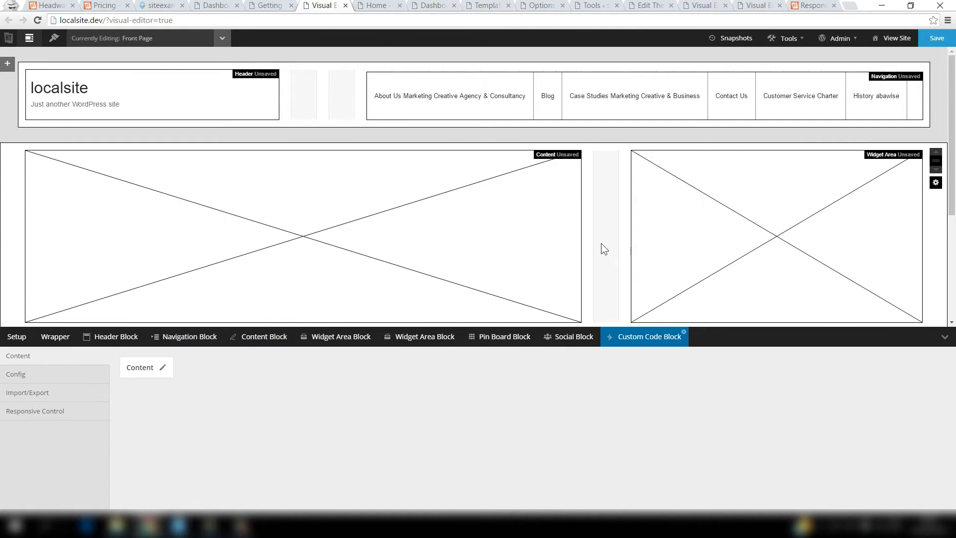
pyautogui.scroll(-4, 601, 243)
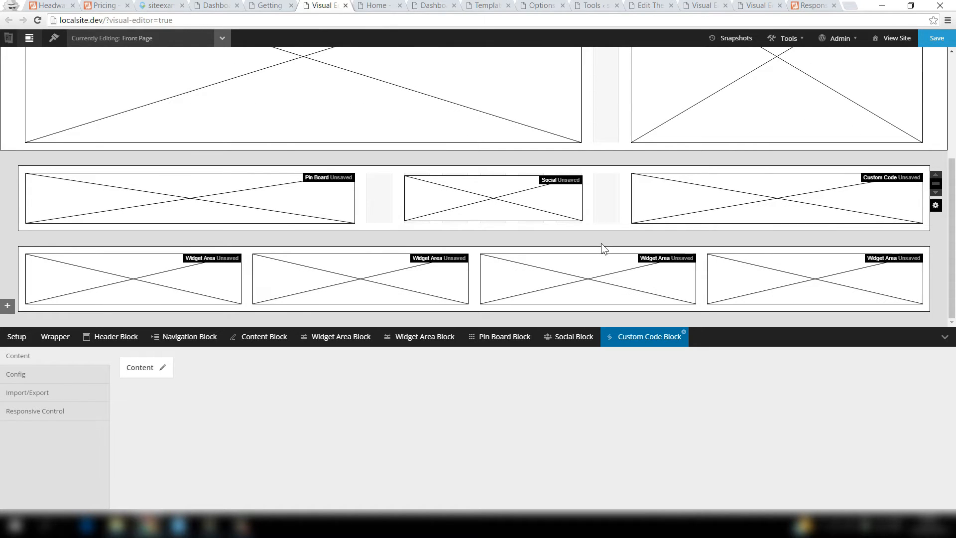
pyautogui.scroll(4, 601, 243)
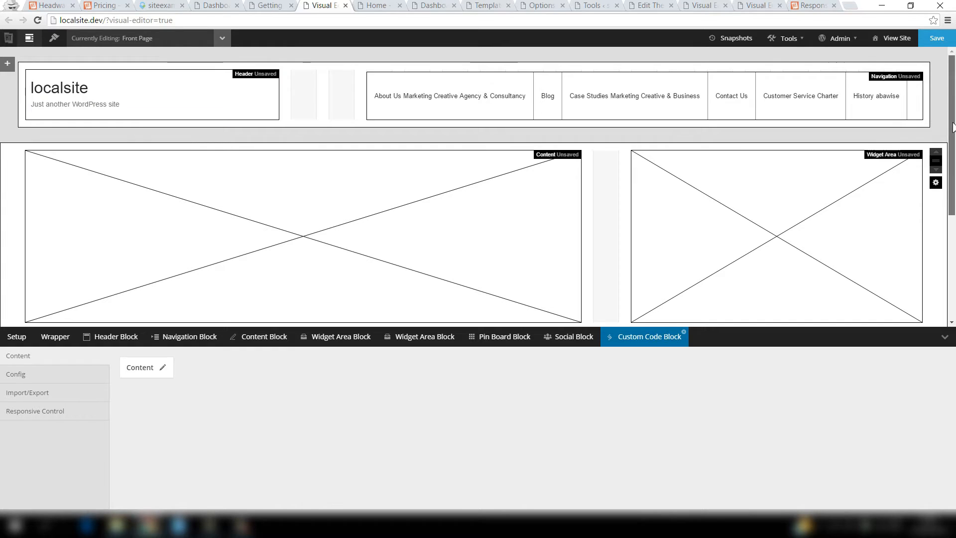
pyautogui.moveTo(952, 127); pyautogui.dragTo(954, 144)
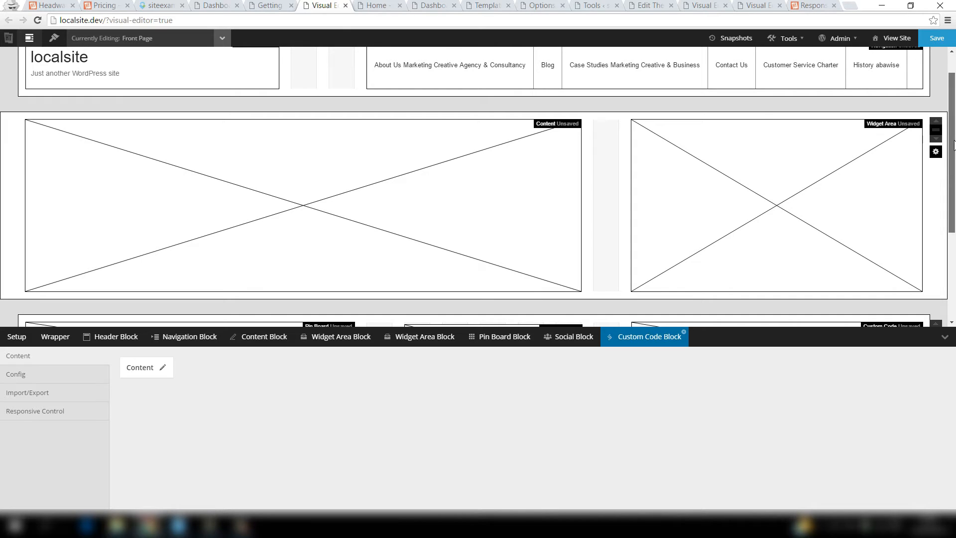
pyautogui.moveTo(953, 144); pyautogui.dragTo(953, 241)
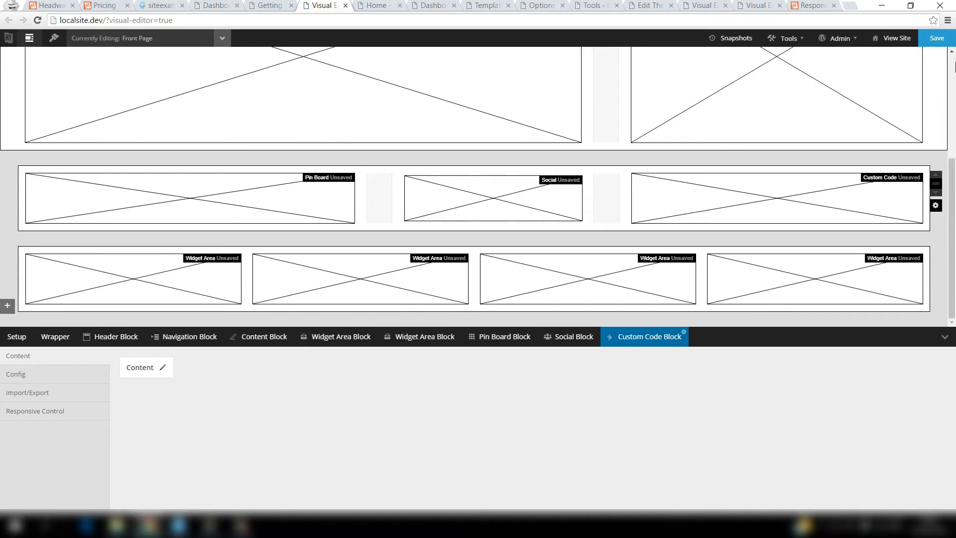
pyautogui.click(936, 38)
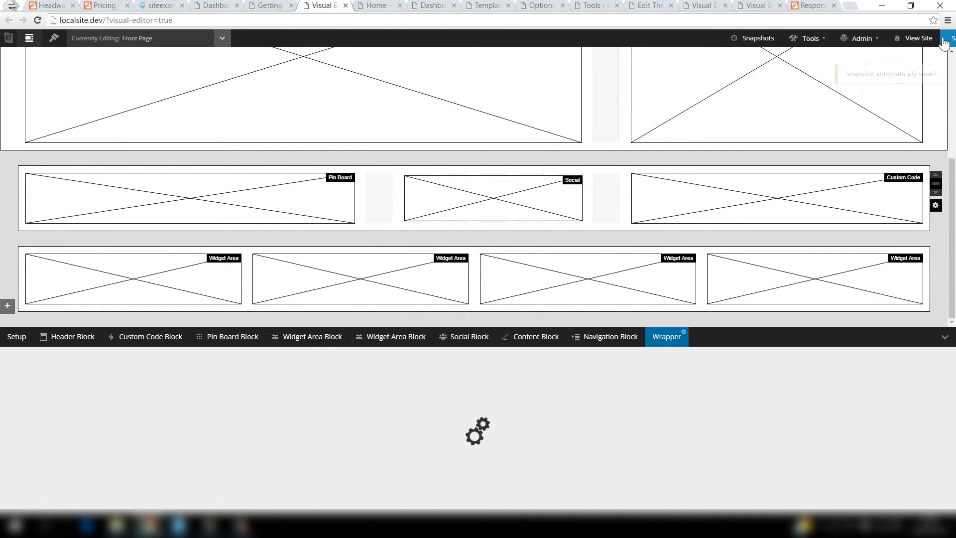
# Open the live site in a new browser tab and view the resulting front page.
pyautogui.rightClick(934, 40)
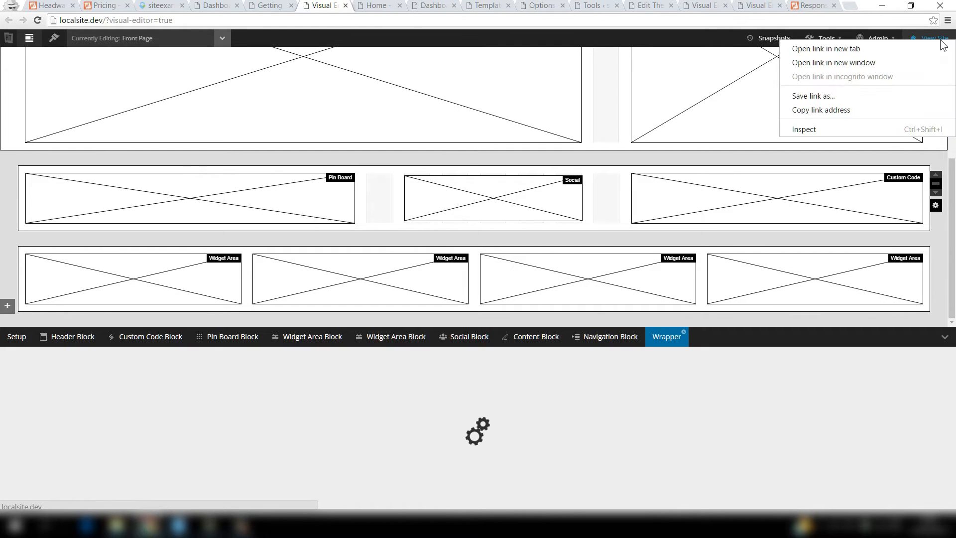
pyautogui.click(861, 47)
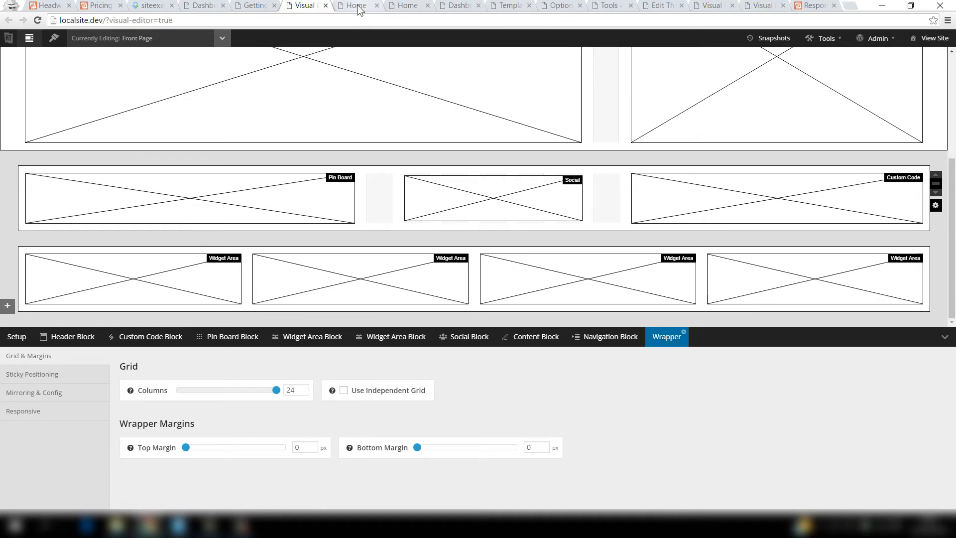
pyautogui.click(358, 7)
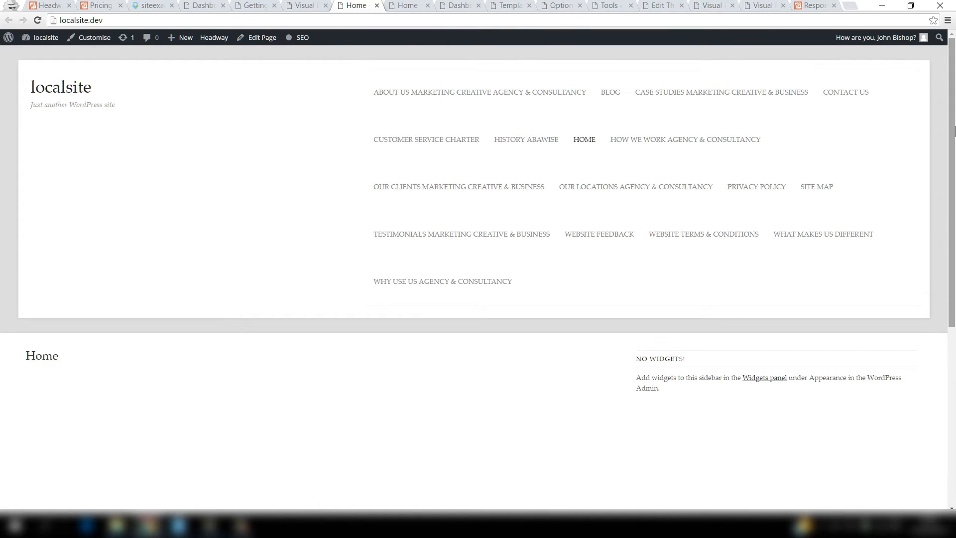
# Examine the live front page from the header and navigation down to the four widget areas.
pyautogui.moveTo(953, 130); pyautogui.dragTo(954, 239)
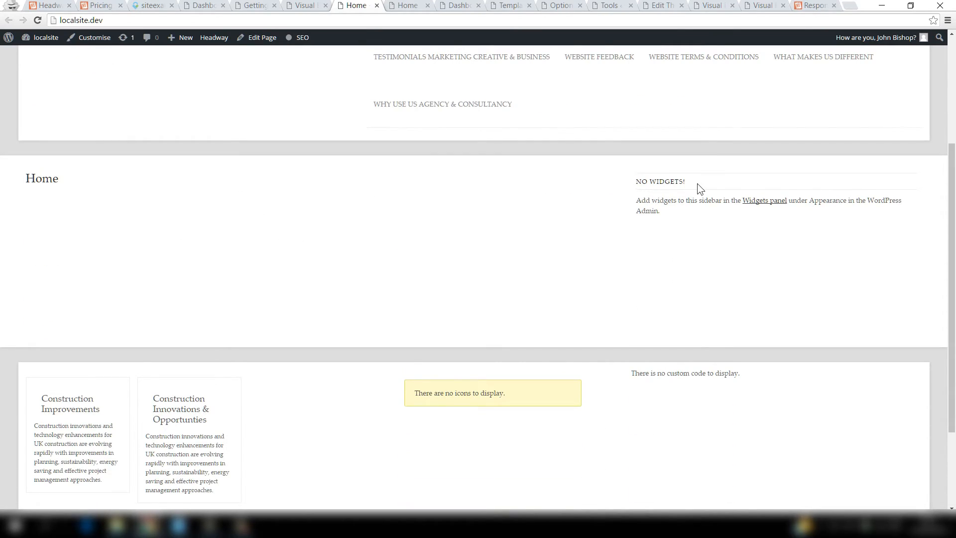
pyautogui.moveTo(953, 238); pyautogui.dragTo(953, 244)
pyautogui.moveTo(955, 286); pyautogui.dragTo(954, 352)
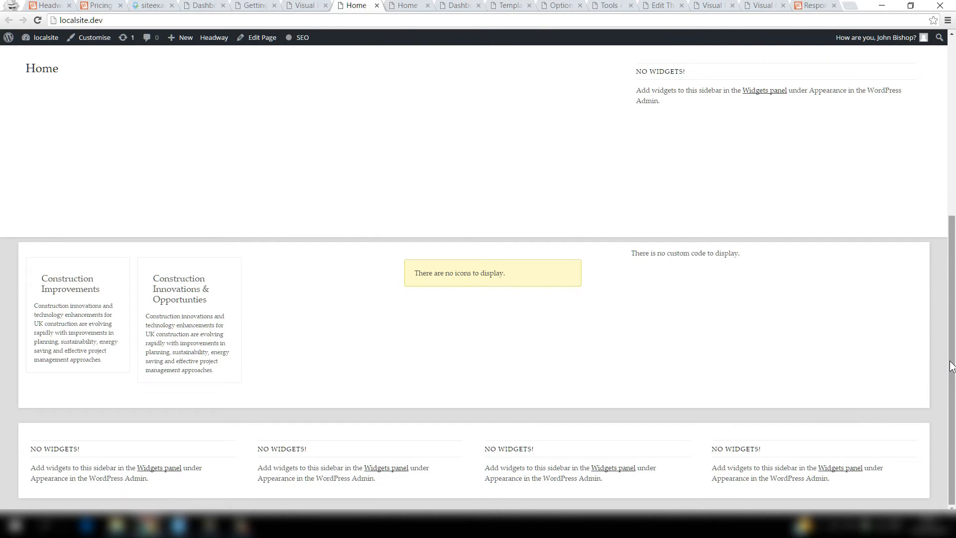
pyautogui.moveTo(954, 390); pyautogui.dragTo(954, 318)
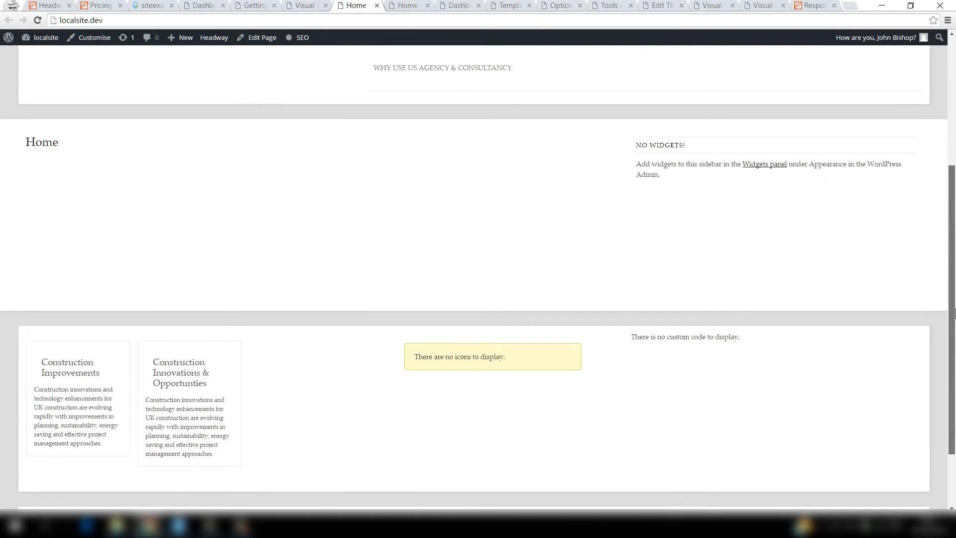
pyautogui.scroll(5, 190, 163)
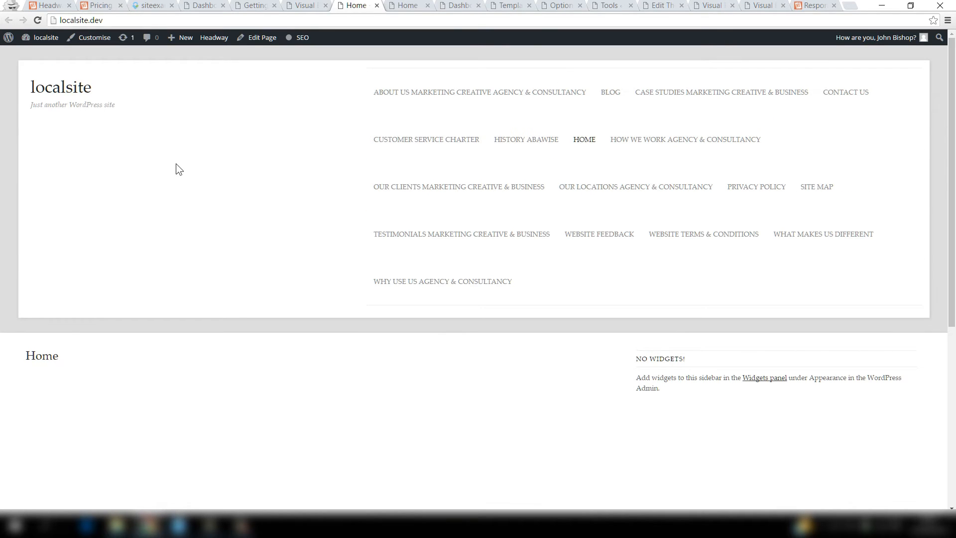
# Return to the Visual Editor and open its design mode for the front page in a new browser tab.
pyautogui.click(313, 5)
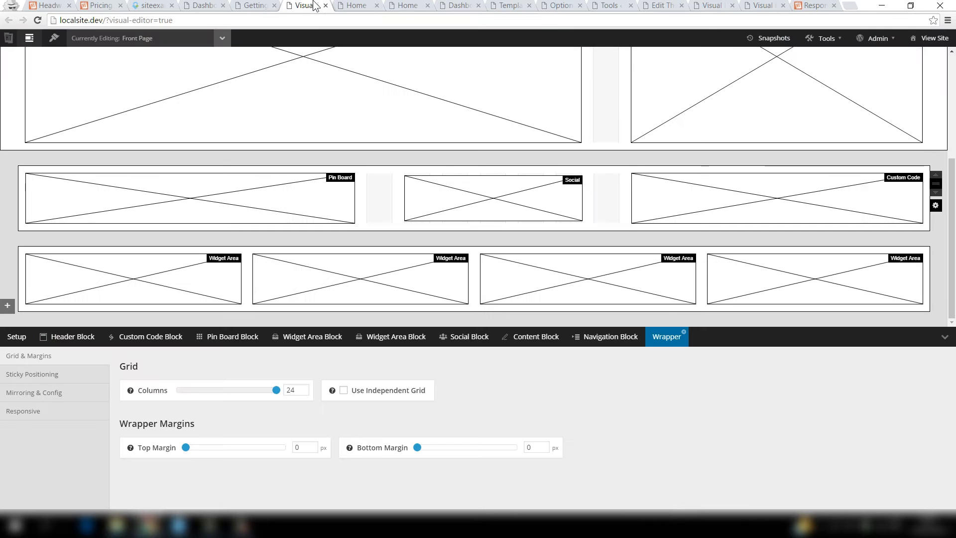
pyautogui.rightClick(53, 43)
pyautogui.click(90, 47)
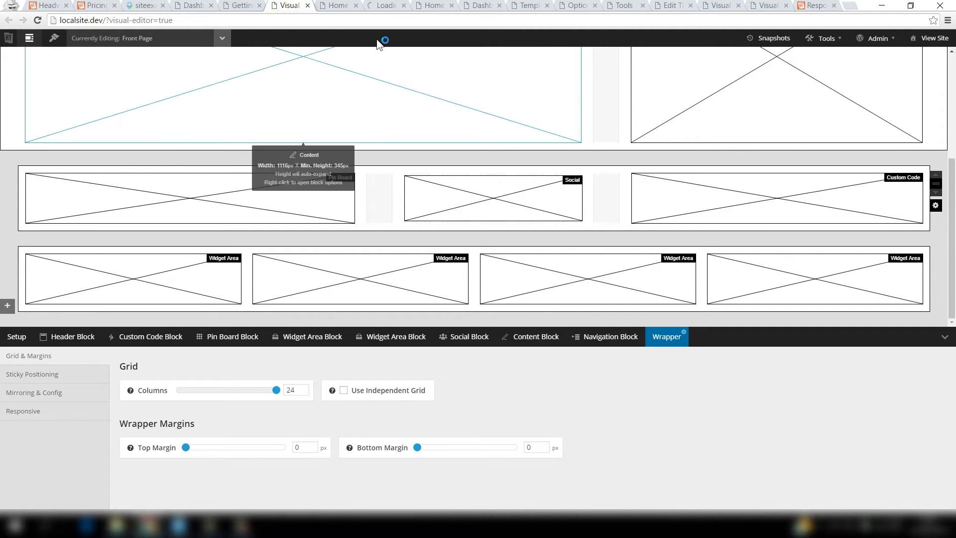
pyautogui.click(386, 6)
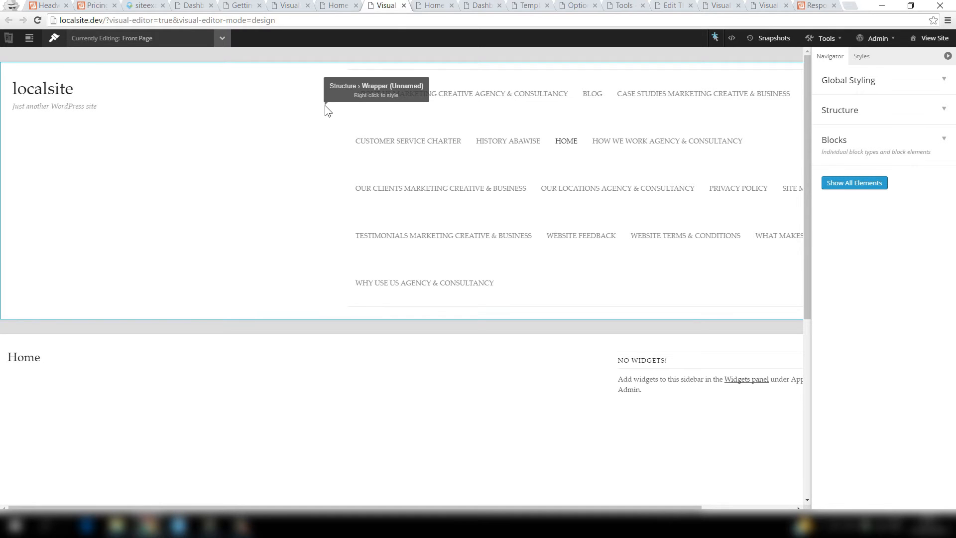
# Examine the Global Styling and Structure elements, expanding the wrapper down to its individual instances.
pyautogui.click(944, 81)
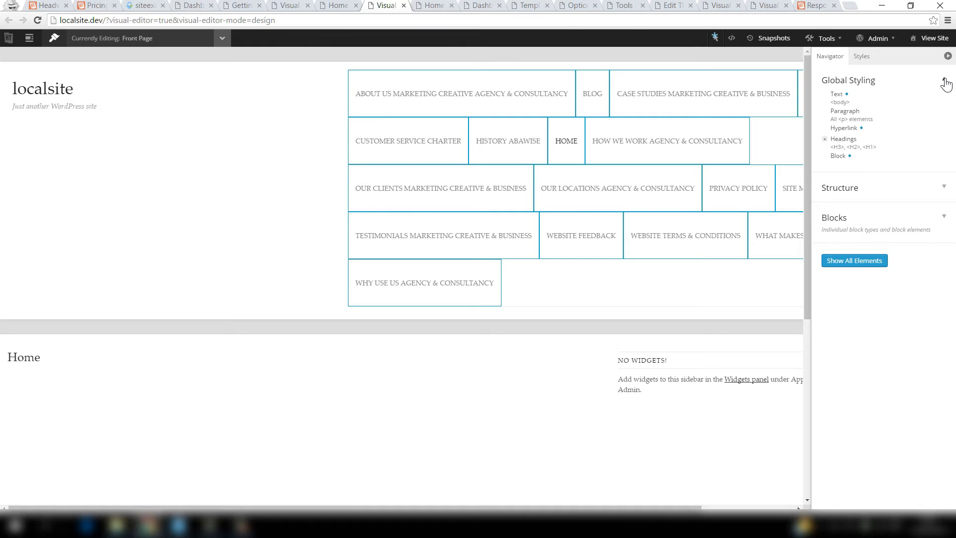
pyautogui.click(944, 80)
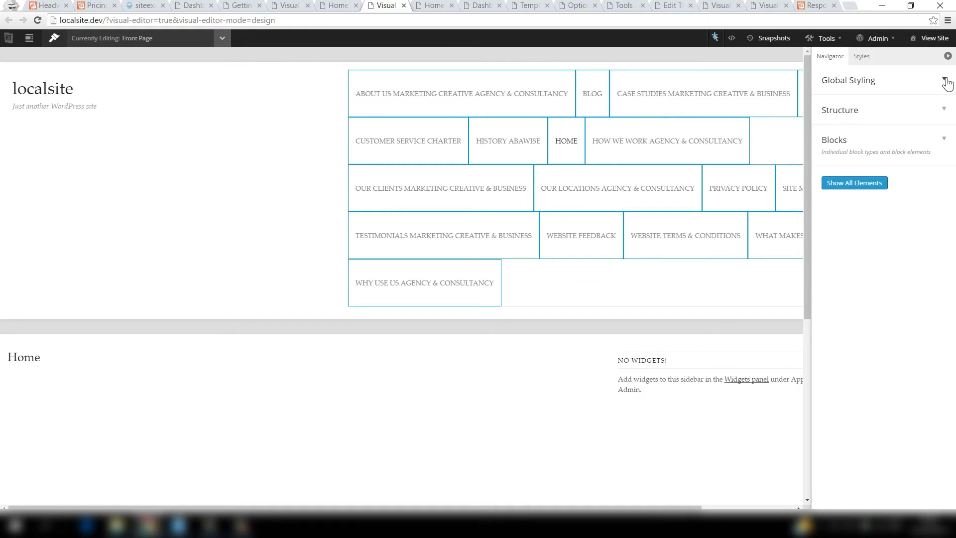
pyautogui.click(944, 80)
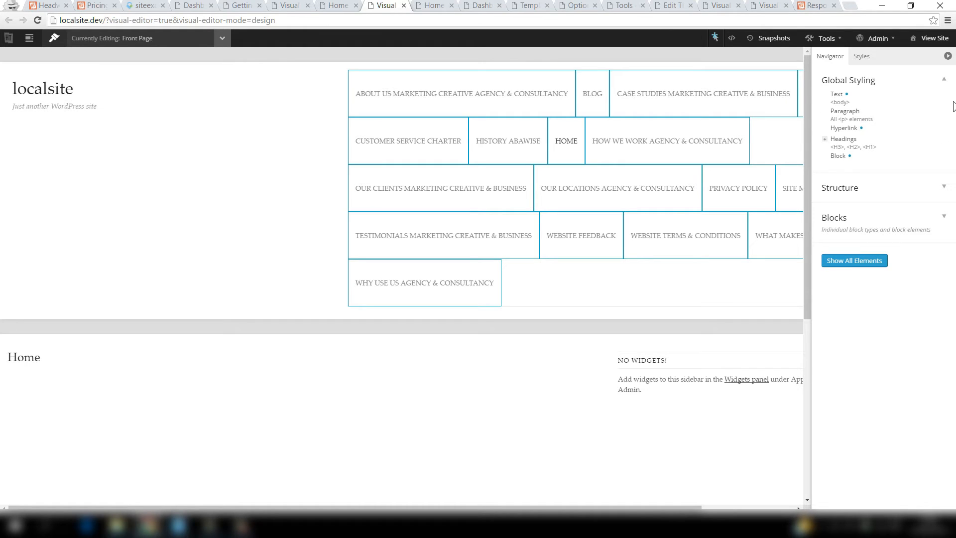
pyautogui.click(944, 186)
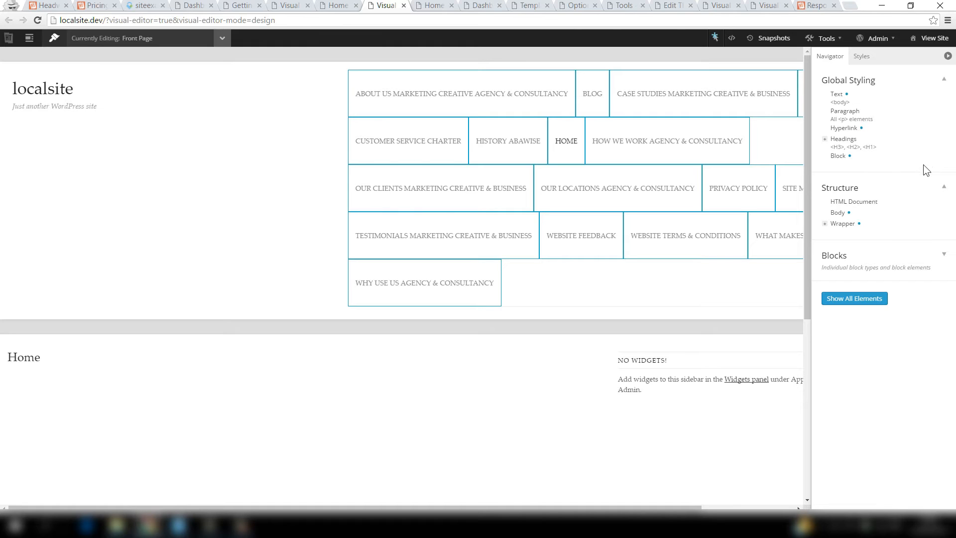
pyautogui.click(825, 224)
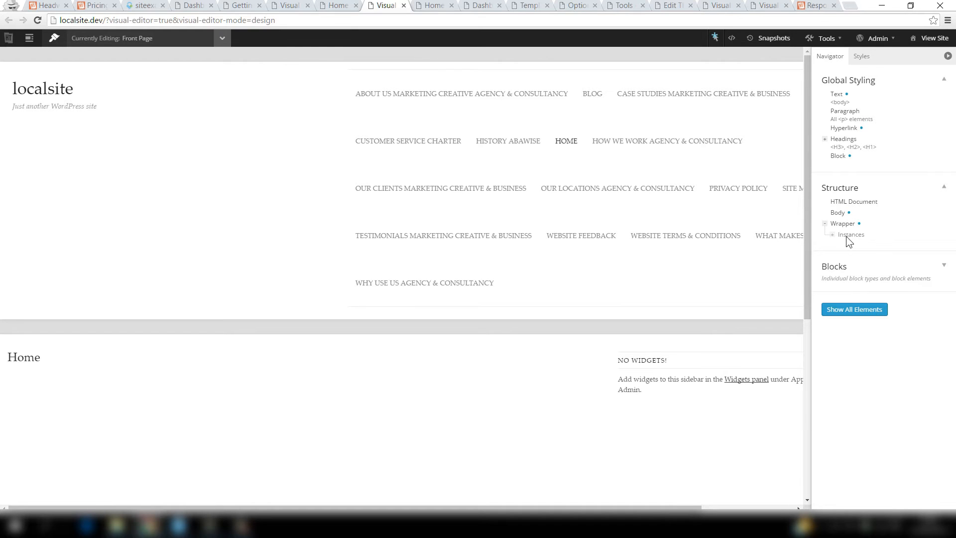
pyautogui.click(832, 234)
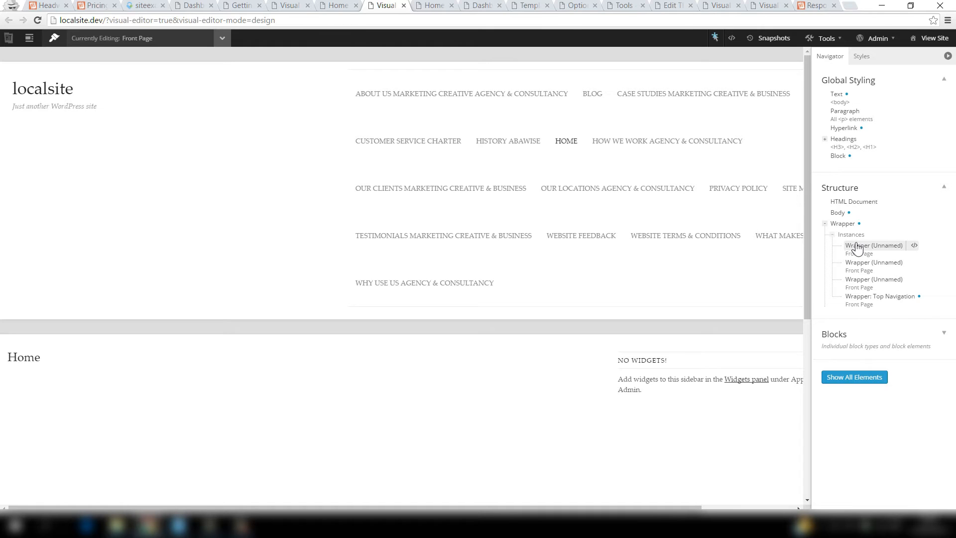
# Return to the layout grid and view the Header block's configuration options, including its block alias.
pyautogui.click(291, 6)
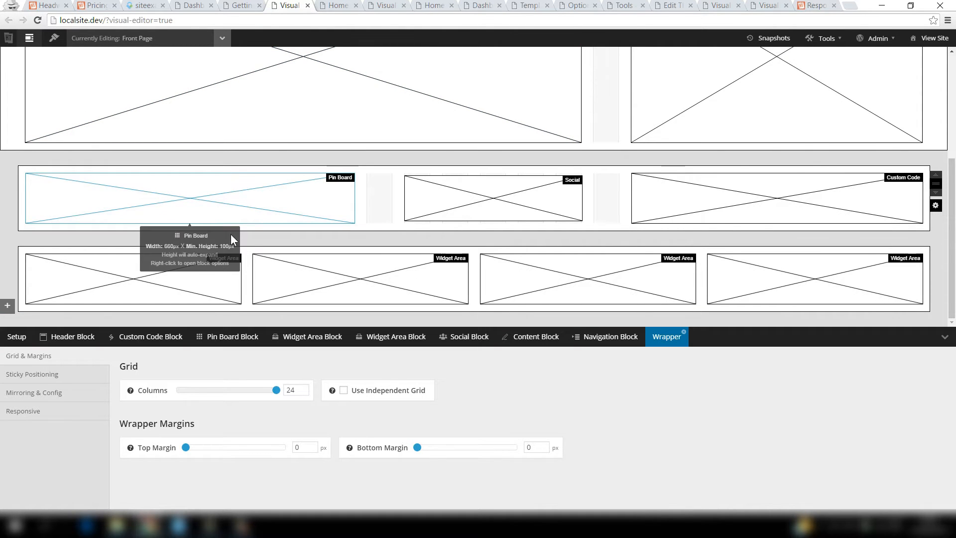
pyautogui.click(75, 336)
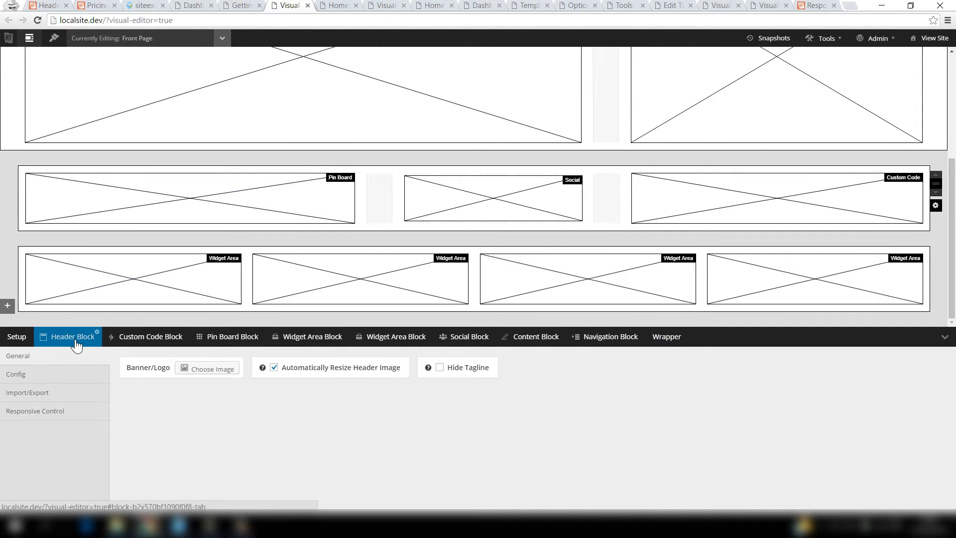
pyautogui.click(41, 374)
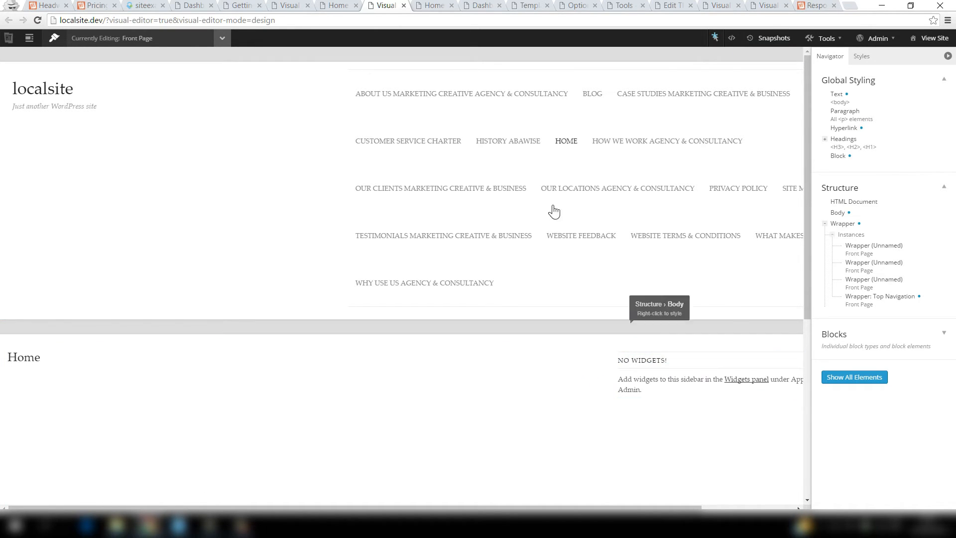
# Set the alias of the wrapper holding the Content block to "Content" and save the layout.
pyautogui.click(287, 6)
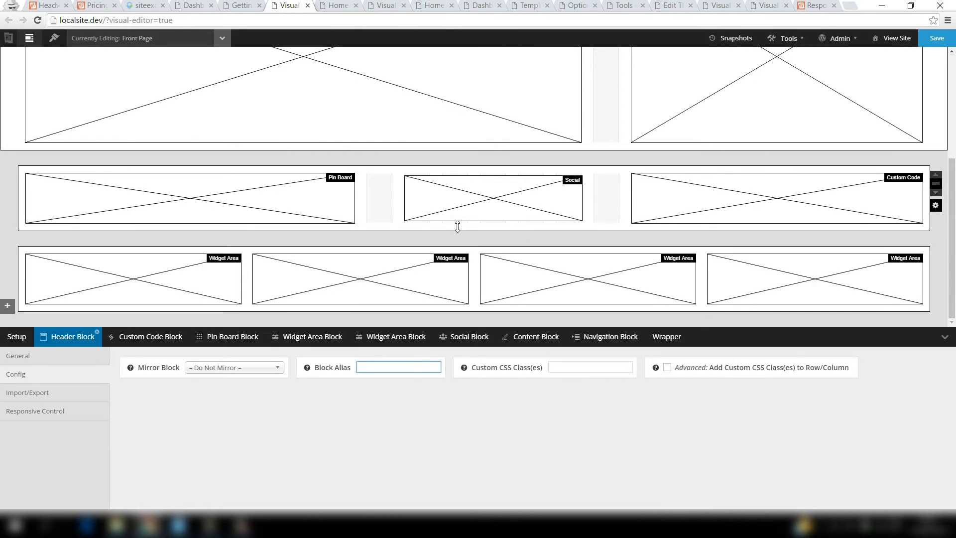
pyautogui.moveTo(952, 199); pyautogui.dragTo(953, 91)
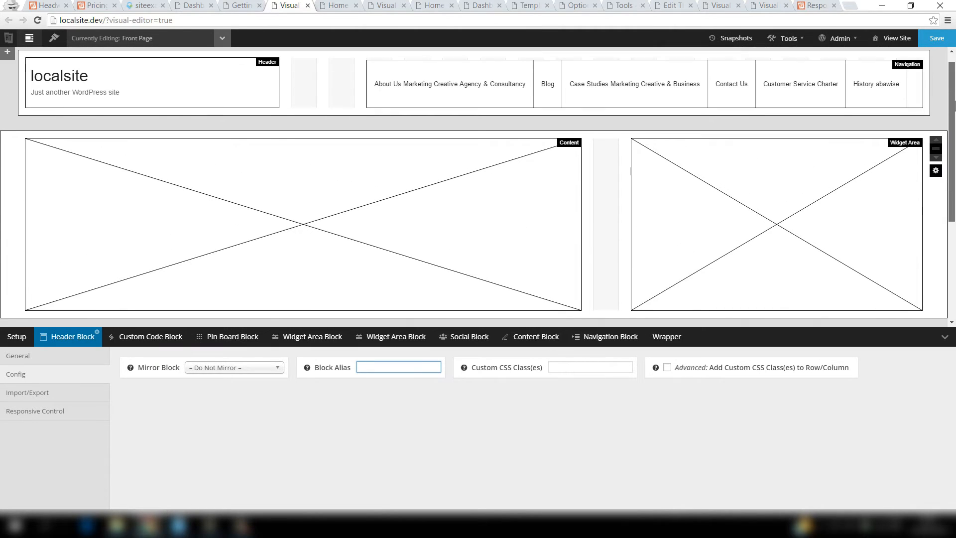
pyautogui.click(935, 172)
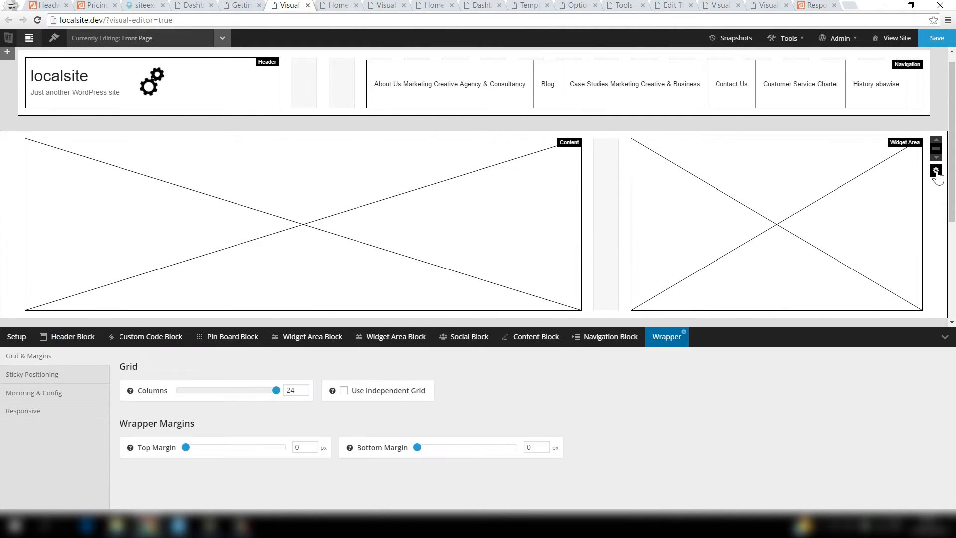
pyautogui.click(30, 393)
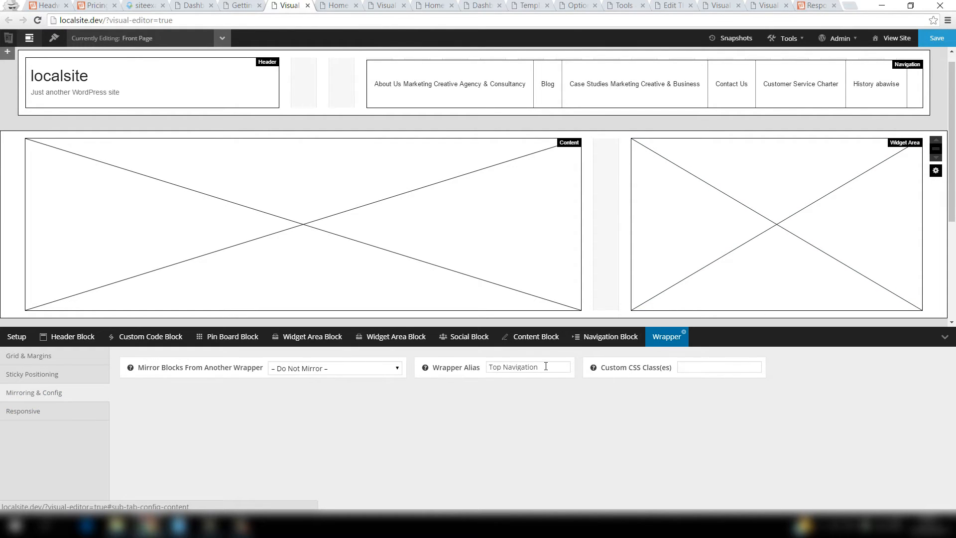
pyautogui.moveTo(542, 367); pyautogui.dragTo(460, 367)
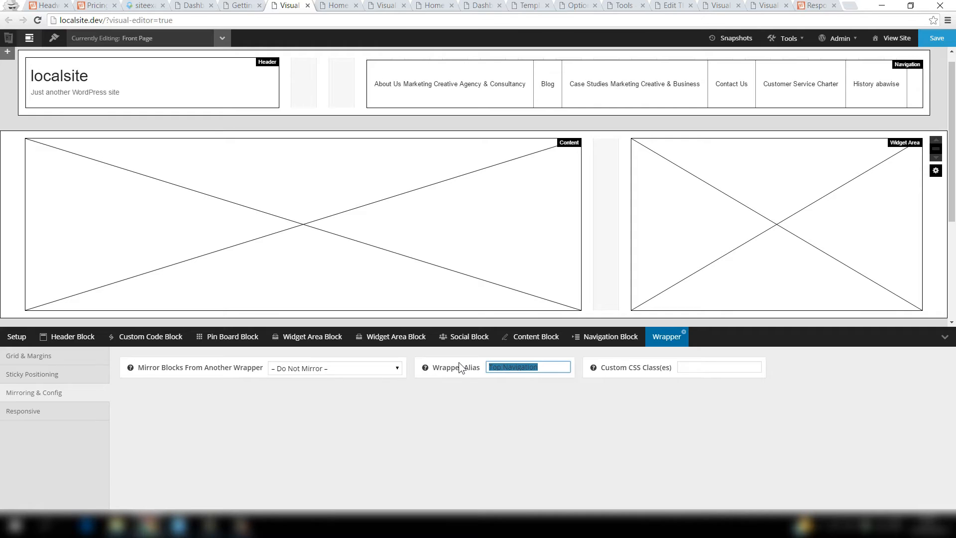
pyautogui.write('Content')
pyautogui.click(936, 38)
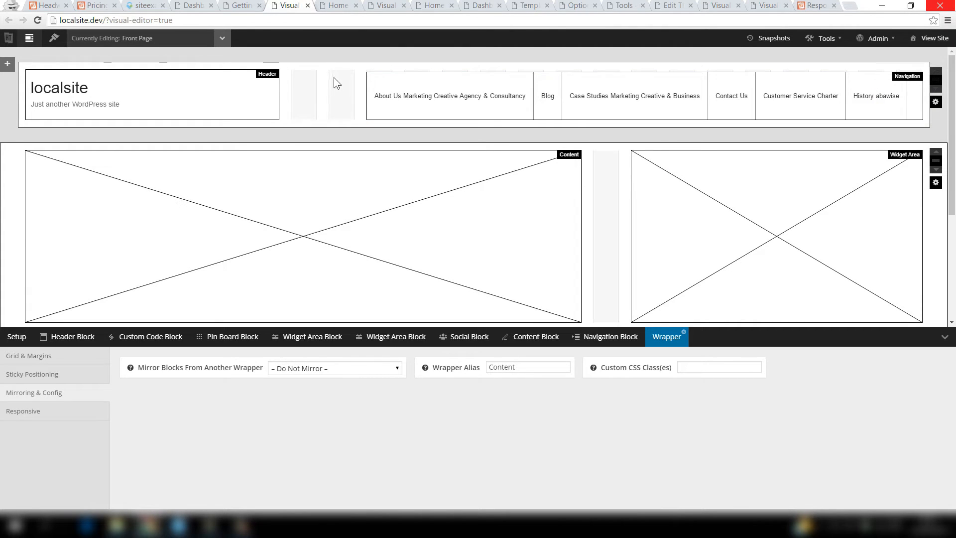
# Give the wrapper holding the Header and Navigation blocks the alias "Top navigation" and save the layout.
pyautogui.click(920, 66)
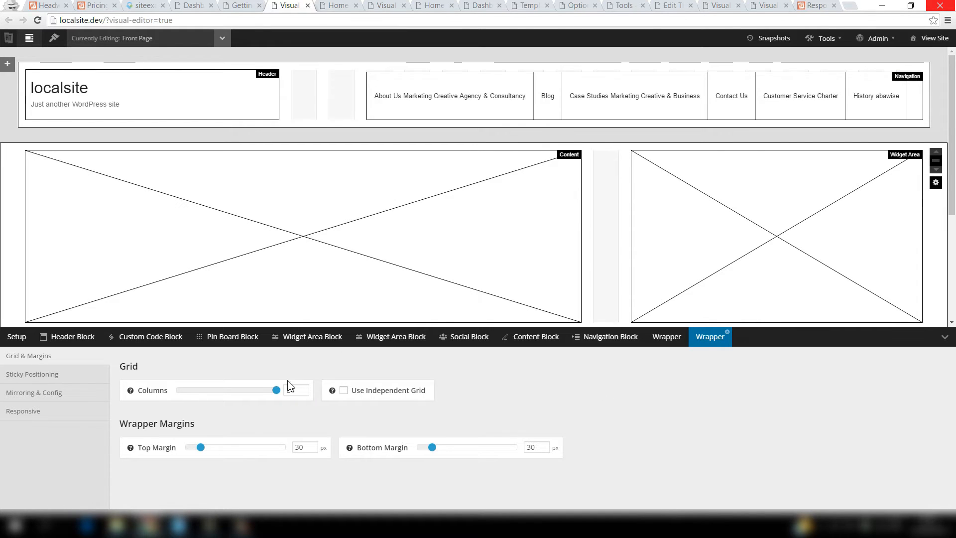
pyautogui.click(64, 393)
pyautogui.click(507, 368)
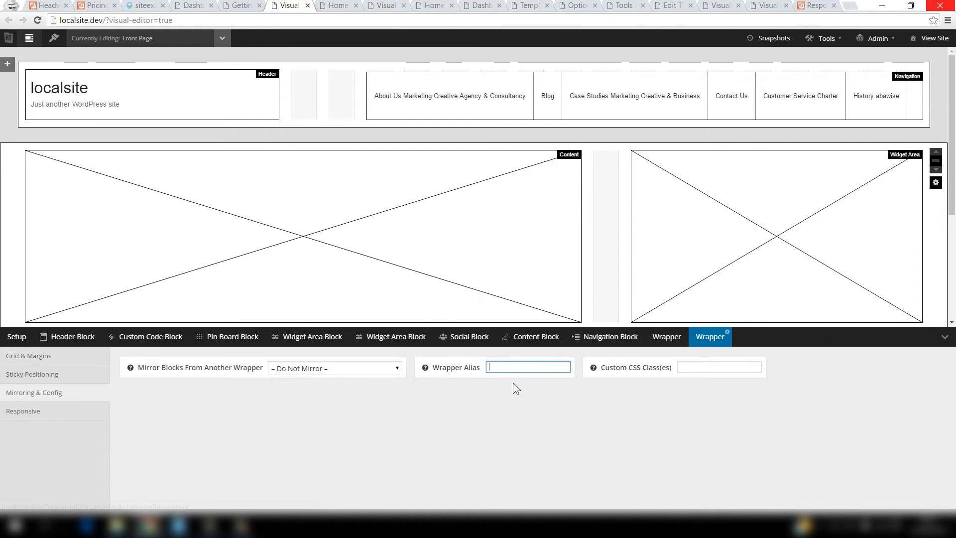
pyautogui.write('Top ')
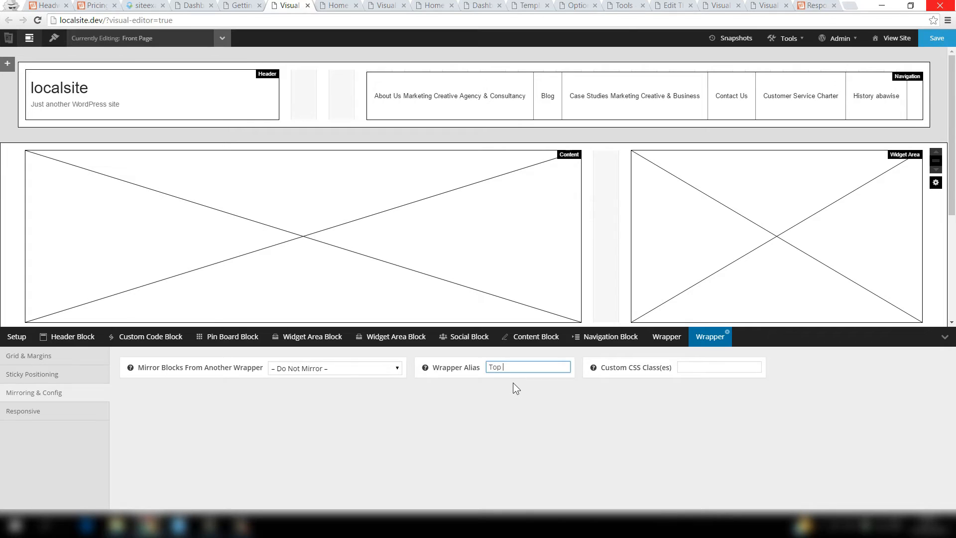
pyautogui.write('navigation')
pyautogui.click(936, 38)
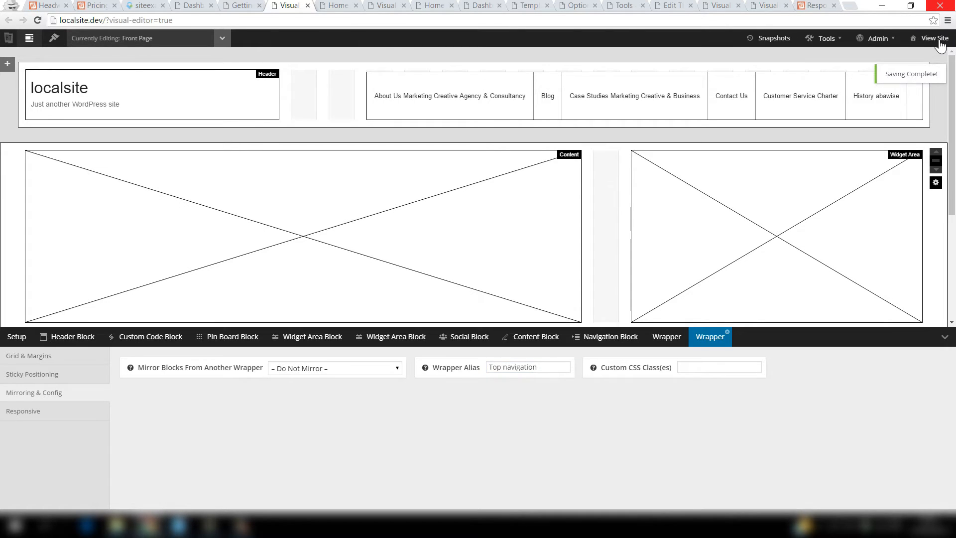
# Close the outdated design mode tab and reopen design mode for the front page in a new browser tab.
pyautogui.click(383, 6)
pyautogui.click(403, 5)
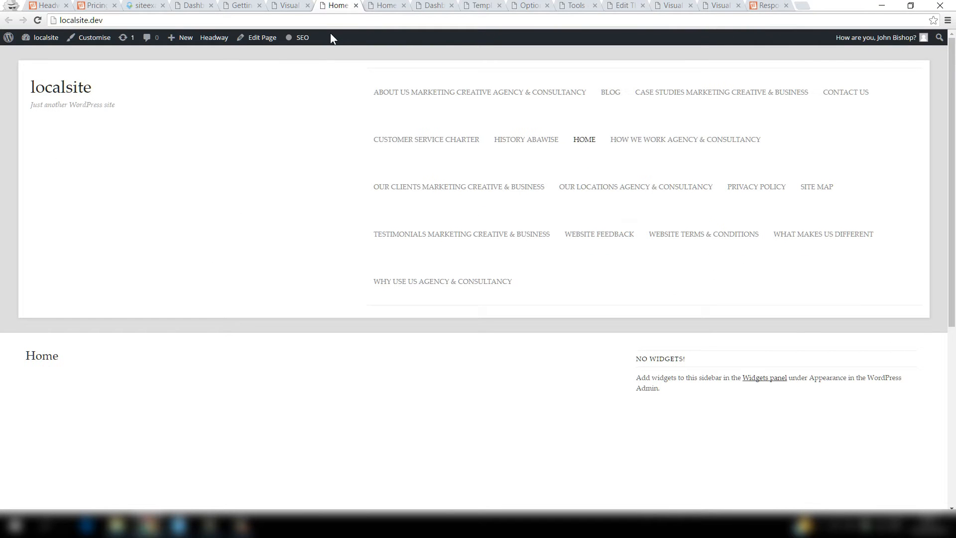
pyautogui.click(308, 6)
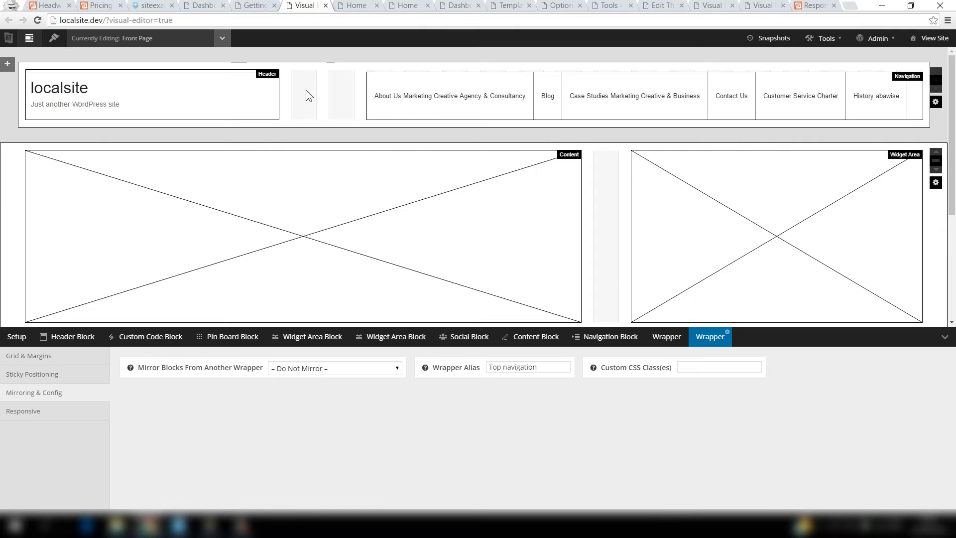
pyautogui.rightClick(53, 40)
pyautogui.click(70, 47)
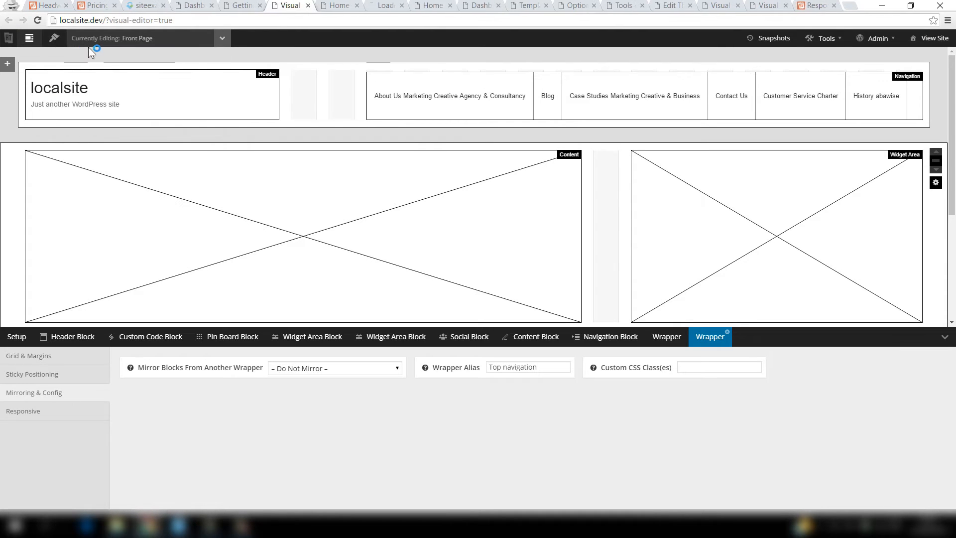
pyautogui.click(392, 6)
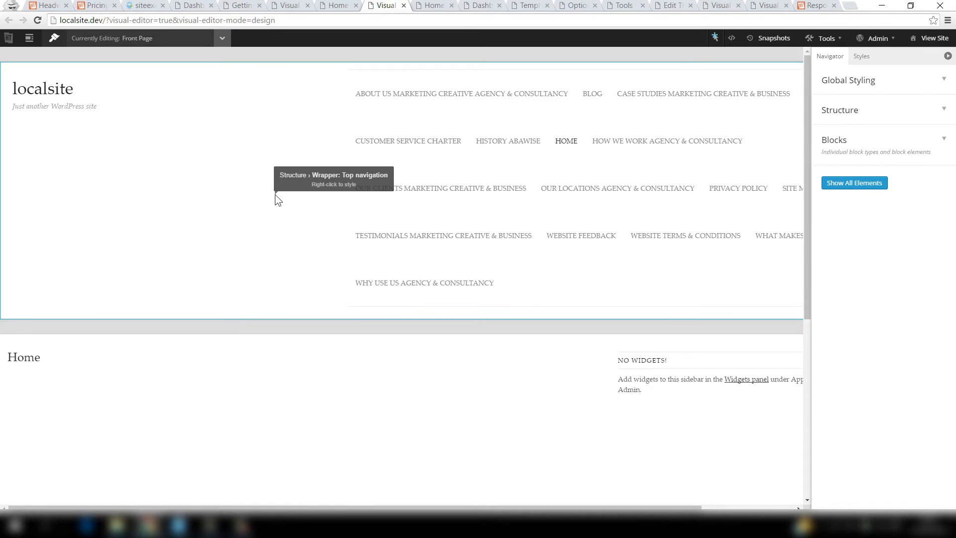
# Expand the Structure elements to list the individual wrapper instances.
pyautogui.click(946, 110)
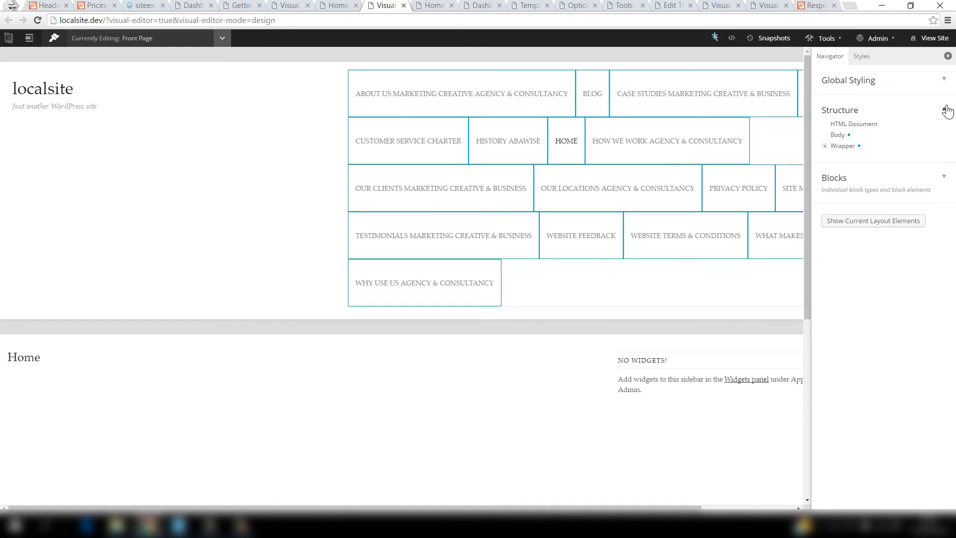
pyautogui.click(825, 146)
pyautogui.click(832, 156)
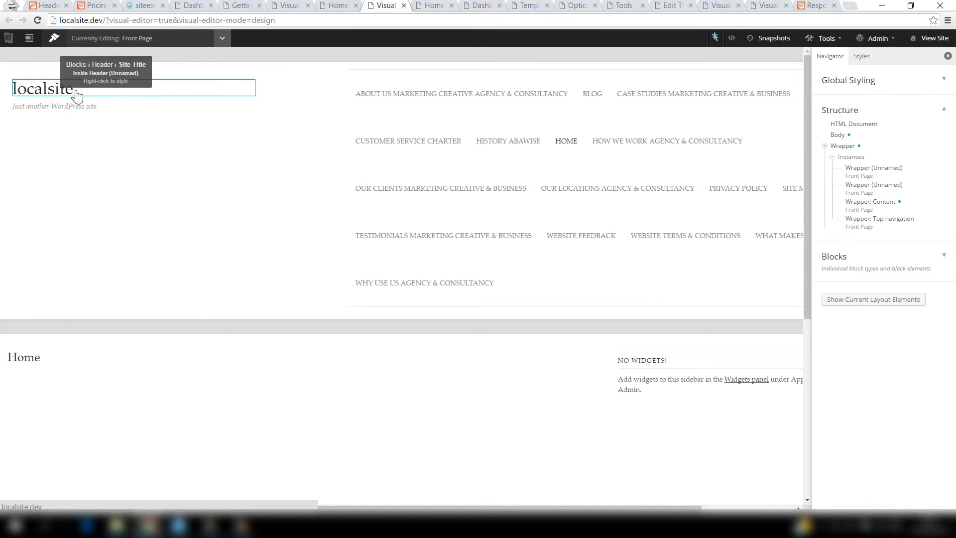
# Set the background color of the Top navigation wrapper to the saved dark blue swatch.
pyautogui.click(891, 223)
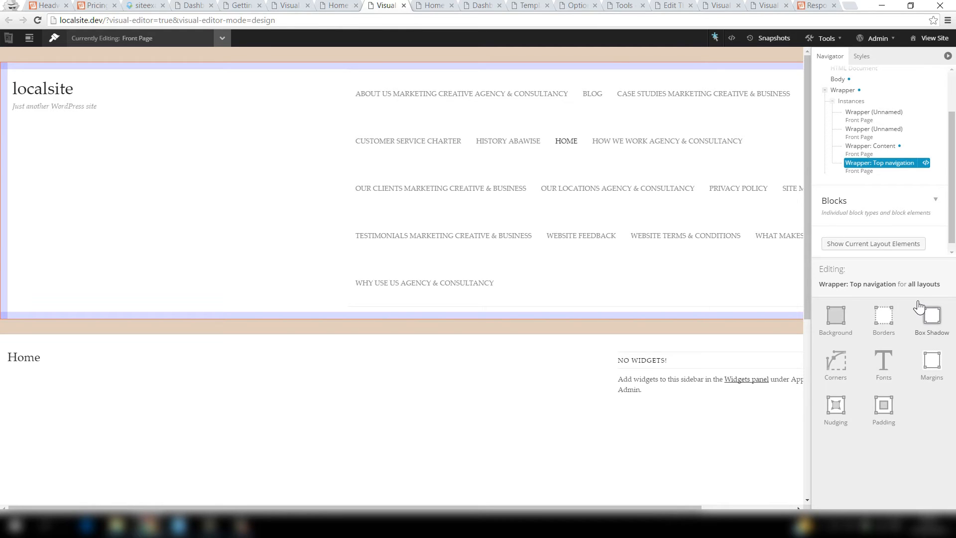
pyautogui.click(836, 316)
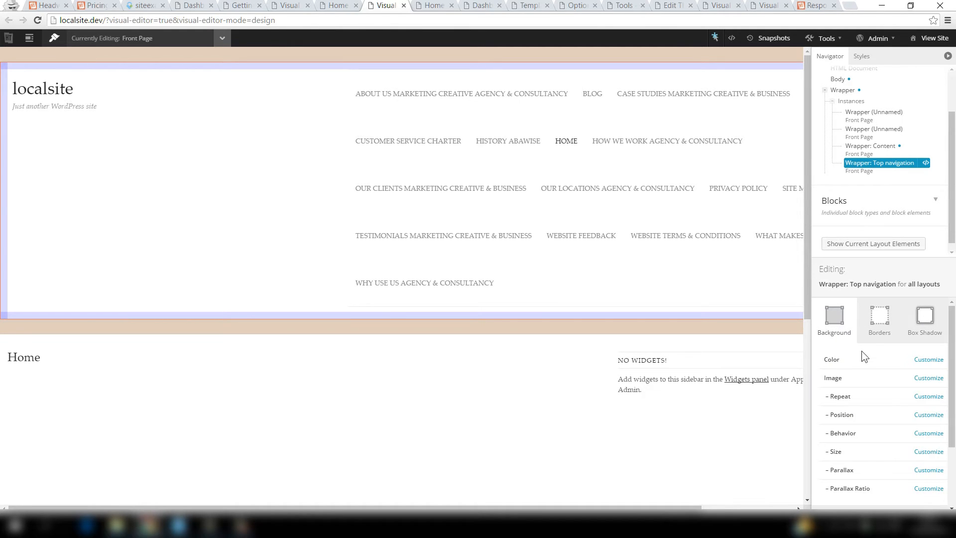
pyautogui.click(929, 360)
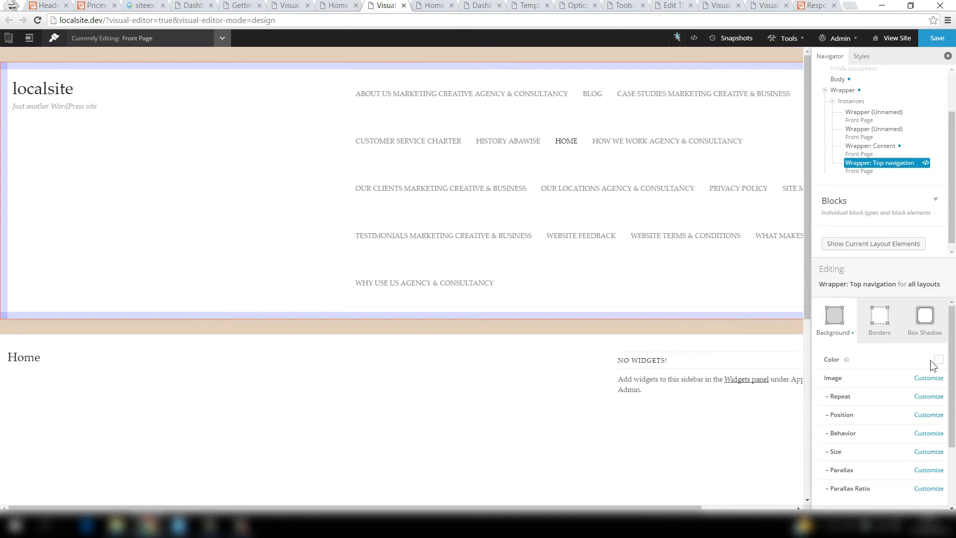
pyautogui.click(939, 360)
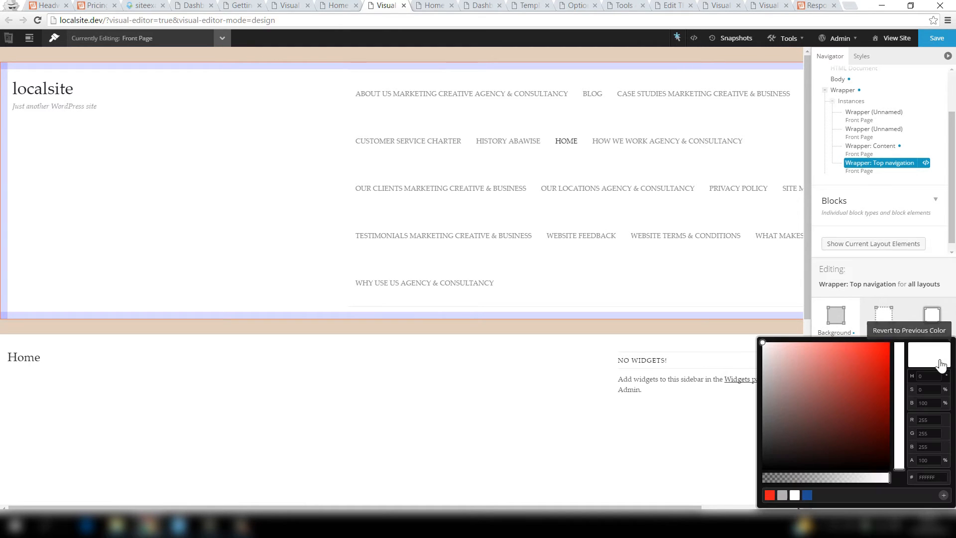
pyautogui.click(807, 495)
pyautogui.click(899, 330)
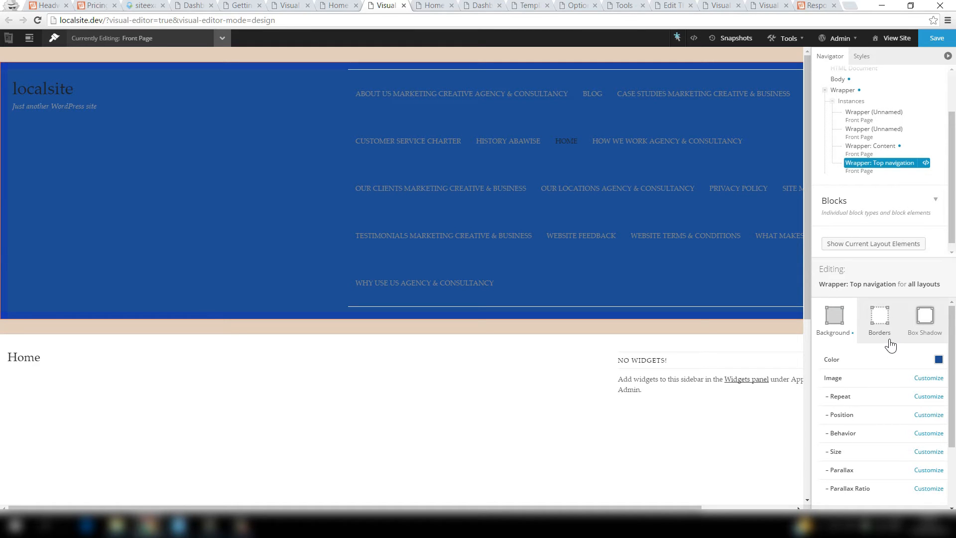
# Give the Top navigation wrapper a white border color and a 5 px border width on all sides, and save.
pyautogui.click(884, 324)
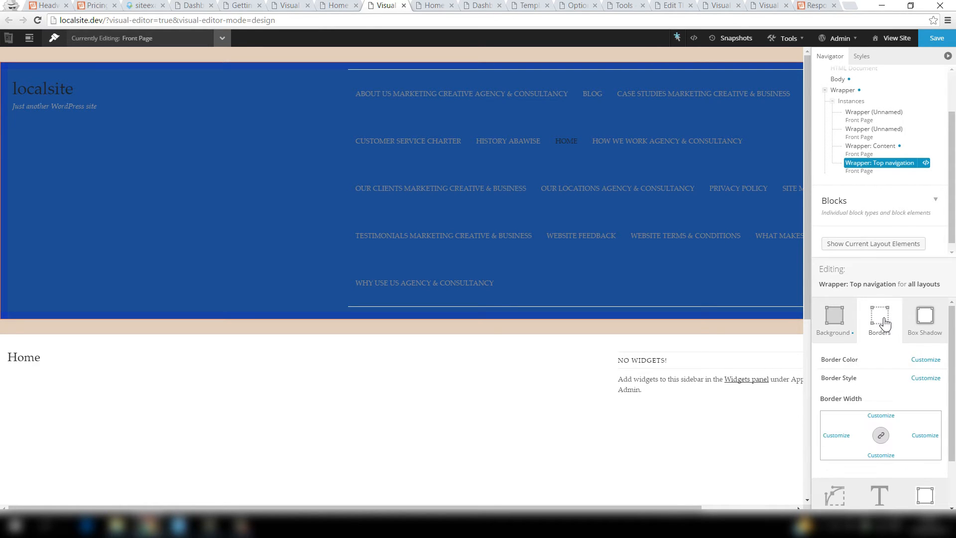
pyautogui.click(933, 360)
pyautogui.click(935, 363)
pyautogui.click(794, 495)
pyautogui.click(881, 415)
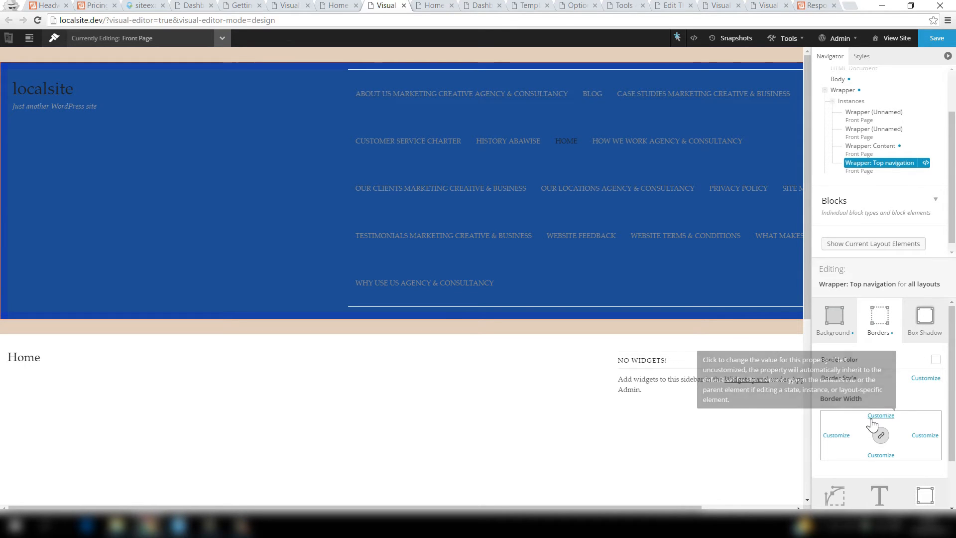
pyautogui.click(837, 436)
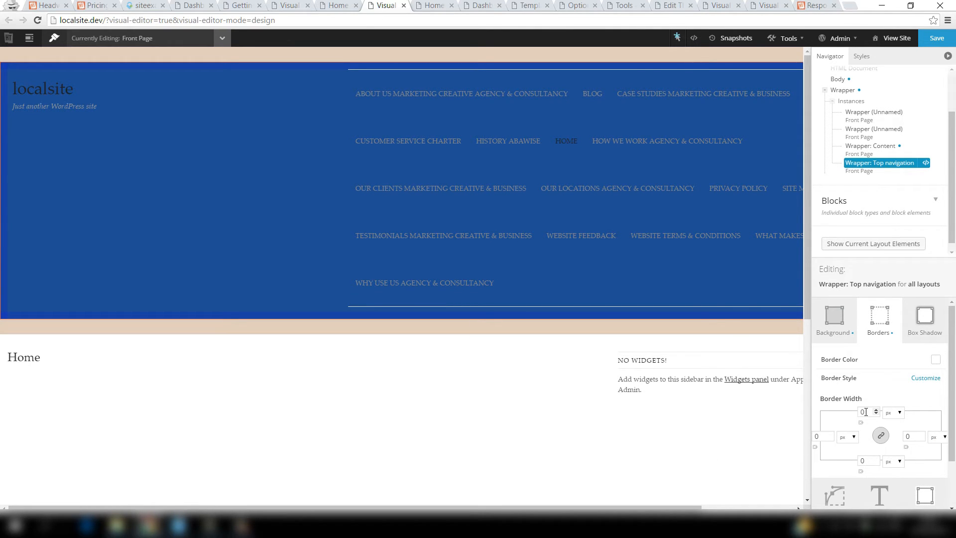
pyautogui.moveTo(866, 411); pyautogui.dragTo(855, 412)
pyautogui.write('5')
pyautogui.press('Tab')
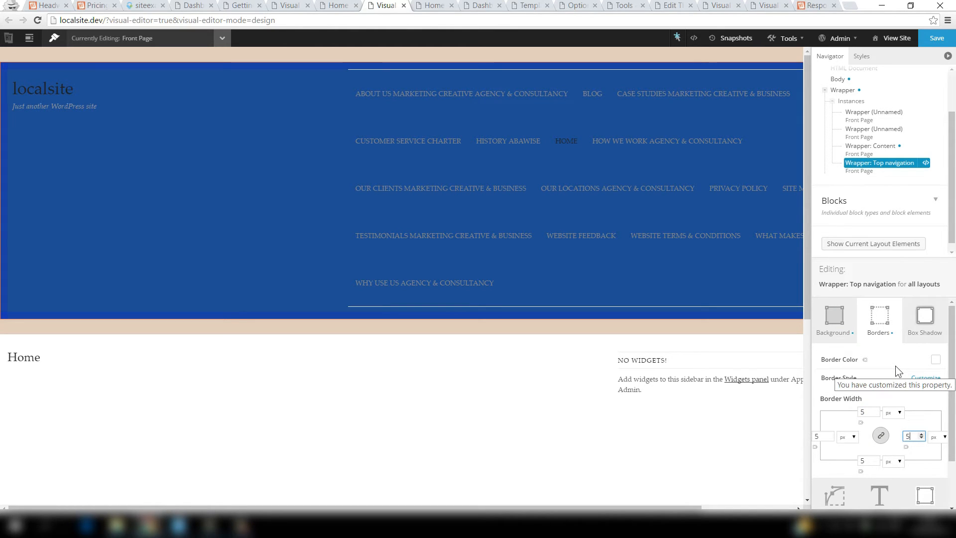
pyautogui.click(944, 41)
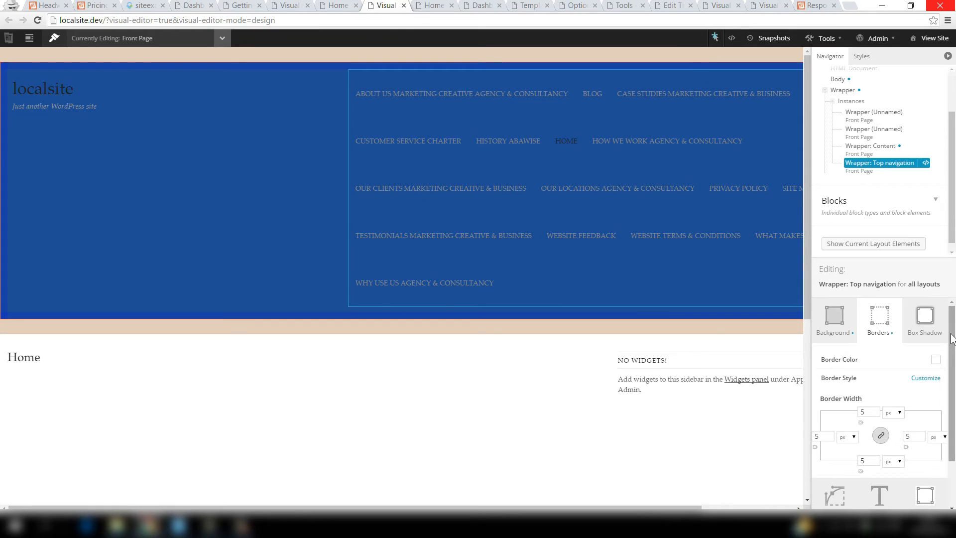
# Set the top and bottom margins of the Top navigation wrapper to 0 px.
pyautogui.moveTo(953, 340); pyautogui.dragTo(954, 390)
pyautogui.click(925, 438)
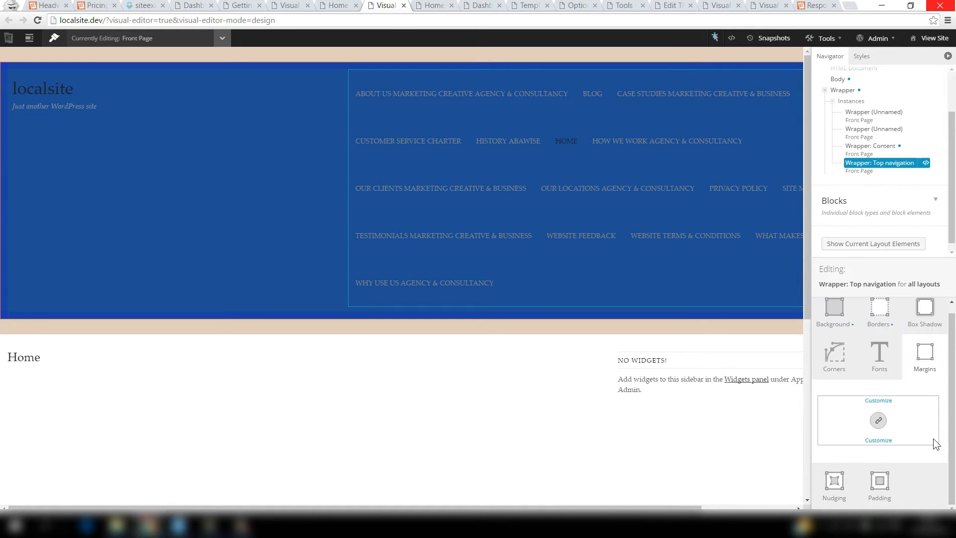
pyautogui.click(885, 401)
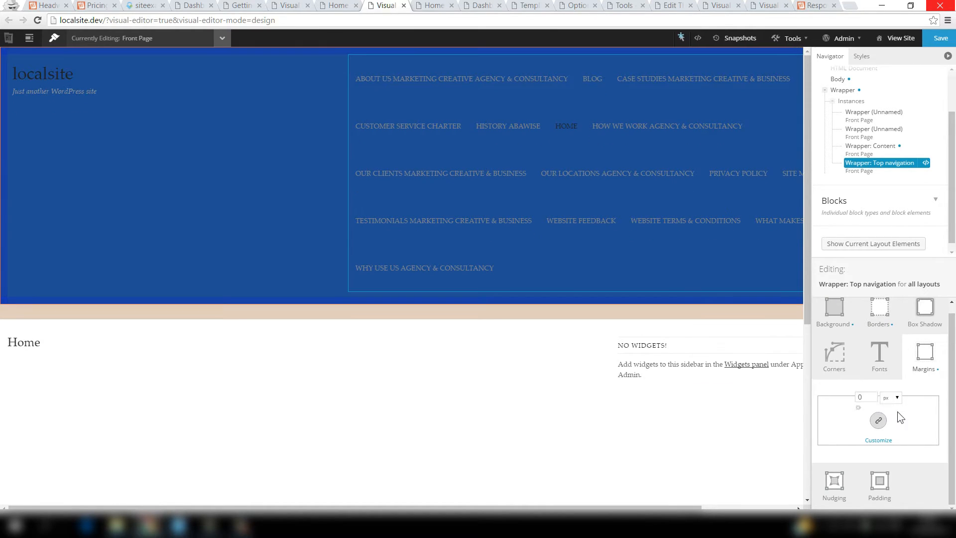
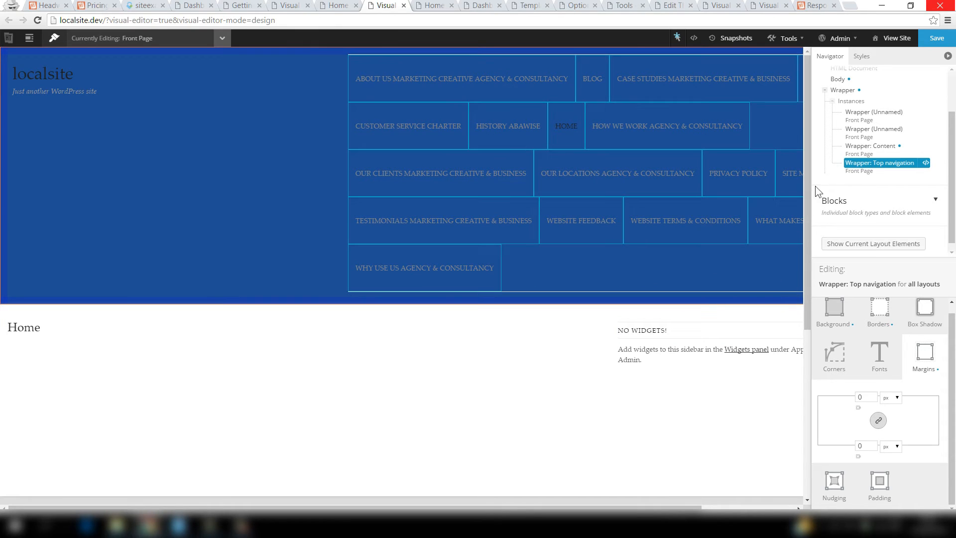
# Review the wrappers down the page and reload the live front page to check the saved wrapper styling.
pyautogui.scroll(-2, 808, 189)
pyautogui.scroll(-4, 807, 190)
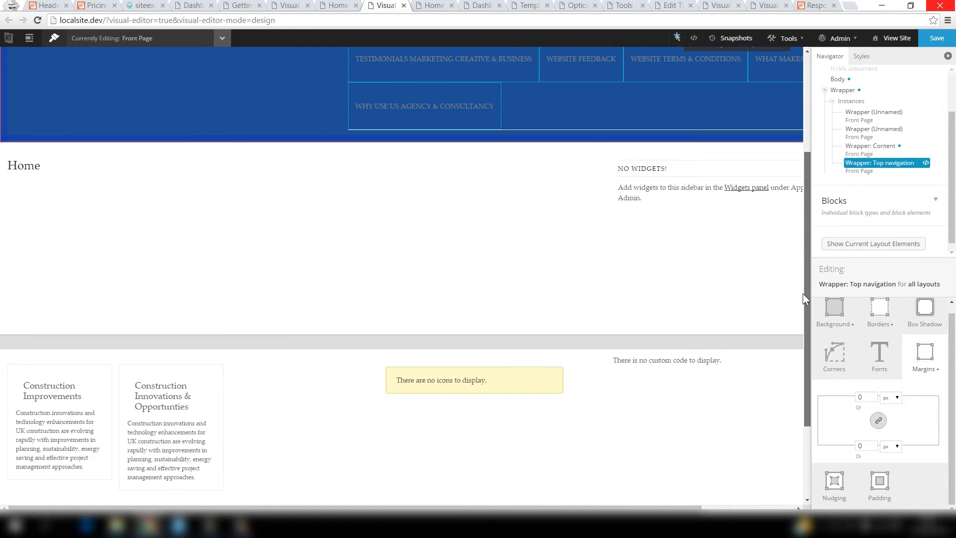
pyautogui.scroll(-3, 802, 323)
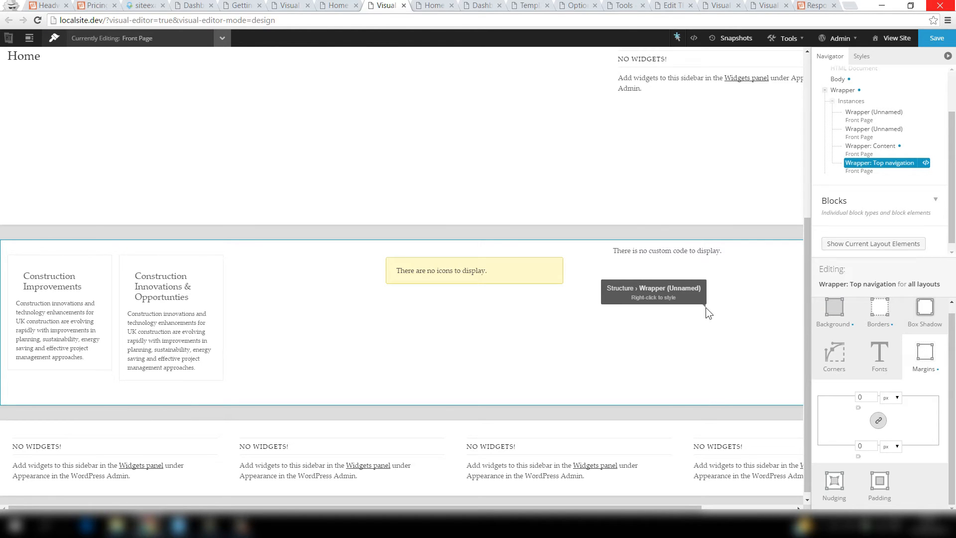
pyautogui.moveTo(808, 278); pyautogui.dragTo(814, 89)
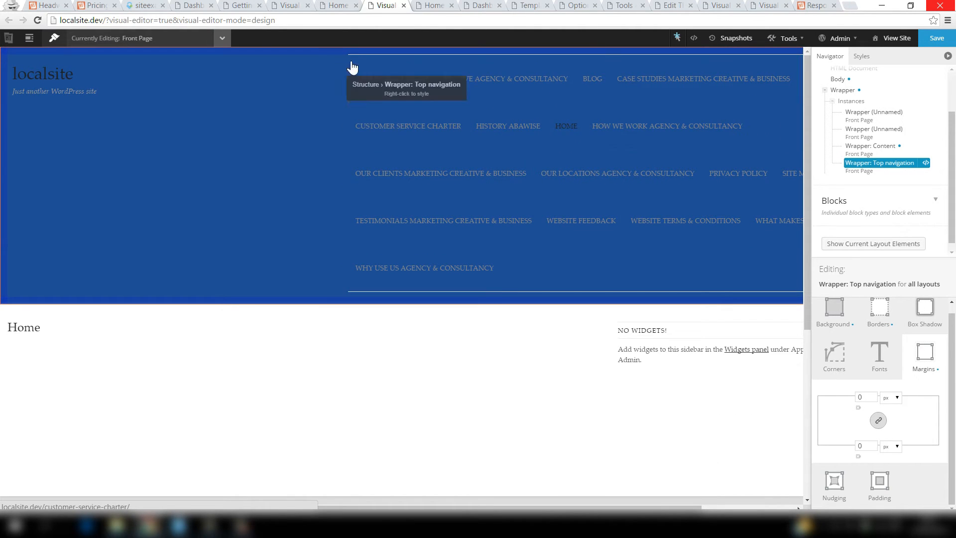
pyautogui.click(345, 5)
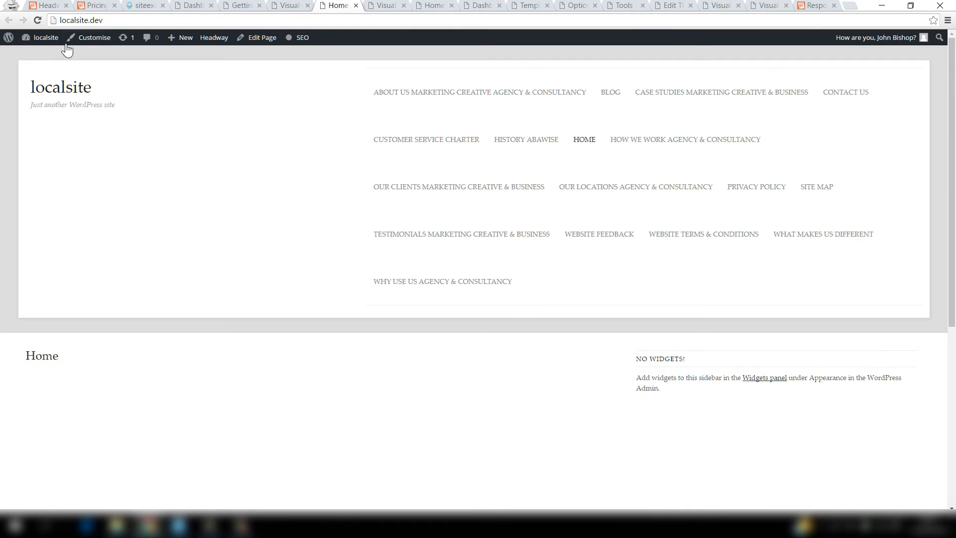
pyautogui.press('F5')
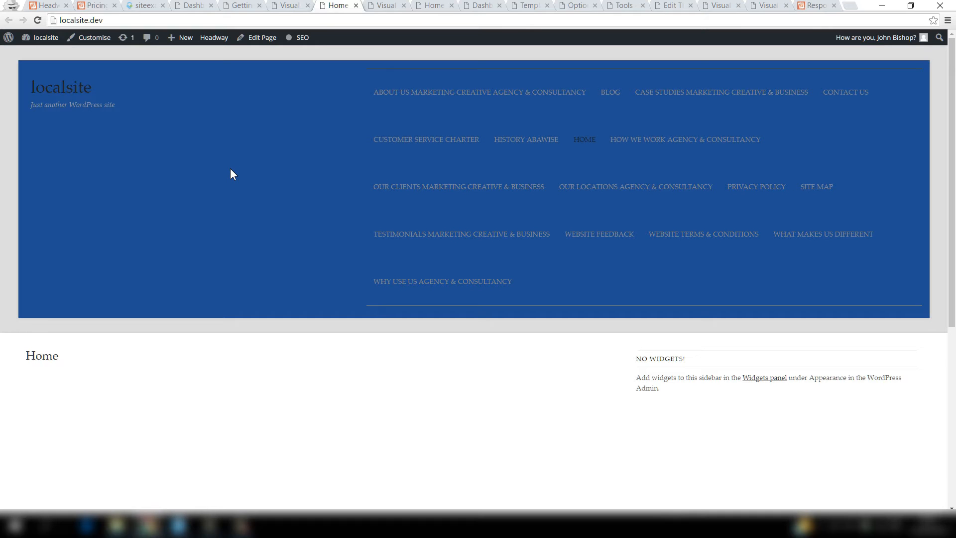
pyautogui.click(385, 6)
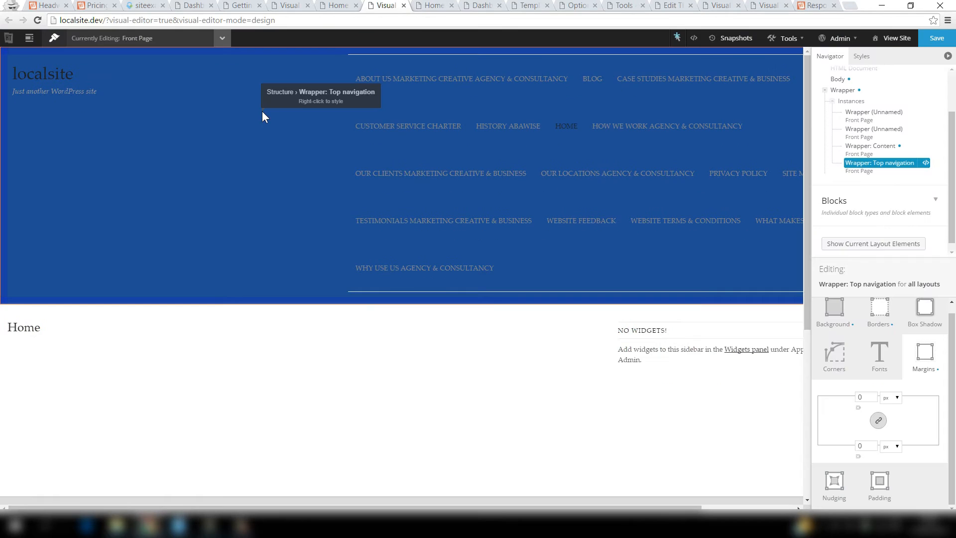
# Expand the Blocks elements, look through the block types and select the unnamed Header instance for styling.
pyautogui.click(935, 200)
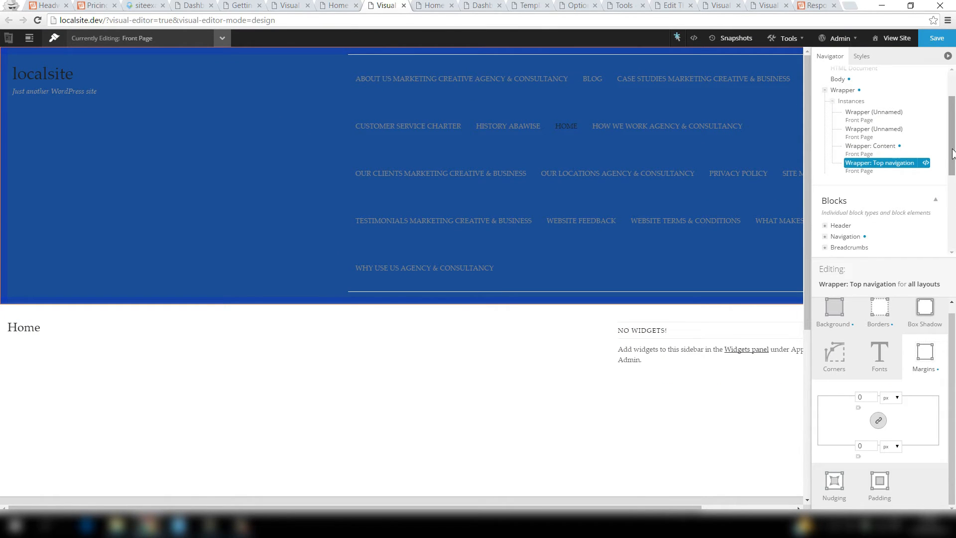
pyautogui.moveTo(953, 154); pyautogui.dragTo(952, 211)
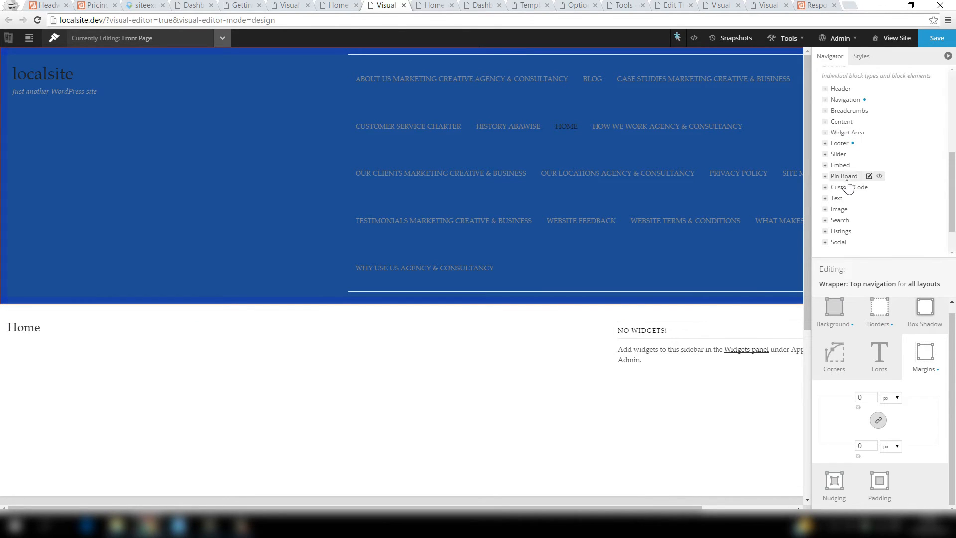
pyautogui.moveTo(951, 189); pyautogui.dragTo(953, 207)
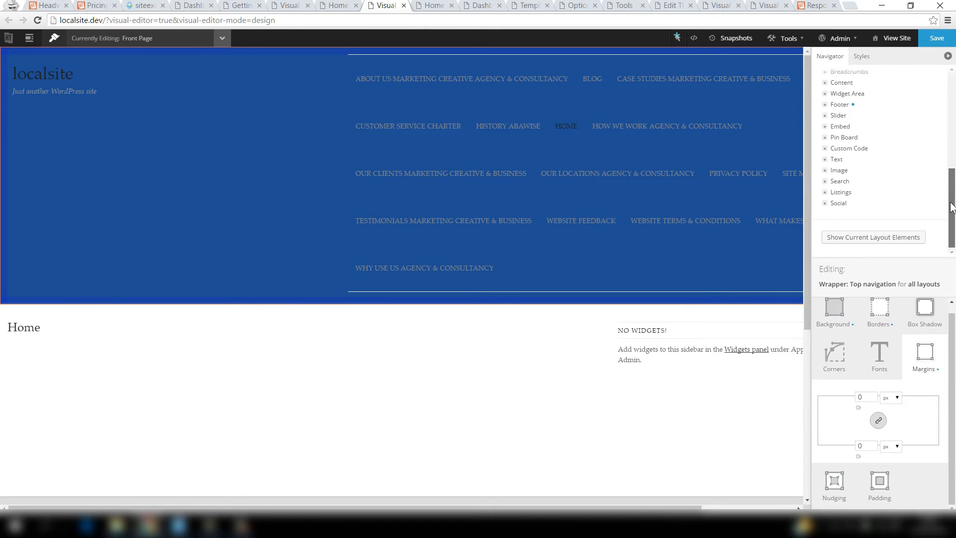
pyautogui.moveTo(951, 210); pyautogui.dragTo(954, 188)
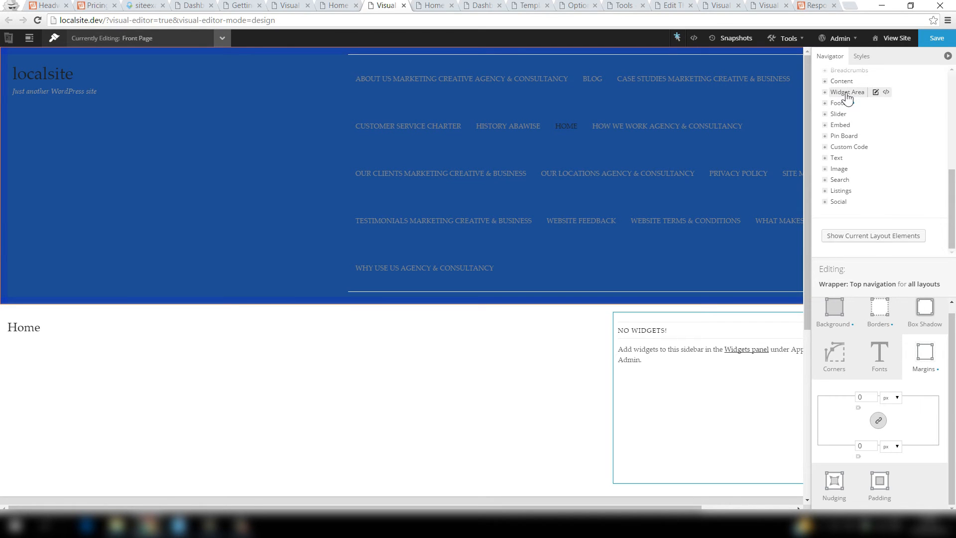
pyautogui.scroll(2, 841, 125)
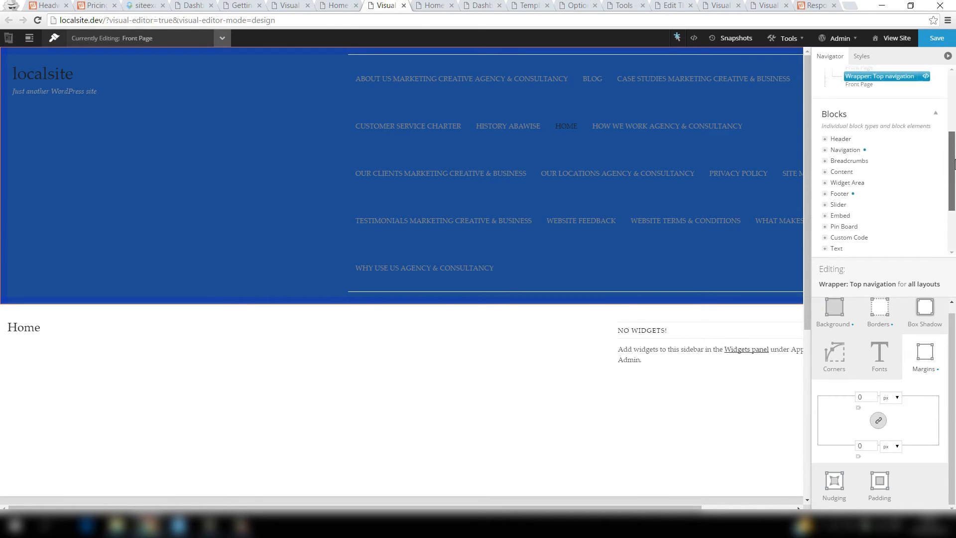
pyautogui.click(825, 139)
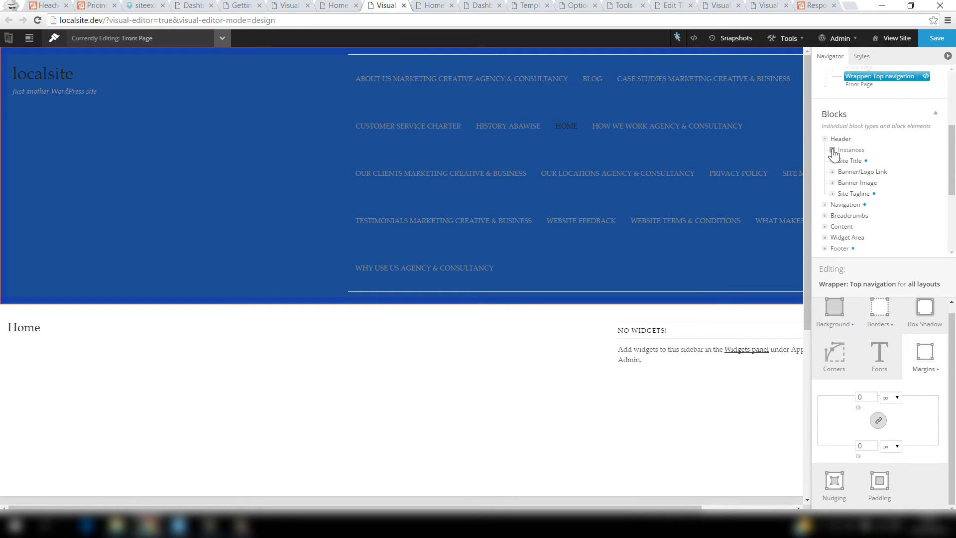
pyautogui.click(832, 149)
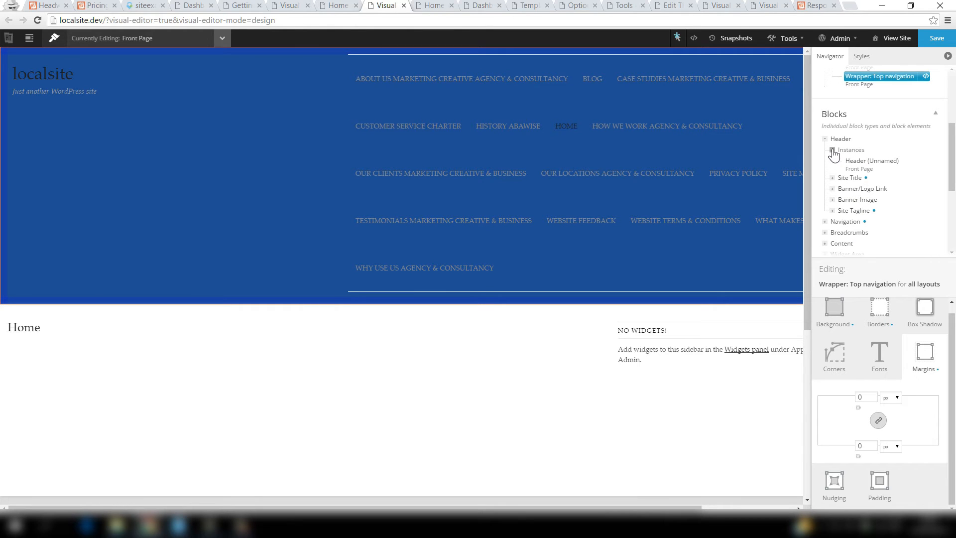
pyautogui.click(861, 162)
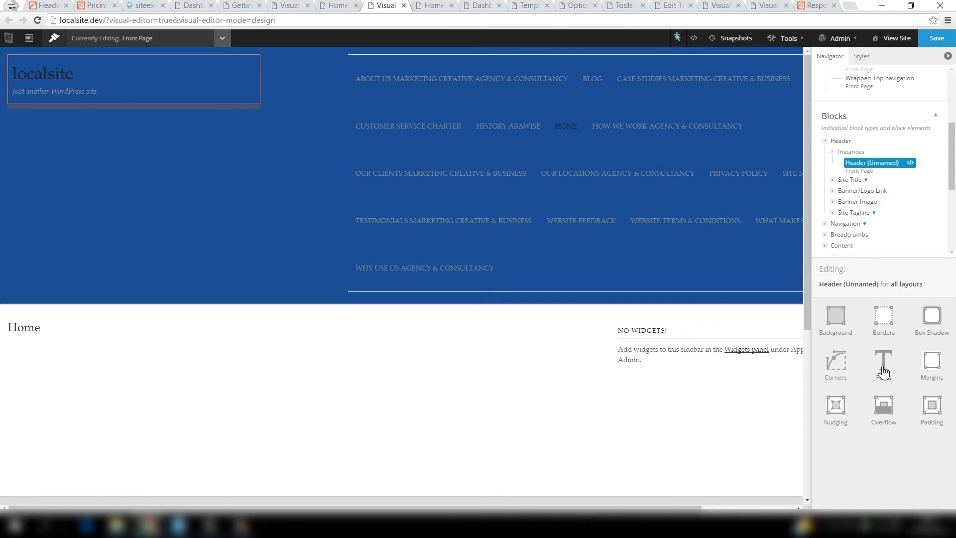
# Customize the font color of the unnamed Header block with the grey swatch.
pyautogui.click(884, 367)
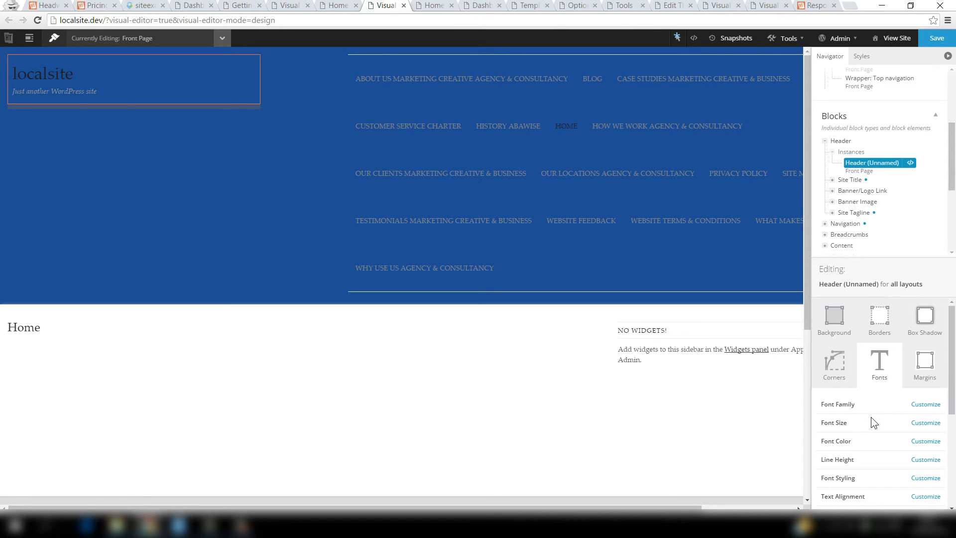
pyautogui.click(926, 441)
pyautogui.click(934, 441)
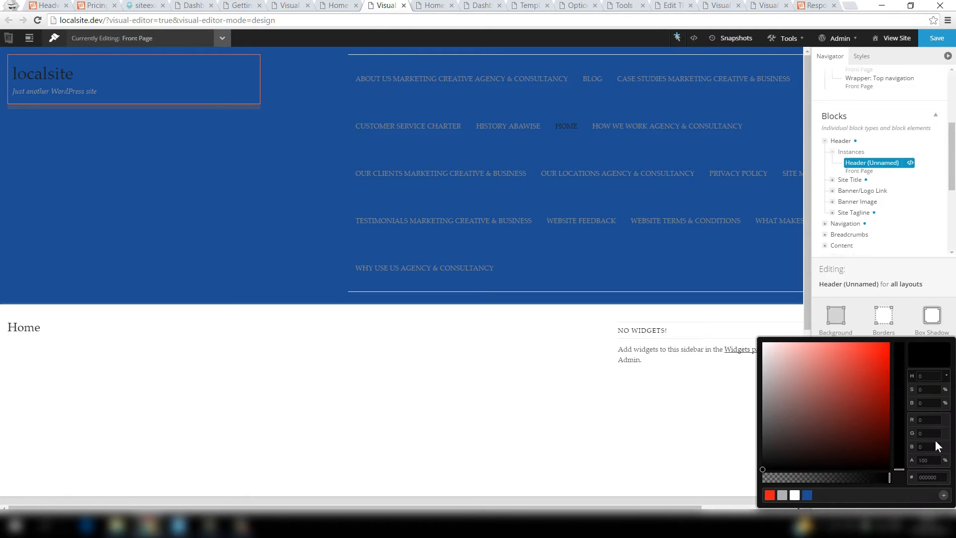
pyautogui.click(951, 325)
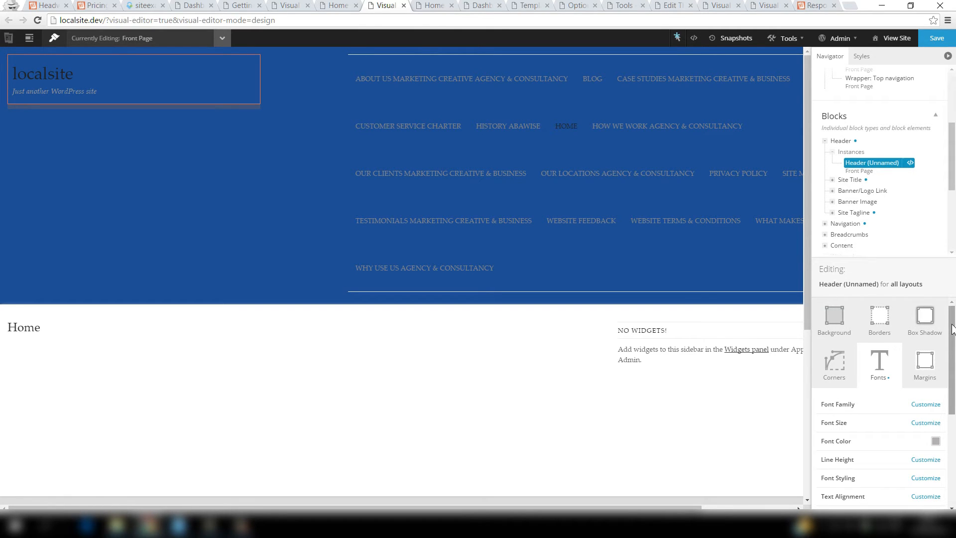
# Set the Header block's font family to the Google web font Bree Serif.
pyautogui.click(933, 405)
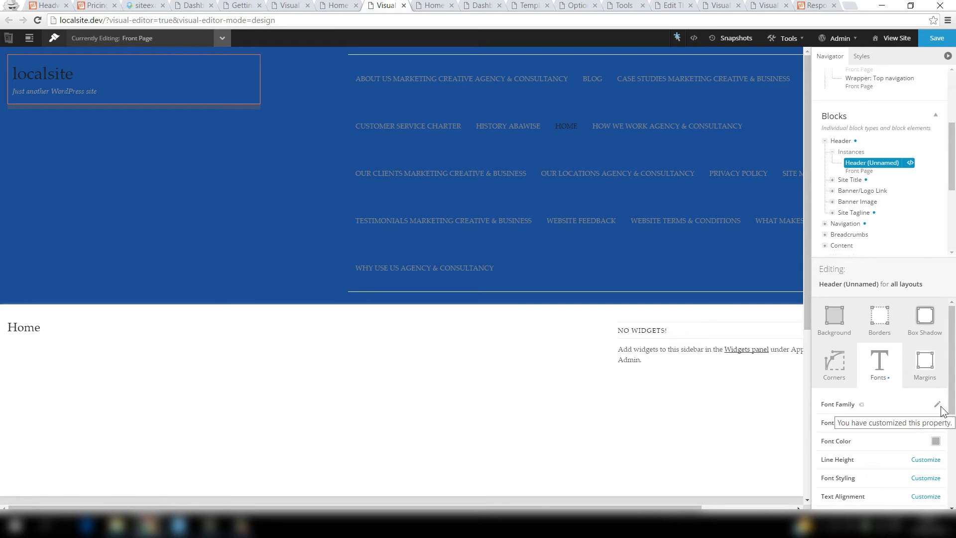
pyautogui.click(938, 407)
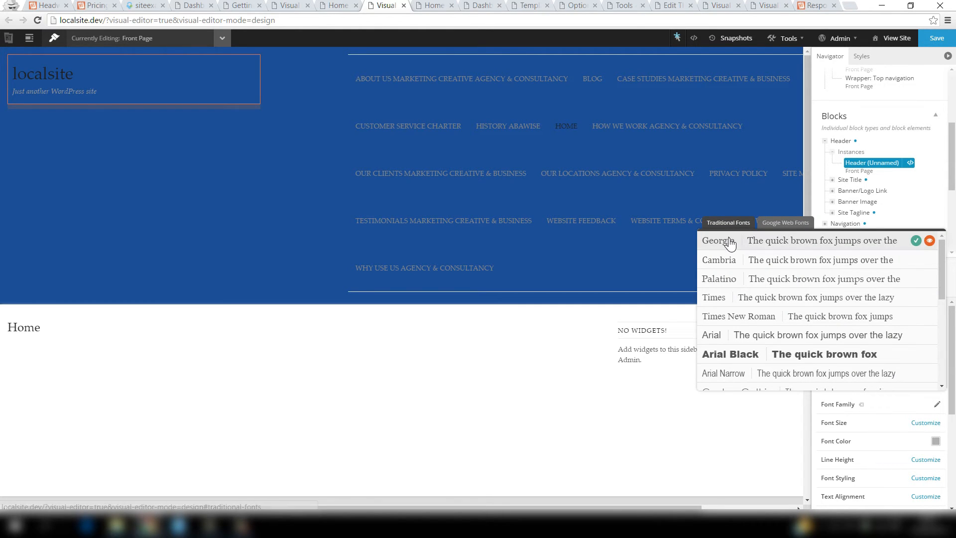
pyautogui.click(787, 223)
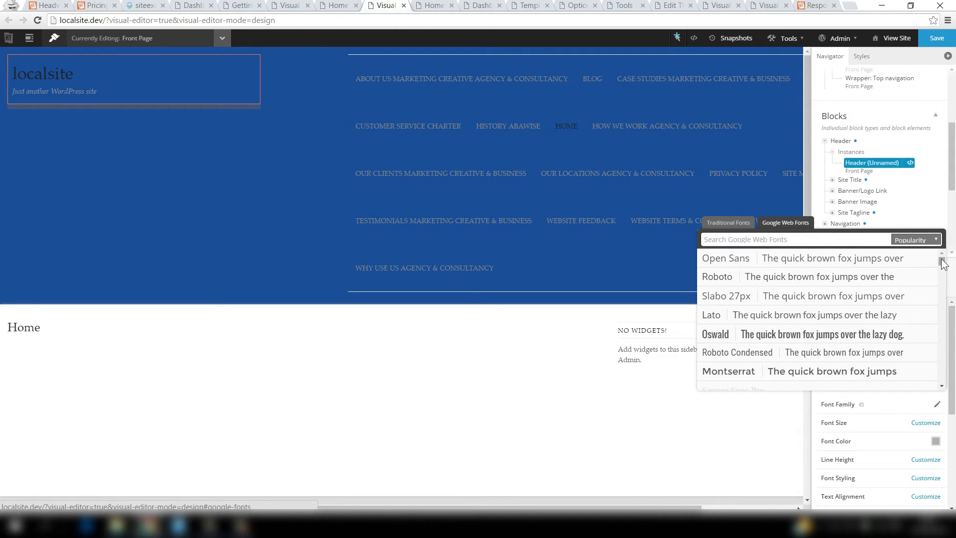
pyautogui.moveTo(940, 259); pyautogui.dragTo(944, 271)
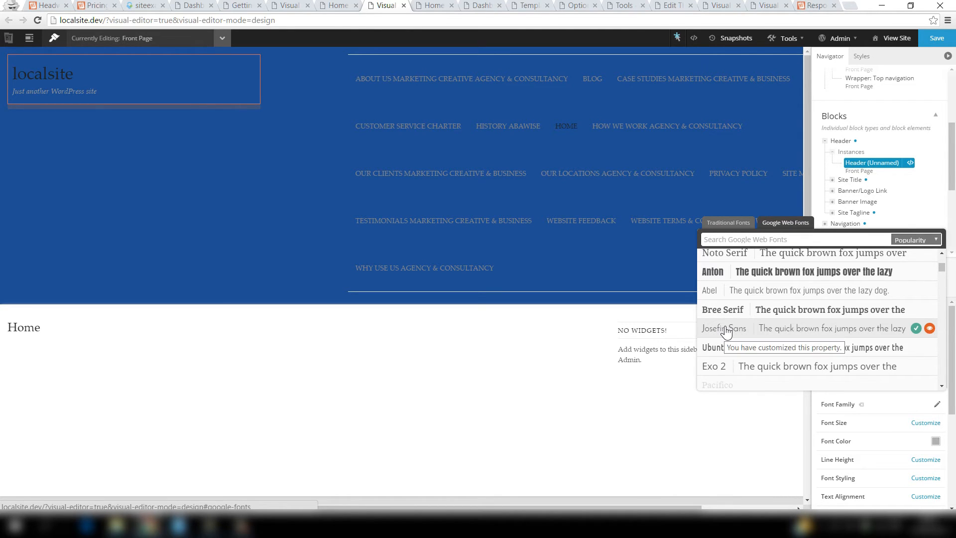
pyautogui.click(725, 310)
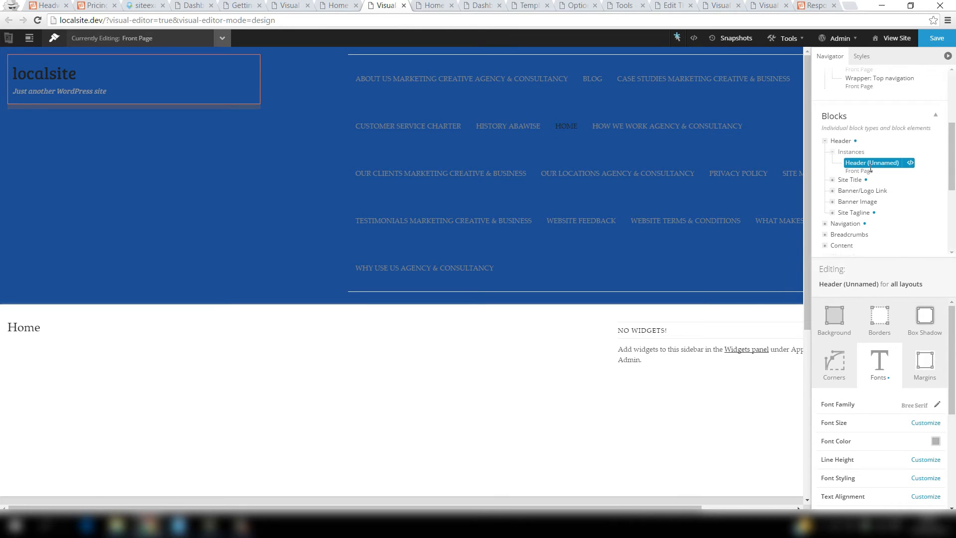
# Set the font color of the unnamed Header block's Site Title instance to the saved grey swatch.
pyautogui.click(832, 180)
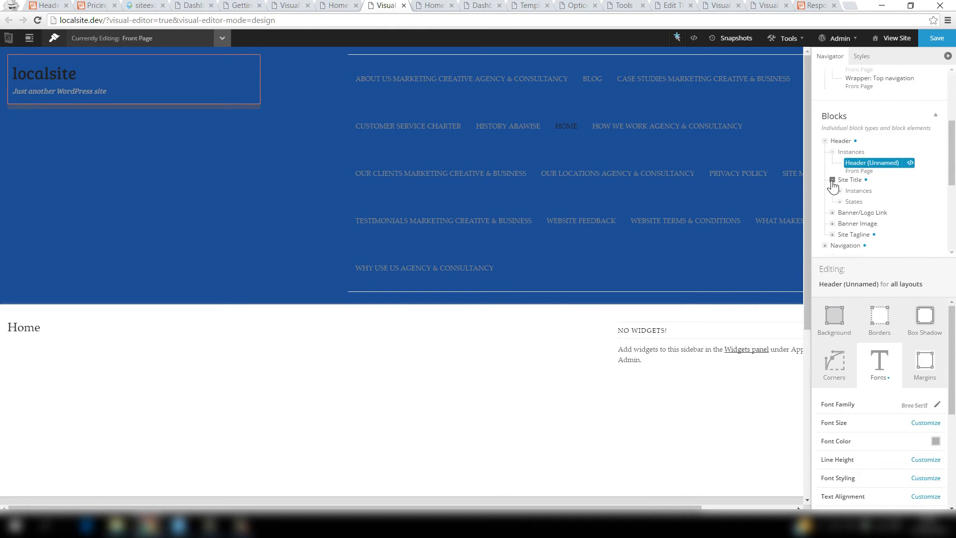
pyautogui.click(840, 192)
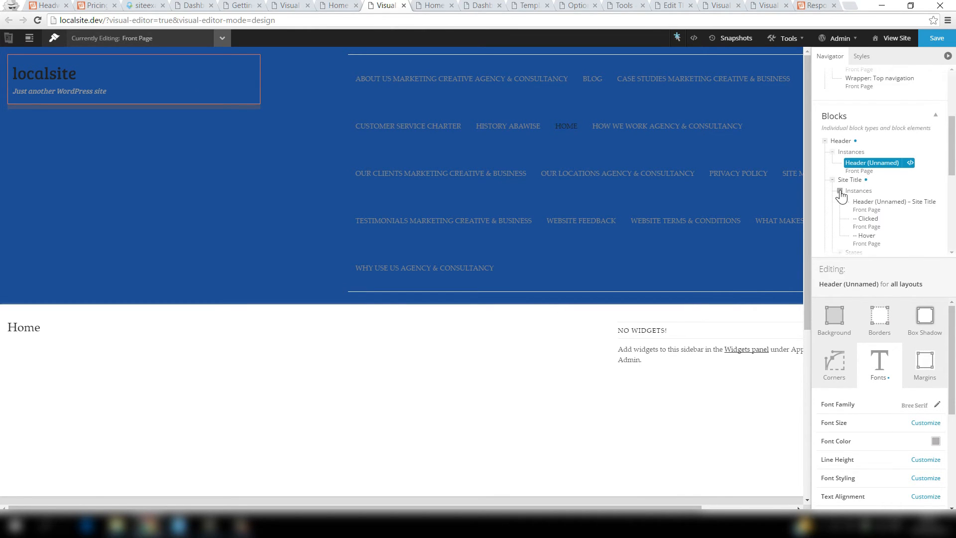
pyautogui.click(872, 208)
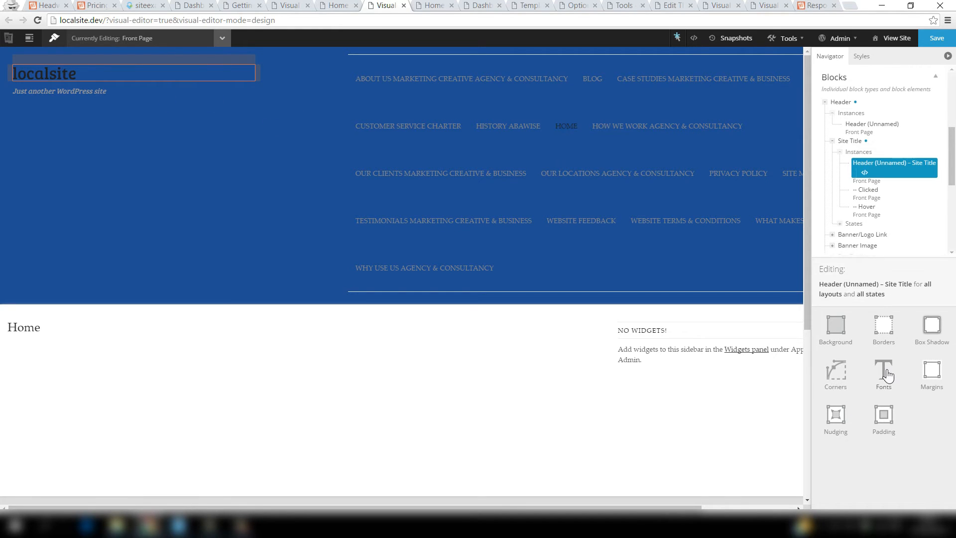
pyautogui.click(885, 374)
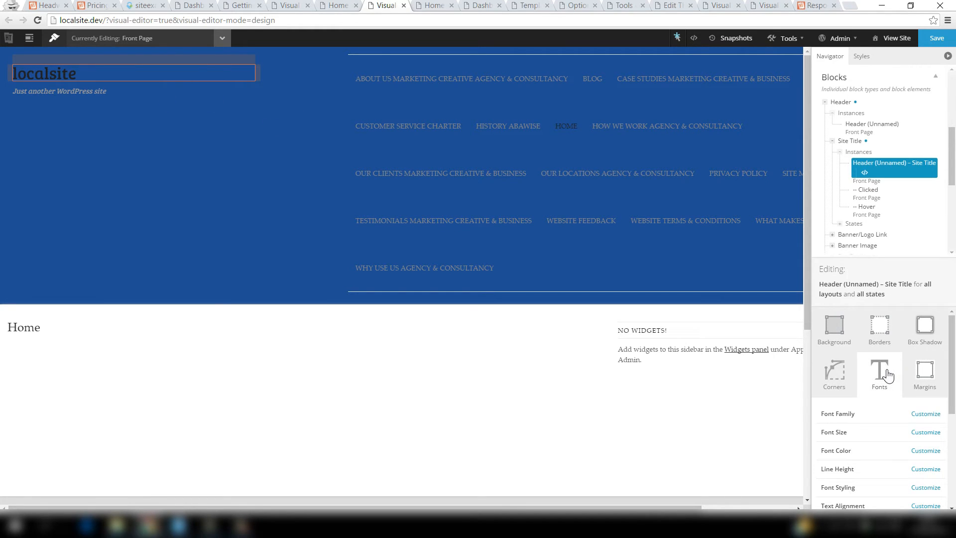
pyautogui.click(934, 454)
pyautogui.click(933, 453)
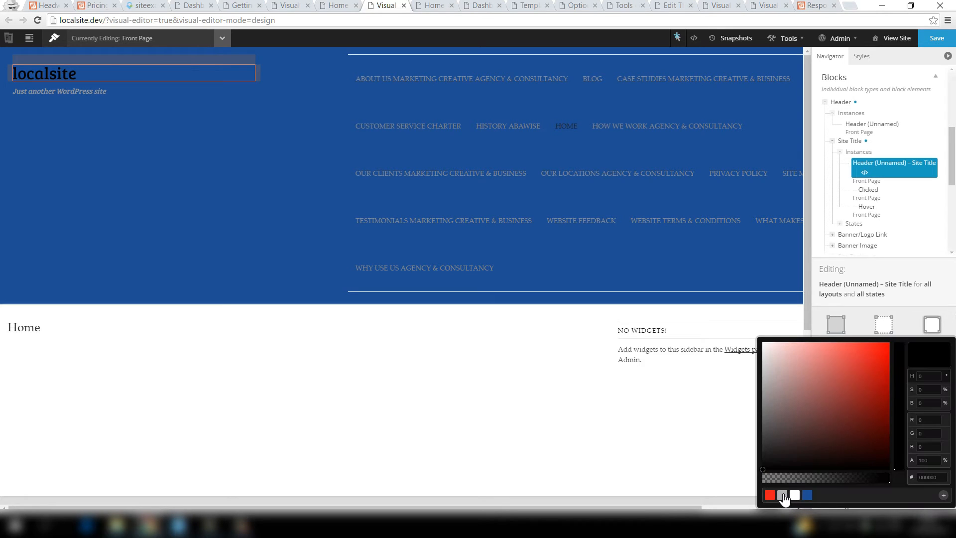
pyautogui.click(782, 495)
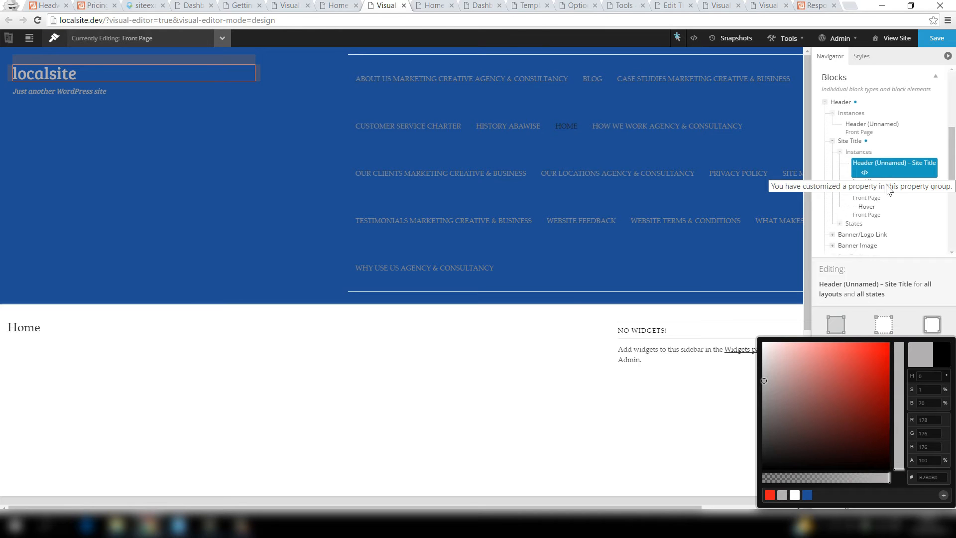
# Set the font color of the Header Site Title instance's Hover state to the saved red swatch.
pyautogui.moveTo(870, 208)
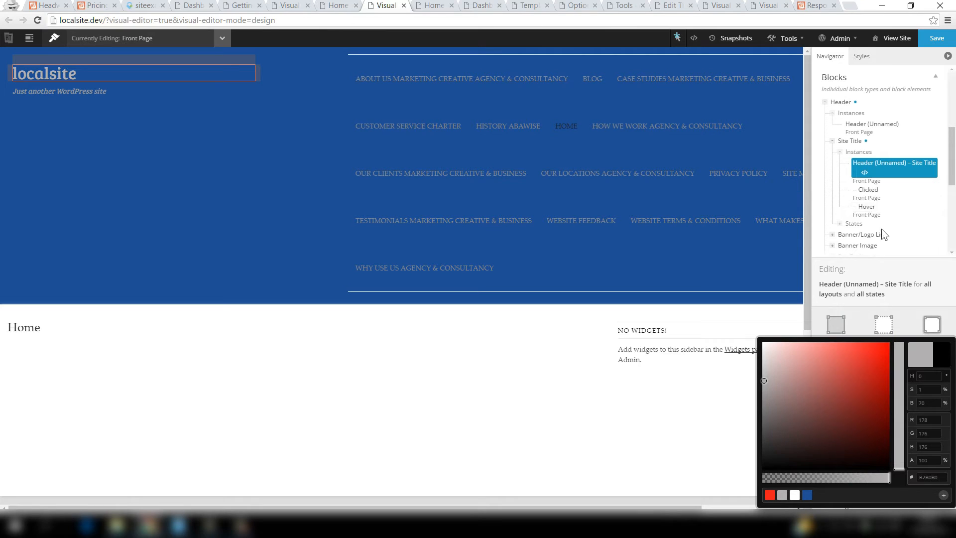
pyautogui.click(870, 209)
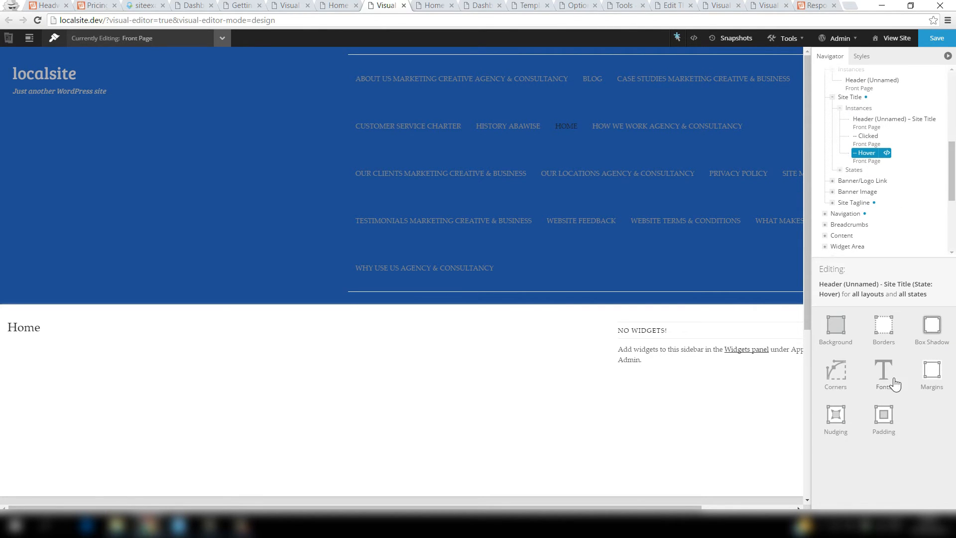
pyautogui.click(887, 378)
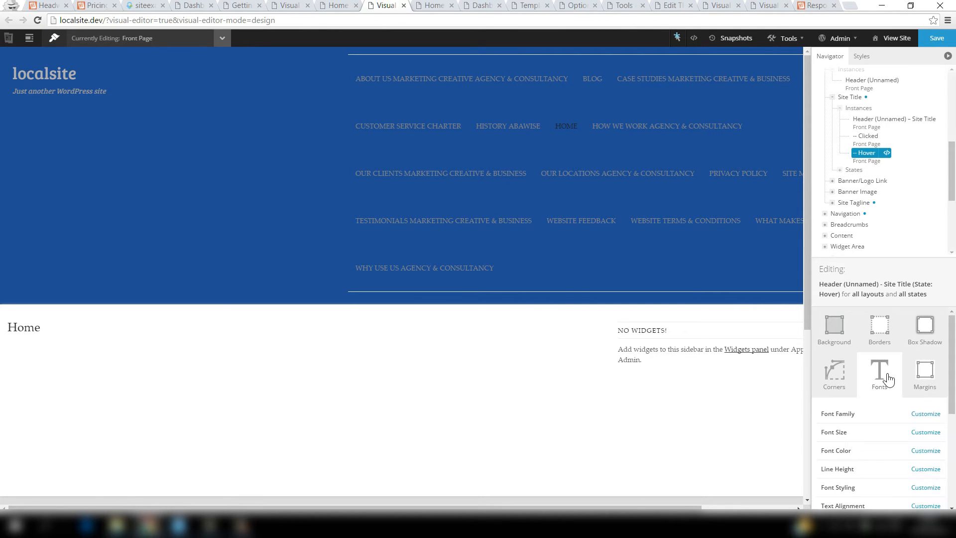
pyautogui.click(927, 450)
pyautogui.click(934, 450)
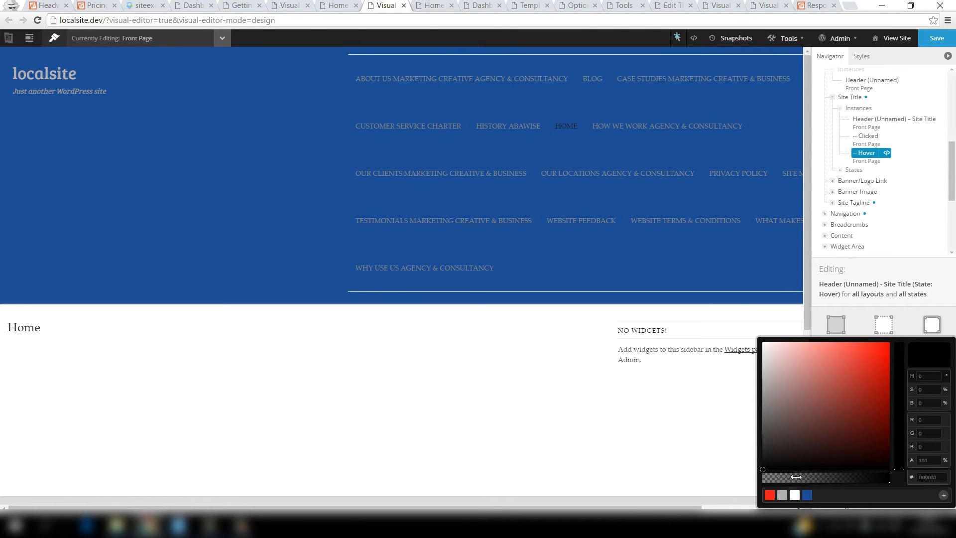
pyautogui.click(769, 495)
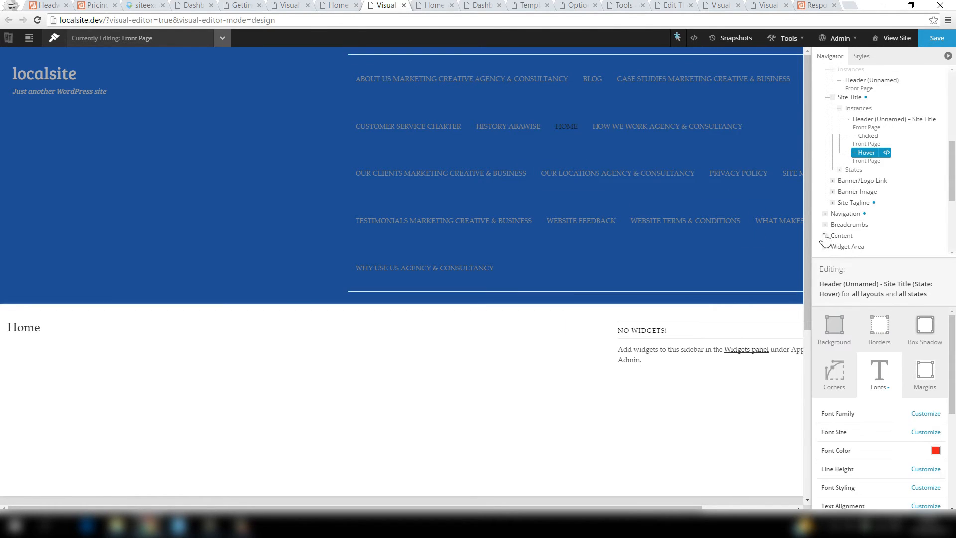
# Save the header styling, reload the live front page to check the site title, and return to the visual editor.
pyautogui.click(937, 38)
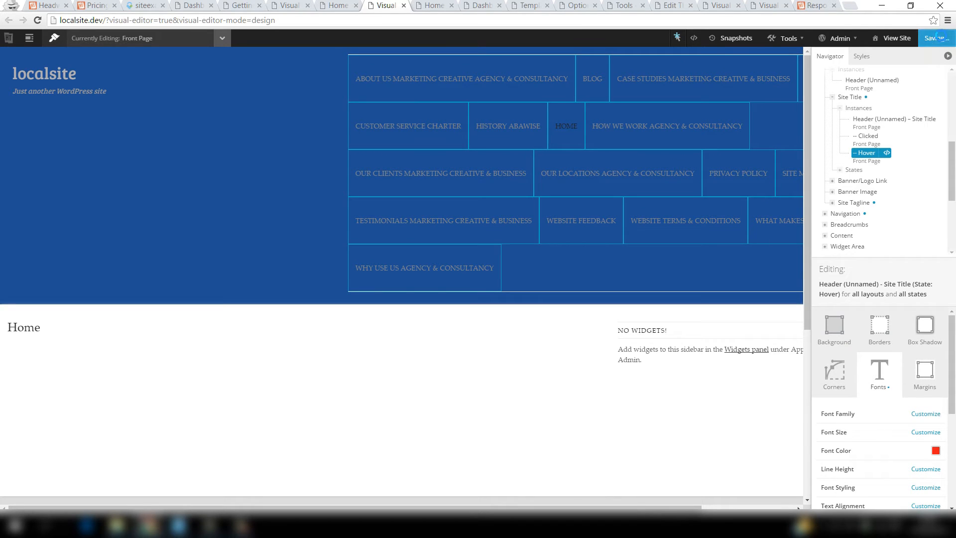
pyautogui.click(338, 6)
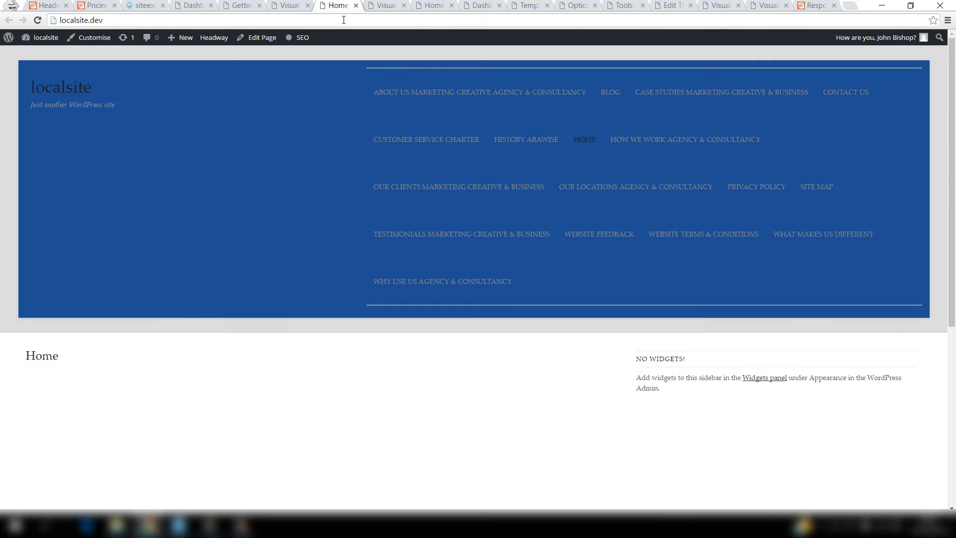
pyautogui.click(38, 20)
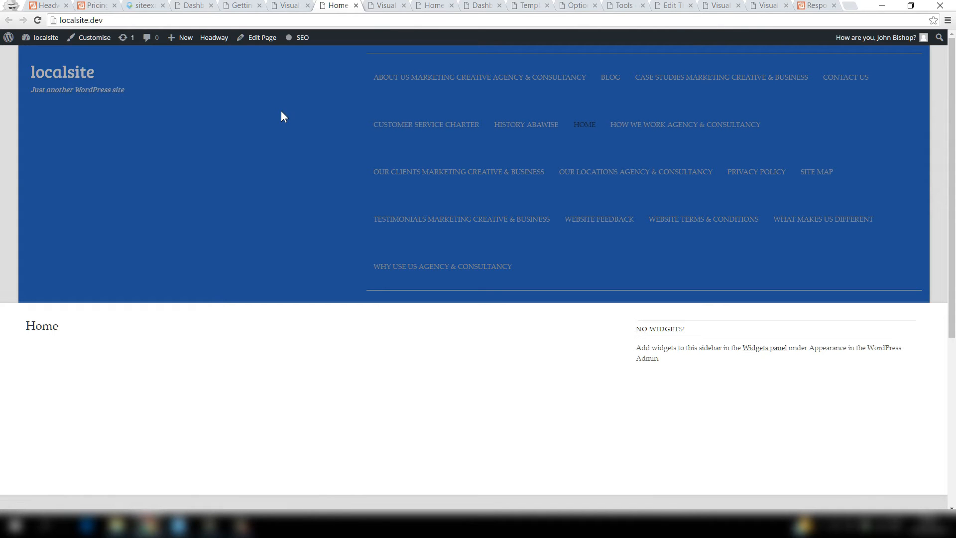
pyautogui.click(385, 5)
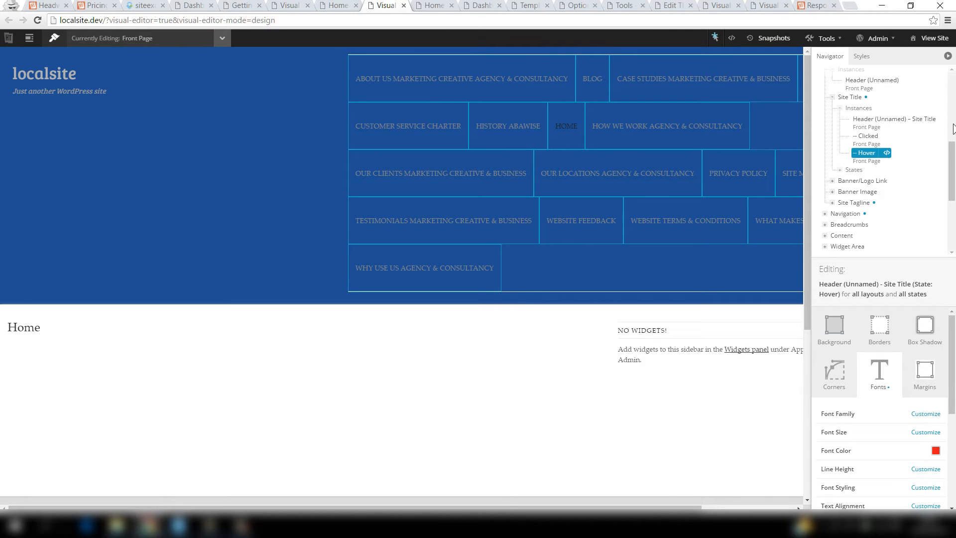
# Collapse the Header elements, expand the Navigation block's instances and select the unnamed Navigation instance for styling.
pyautogui.click(832, 97)
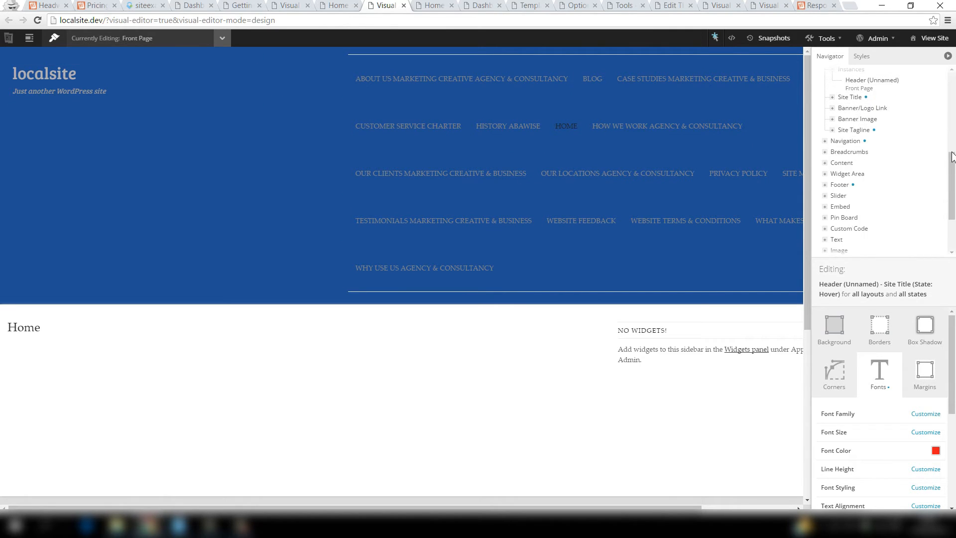
pyautogui.scroll(4, 828, 124)
pyautogui.click(825, 141)
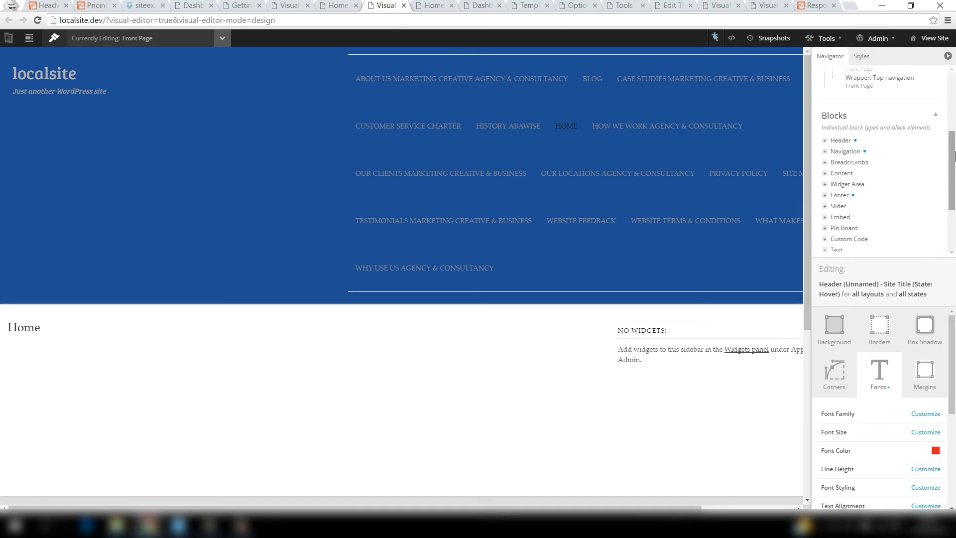
pyautogui.moveTo(952, 152)
pyautogui.mouseDown()
pyautogui.moveTo(954, 185)
pyautogui.moveTo(955, 169)
pyautogui.mouseUp()
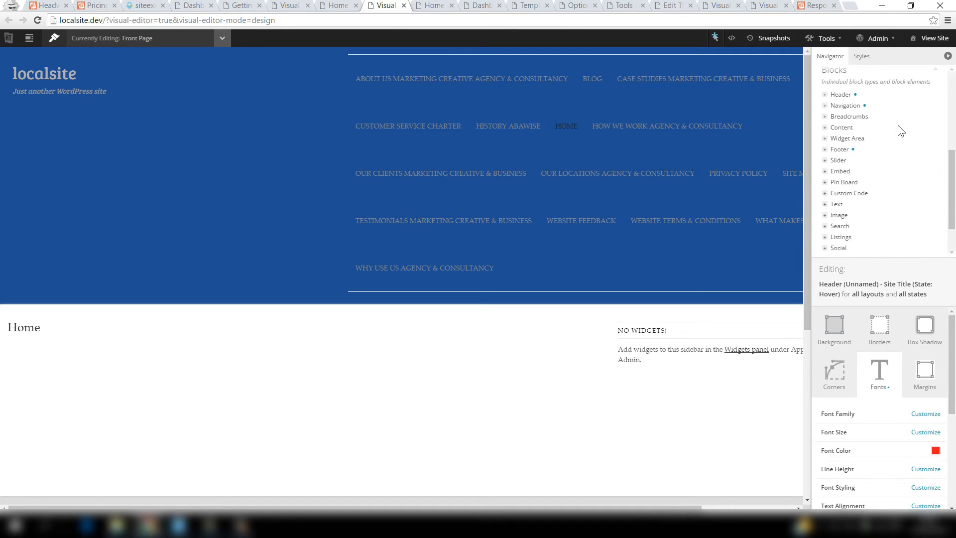
pyautogui.click(825, 105)
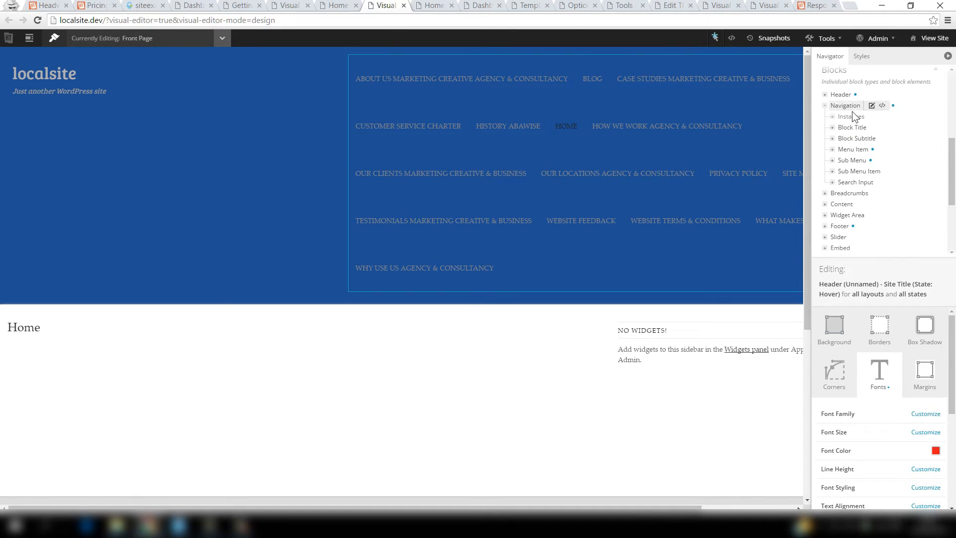
pyautogui.click(832, 117)
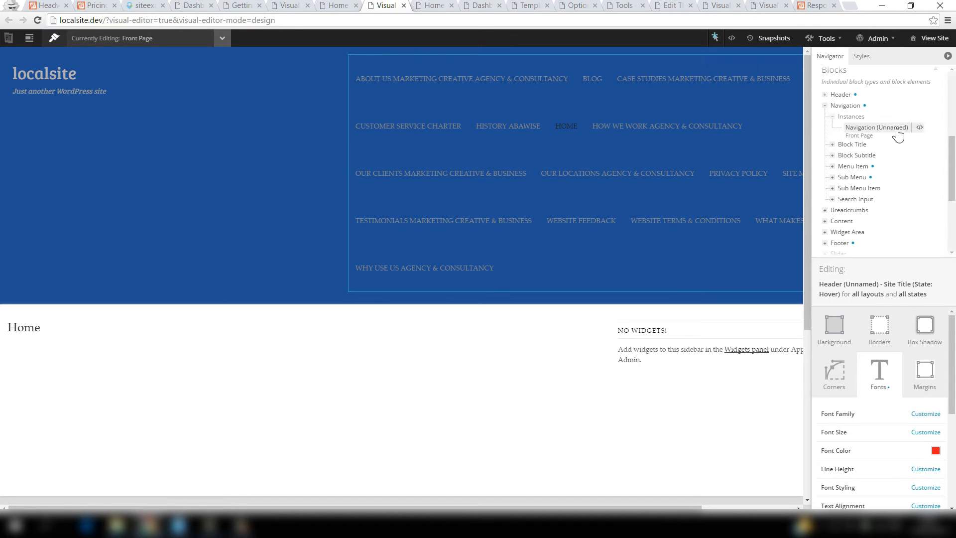
pyautogui.click(869, 131)
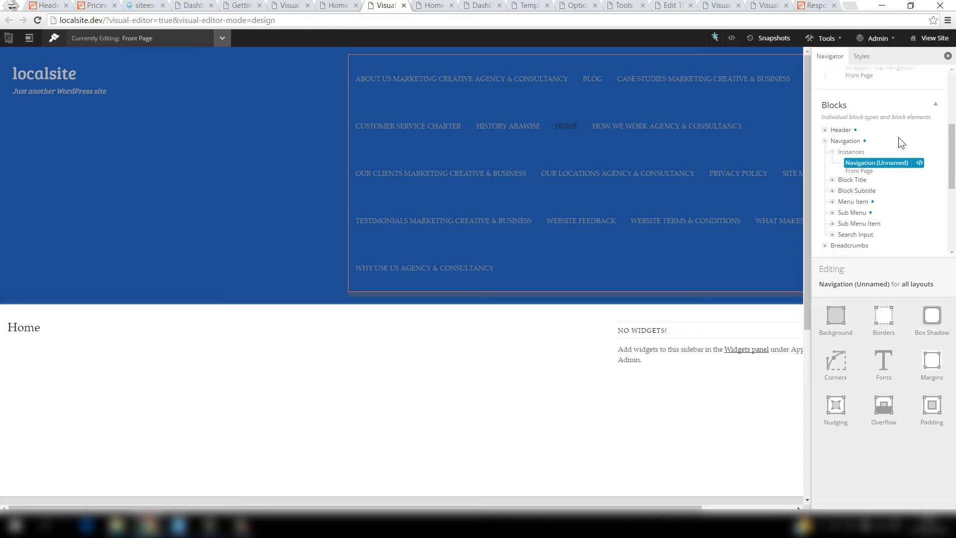
# Set the font color of the unnamed Navigation block to the white swatch.
pyautogui.click(884, 366)
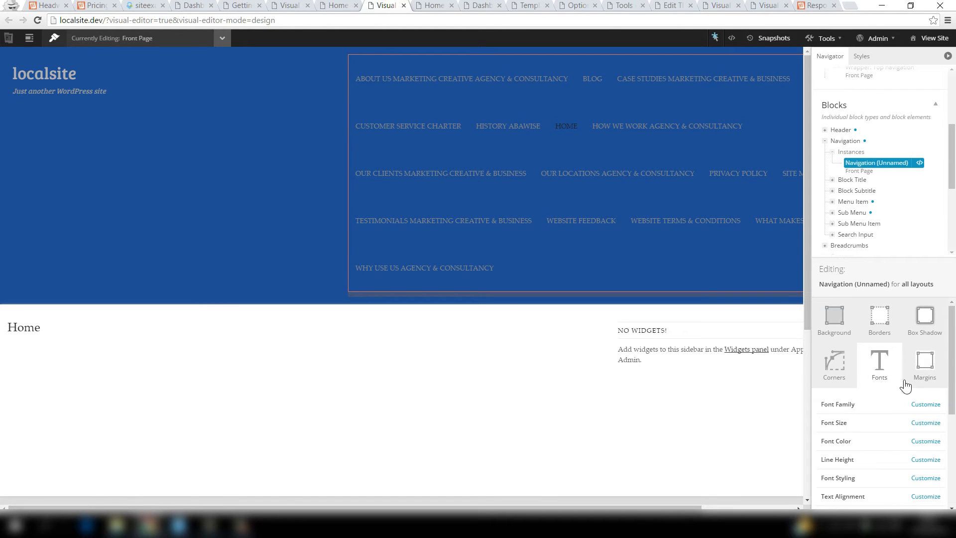
pyautogui.click(928, 440)
pyautogui.click(936, 441)
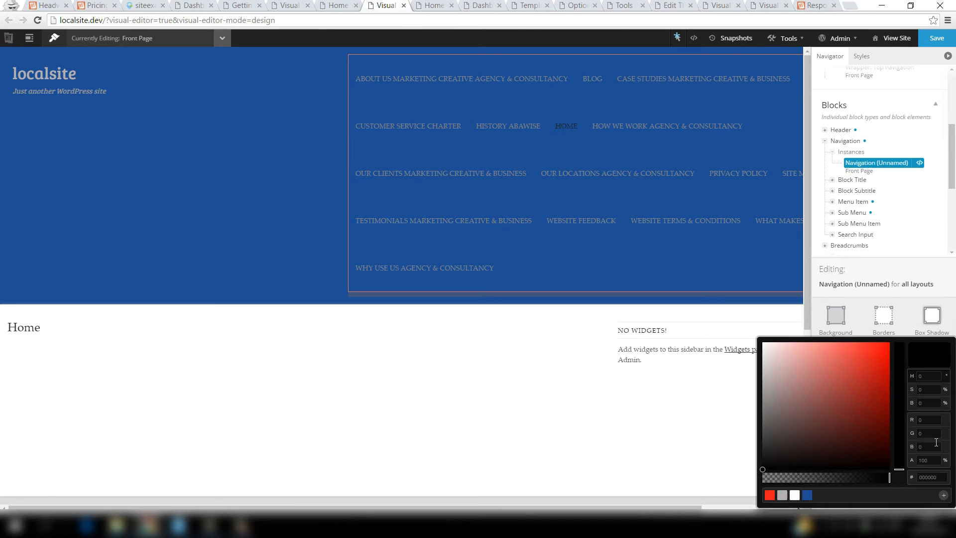
pyautogui.click(795, 495)
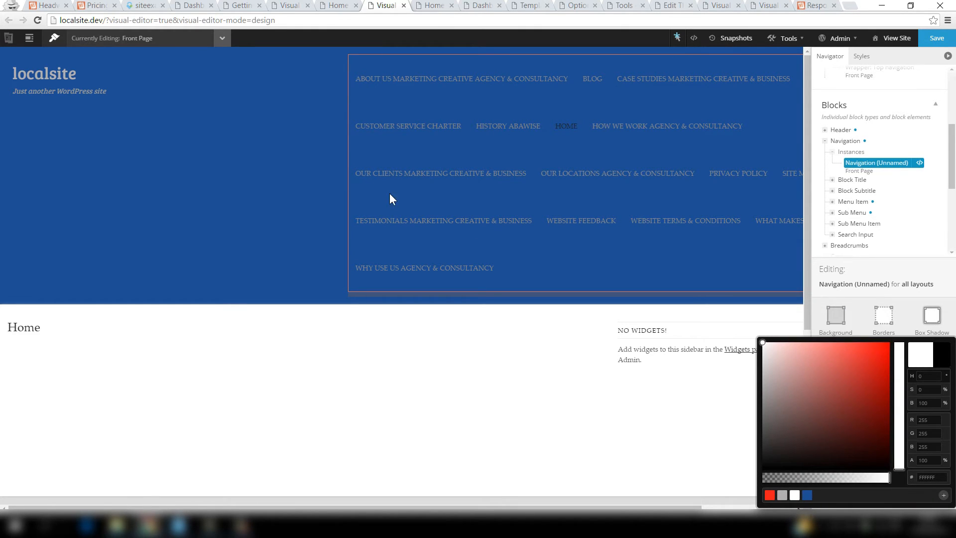
pyautogui.click(926, 360)
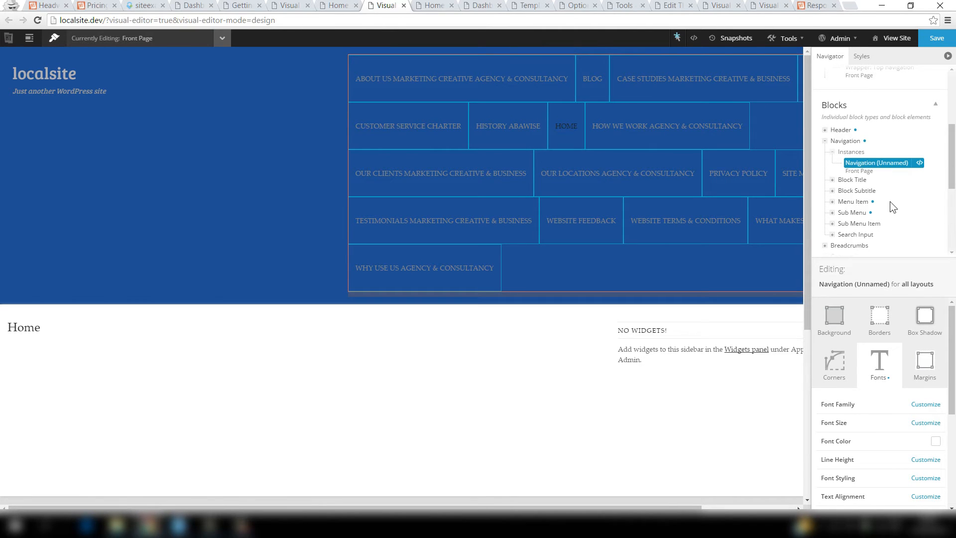
# Set the font color of the unnamed Navigation block's Menu Item instance to the white swatch.
pyautogui.click(832, 202)
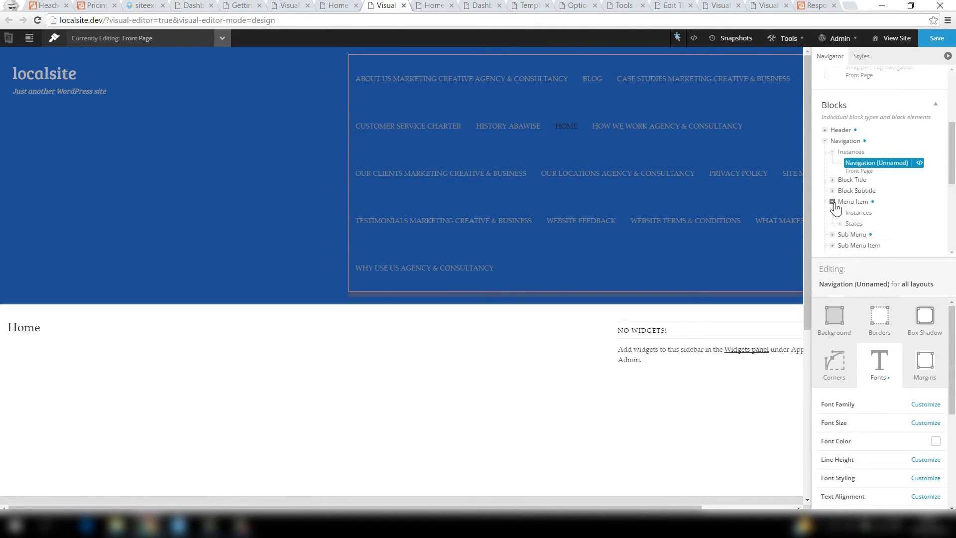
pyautogui.click(839, 213)
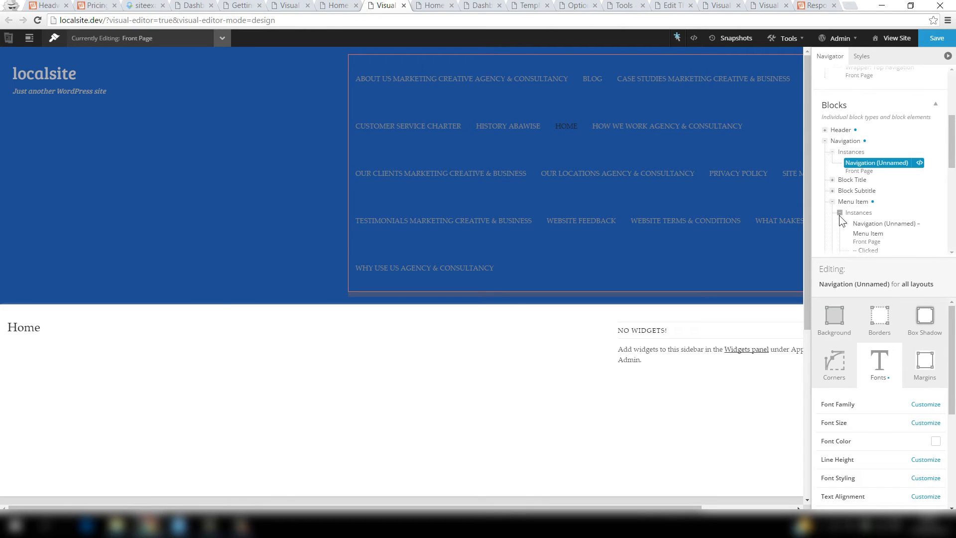
pyautogui.click(873, 231)
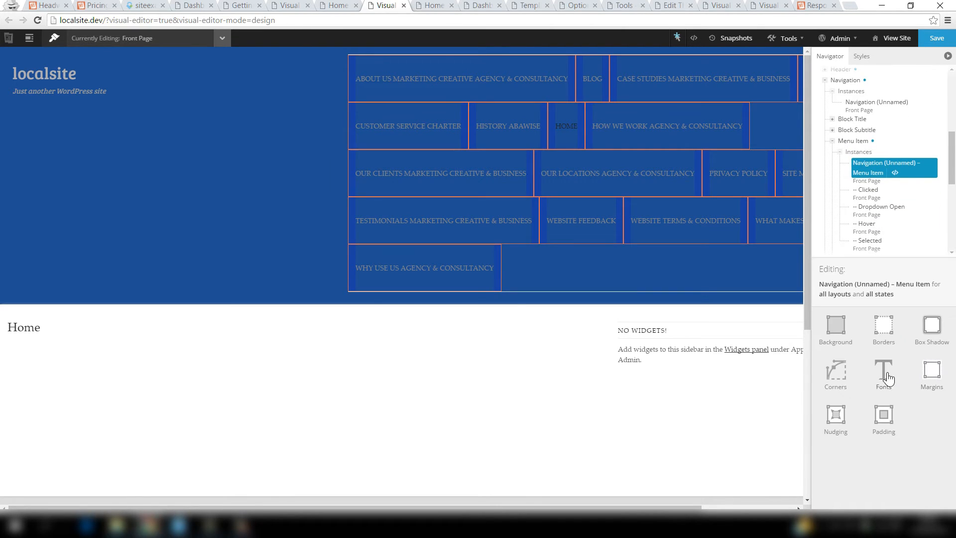
pyautogui.click(888, 379)
pyautogui.click(932, 450)
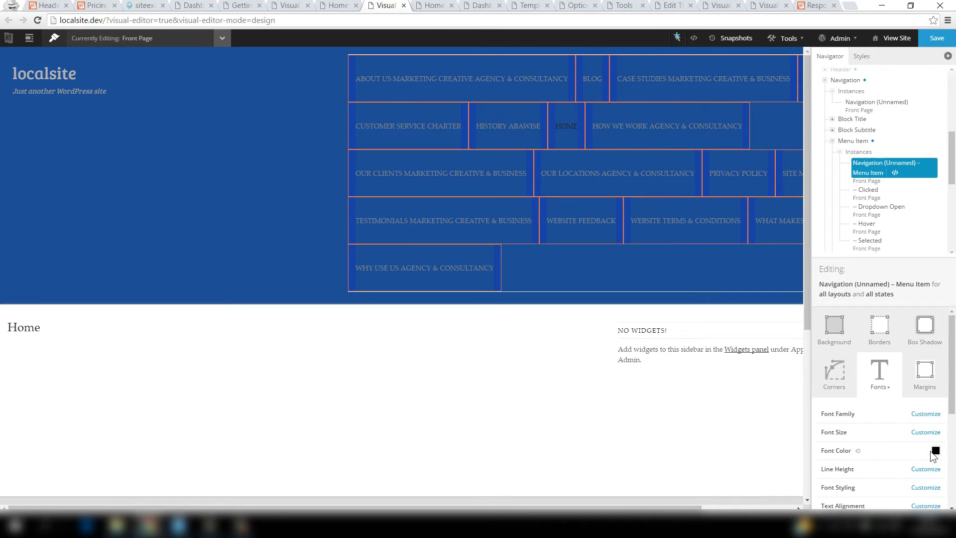
pyautogui.click(934, 451)
pyautogui.click(795, 495)
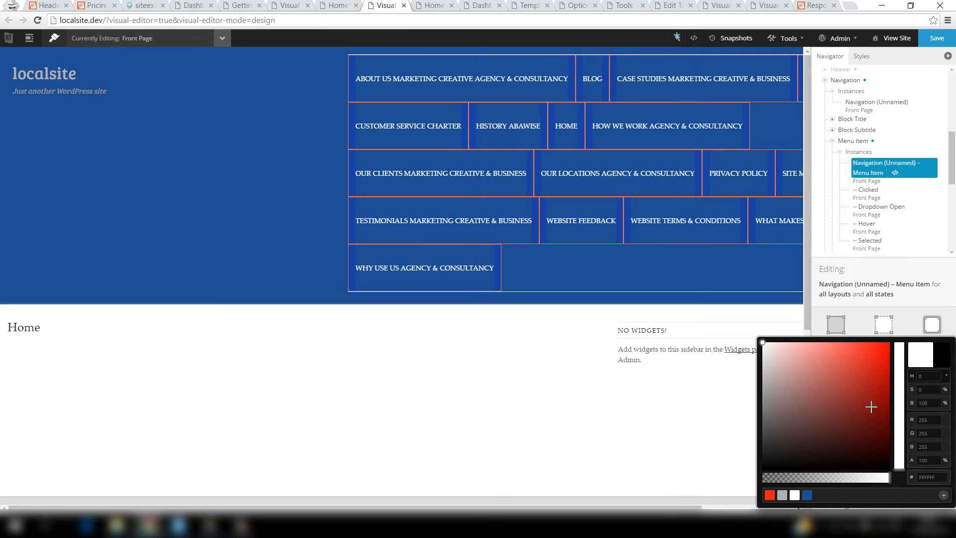
# Customize the font color of the Navigation Menu Item's Hover state with the default black.
pyautogui.click(866, 223)
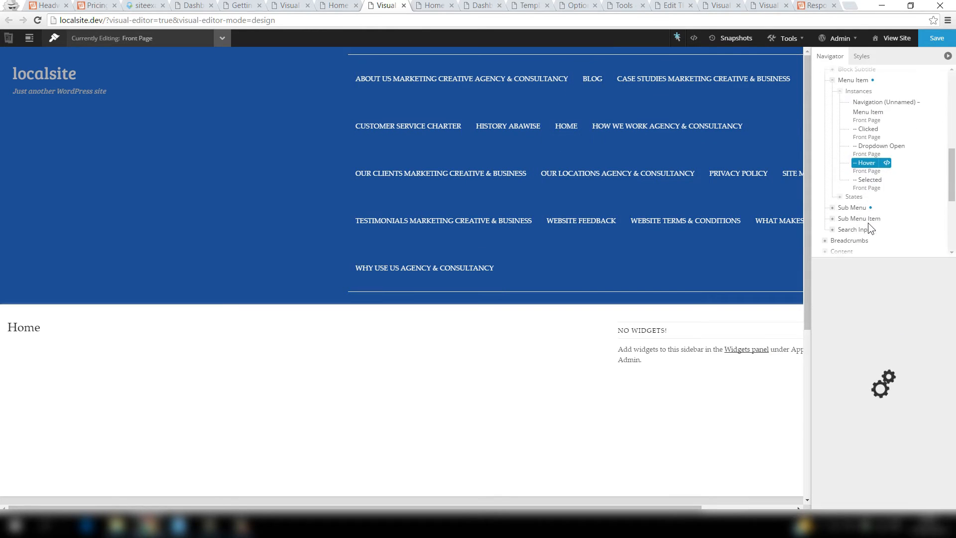
pyautogui.click(889, 372)
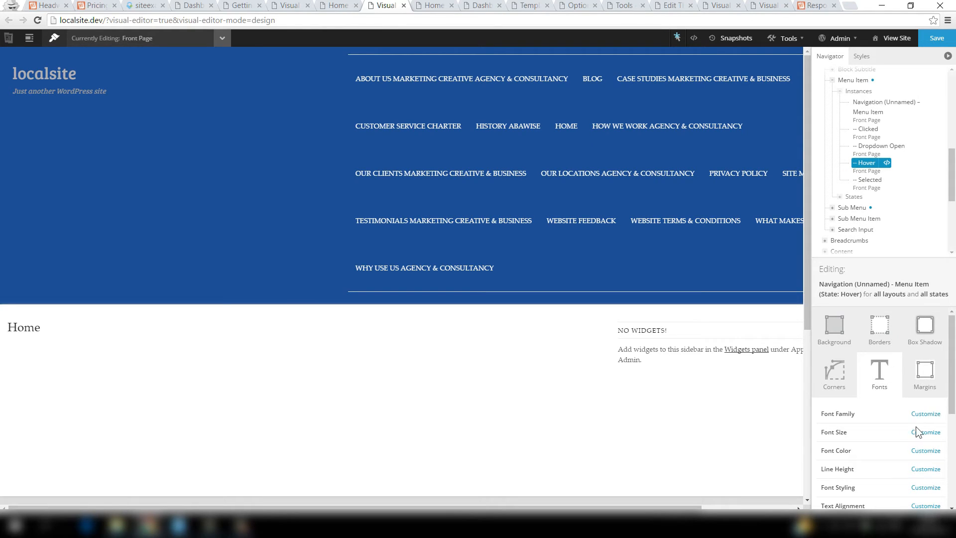
pyautogui.click(923, 451)
# Save the navigation styling, check the menu items' hover effect on the live front page, and return to the visual editor.
pyautogui.click(944, 36)
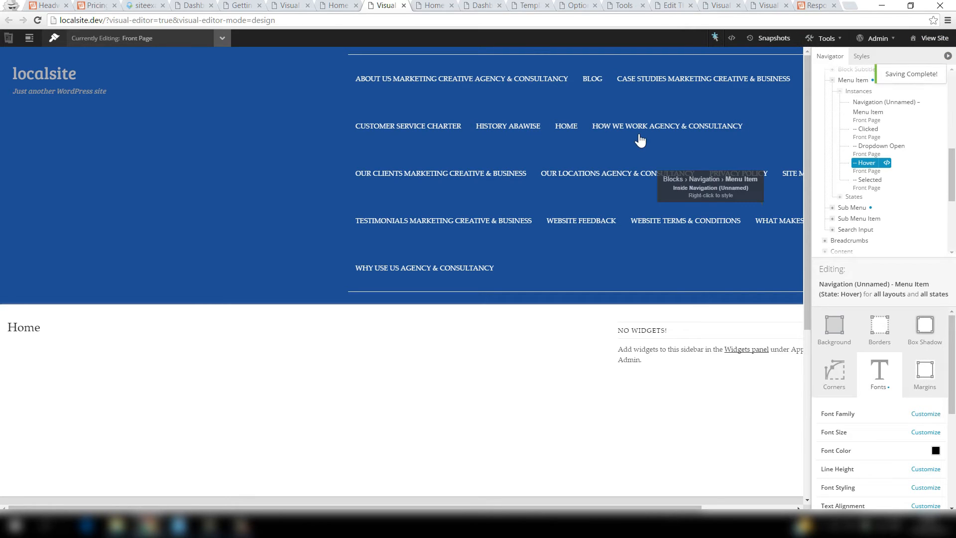
pyautogui.click(336, 5)
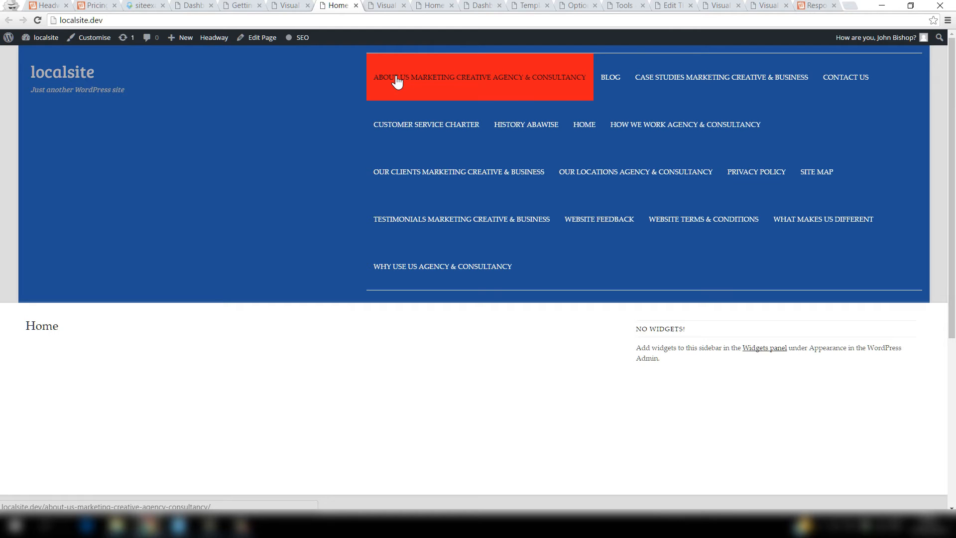
pyautogui.click(384, 5)
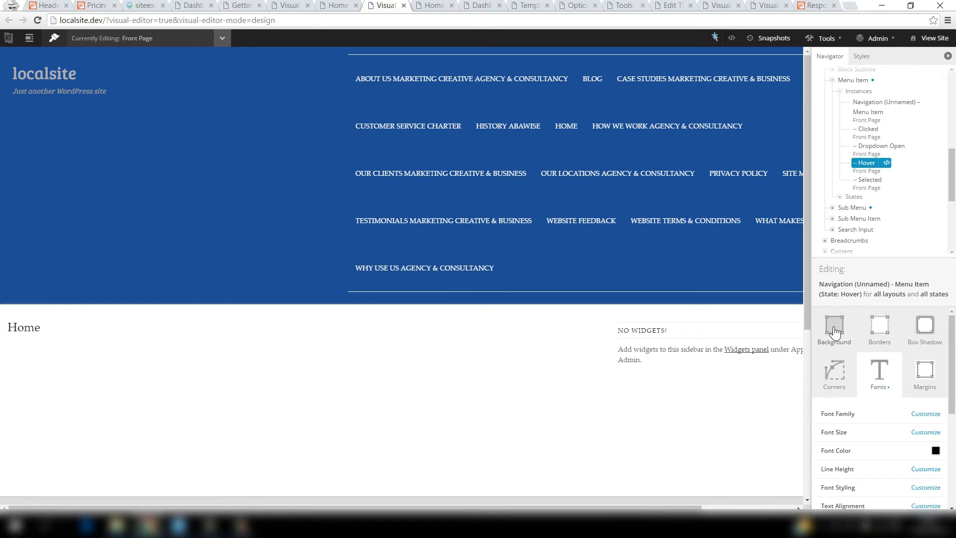
# Set the background color of the unnamed Navigation block's Menu Item instance to the saved grey swatch.
pyautogui.click(866, 112)
pyautogui.click(845, 329)
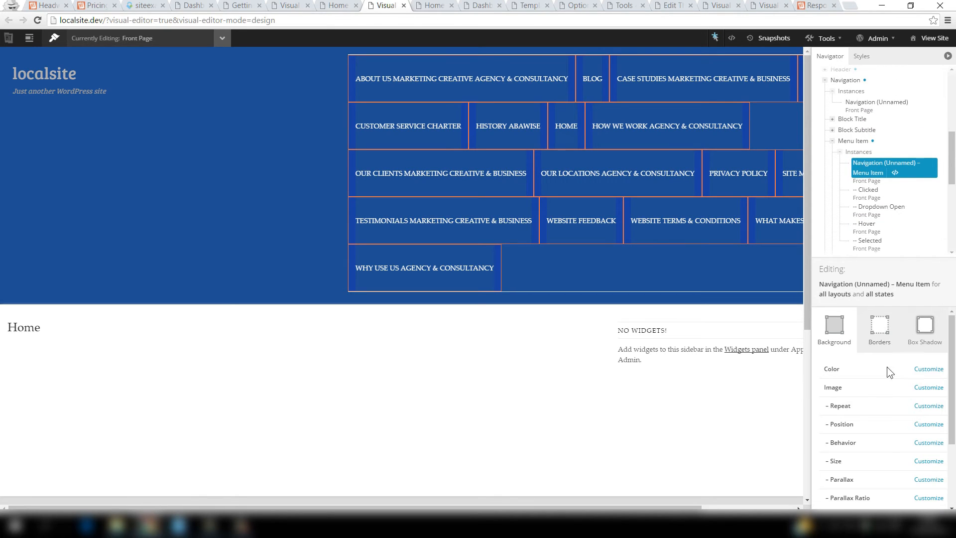
pyautogui.click(928, 368)
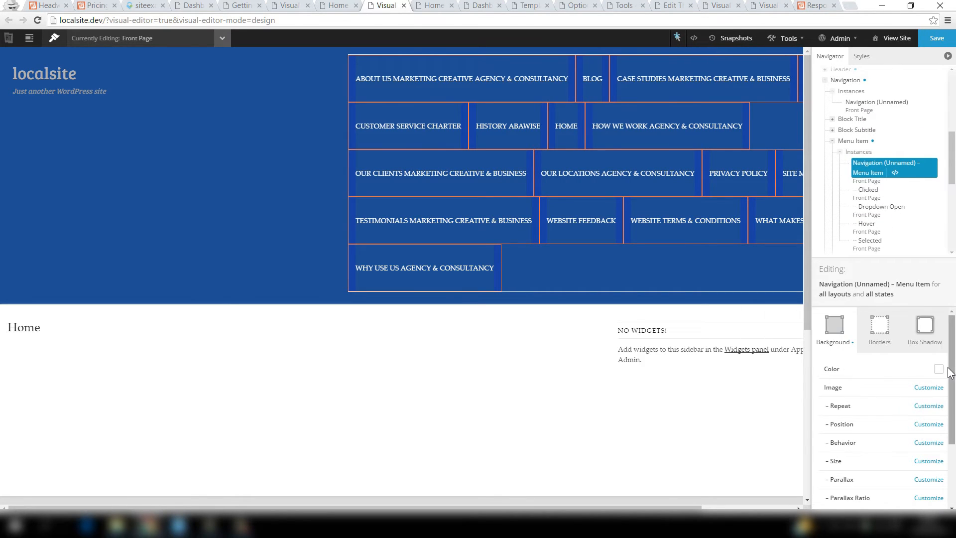
pyautogui.click(938, 370)
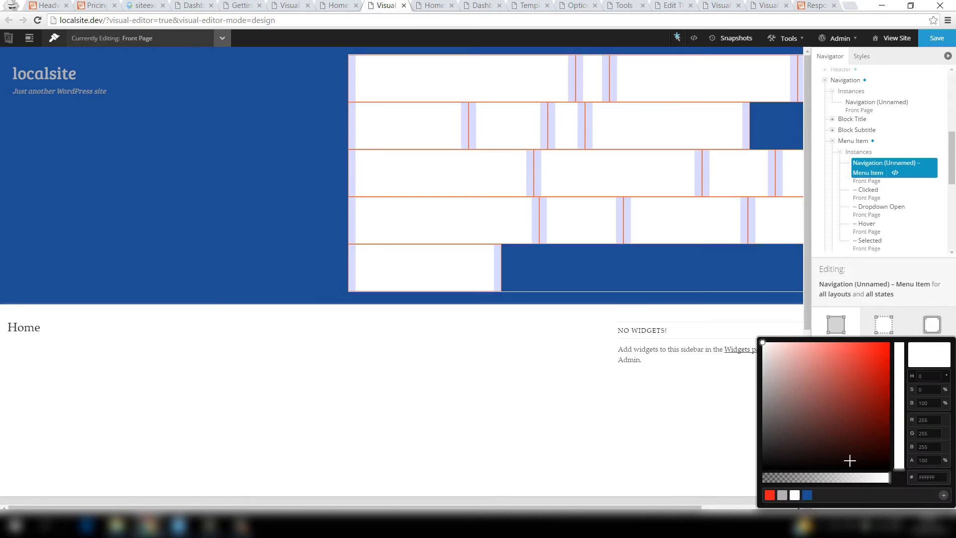
pyautogui.click(781, 496)
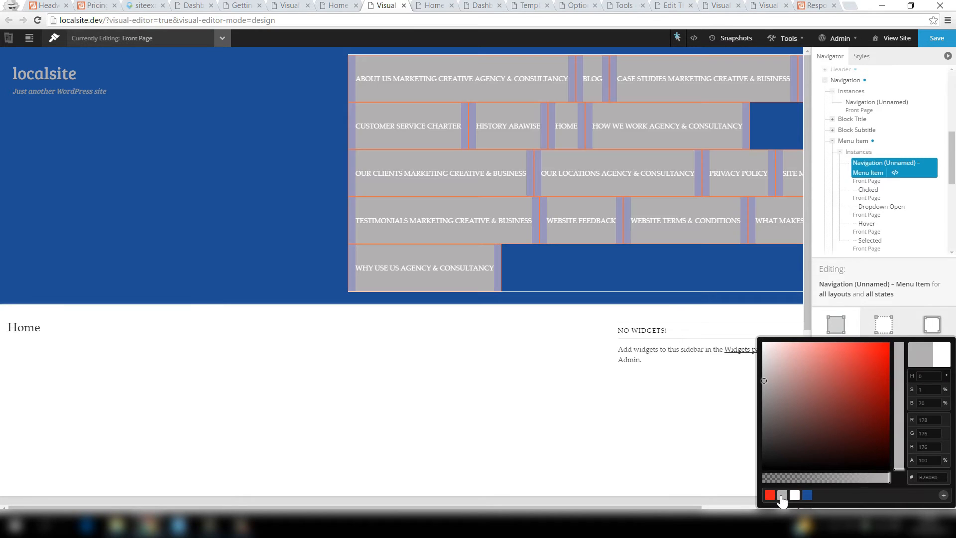
# Save the menu item background, reload the live front page to check the navigation, and return to the visual editor.
pyautogui.click(940, 41)
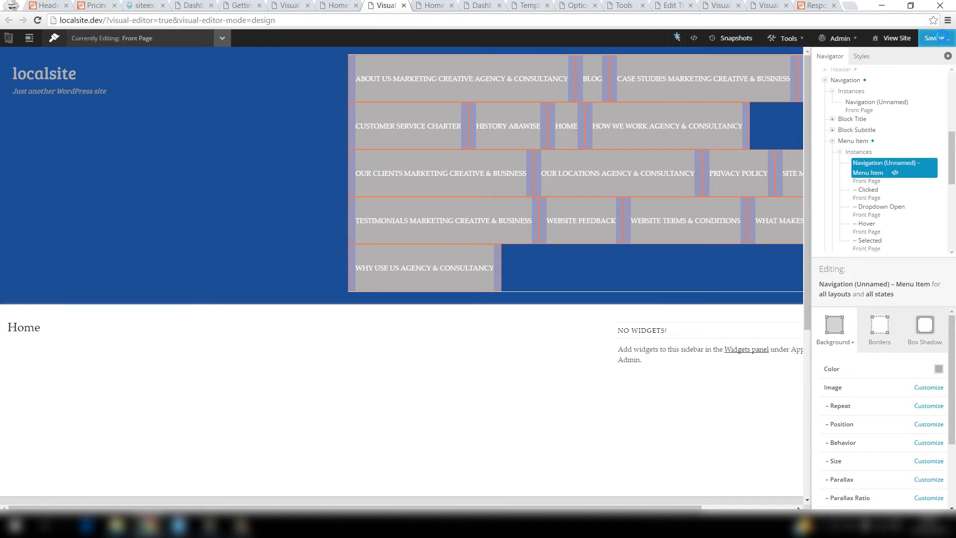
pyautogui.click(338, 6)
pyautogui.click(37, 20)
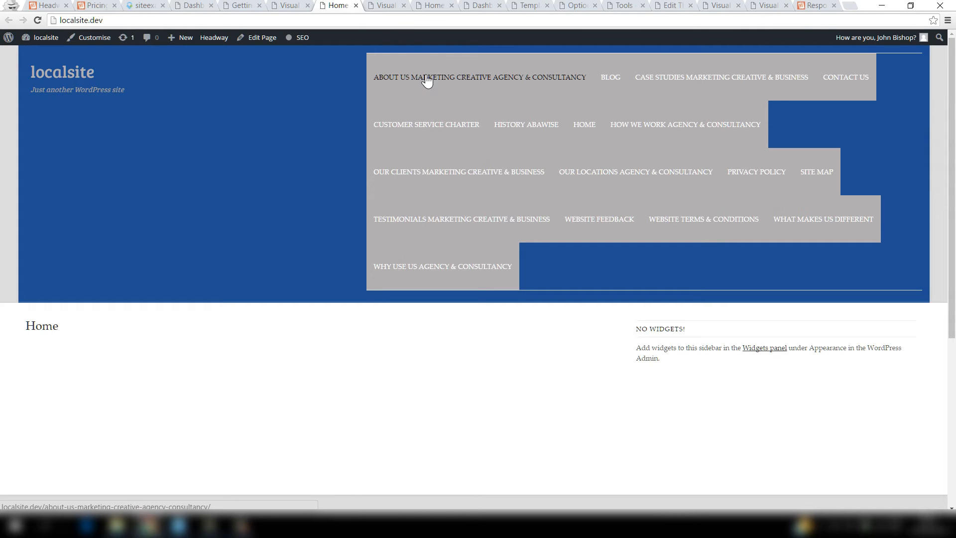
pyautogui.click(386, 6)
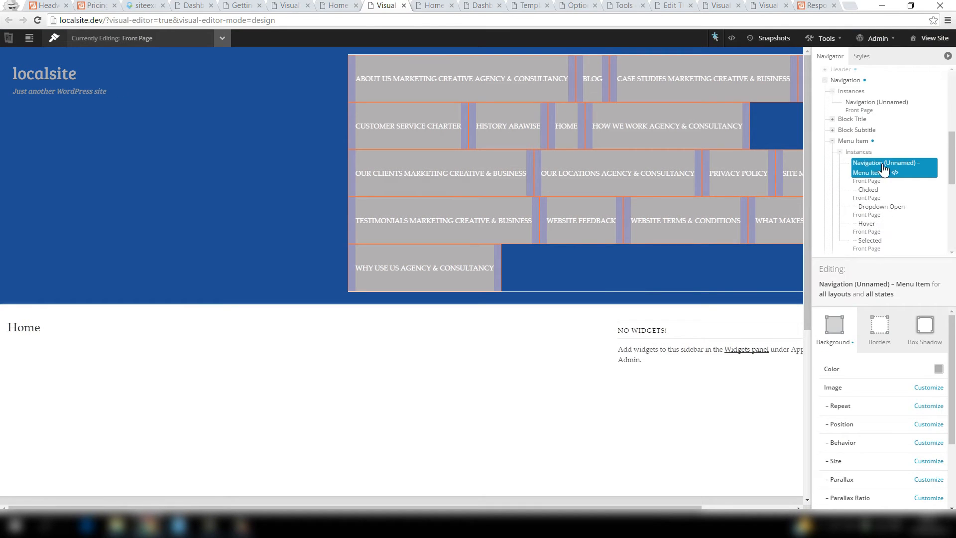
# Customize the background color of the unnamed Navigation Menu Item's Hover state, starting from the saved grey swatch.
pyautogui.click(868, 224)
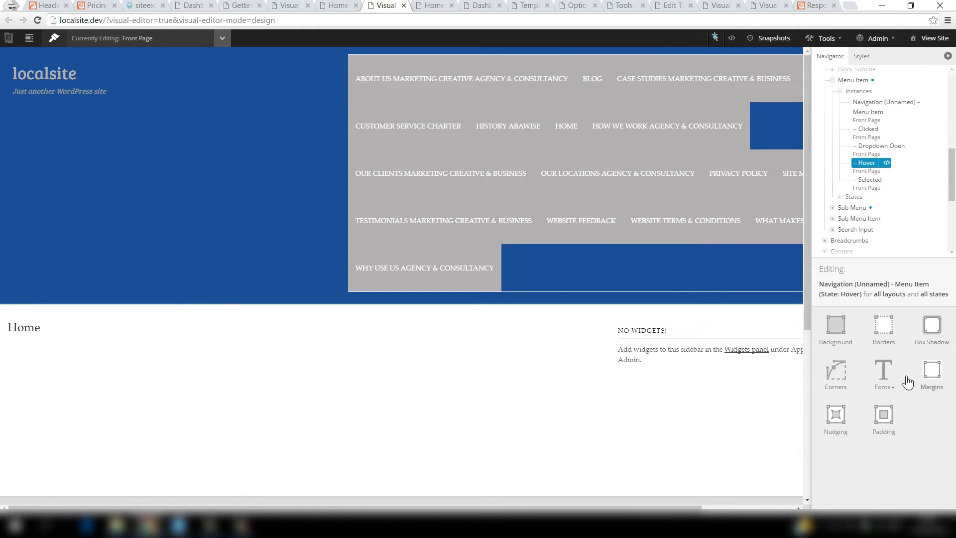
pyautogui.click(836, 330)
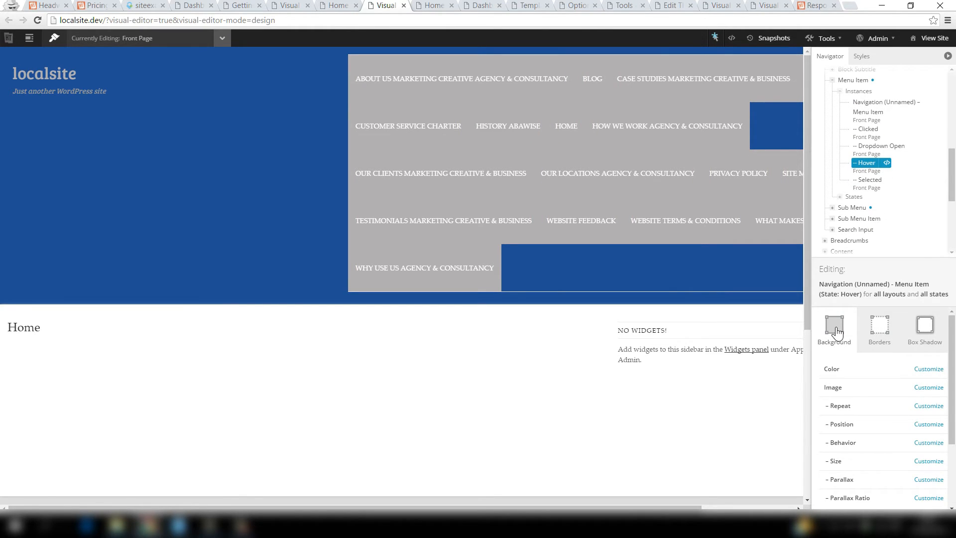
pyautogui.click(929, 369)
pyautogui.click(938, 372)
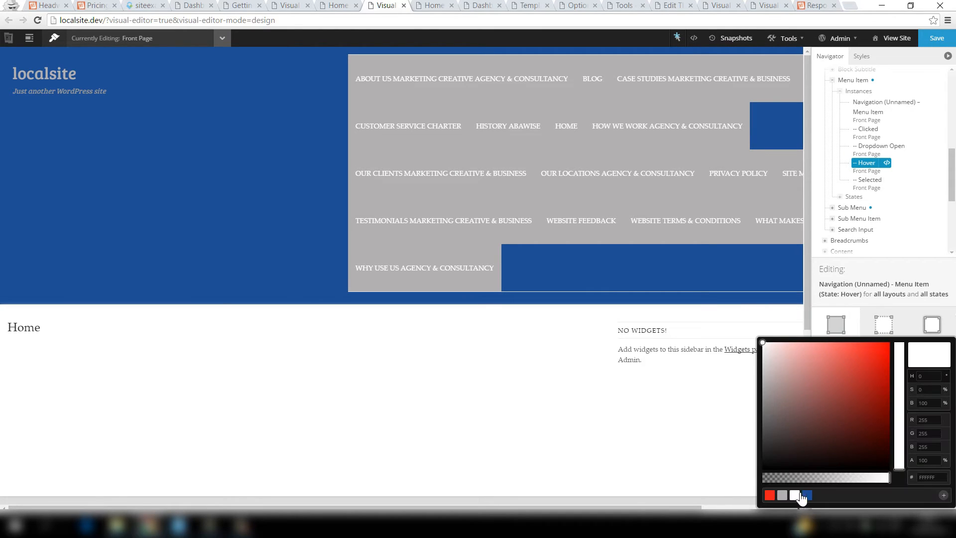
pyautogui.click(782, 495)
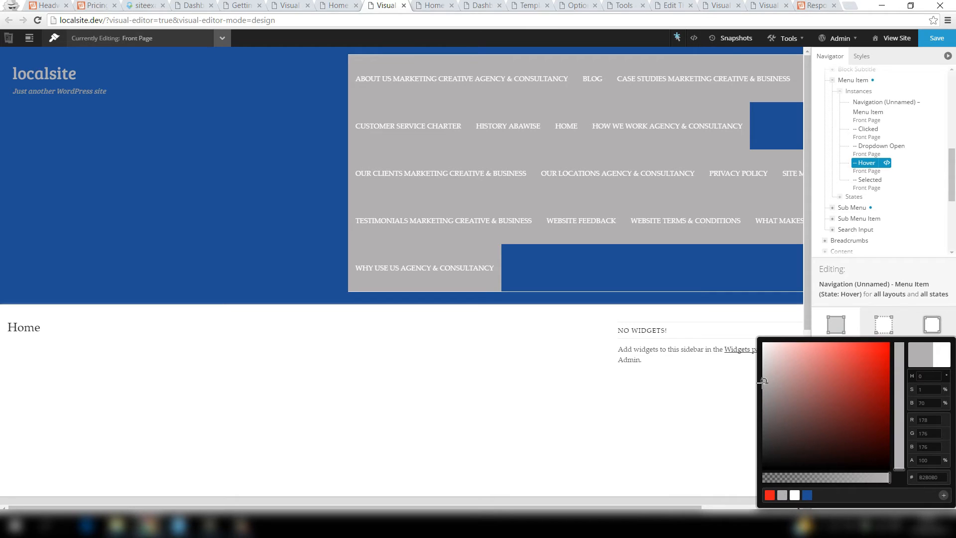
# Set the navigation menu item's hover background to a light grey, save the design, and reload the live home page to check it.
pyautogui.moveTo(763, 381); pyautogui.dragTo(761, 359)
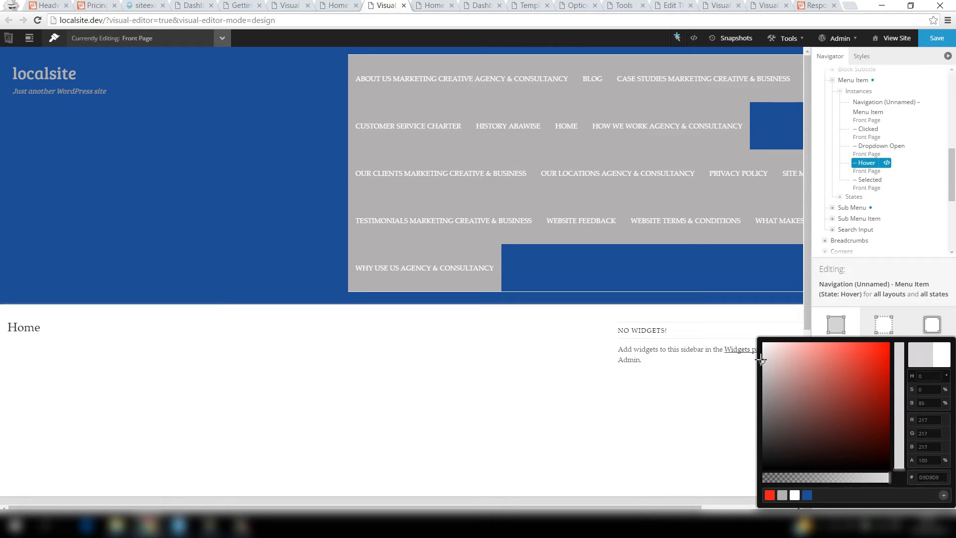
pyautogui.click(917, 356)
pyautogui.click(927, 38)
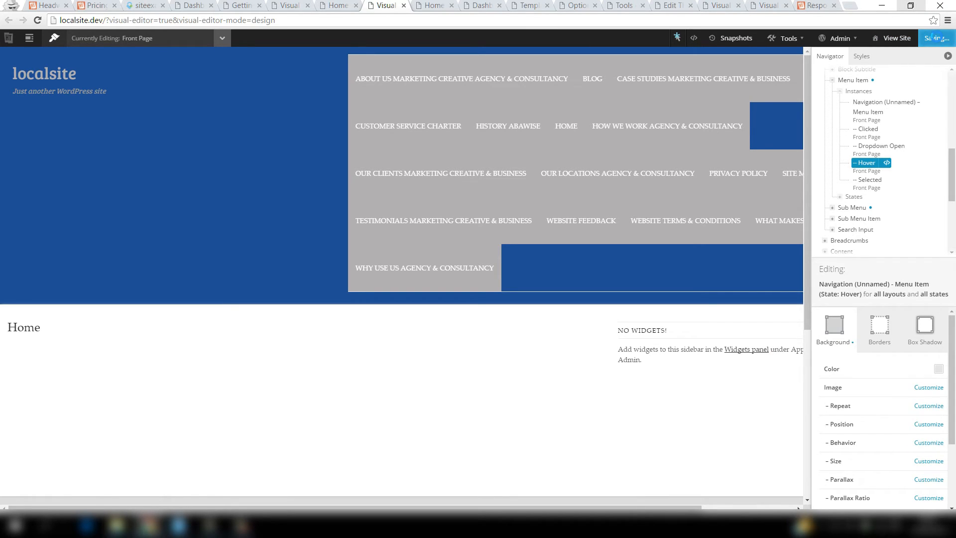
pyautogui.click(338, 6)
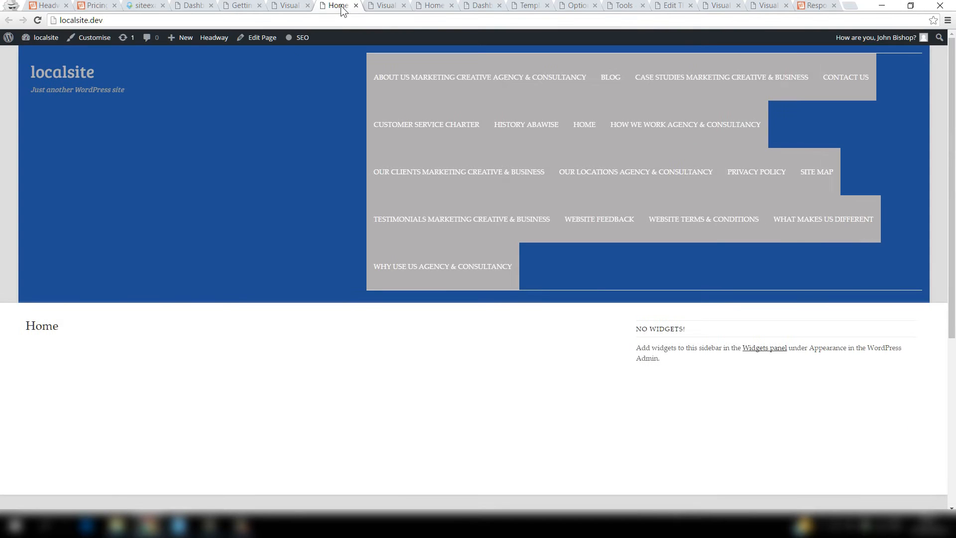
pyautogui.click(38, 20)
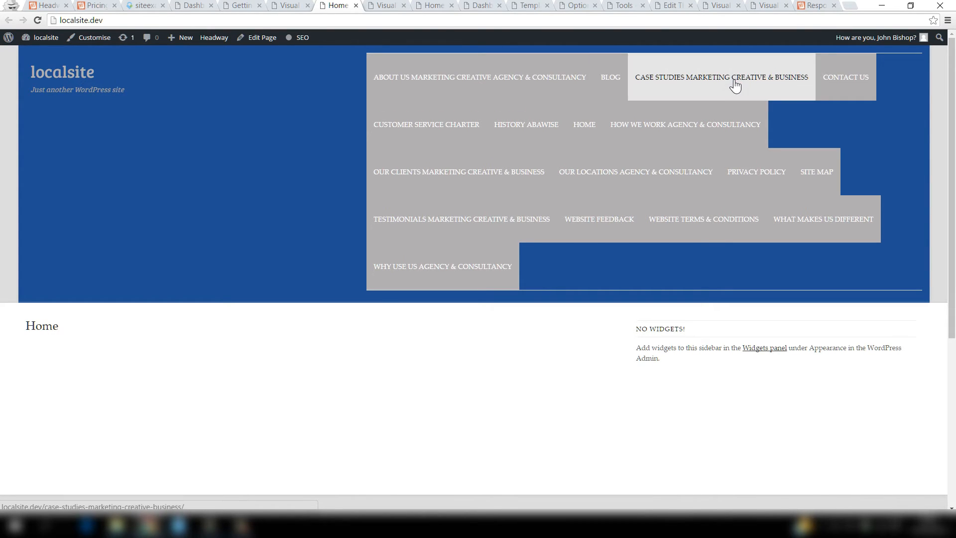
# Look over the front page blocks in the design editor and examine the stylable elements of the Content block.
pyautogui.click(405, 3)
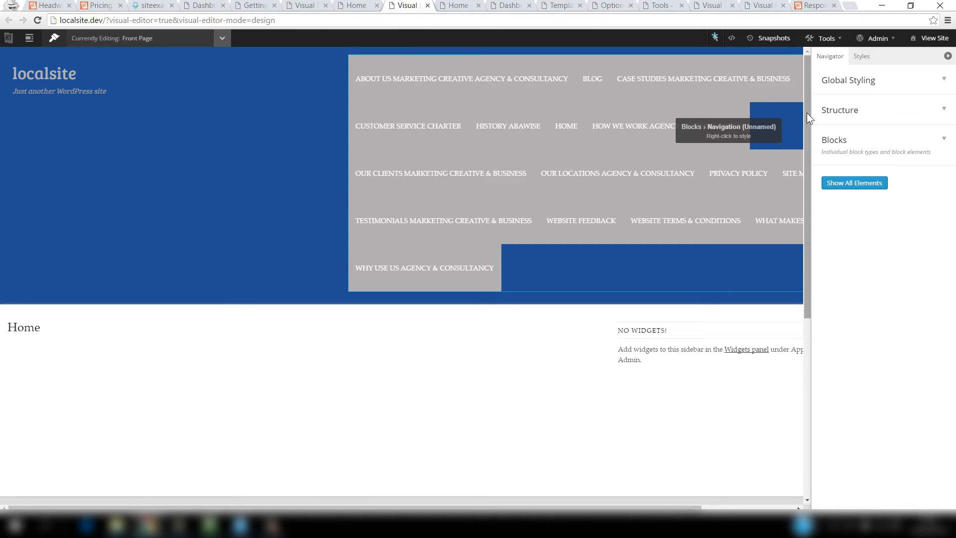
pyautogui.moveTo(807, 113); pyautogui.dragTo(806, 232)
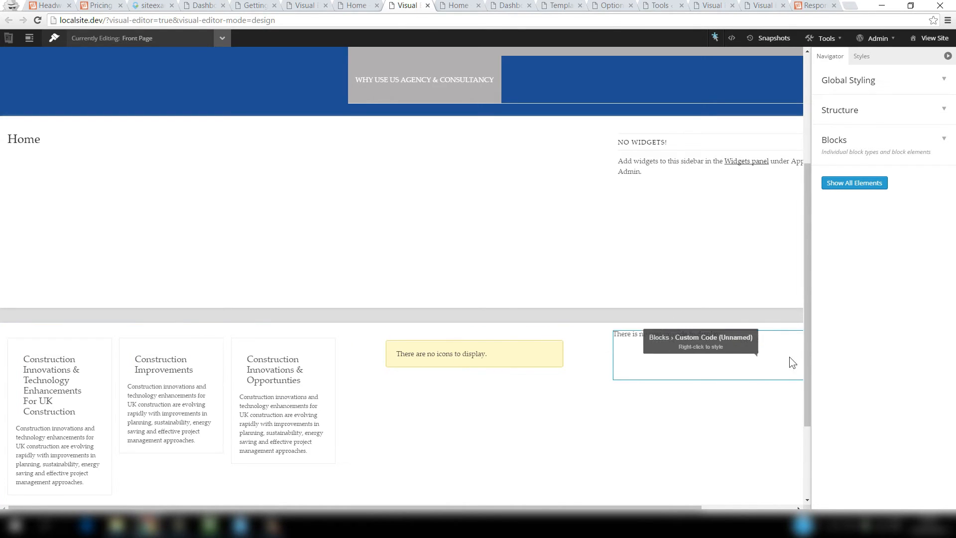
pyautogui.moveTo(810, 346); pyautogui.dragTo(811, 435)
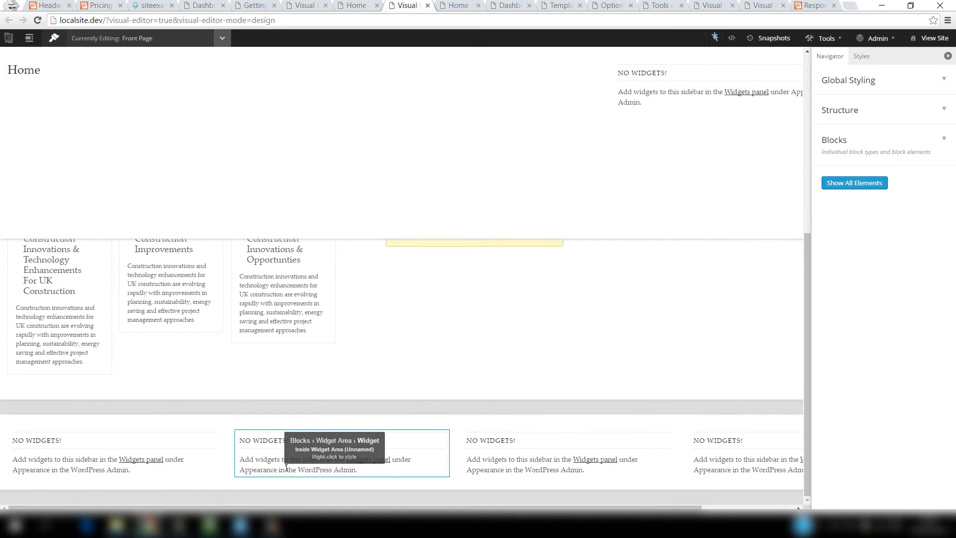
pyautogui.moveTo(805, 457); pyautogui.dragTo(804, 349)
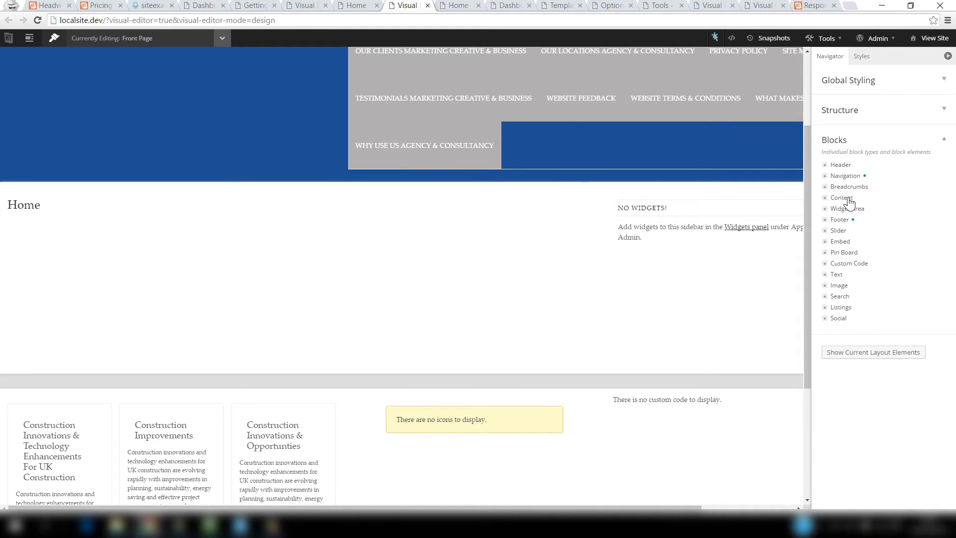
pyautogui.click(825, 198)
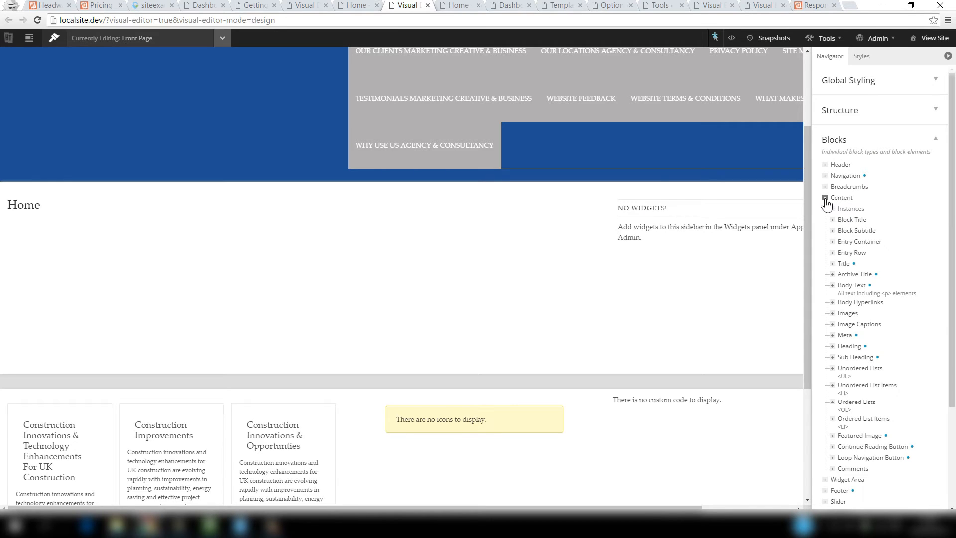
pyautogui.moveTo(849, 224)
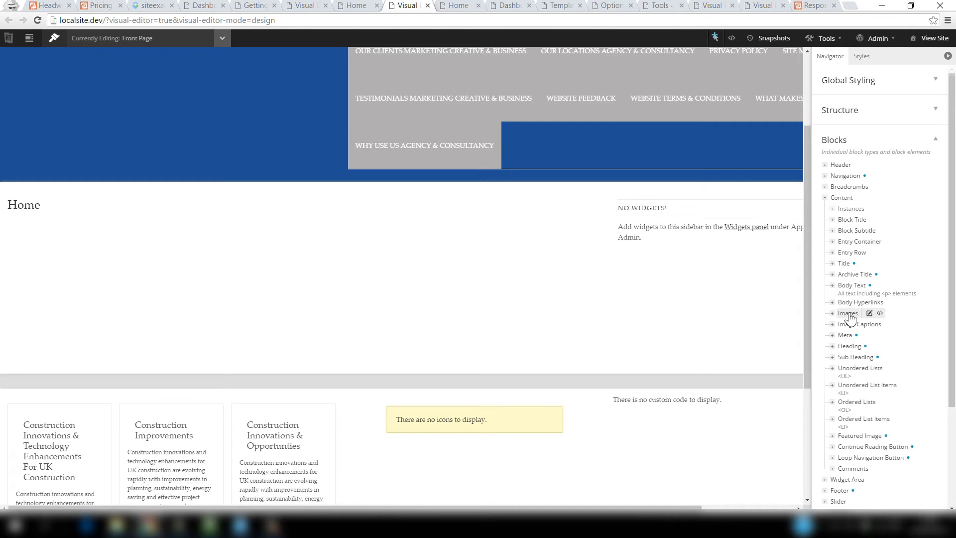
# Use This-is-the-logo.png from the media library as the Header block's banner/logo, save the layout, and reload the live home page.
pyautogui.click(304, 6)
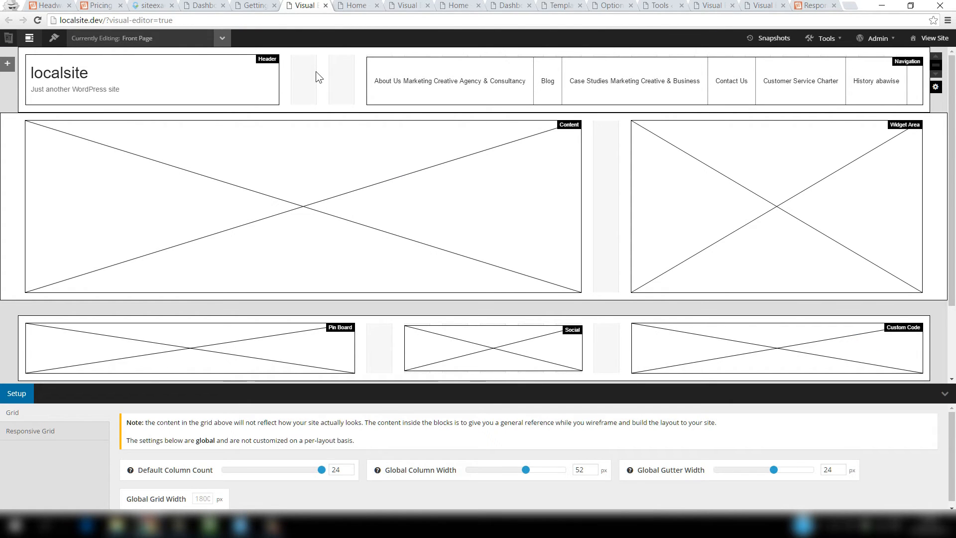
pyautogui.rightClick(172, 86)
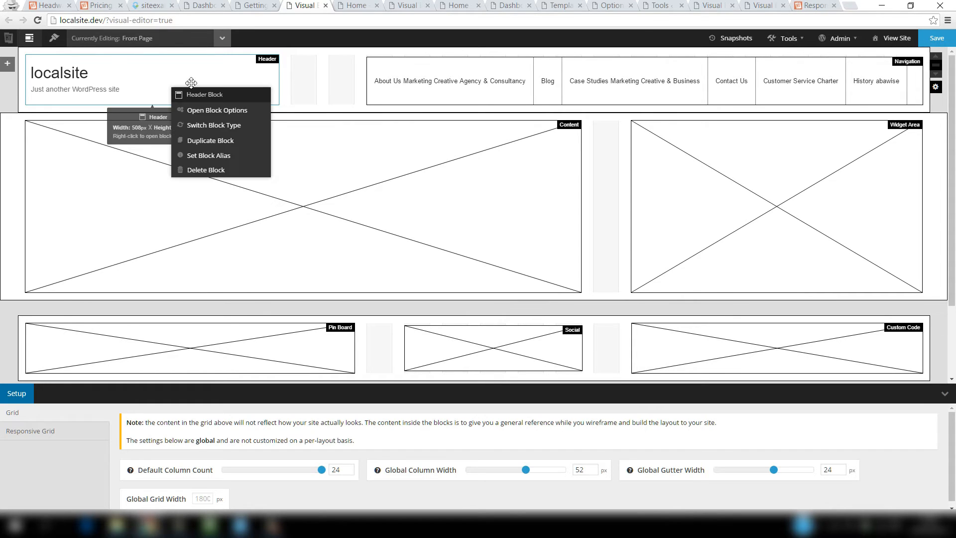
pyautogui.click(214, 111)
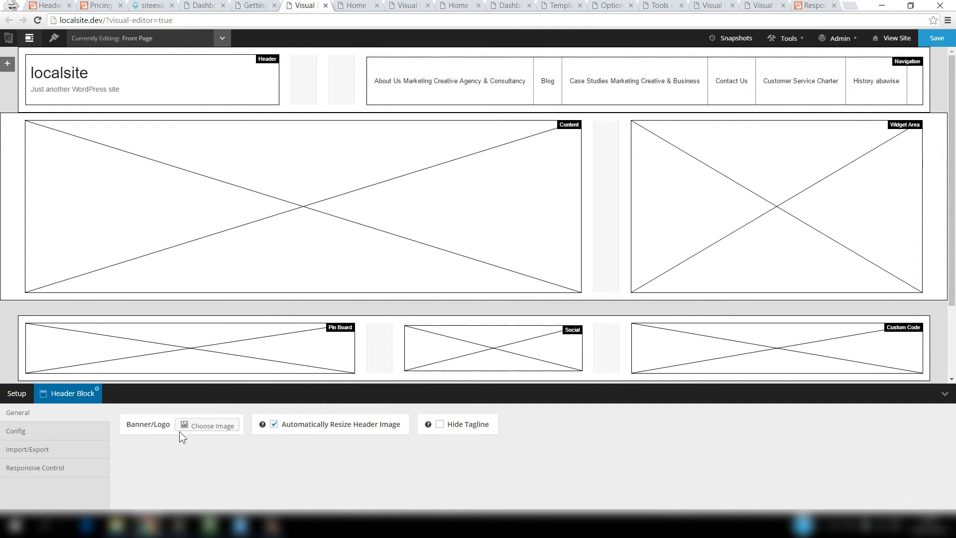
pyautogui.click(212, 426)
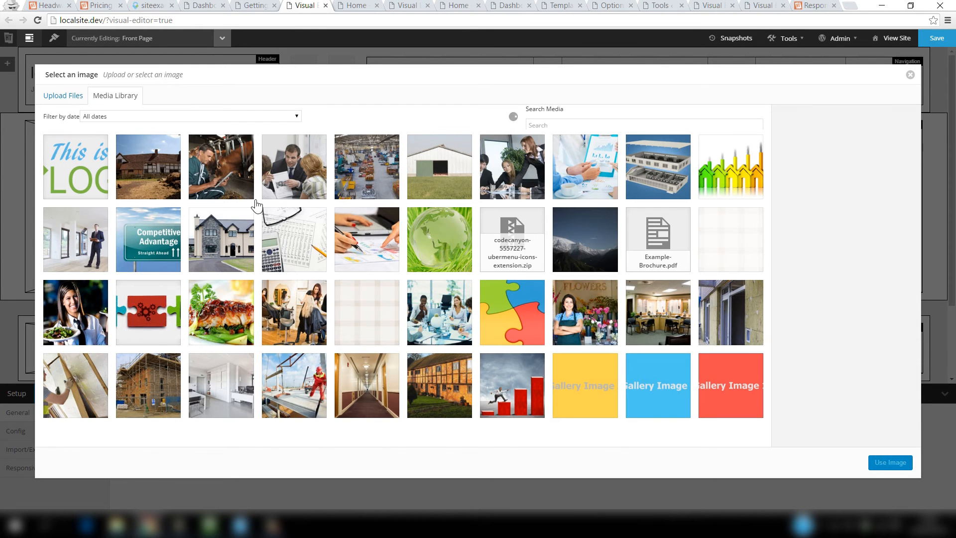
pyautogui.click(79, 172)
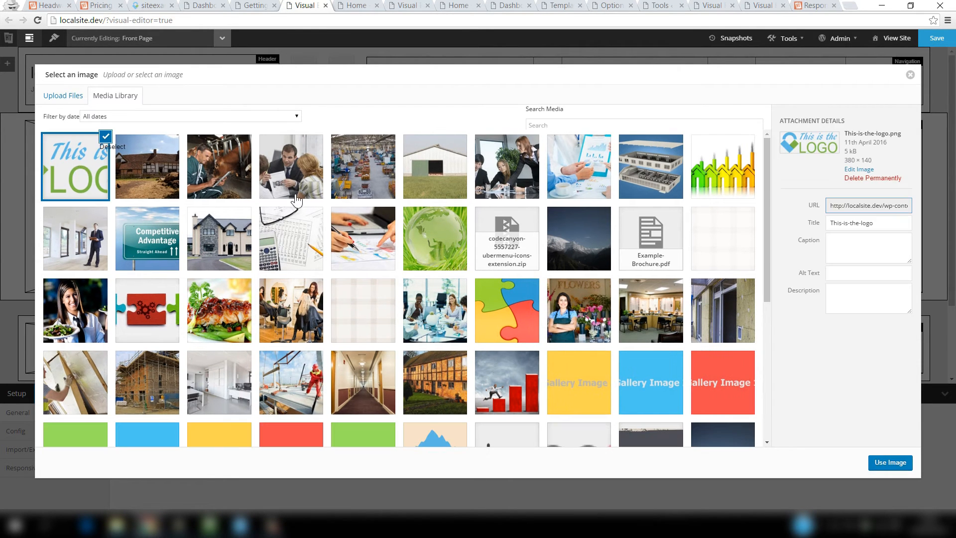
pyautogui.click(896, 460)
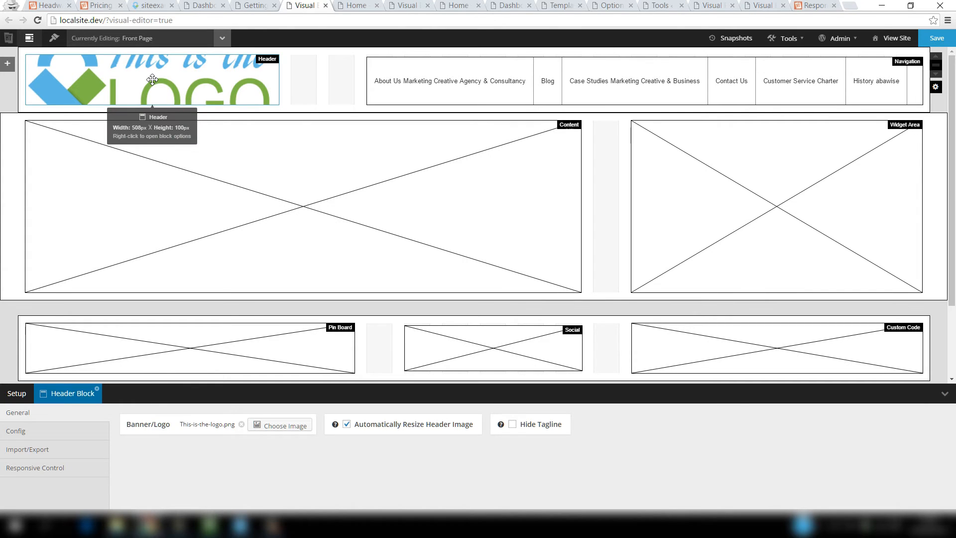
pyautogui.click(937, 38)
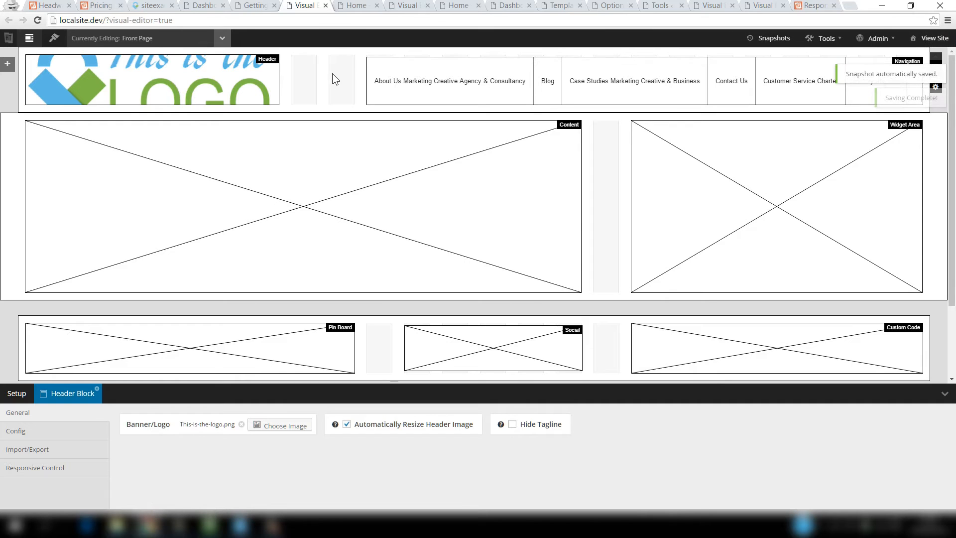
pyautogui.click(355, 5)
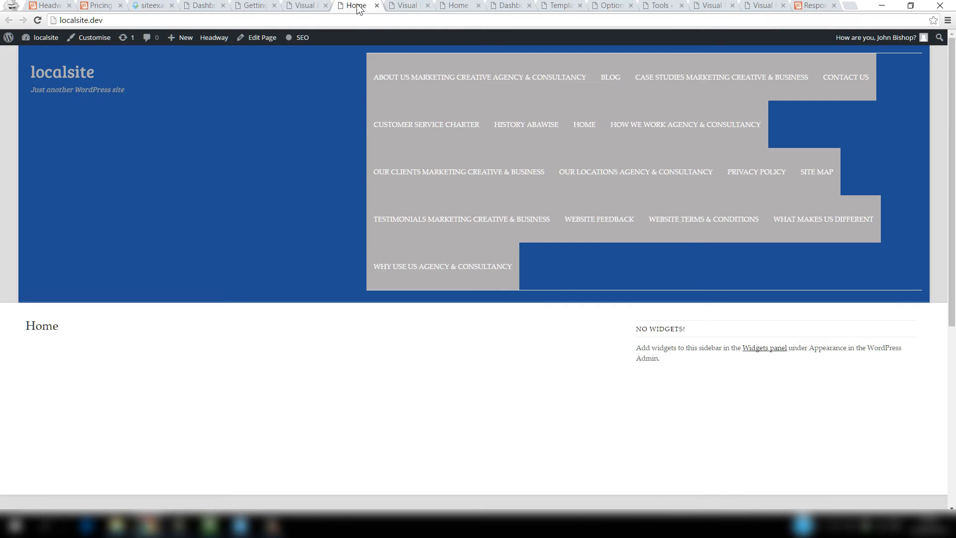
pyautogui.click(38, 22)
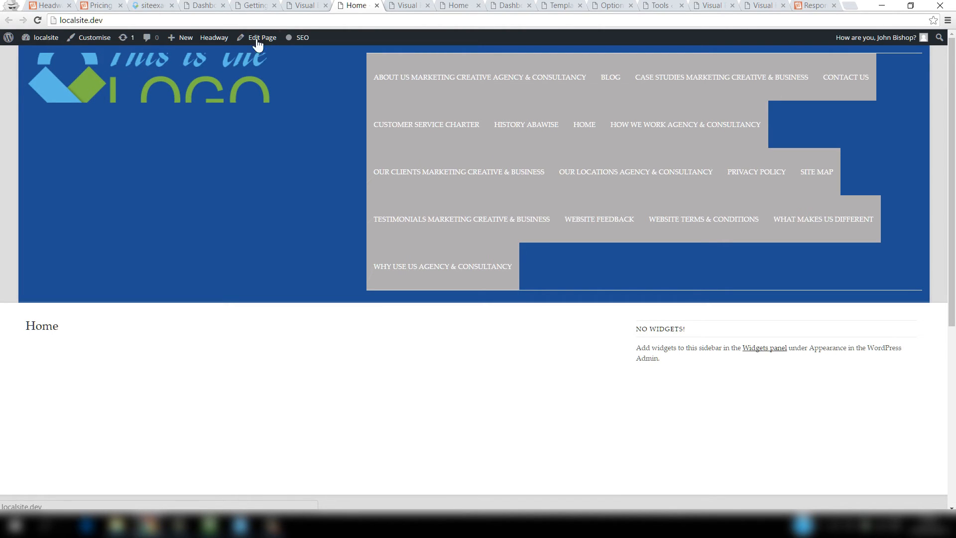
# Make the top wrapper and its Header and Navigation blocks taller in the grid, save, and reload the live home page.
pyautogui.click(303, 5)
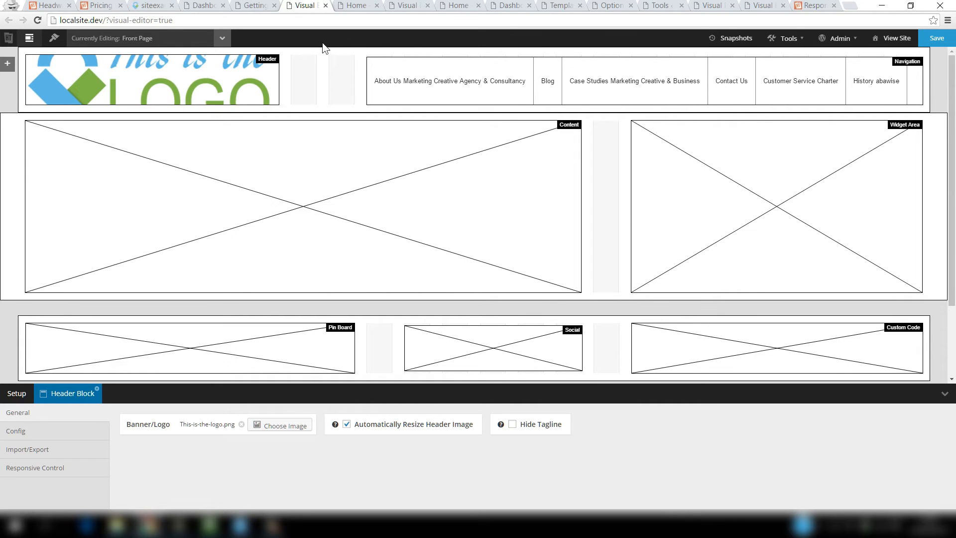
pyautogui.moveTo(344, 111); pyautogui.dragTo(345, 114)
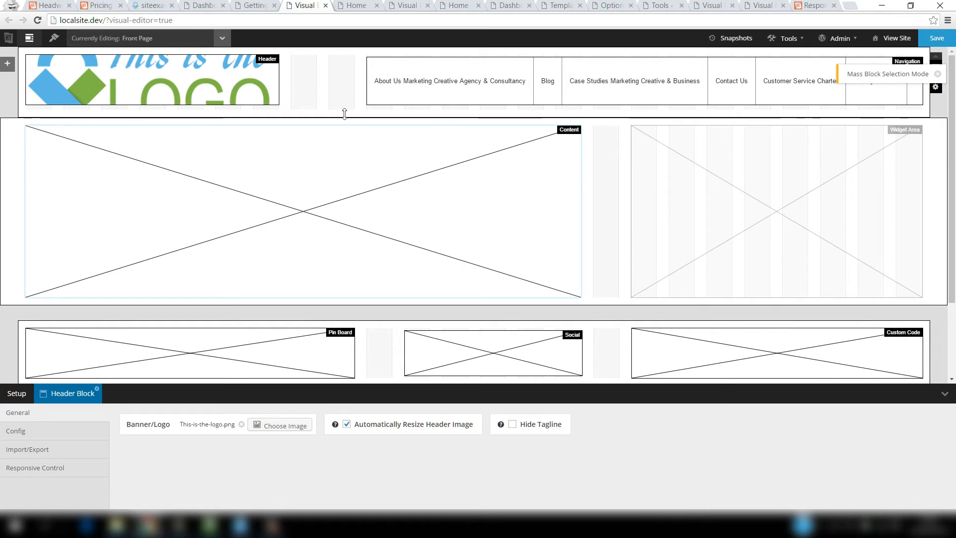
pyautogui.moveTo(345, 114); pyautogui.dragTo(346, 162)
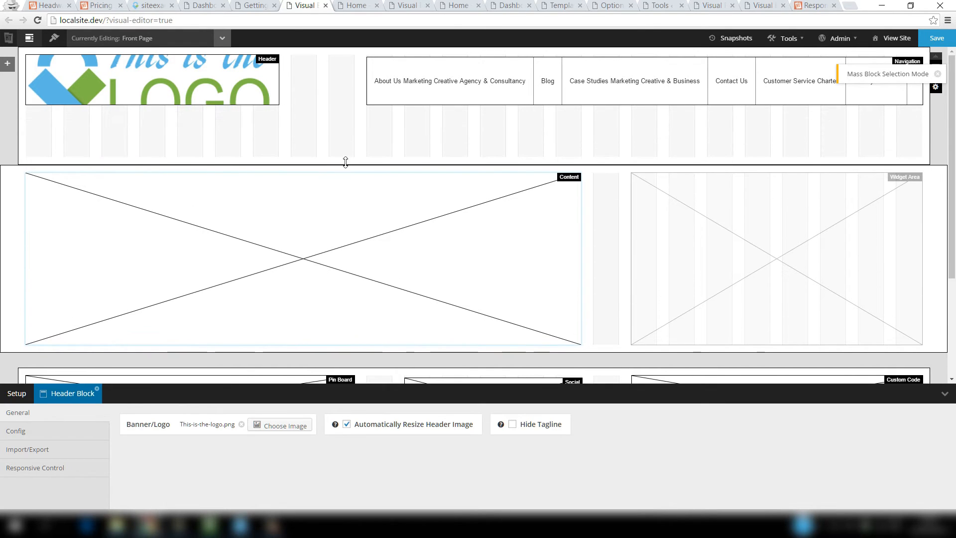
pyautogui.moveTo(148, 104); pyautogui.dragTo(150, 139)
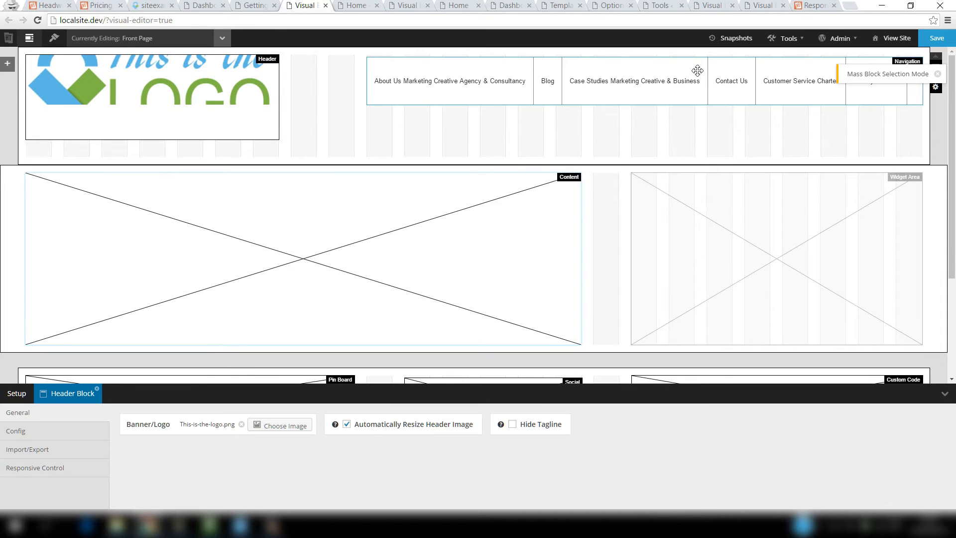
pyautogui.moveTo(655, 104); pyautogui.dragTo(660, 137)
pyautogui.click(937, 39)
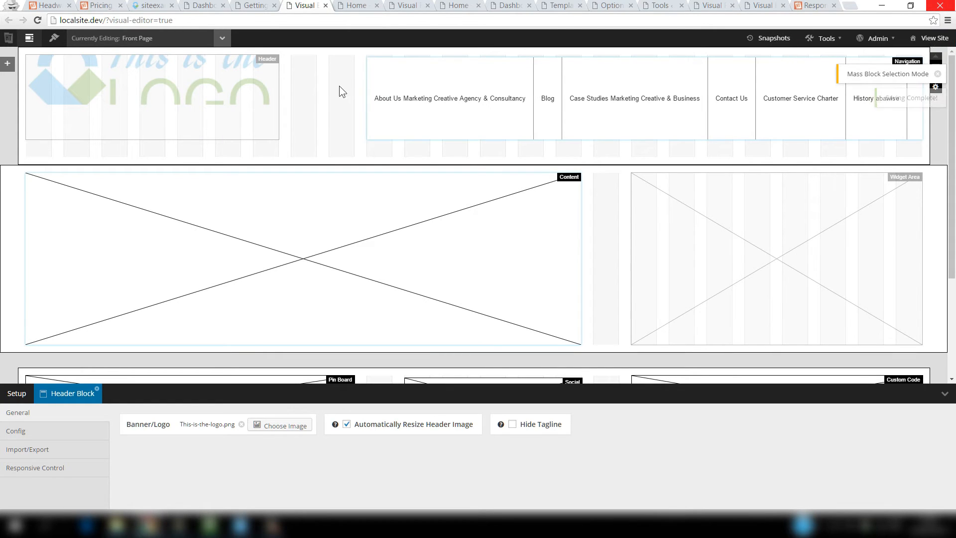
pyautogui.click(352, 5)
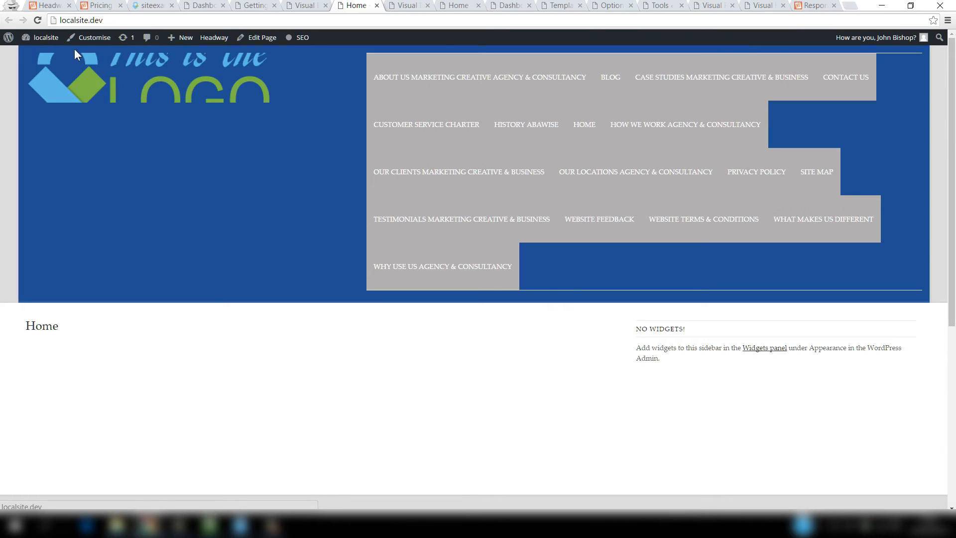
pyautogui.click(37, 19)
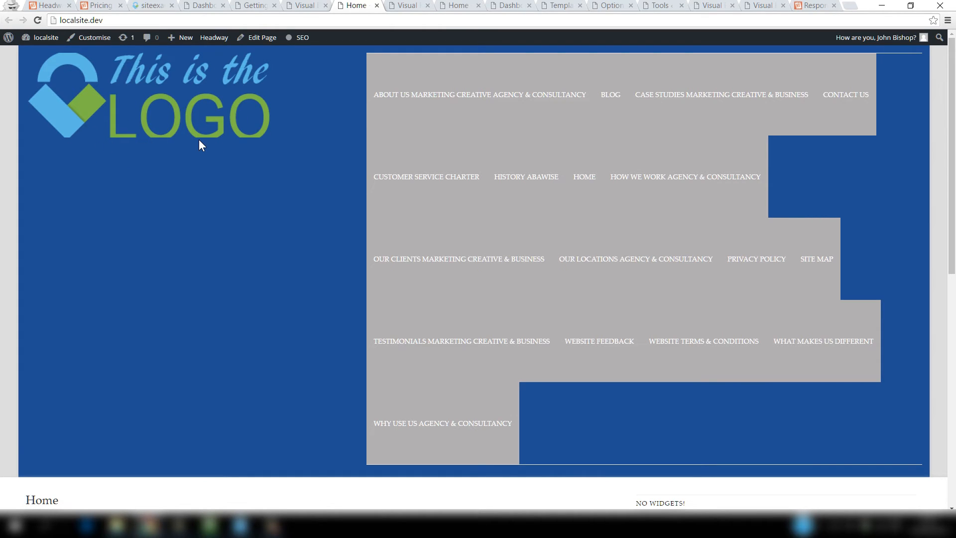
# Extend the Header and Navigation blocks slightly further down to equal height, save, and check the complete logo on the reloaded home page.
pyautogui.click(308, 6)
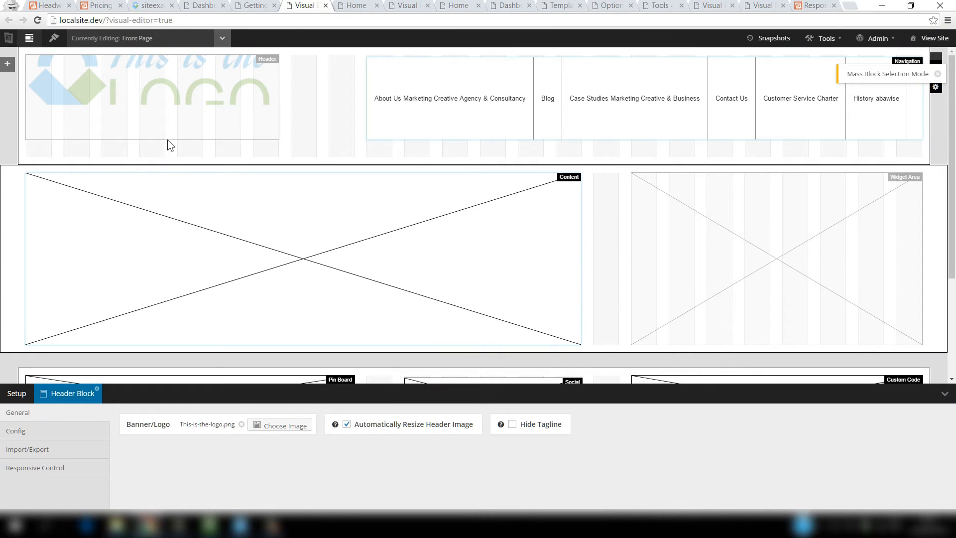
pyautogui.moveTo(166, 120); pyautogui.dragTo(160, 148)
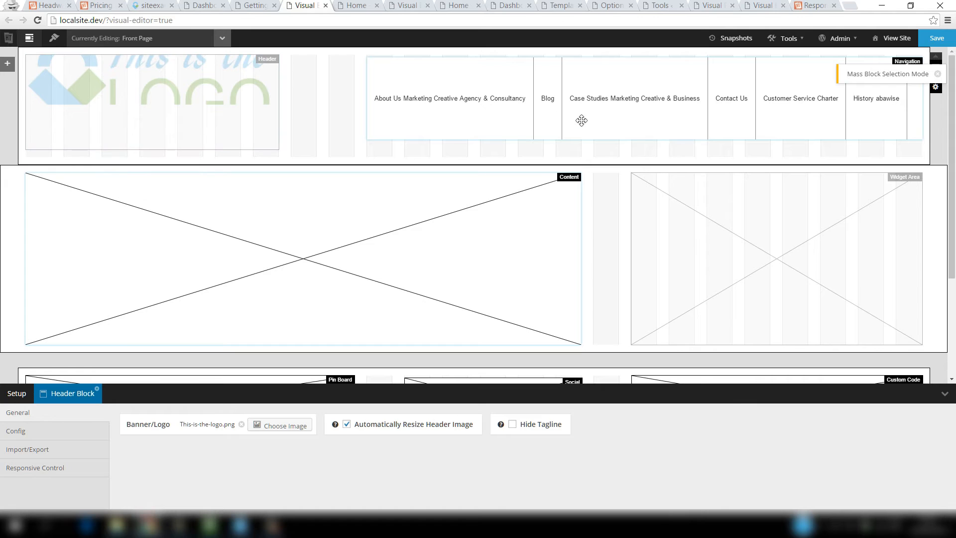
pyautogui.moveTo(643, 139); pyautogui.dragTo(644, 149)
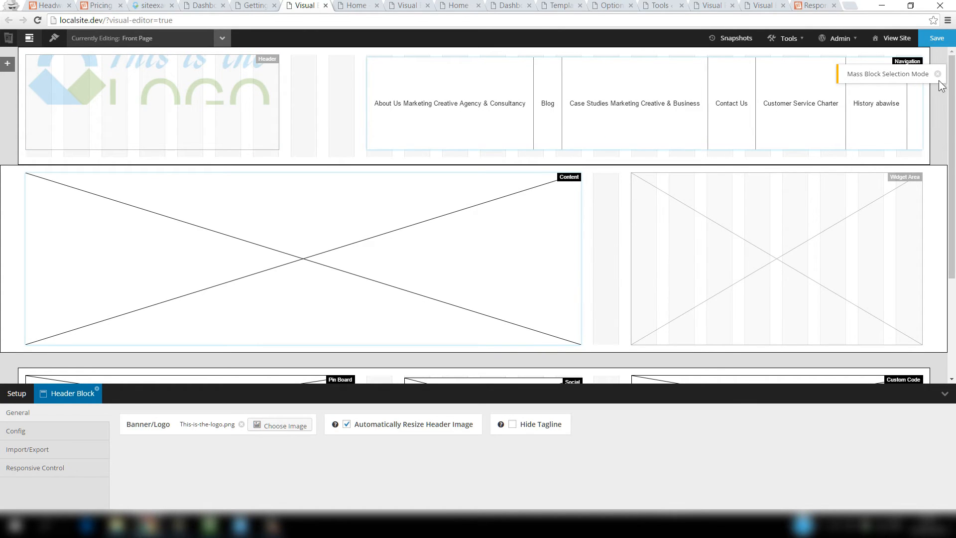
pyautogui.hotkey('ctrl', 's')
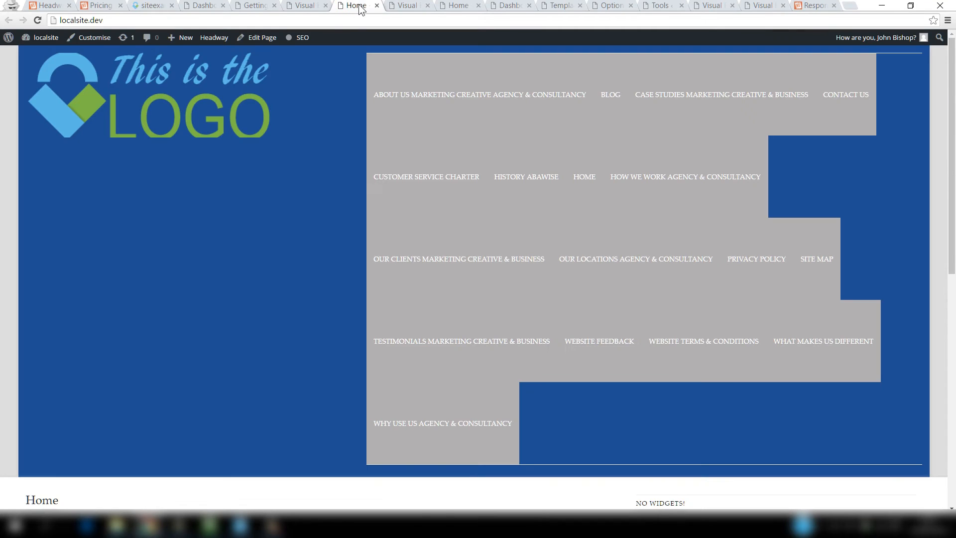
pyautogui.click(356, 6)
pyautogui.click(40, 21)
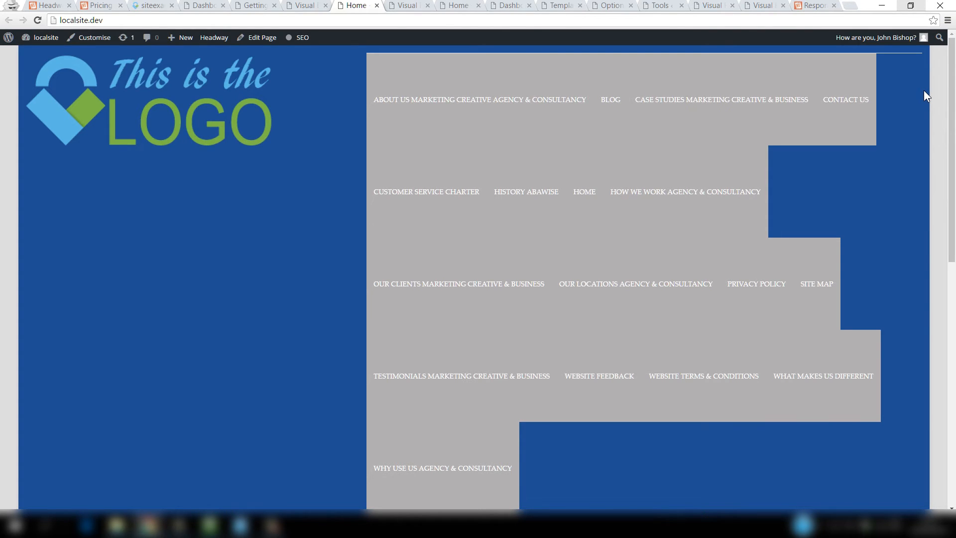
# Shrink the browser window to phone width to examine the responsive home page and expand its navigation dropdown.
pyautogui.click(910, 6)
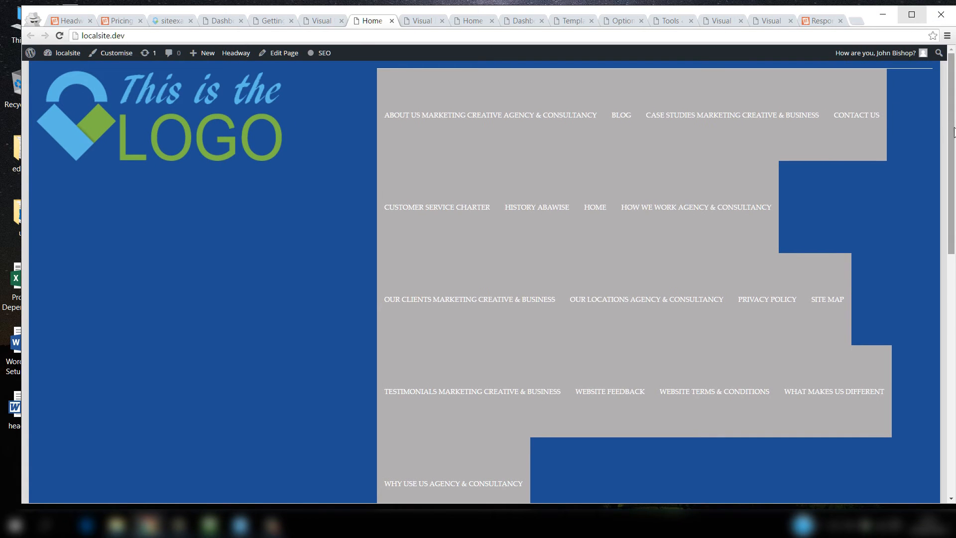
pyautogui.moveTo(952, 127); pyautogui.dragTo(641, 127)
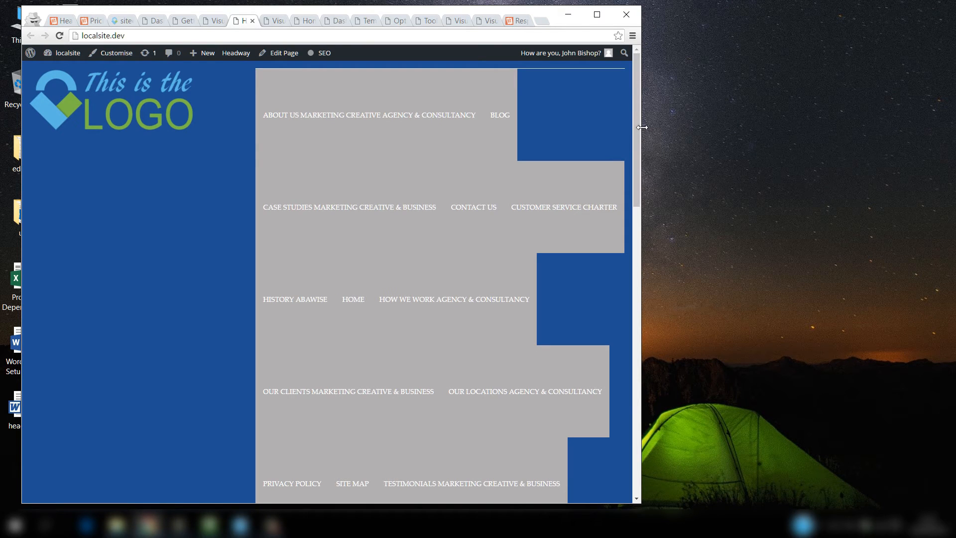
pyautogui.moveTo(643, 127); pyautogui.dragTo(320, 118)
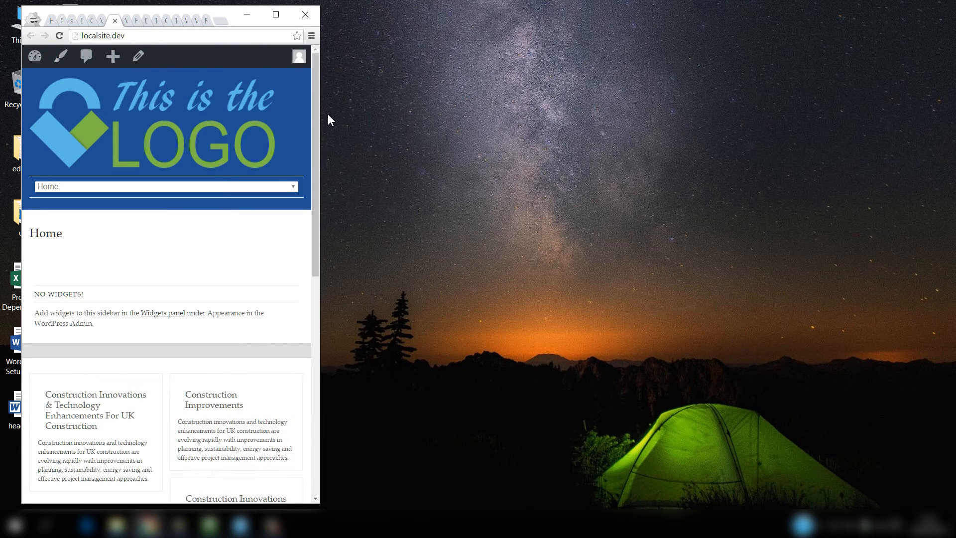
pyautogui.click(275, 188)
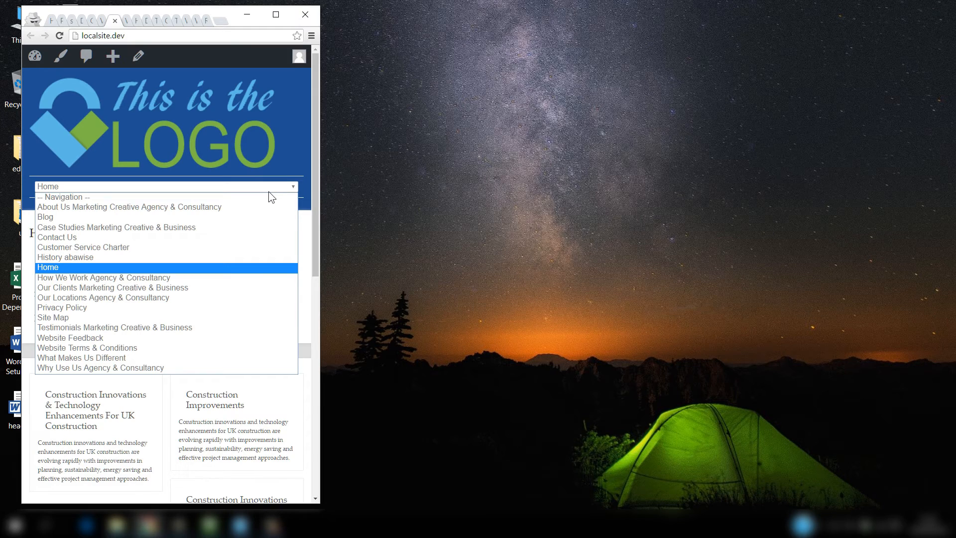
# Maximize the browser, return to the visual editor, and open the Navigation block's options in an enlarged settings area.
pyautogui.click(276, 16)
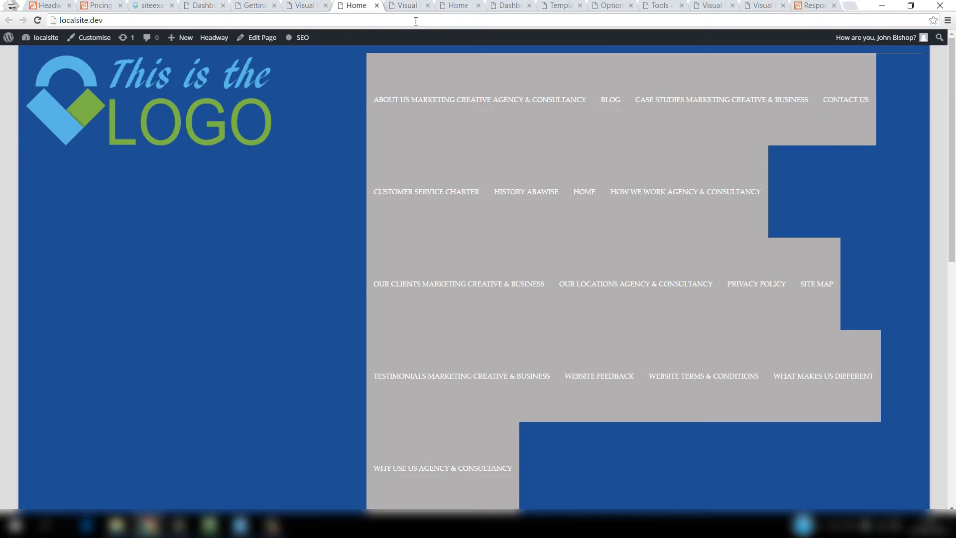
pyautogui.click(303, 7)
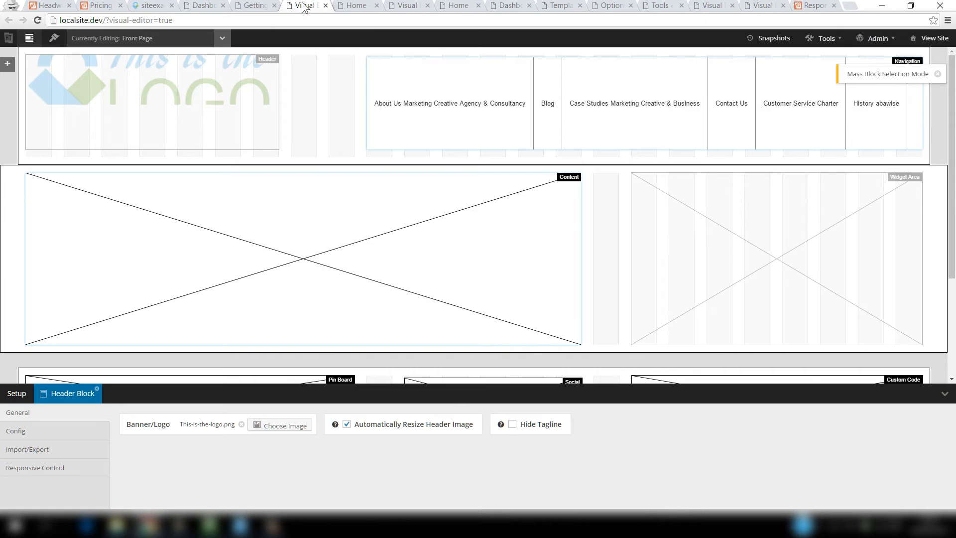
pyautogui.rightClick(504, 86)
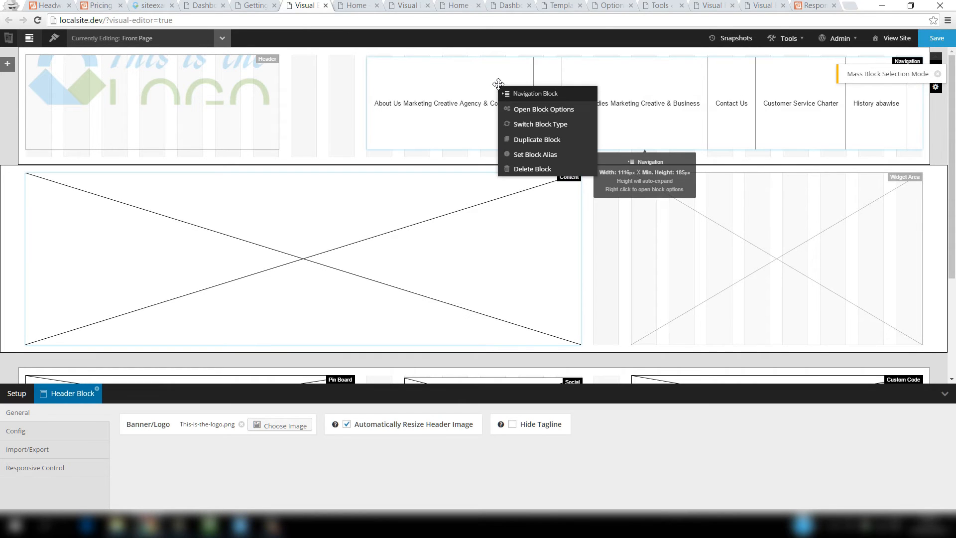
pyautogui.click(553, 111)
pyautogui.moveTo(310, 384); pyautogui.dragTo(314, 279)
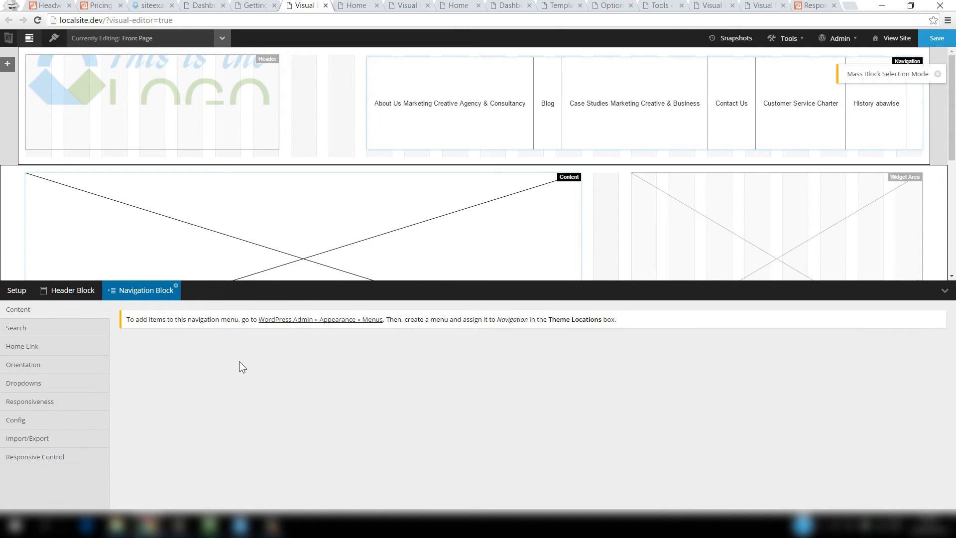
# Examine the Navigation block's search settings, including the search position choices and the placeholder text.
pyautogui.click(31, 328)
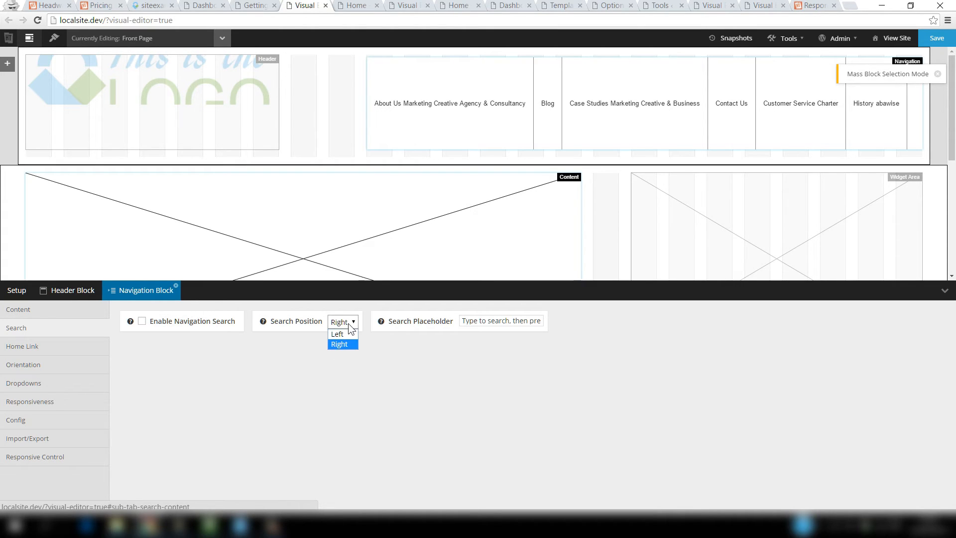
pyautogui.click(474, 322)
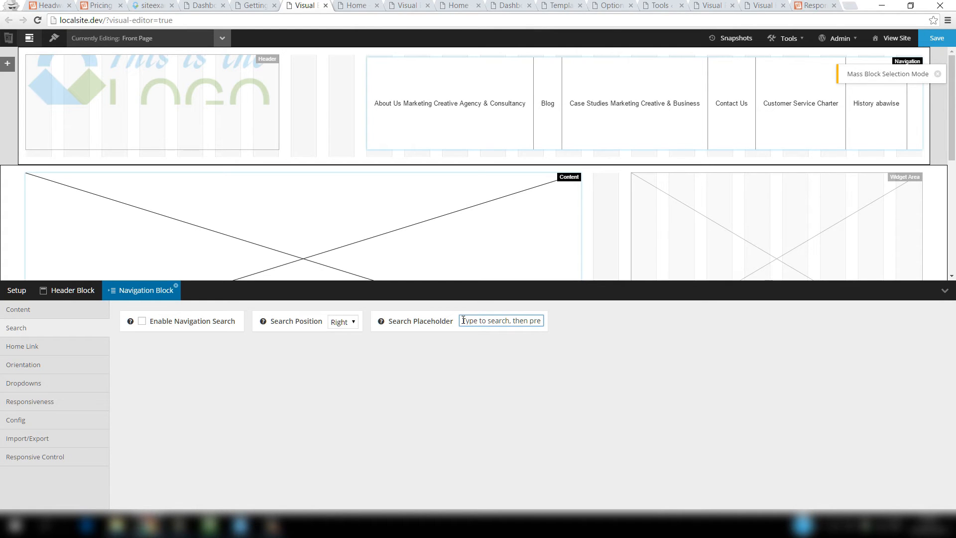
pyautogui.moveTo(463, 320); pyautogui.dragTo(410, 324)
pyautogui.click(519, 321)
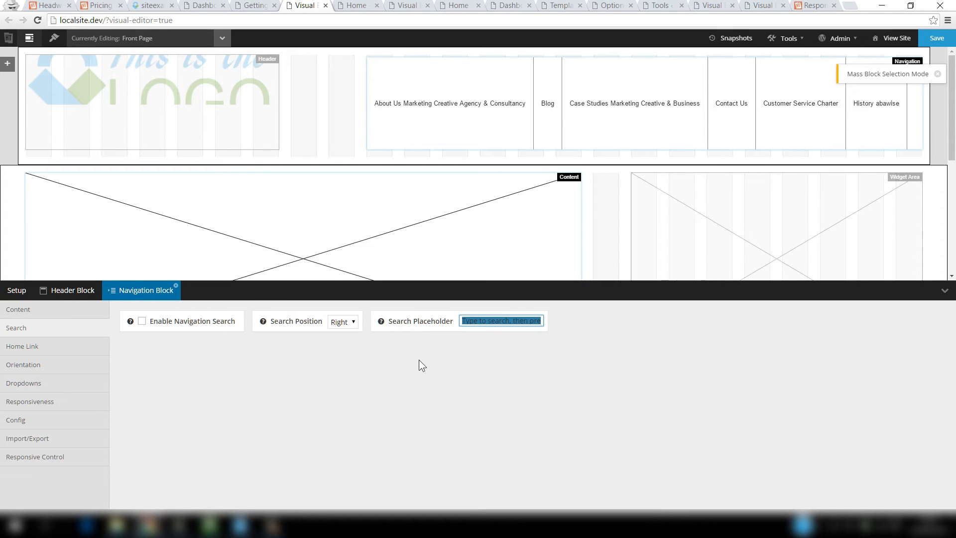
# Examine the Navigation block's home link, orientation and dropdown settings, including the alignment and drop down effect choices.
pyautogui.click(76, 349)
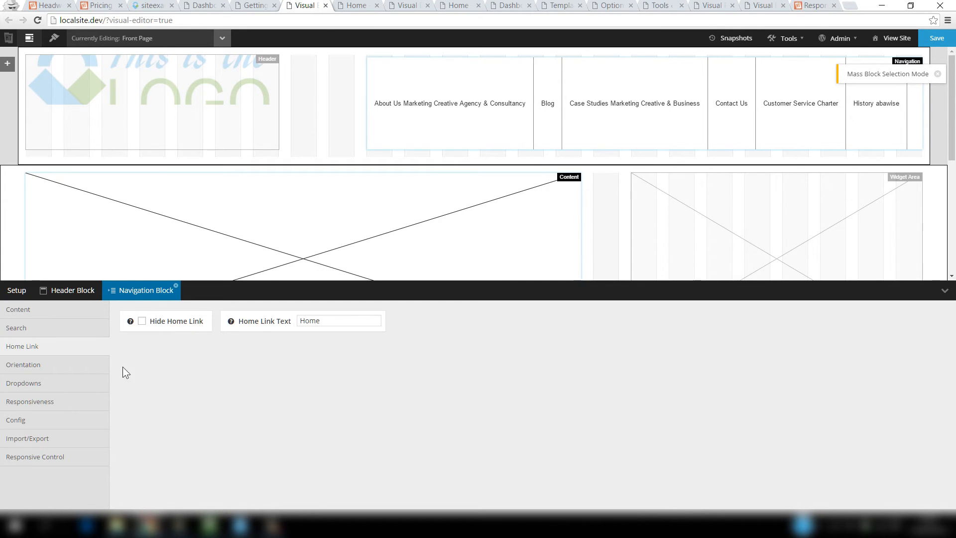
pyautogui.click(54, 367)
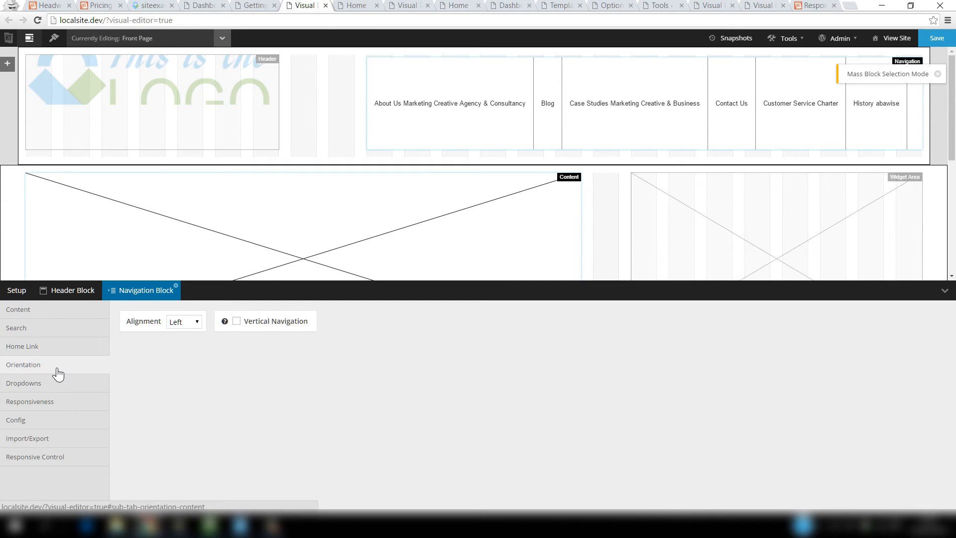
pyautogui.click(190, 321)
pyautogui.click(191, 320)
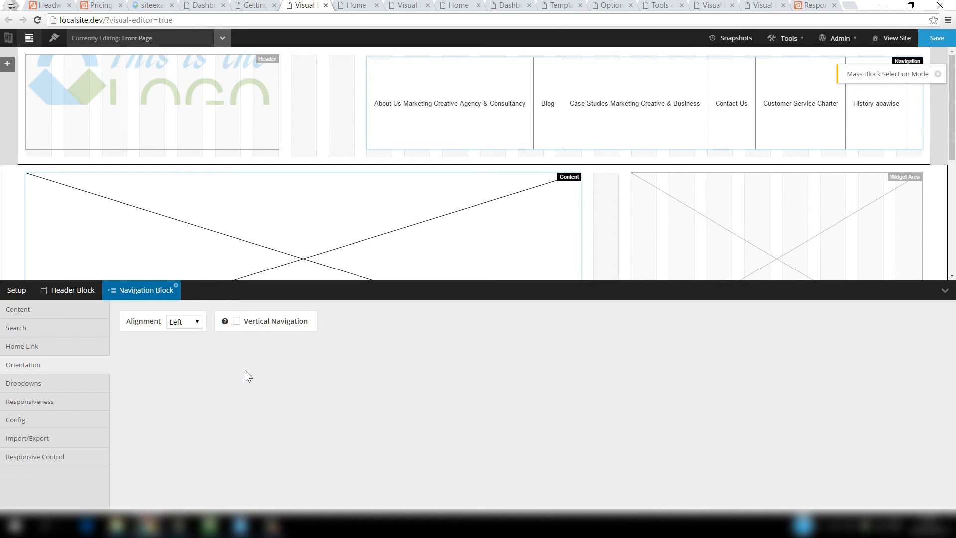
pyautogui.click(82, 388)
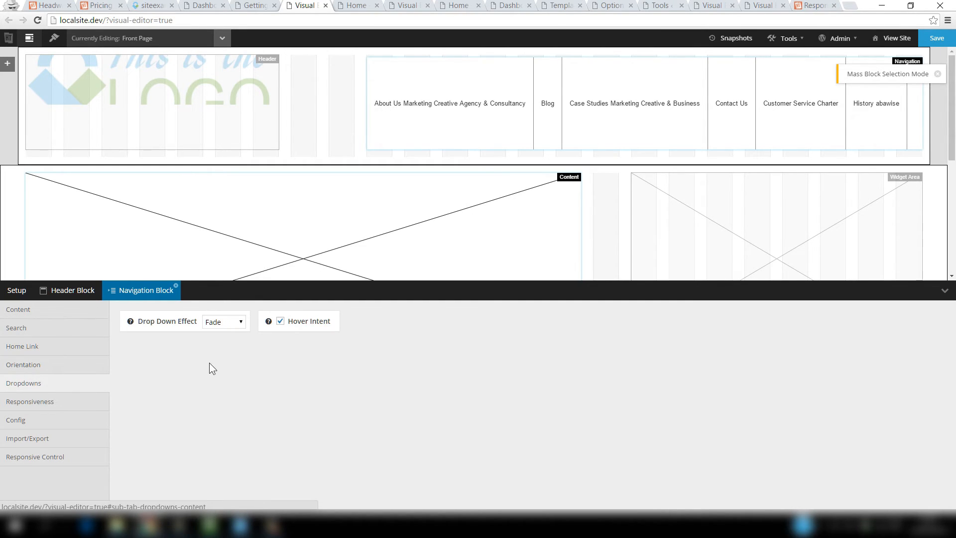
pyautogui.click(228, 323)
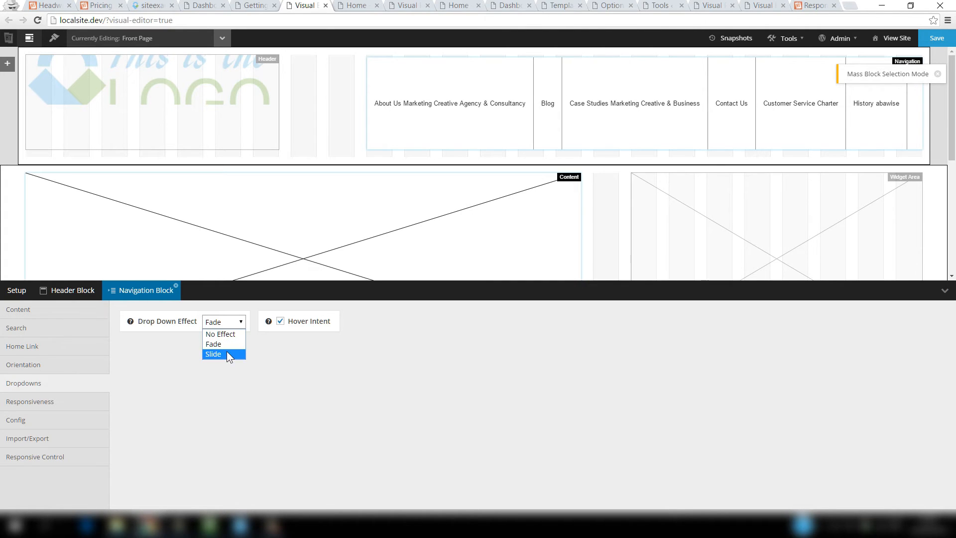
pyautogui.click(279, 351)
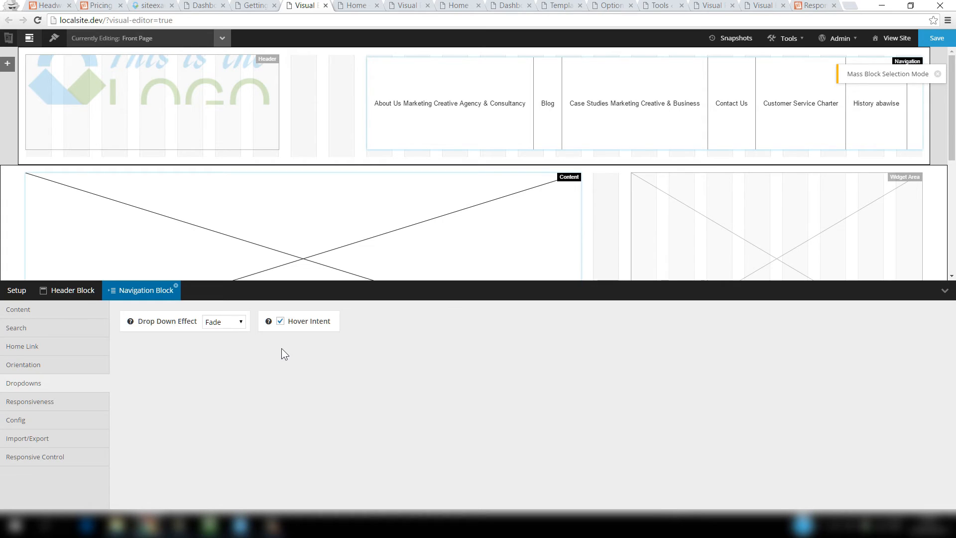
pyautogui.moveTo(269, 325)
pyautogui.moveTo(131, 326)
# Turn off Responsive Select for the Navigation block, save, and reload the live home page.
pyautogui.click(64, 401)
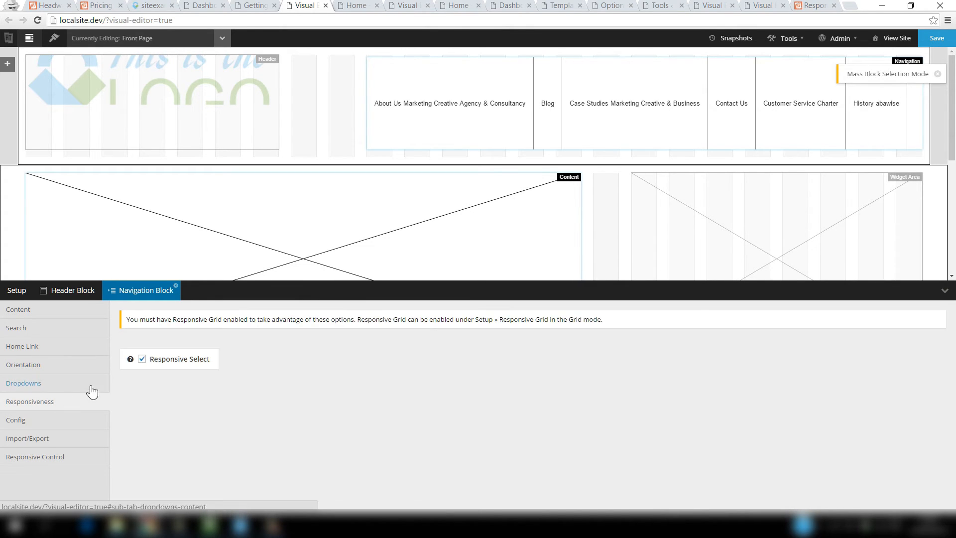
pyautogui.click(142, 359)
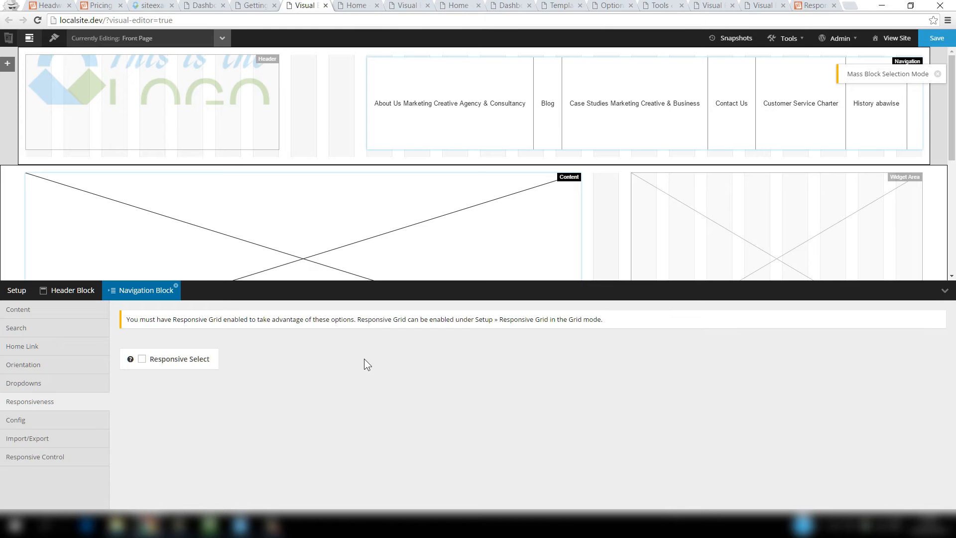
pyautogui.click(932, 37)
pyautogui.click(356, 6)
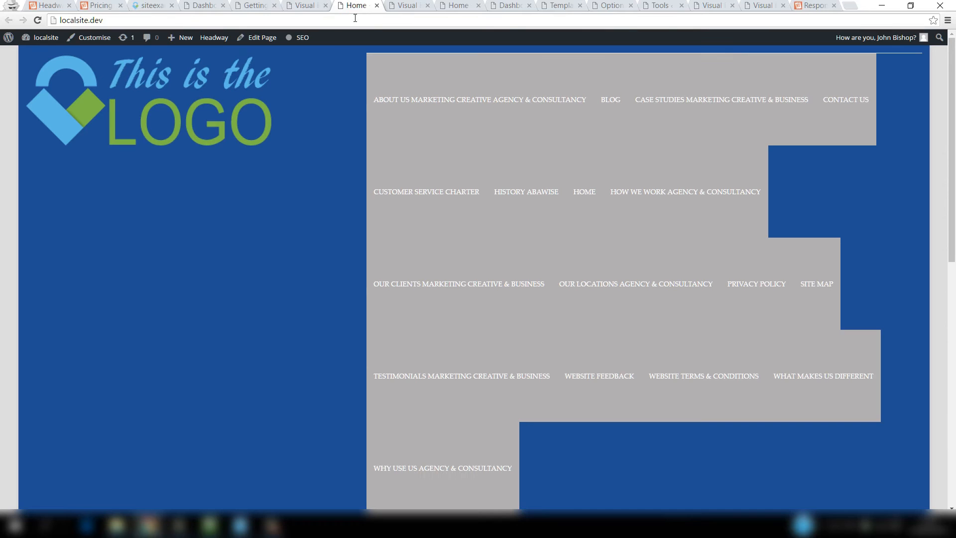
pyautogui.click(38, 19)
# Shrink the browser window to phone width, examine the menu down the narrow home page, and maximize the window again.
pyautogui.click(914, 5)
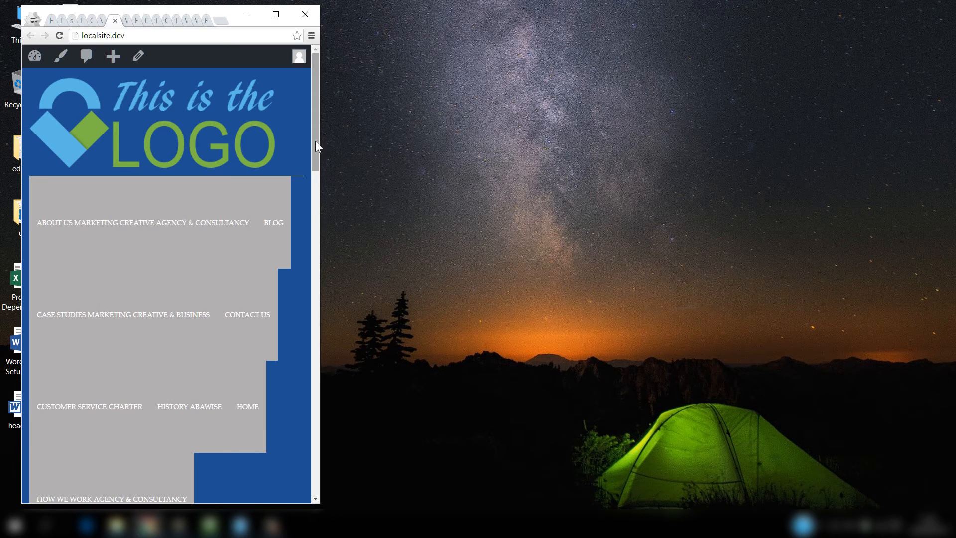
pyautogui.moveTo(315, 141); pyautogui.dragTo(265, 275)
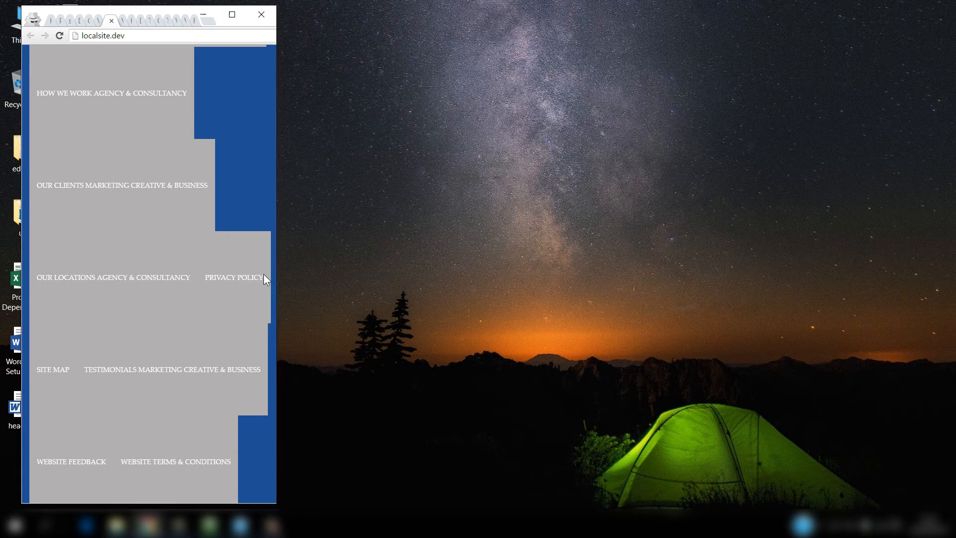
pyautogui.moveTo(269, 223); pyautogui.dragTo(271, 127)
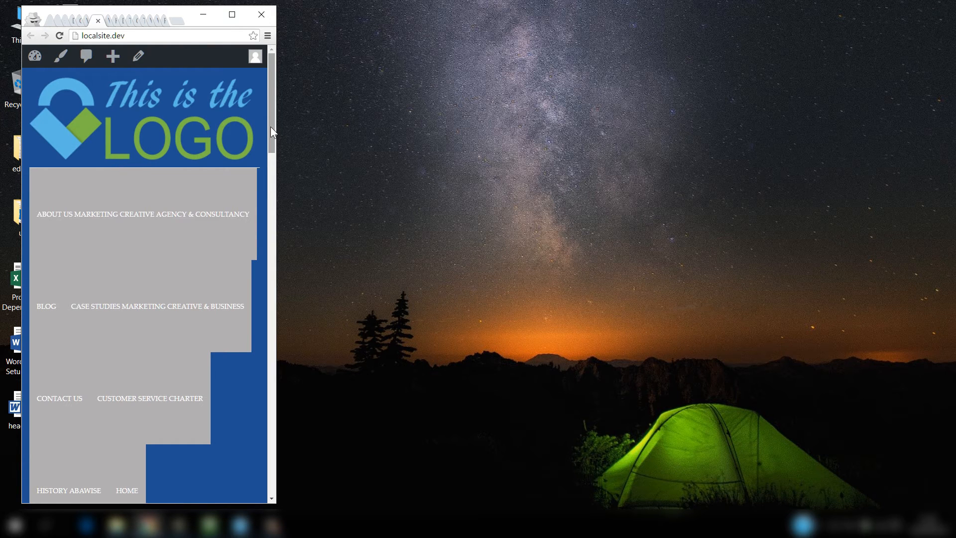
pyautogui.moveTo(271, 127); pyautogui.dragTo(277, 87)
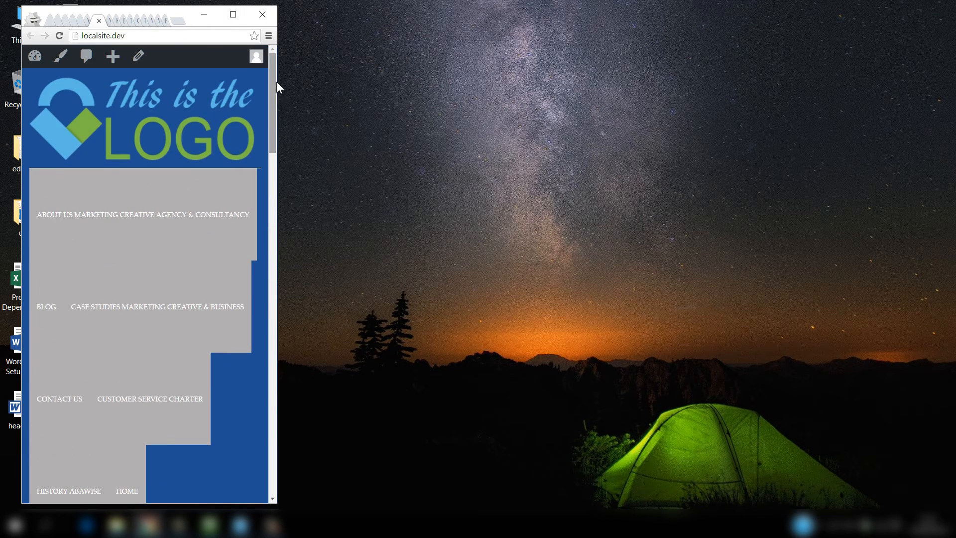
pyautogui.click(232, 14)
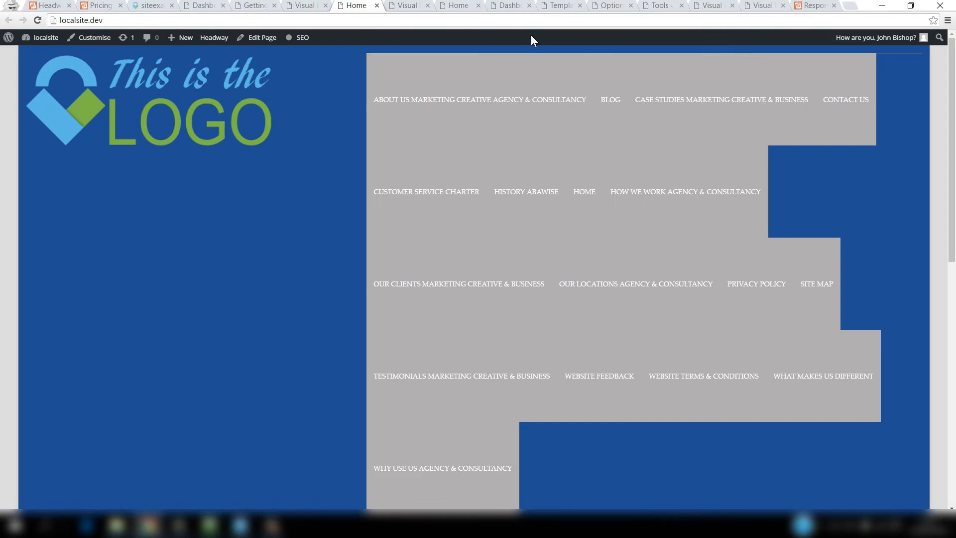
# Return to the visual editor and set the Navigation block's alias to Primary Navigation.
pyautogui.click(310, 6)
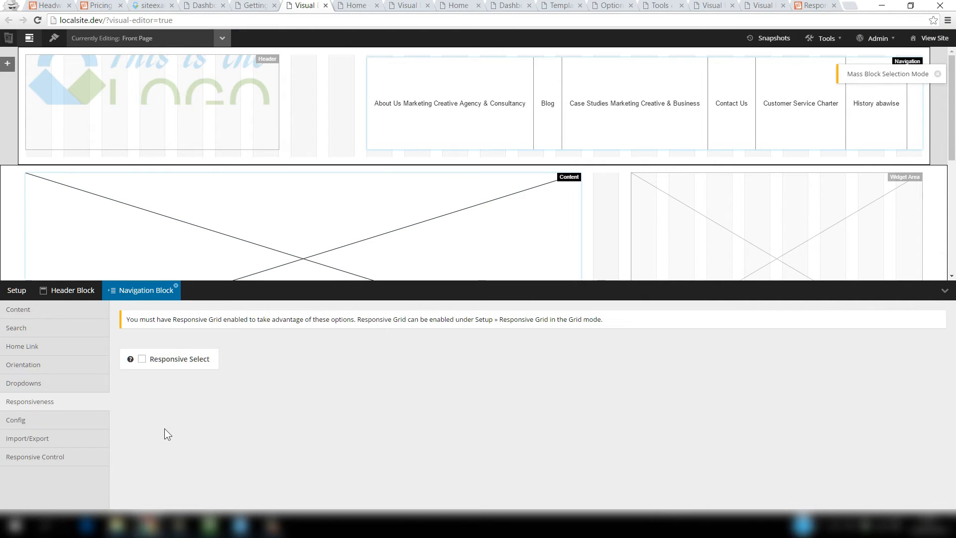
pyautogui.click(47, 424)
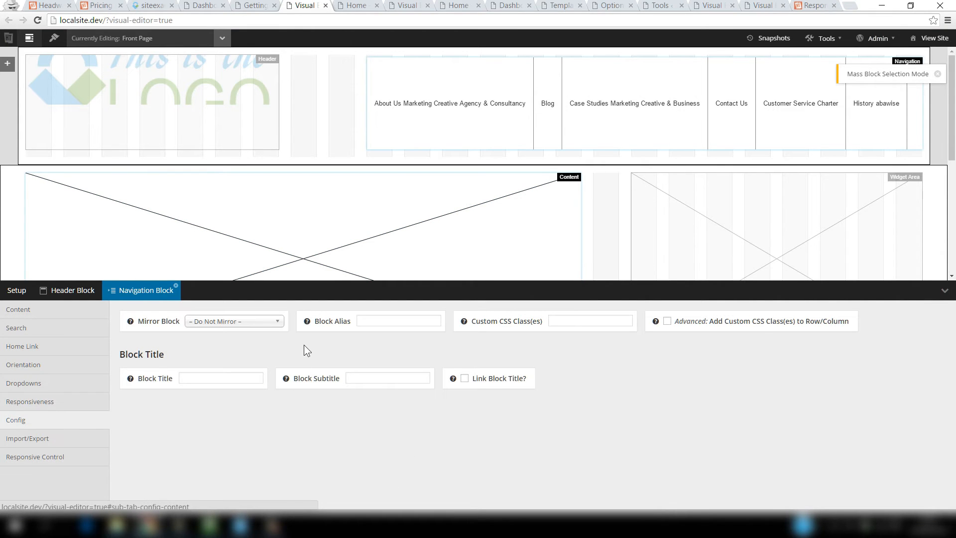
pyautogui.click(375, 321)
pyautogui.write('Primary Navigation')
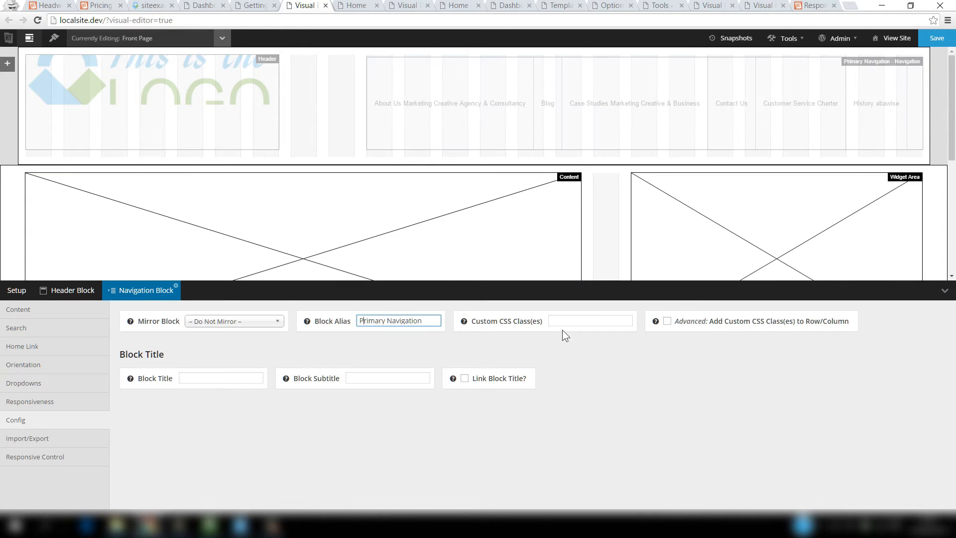
pyautogui.click(566, 323)
# Examine the header area of the example.dev site as a reference for custom block styling and return to the visual editor.
pyautogui.click(159, 6)
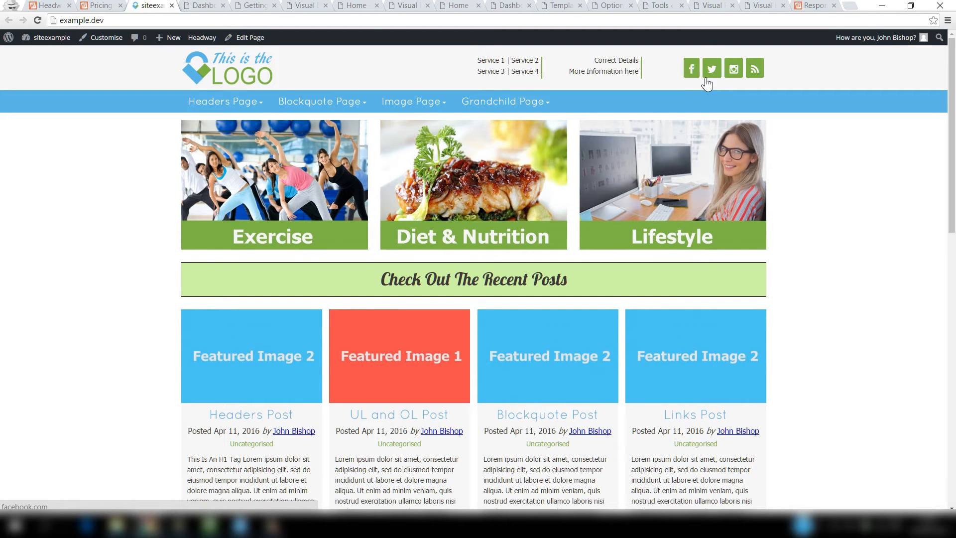
pyautogui.click(305, 5)
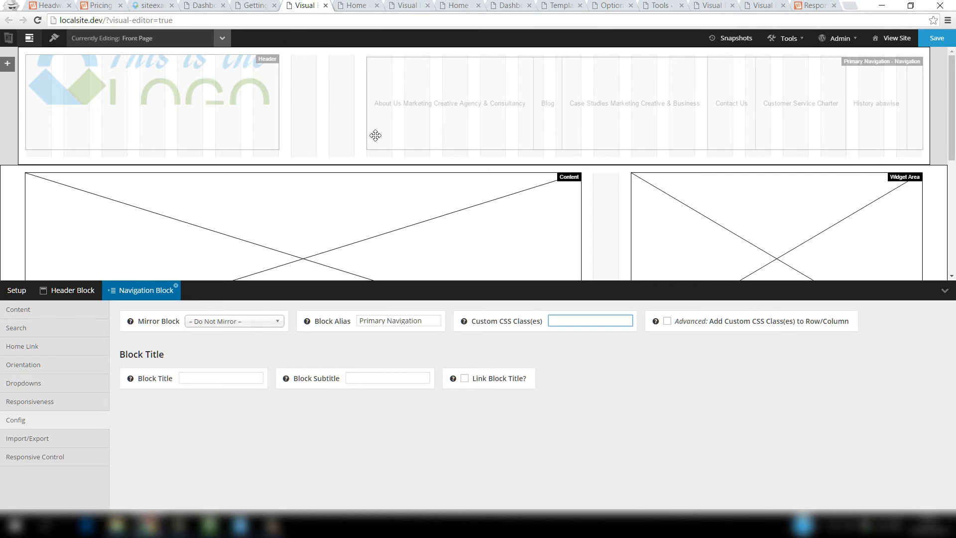
pyautogui.click(150, 5)
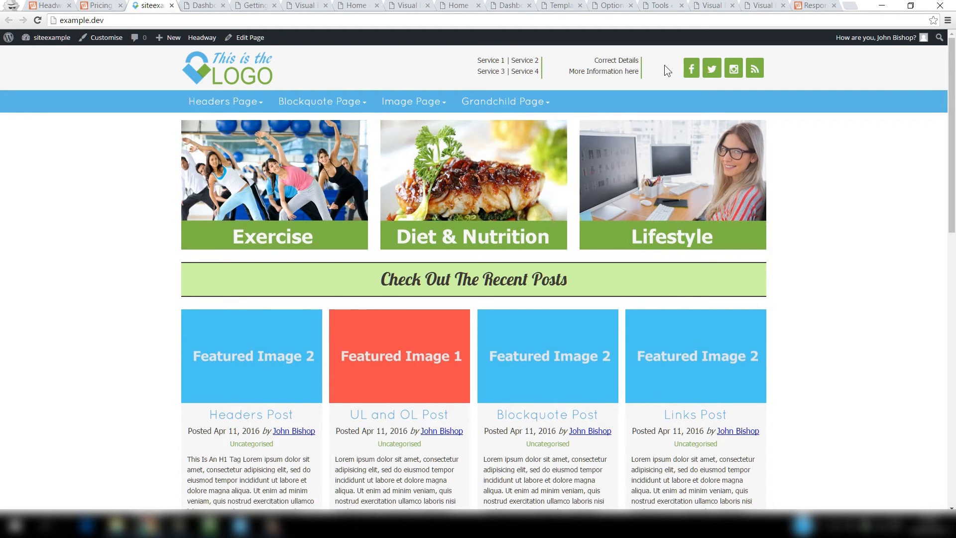
pyautogui.click(305, 6)
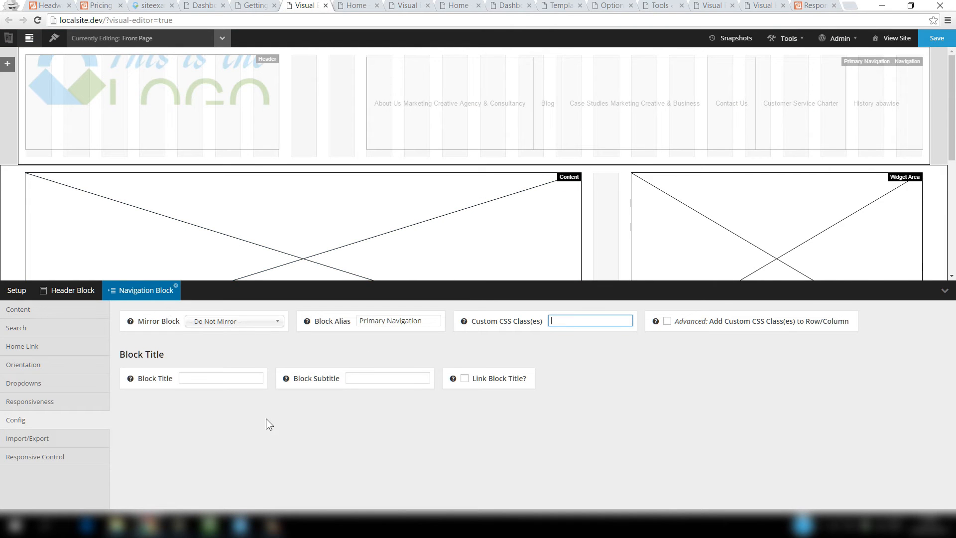
# Set a responsive breakpoint of 1024px - Popular Tablet Landscape for the Navigation block, applied as Min Width.
pyautogui.click(75, 439)
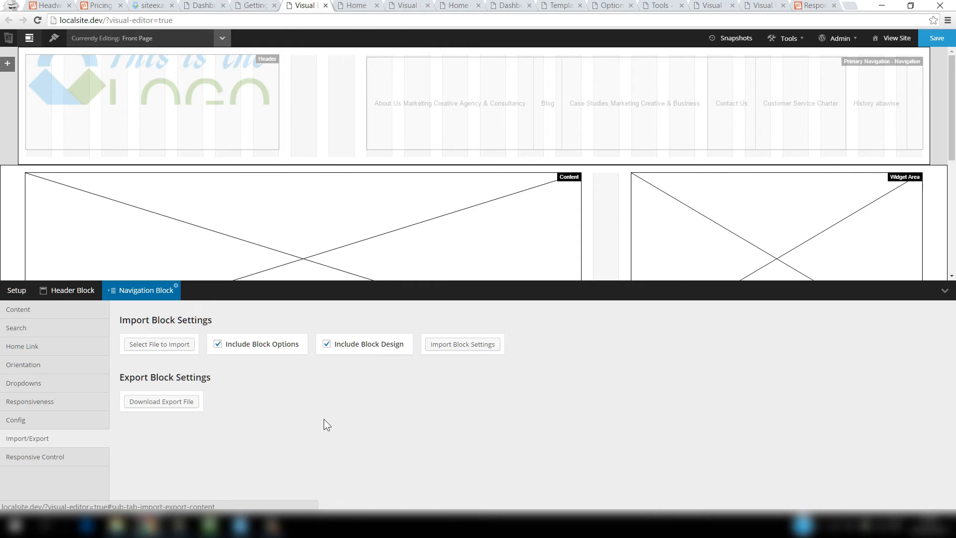
pyautogui.click(78, 456)
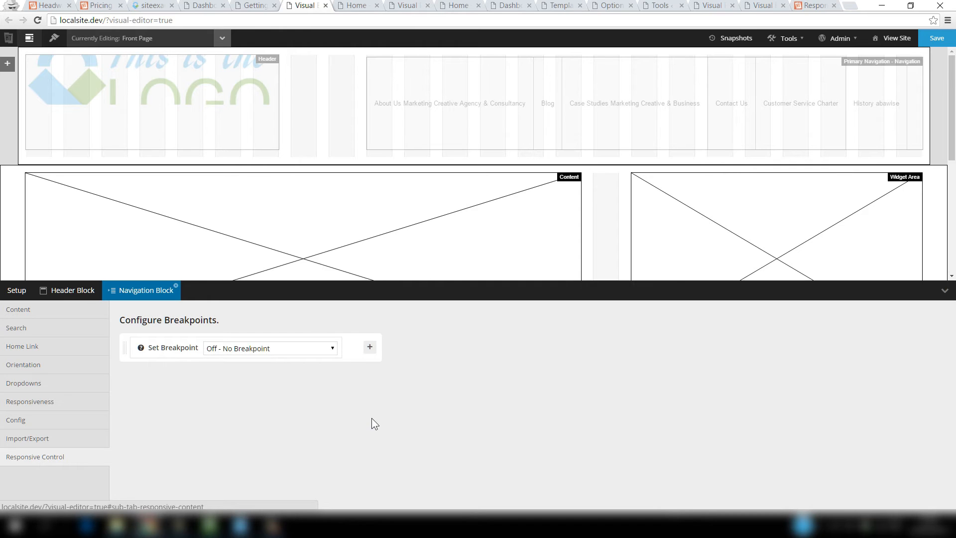
pyautogui.click(330, 349)
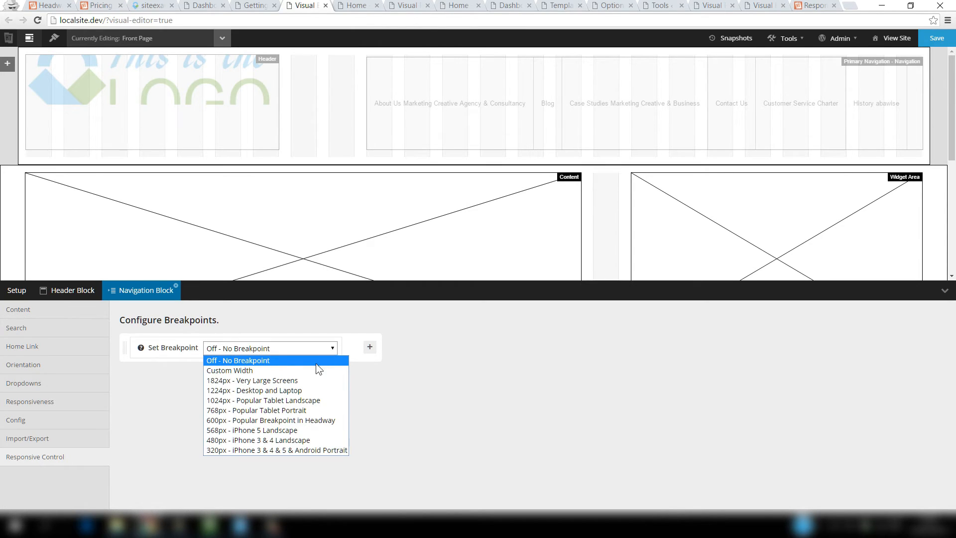
pyautogui.click(276, 399)
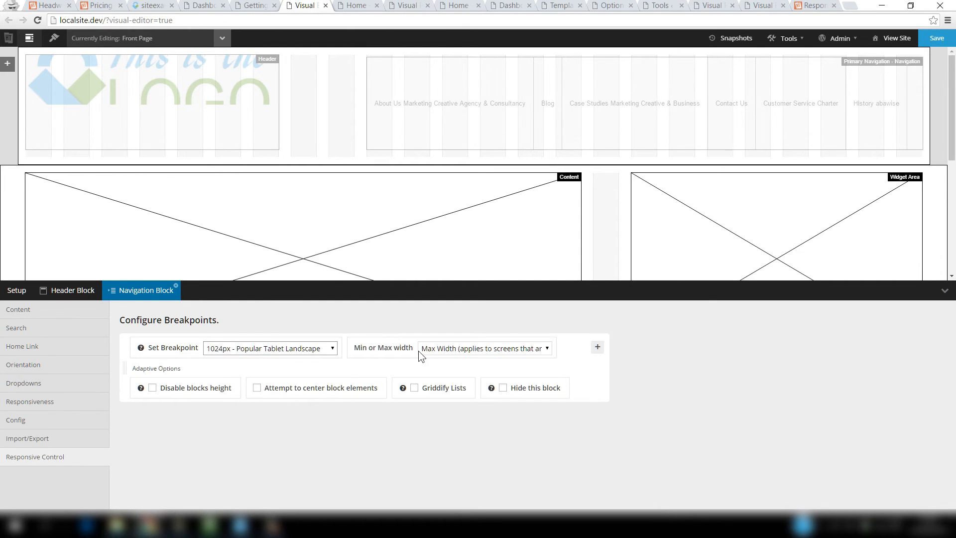
pyautogui.click(473, 349)
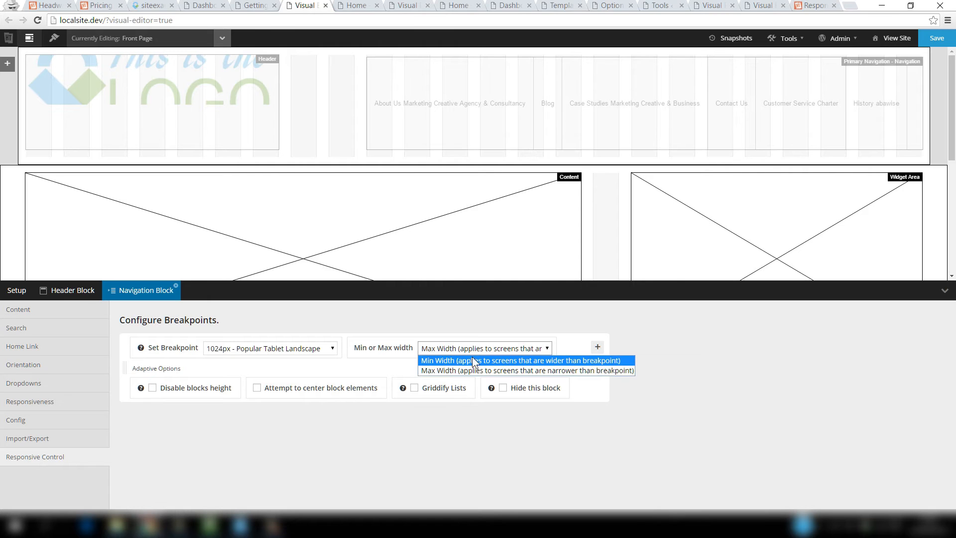
pyautogui.click(473, 349)
pyautogui.click(473, 347)
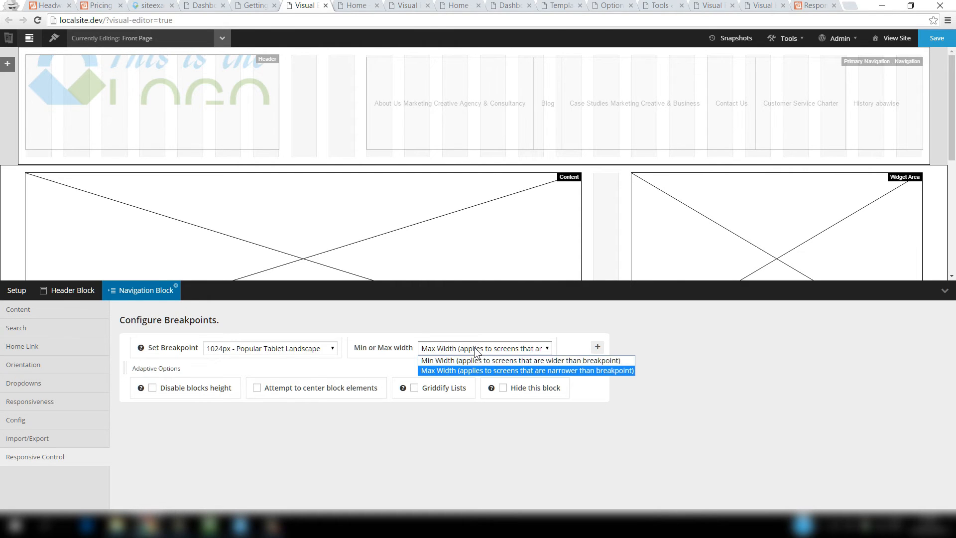
pyautogui.click(476, 360)
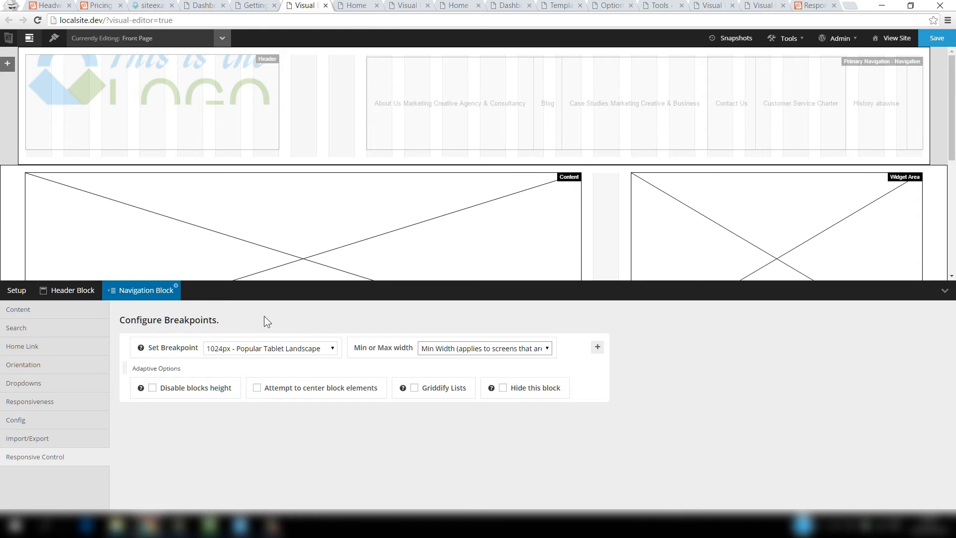
# Review the global responsive grid settings and go to the Navigation block's custom CSS class setting.
pyautogui.click(19, 292)
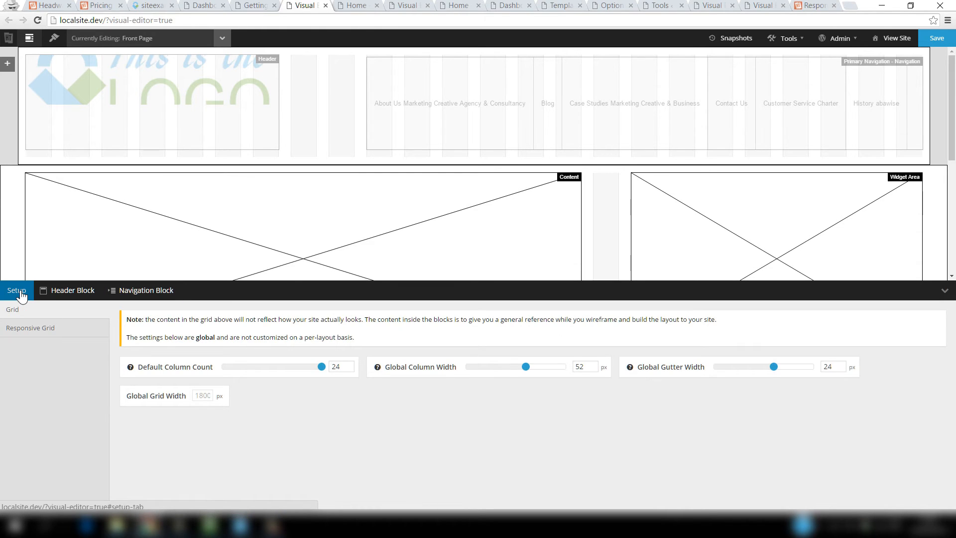
pyautogui.click(40, 328)
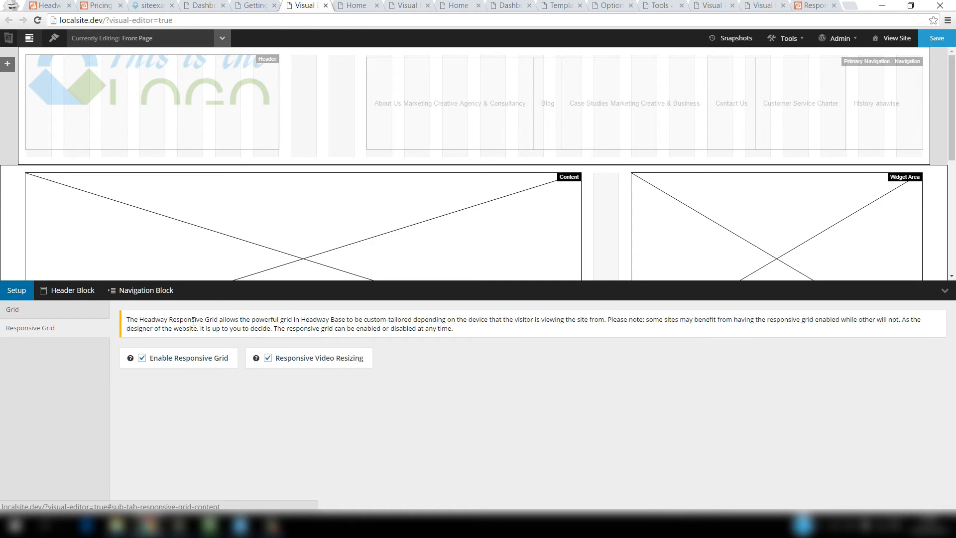
pyautogui.click(146, 291)
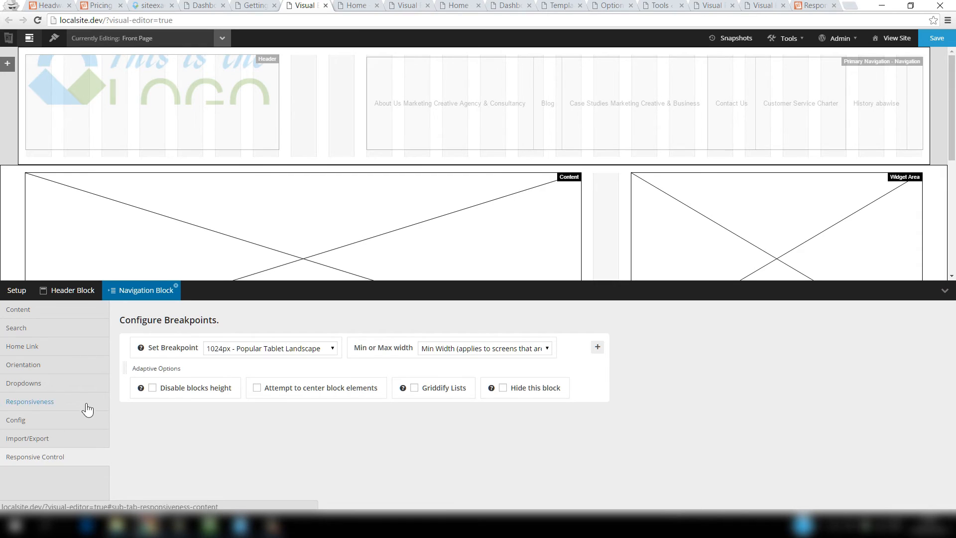
pyautogui.click(64, 421)
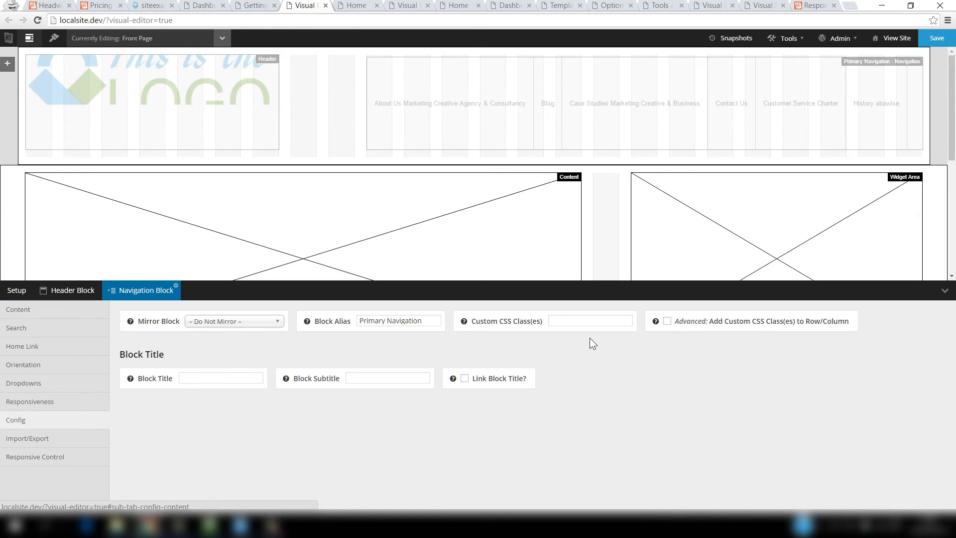
pyautogui.click(562, 319)
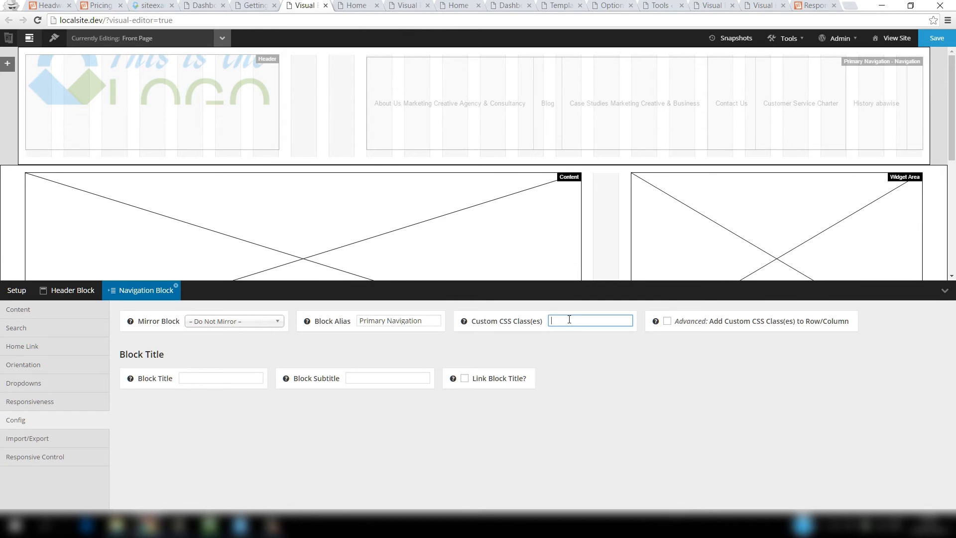
# Open the custom CSS code editor from the Front Page's design mode.
pyautogui.click(406, 7)
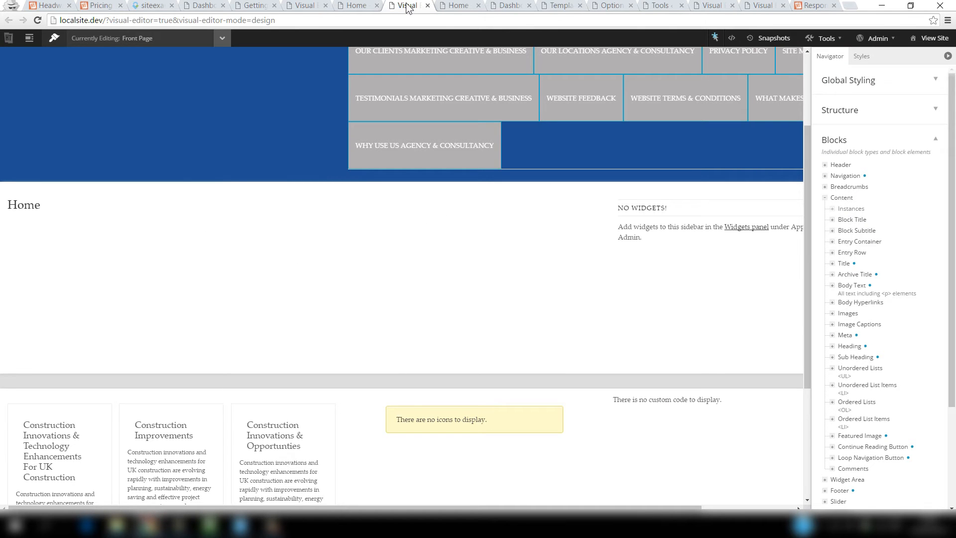
pyautogui.click(731, 39)
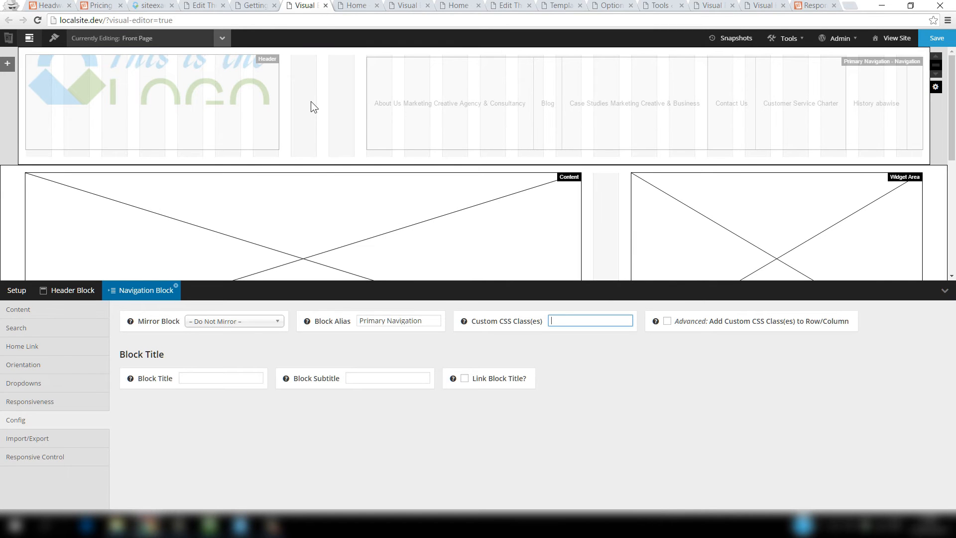
# Examine the page body text media queries in the Example Child theme's style.css alongside the example.dev home page.
pyautogui.click(508, 5)
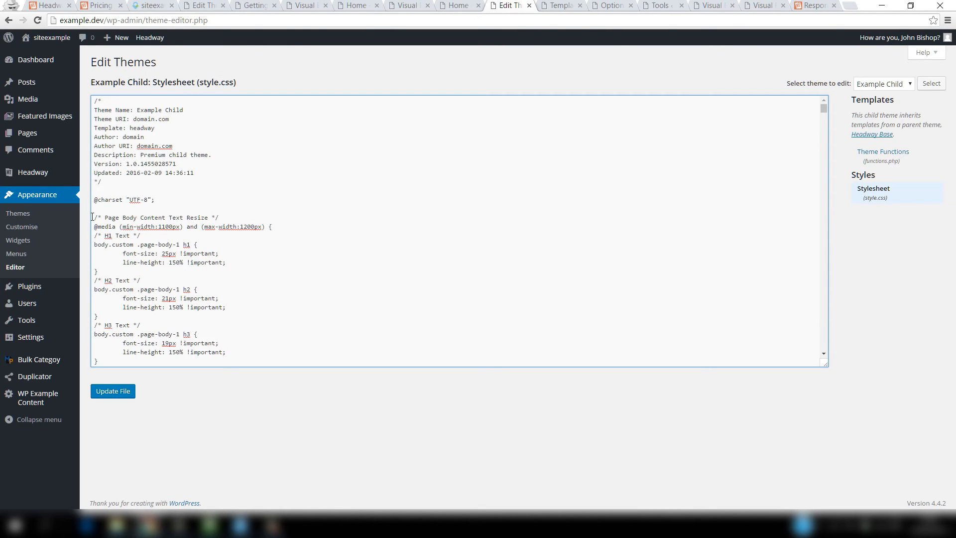
pyautogui.moveTo(92, 217); pyautogui.dragTo(216, 314)
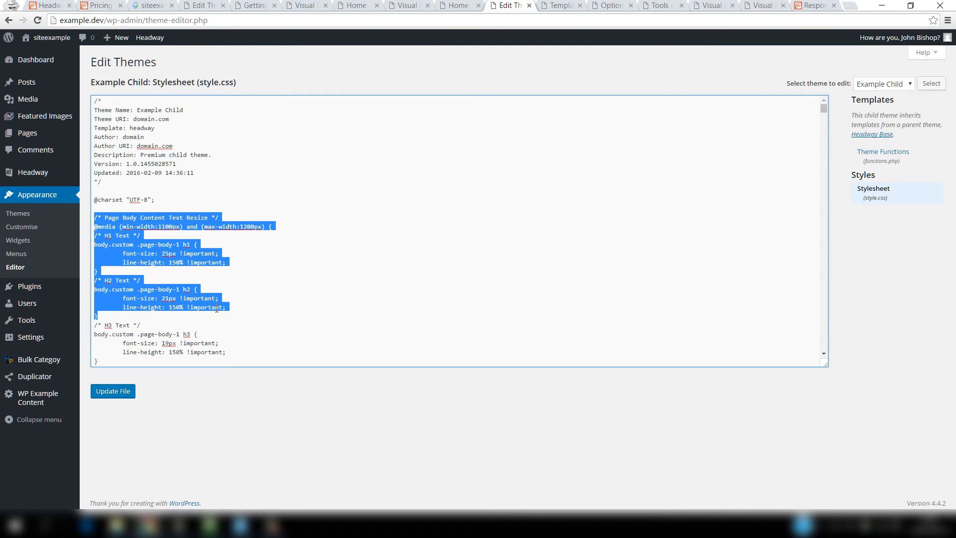
pyautogui.scroll(-6, 176, 279)
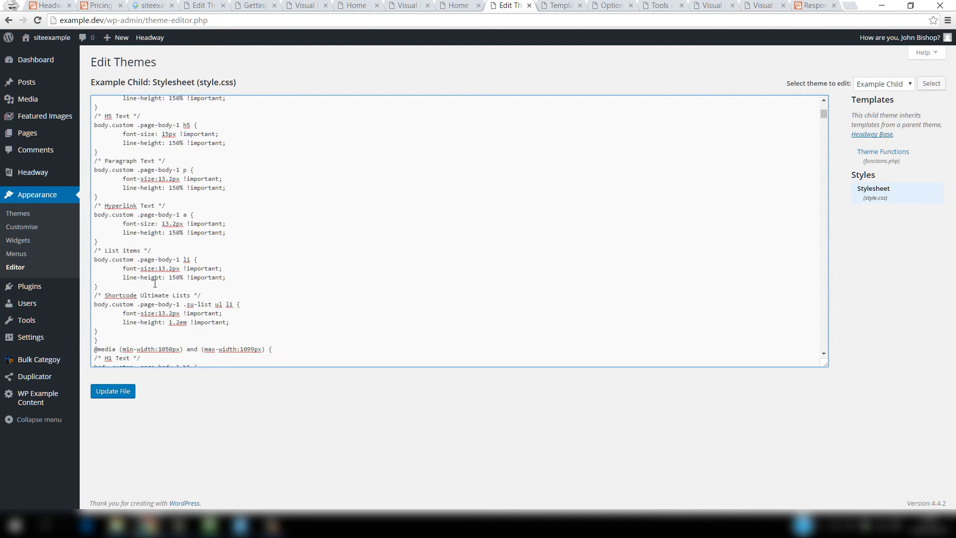
pyautogui.scroll(-1, 155, 283)
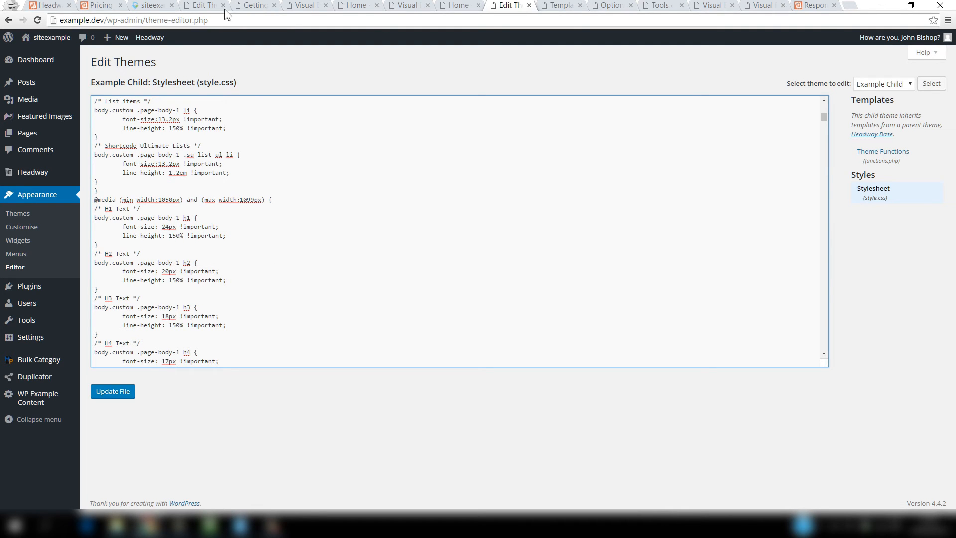
pyautogui.click(150, 6)
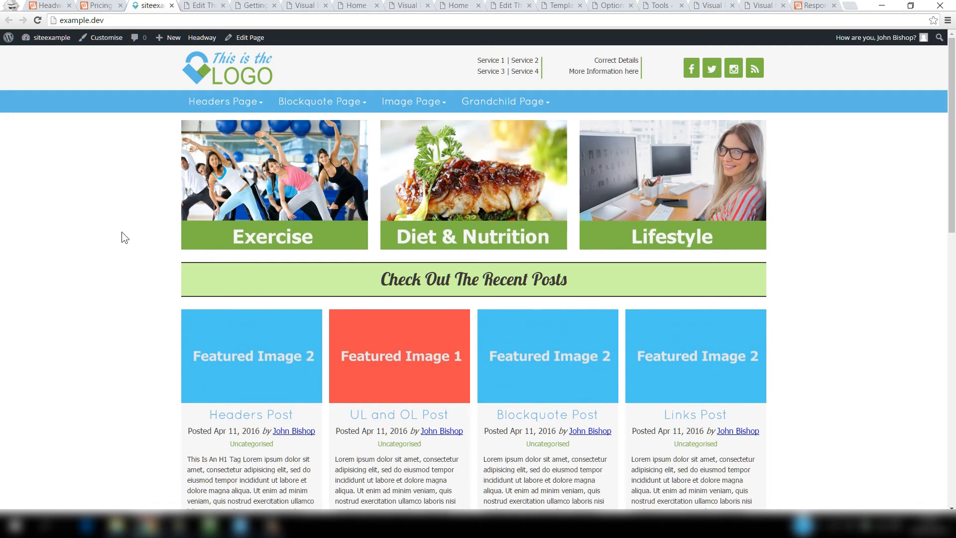
pyautogui.click(513, 6)
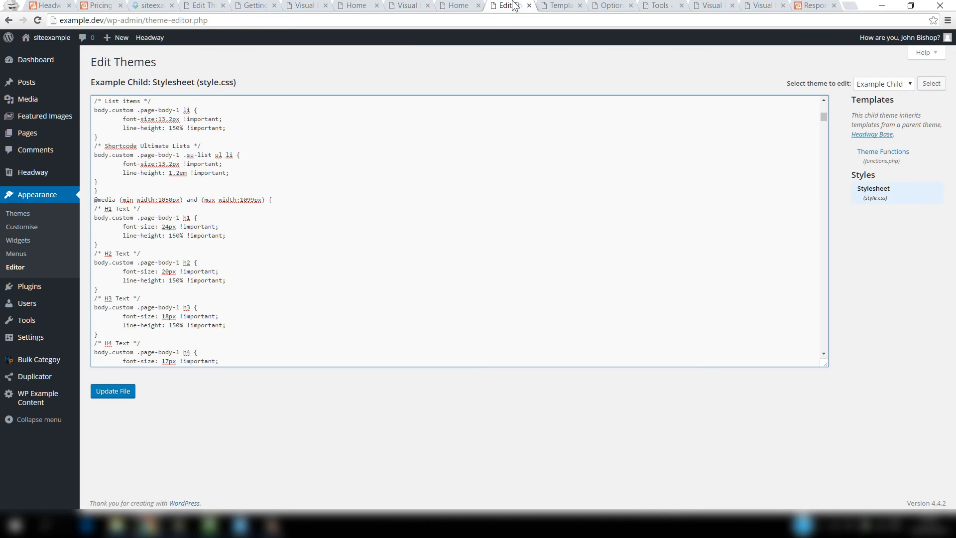
# Shrink the browser window to phone width, examine the example.dev home page down its length, and widen the window again.
pyautogui.click(159, 7)
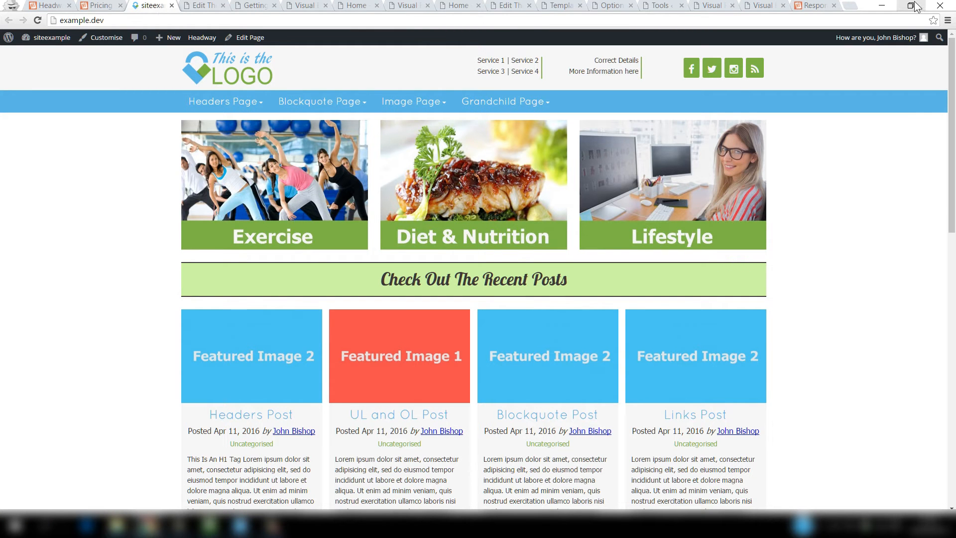
pyautogui.click(914, 6)
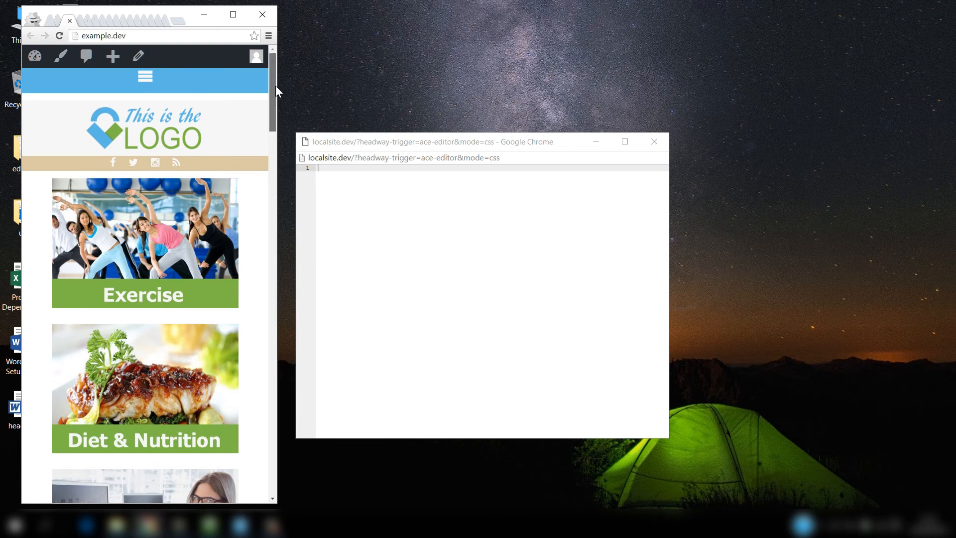
pyautogui.moveTo(276, 85); pyautogui.dragTo(273, 164)
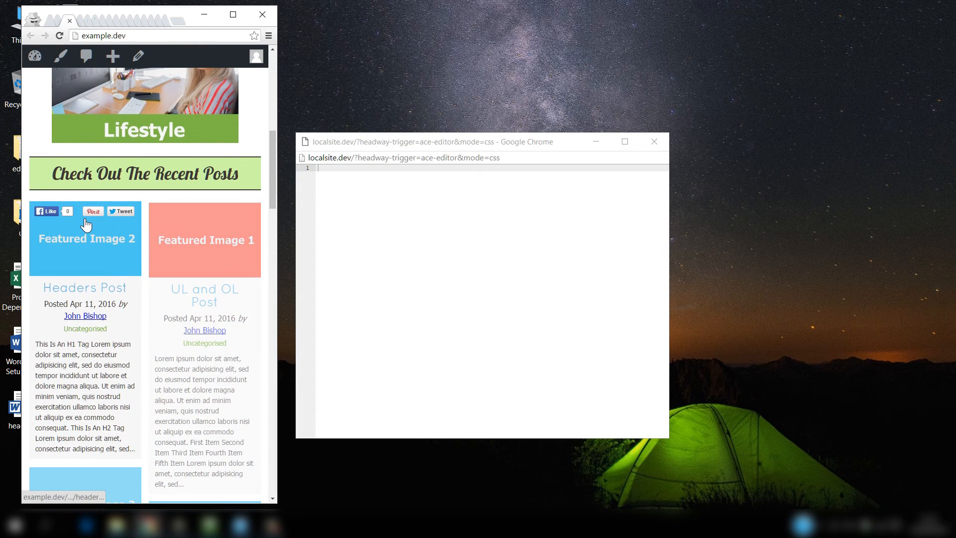
pyautogui.moveTo(203, 252)
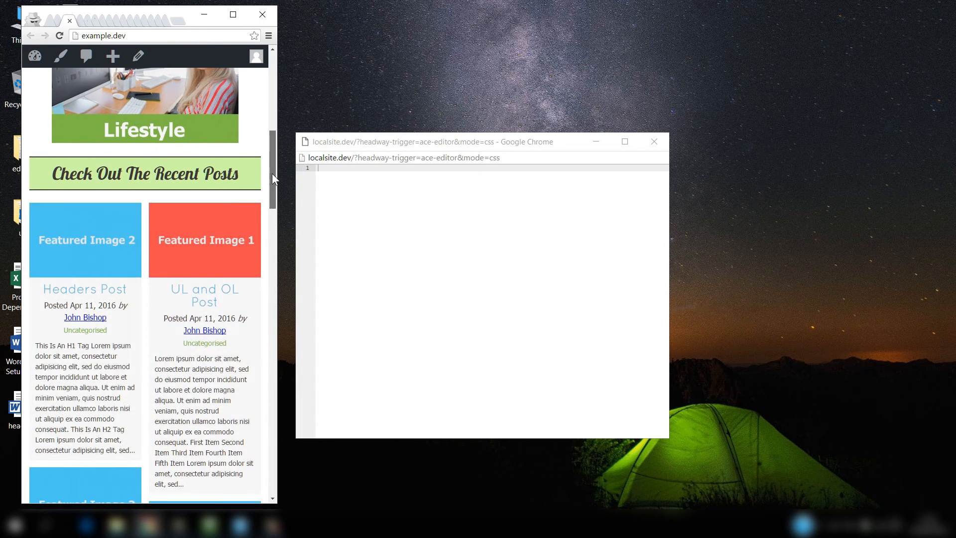
pyautogui.moveTo(273, 175); pyautogui.dragTo(277, 293)
pyautogui.moveTo(280, 194); pyautogui.dragTo(858, 108)
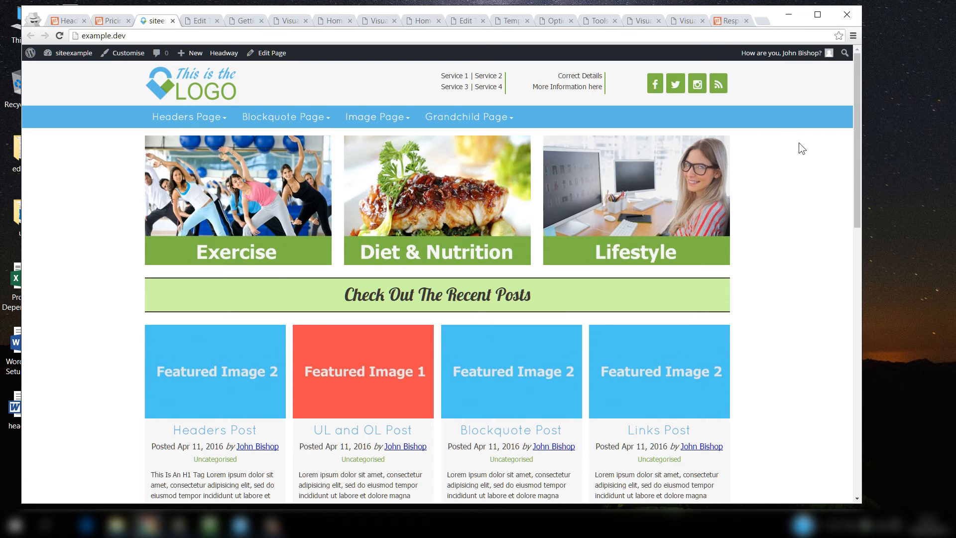
# Check the Enable Responsive Grid option in the localsite.dev visual editor.
pyautogui.click(289, 21)
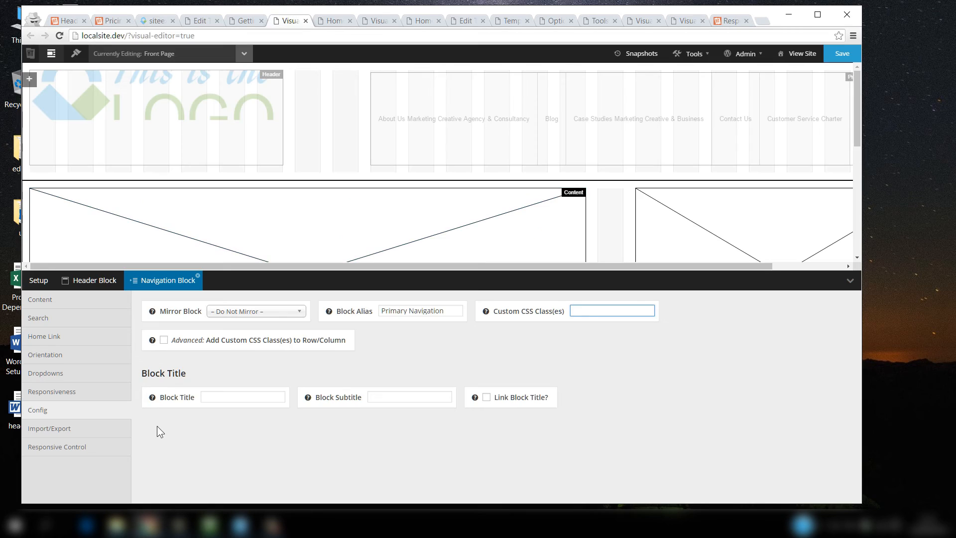
pyautogui.click(39, 280)
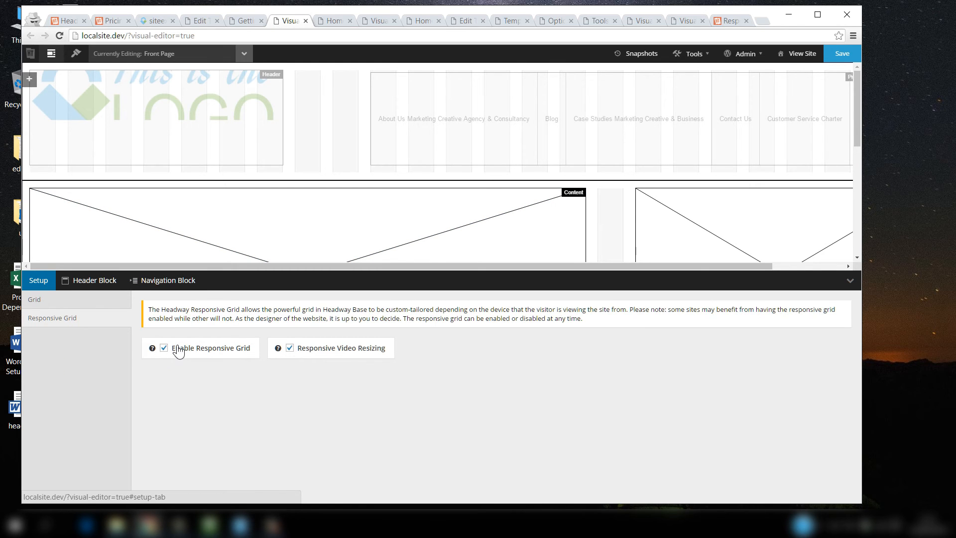
# Open the Logo Desktop block's configuration options in the example.dev visual editor and enlarge the options area.
pyautogui.click(156, 23)
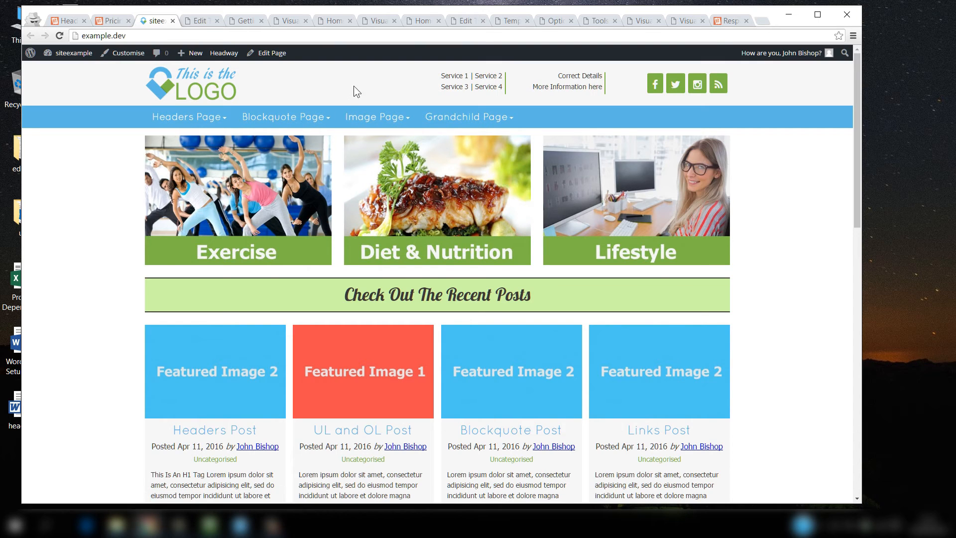
pyautogui.click(644, 24)
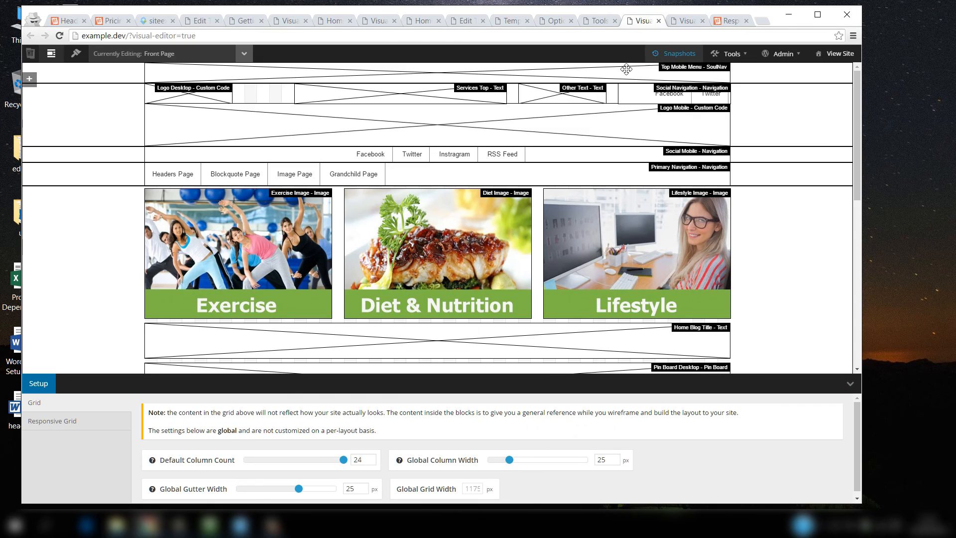
pyautogui.rightClick(178, 95)
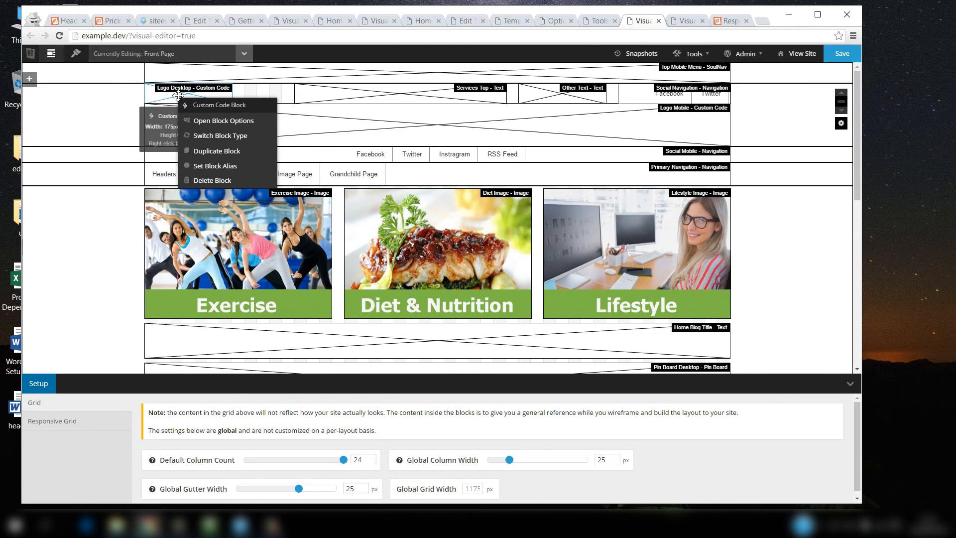
pyautogui.click(215, 119)
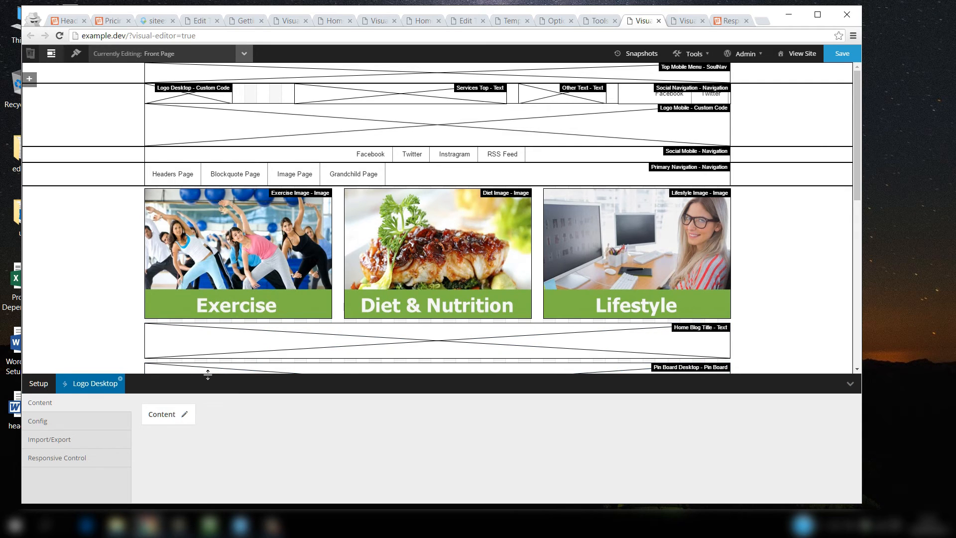
pyautogui.moveTo(208, 373); pyautogui.dragTo(210, 290)
pyautogui.click(71, 341)
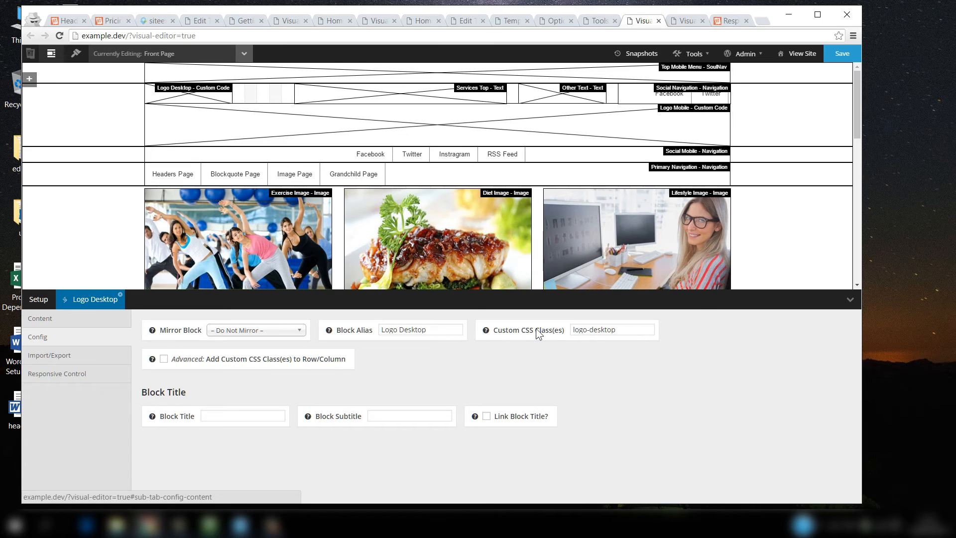
# Copy the Logo Desktop block's custom CSS class logo-desktop and search for it in the Example Child stylesheet.
pyautogui.click(626, 331)
pyautogui.moveTo(625, 331); pyautogui.dragTo(563, 330)
pyautogui.hotkey('ctrl', 'c')
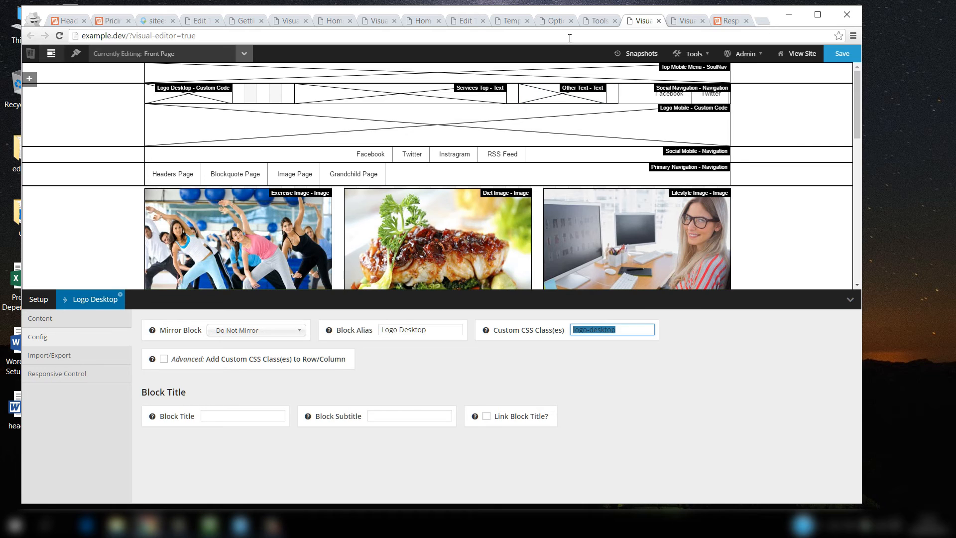
pyautogui.click(465, 21)
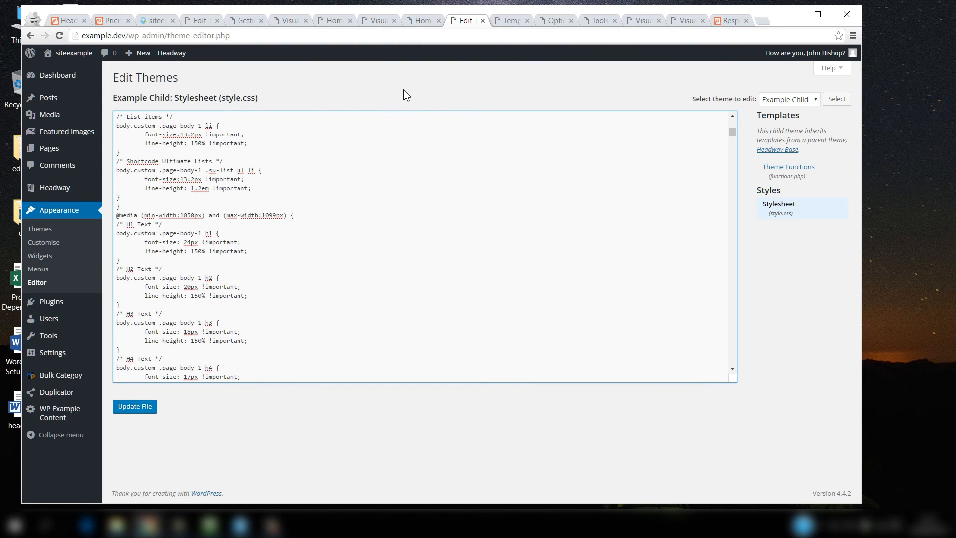
pyautogui.hotkey('ctrl', 'f')
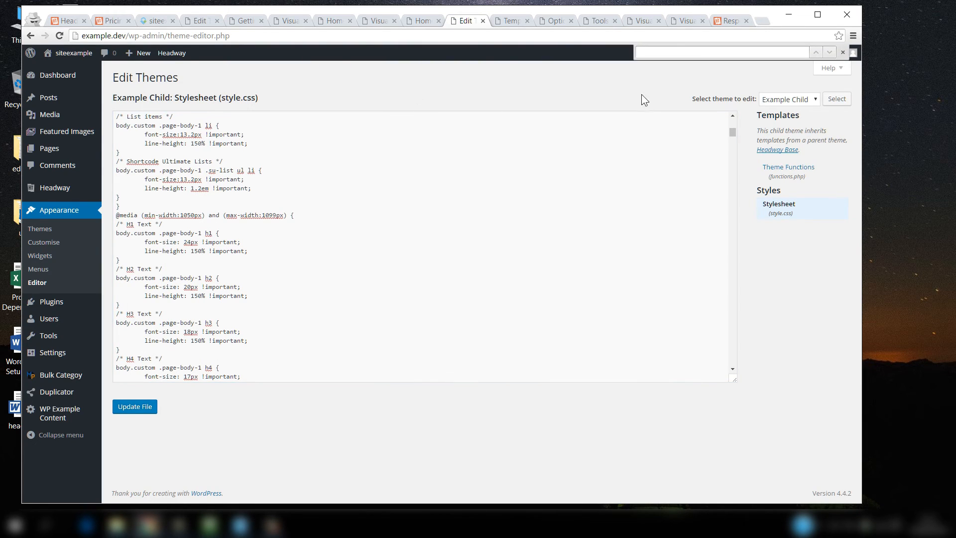
pyautogui.hotkey('ctrl', 'v')
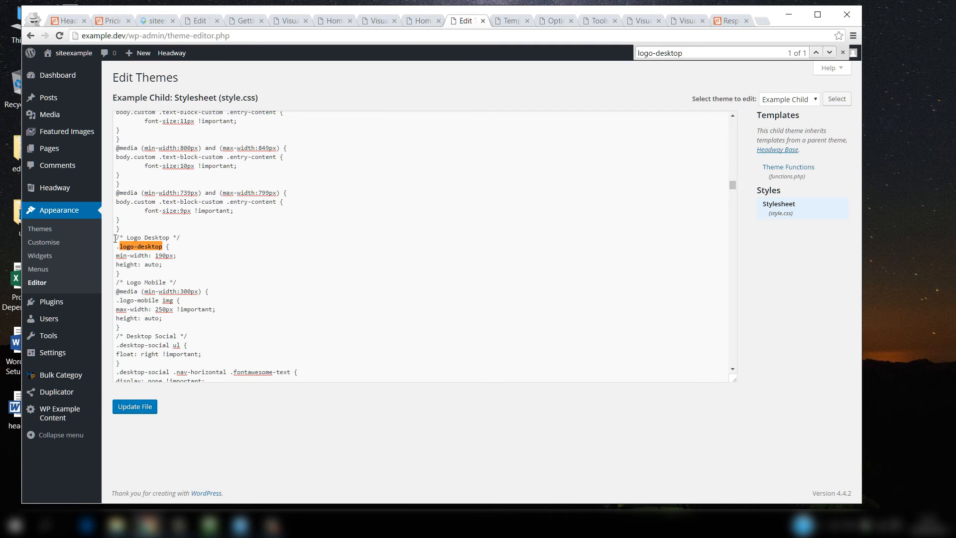
# Cut the Logo Desktop comment and its .logo-desktop rule out of style.css and update the file.
pyautogui.moveTo(115, 239); pyautogui.dragTo(169, 274)
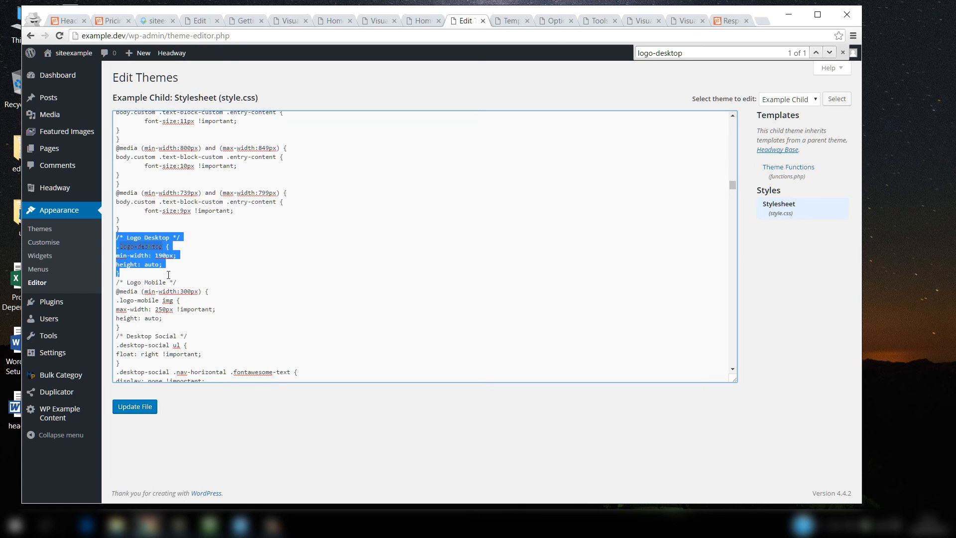
pyautogui.rightClick(143, 250)
pyautogui.click(159, 259)
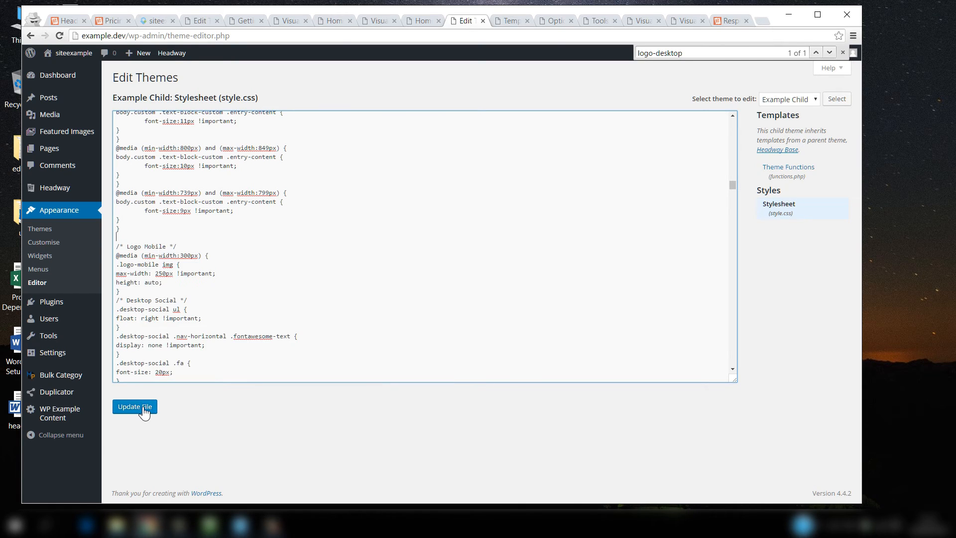
pyautogui.click(144, 408)
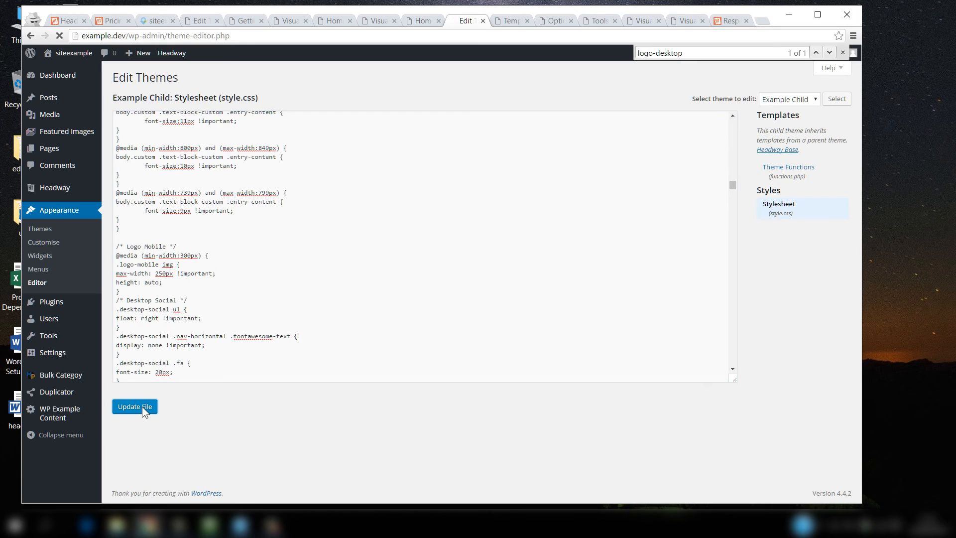
# Maximize the browser window and reload the example.dev home page to check the header logo.
pyautogui.click(826, 17)
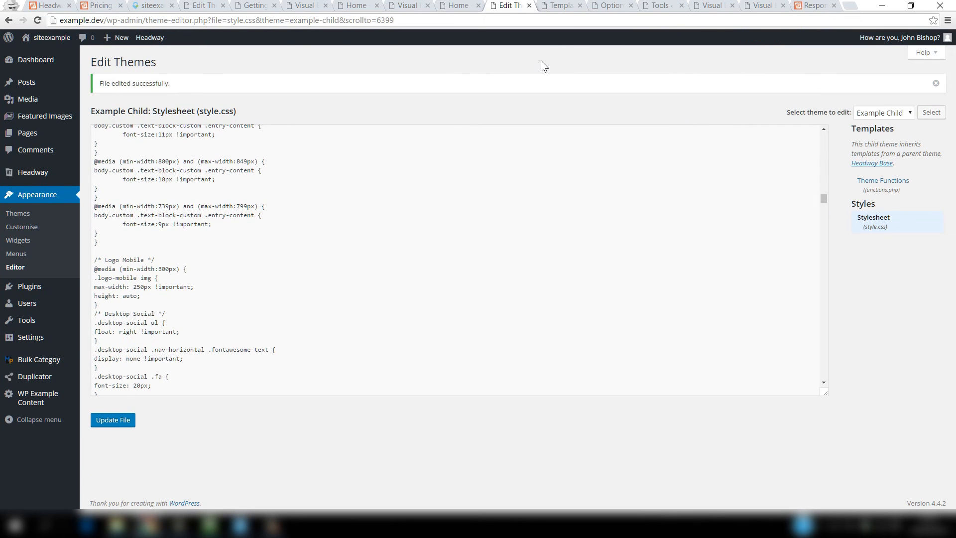
pyautogui.click(151, 6)
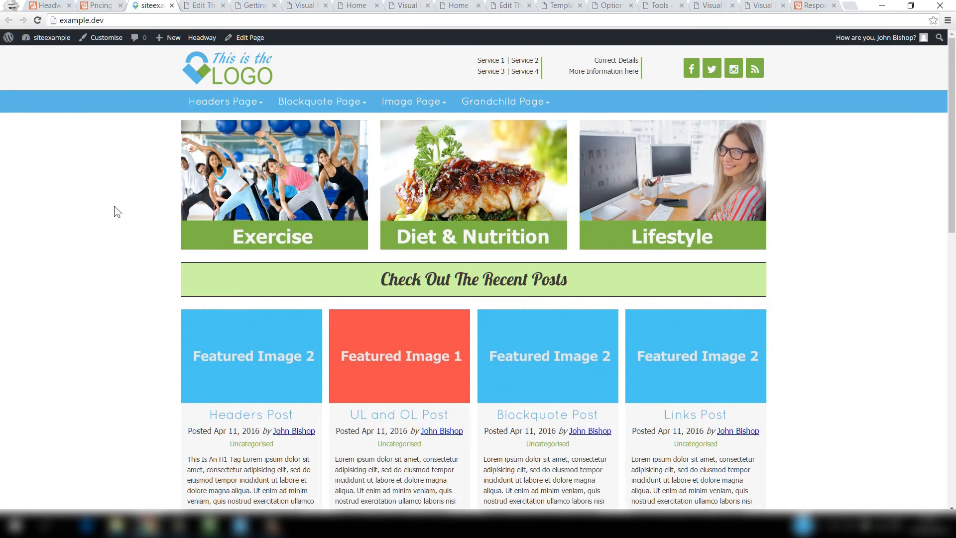
pyautogui.click(37, 20)
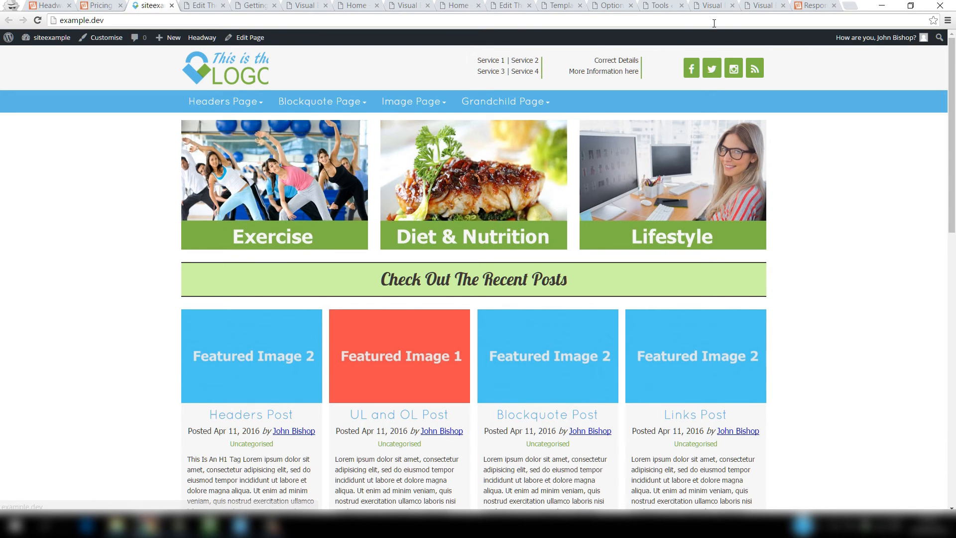
# Widen the Logo Desktop block by one grid column in the visual editor and save the layout.
pyautogui.click(710, 7)
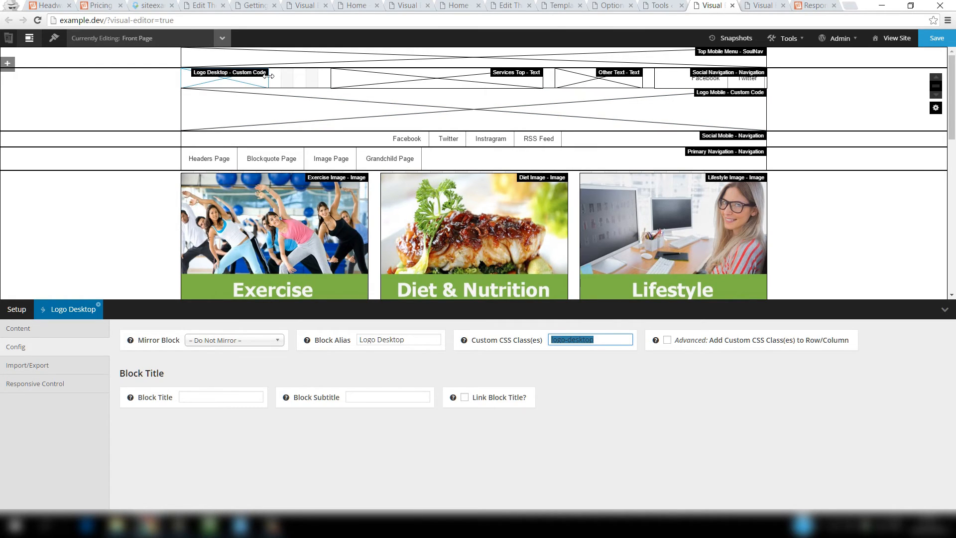
pyautogui.moveTo(268, 75); pyautogui.dragTo(294, 75)
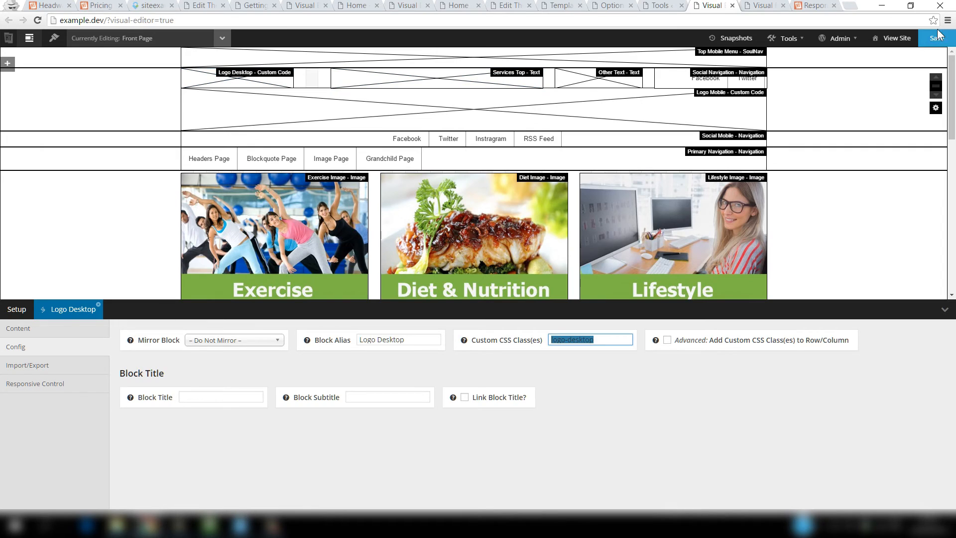
pyautogui.click(937, 38)
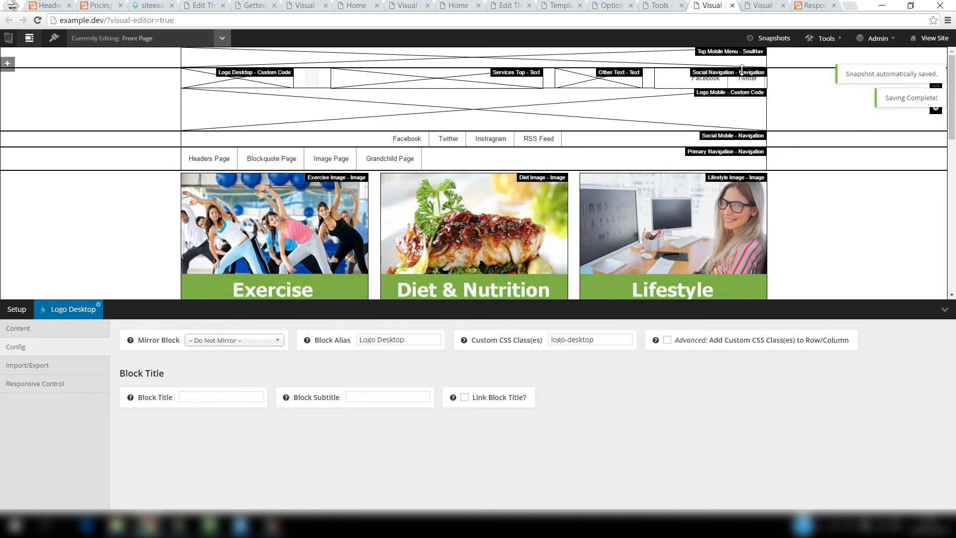
# Reload the example.dev home page, check the header logo in a narrower browser window, and maximize the window again.
pyautogui.click(154, 8)
pyautogui.click(38, 21)
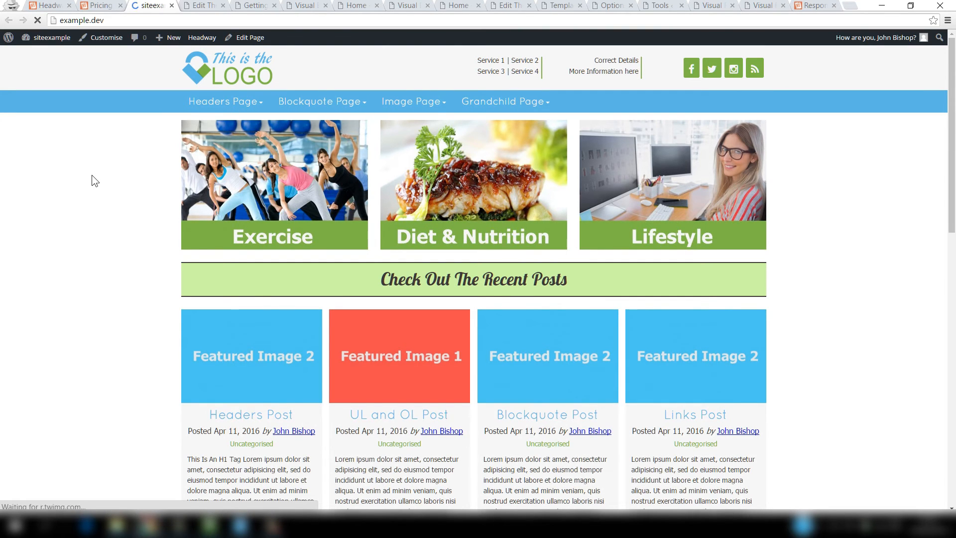
pyautogui.click(915, 6)
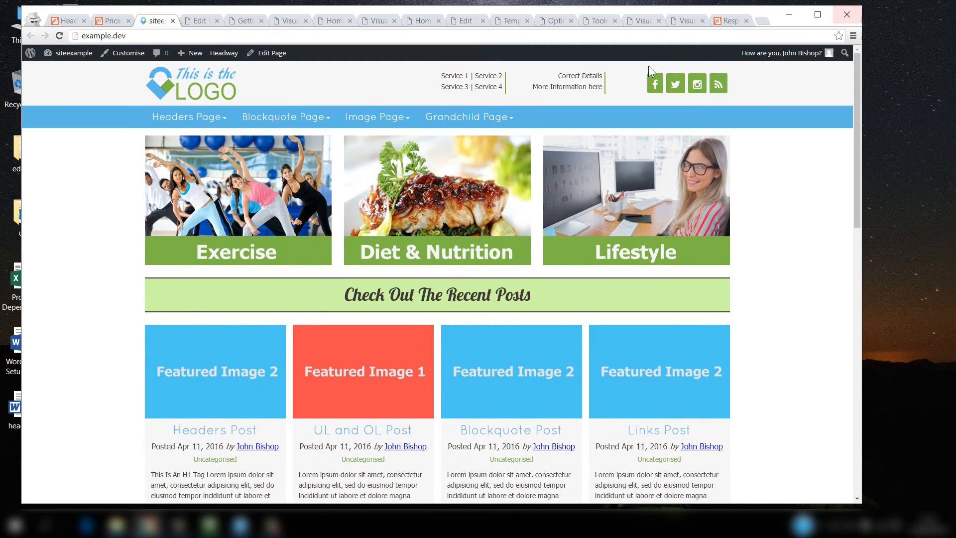
pyautogui.moveTo(861, 131); pyautogui.dragTo(769, 130)
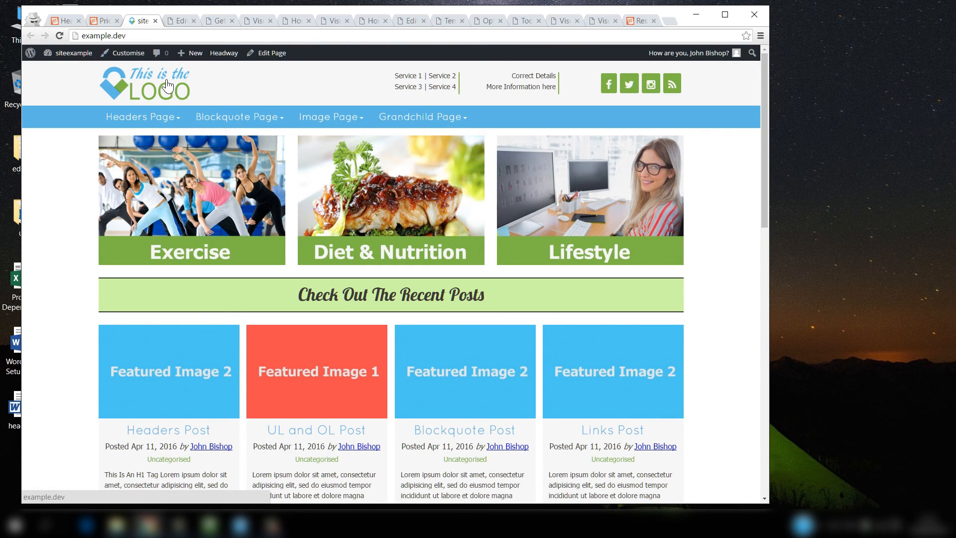
pyautogui.click(725, 14)
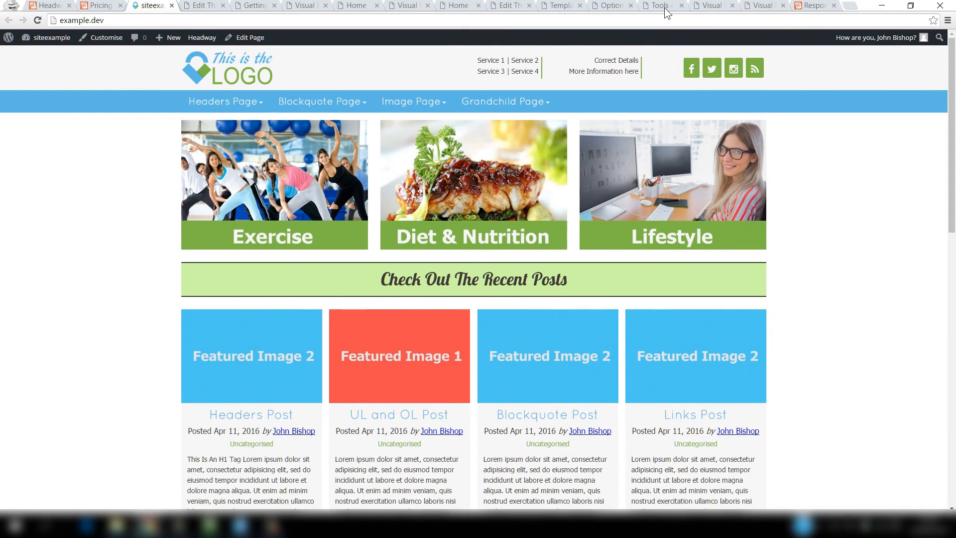
# View the visual editor's Responsive Grid setup options and narrow the Logo Desktop block to a width of 175px.
pyautogui.click(711, 6)
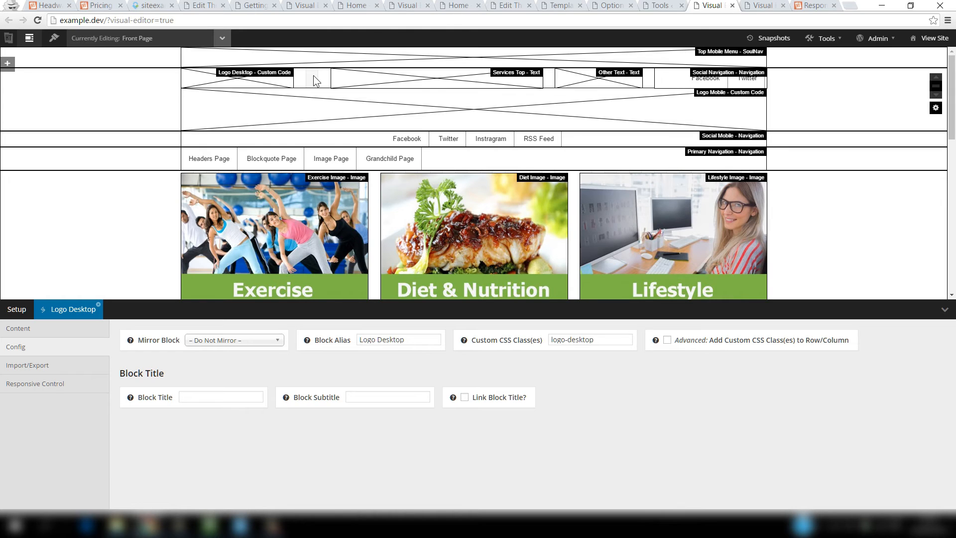
pyautogui.click(14, 310)
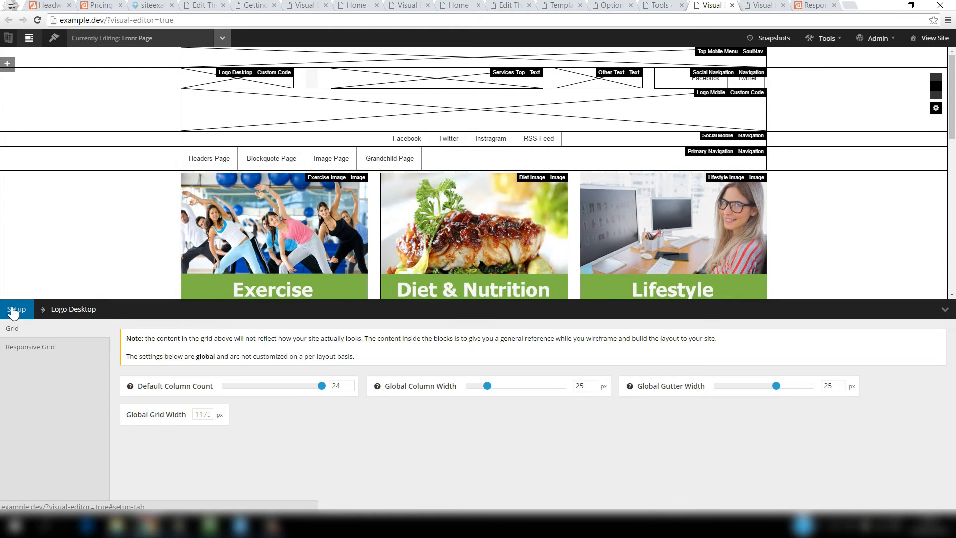
pyautogui.click(43, 348)
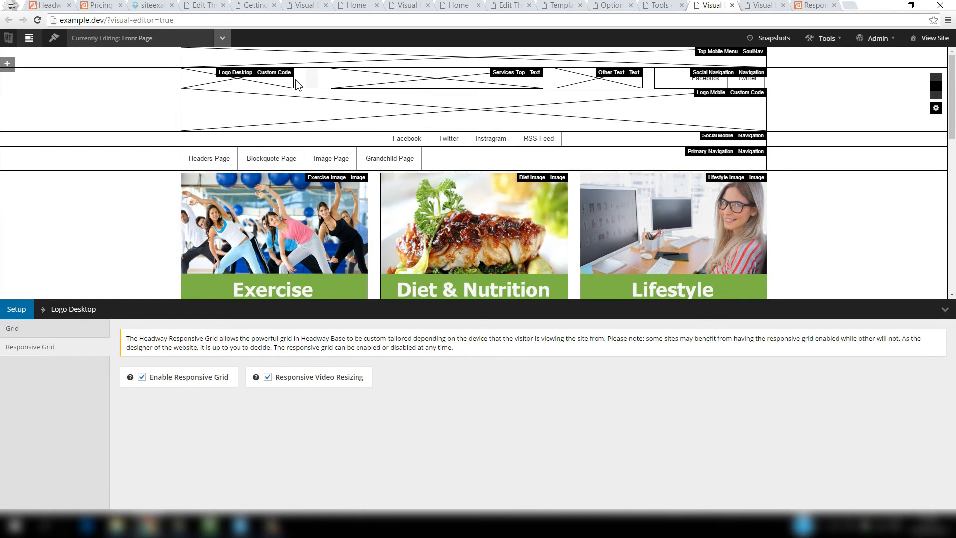
pyautogui.moveTo(295, 83)
pyautogui.mouseDown()
pyautogui.moveTo(277, 84)
pyautogui.moveTo(286, 76)
pyautogui.mouseUp()
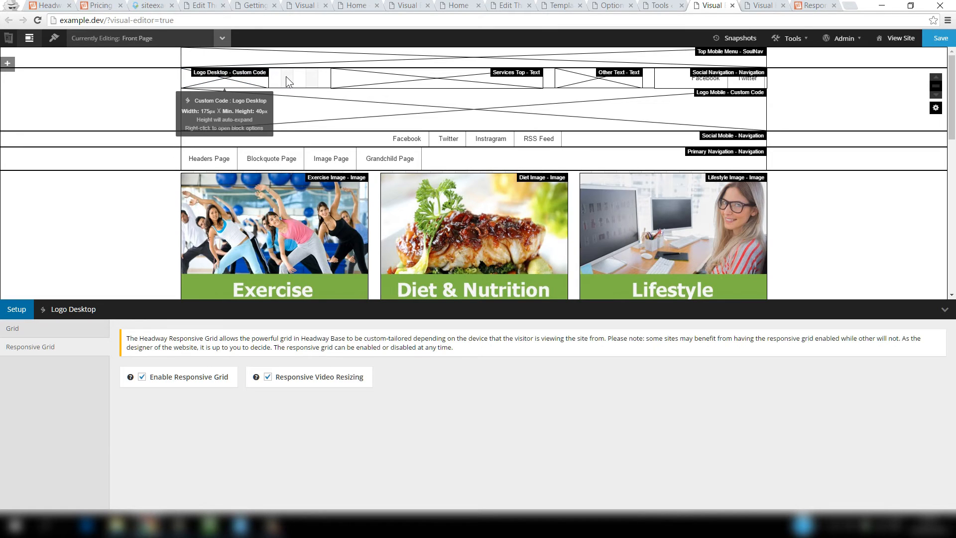
# Paste the Logo Desktop comment and .logo-desktop rule back above the Logo Mobile comment in style.css and update the file.
pyautogui.click(510, 5)
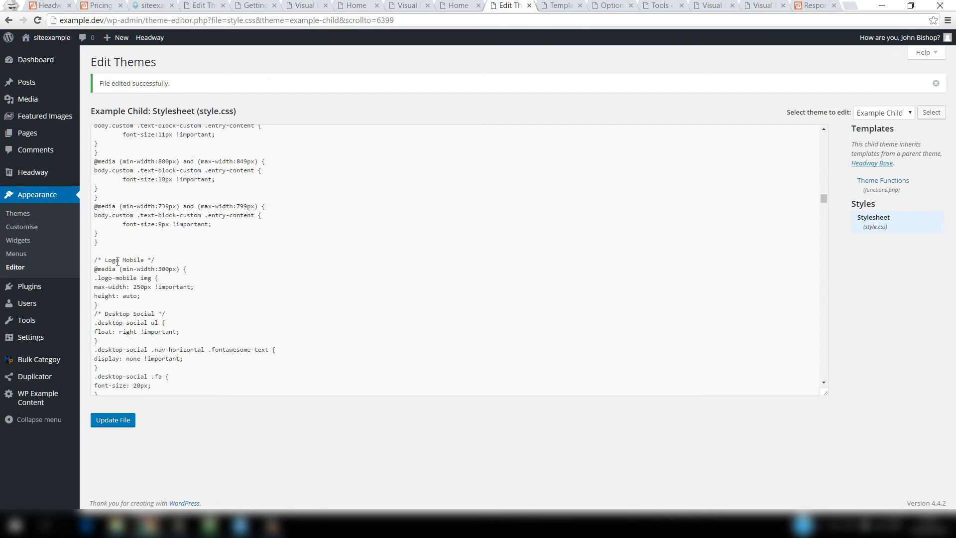
pyautogui.click(102, 250)
pyautogui.rightClick(101, 251)
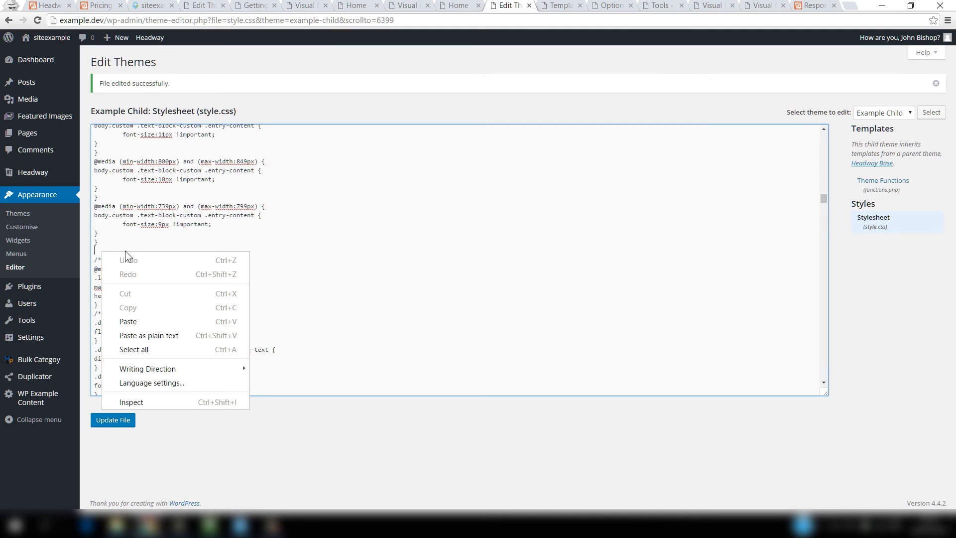
pyautogui.click(155, 335)
pyautogui.click(117, 426)
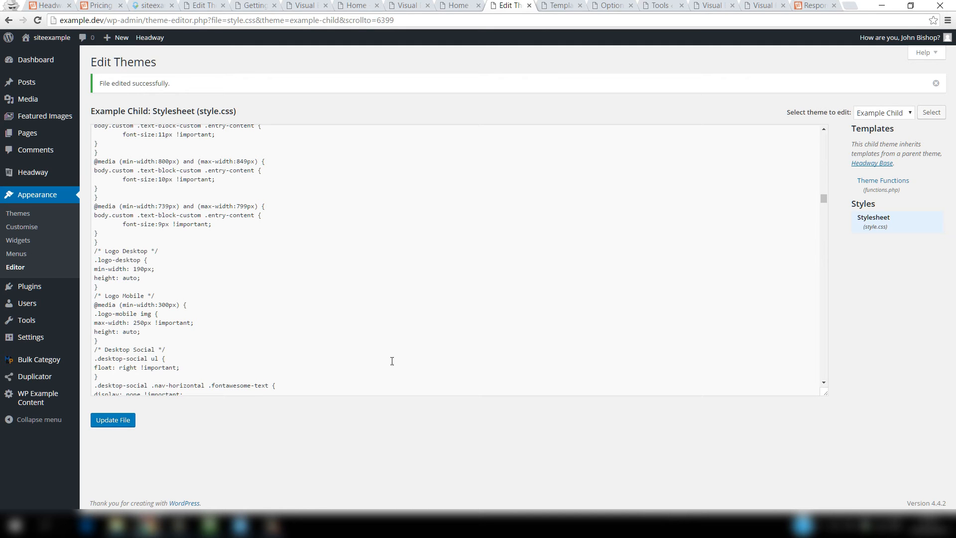
# Open the Primary Navigation block's options and examine its search, home link, orientation, dropdown and custom CSS class settings.
pyautogui.click(717, 7)
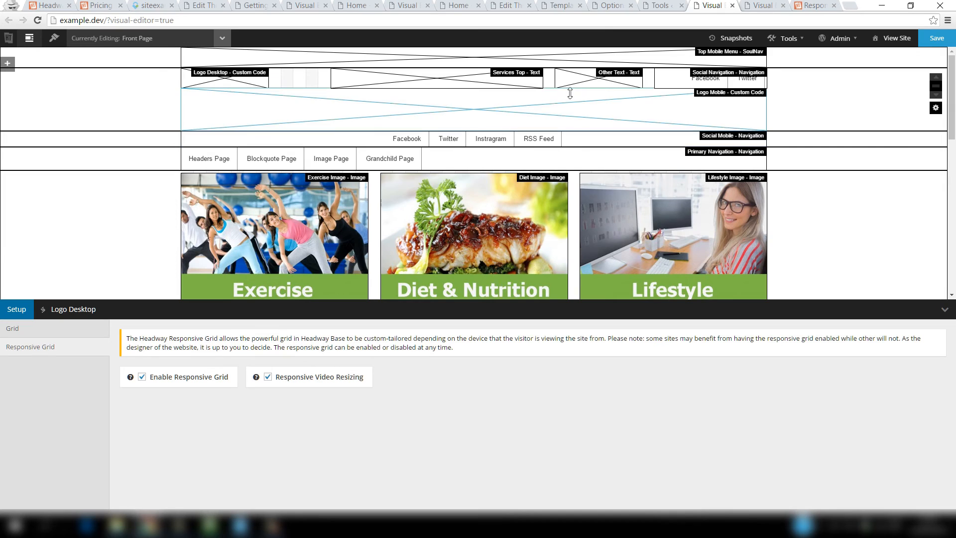
pyautogui.rightClick(326, 161)
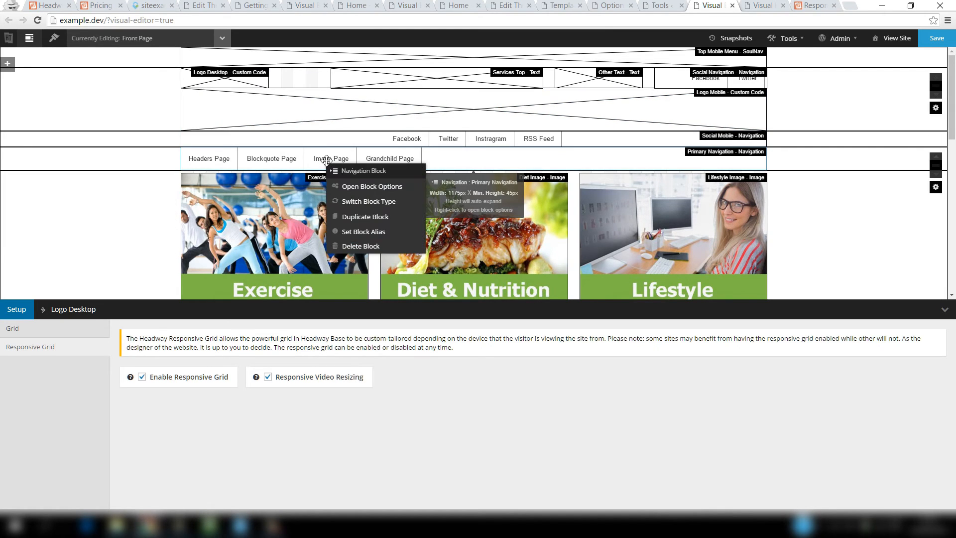
pyautogui.click(374, 187)
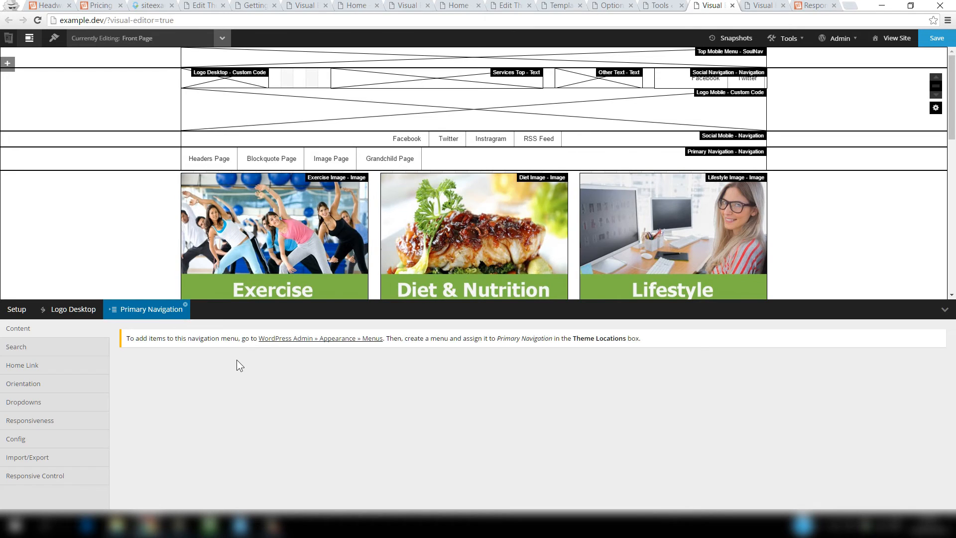
pyautogui.click(54, 347)
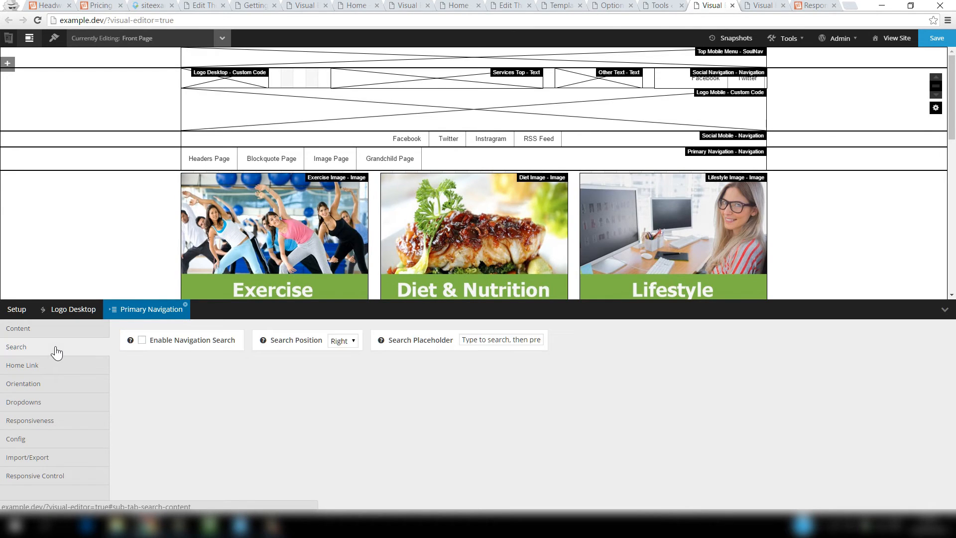
pyautogui.click(44, 371)
pyautogui.click(45, 388)
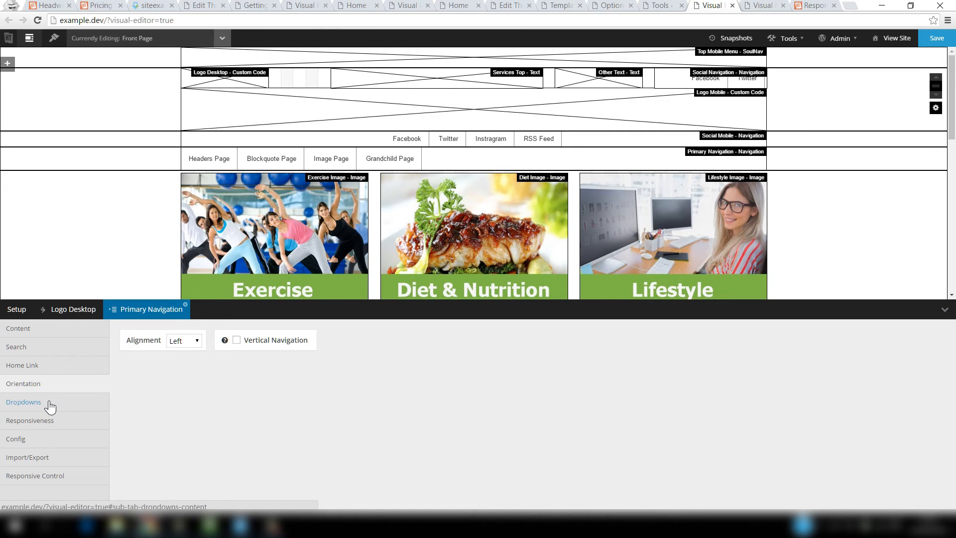
pyautogui.click(54, 373)
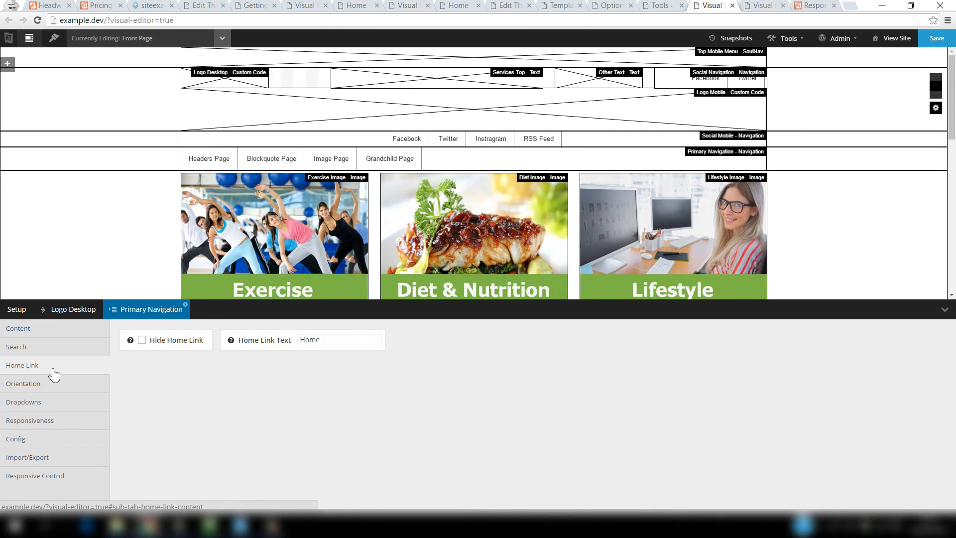
pyautogui.click(54, 406)
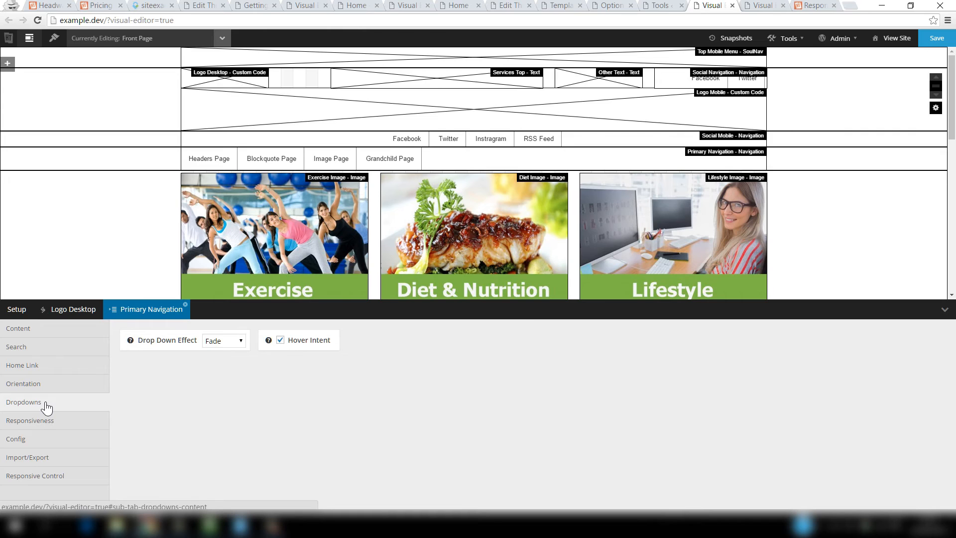
pyautogui.click(46, 442)
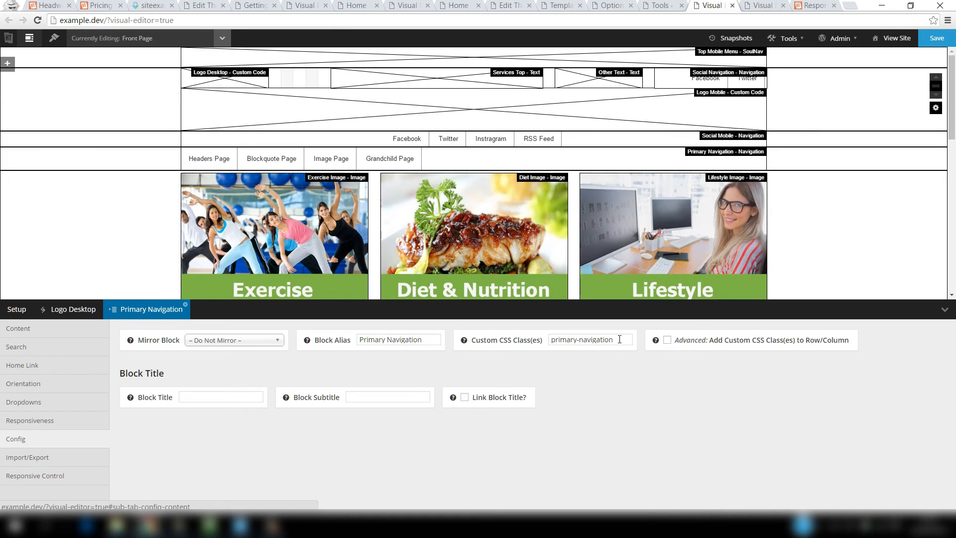
pyautogui.moveTo(619, 341); pyautogui.dragTo(550, 339)
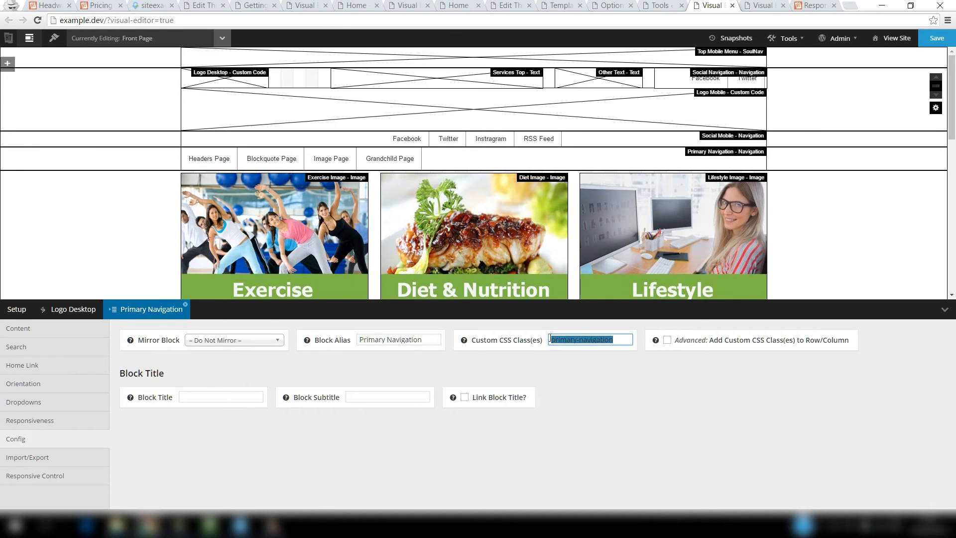
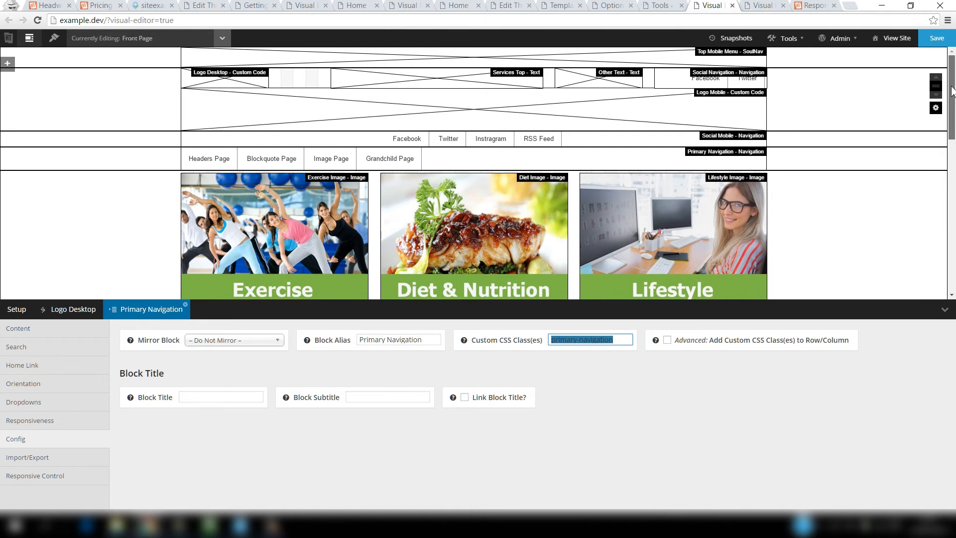
# Open the Menu Footer 1 widget area's configuration options and copy its custom CSS class menu-footer-widget.
pyautogui.moveTo(950, 95); pyautogui.dragTo(954, 263)
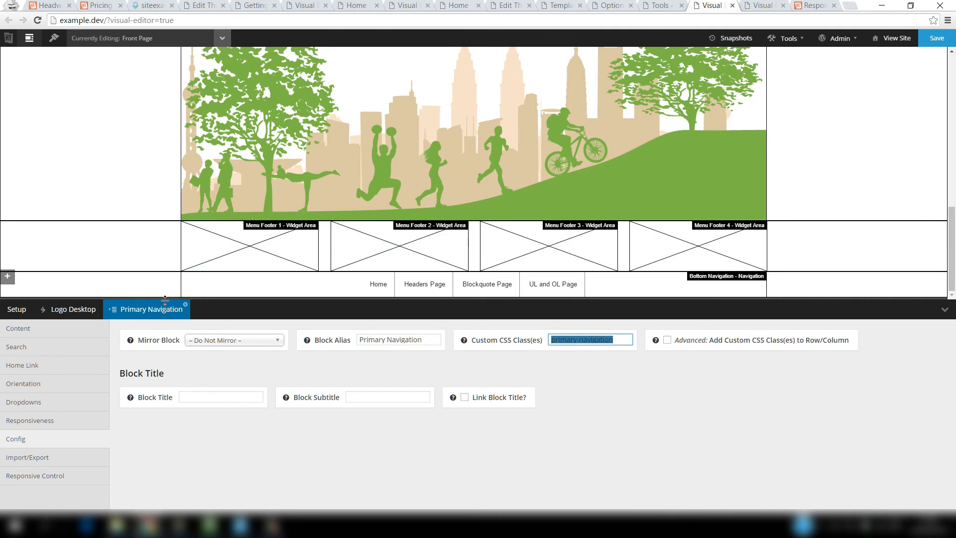
pyautogui.click(17, 310)
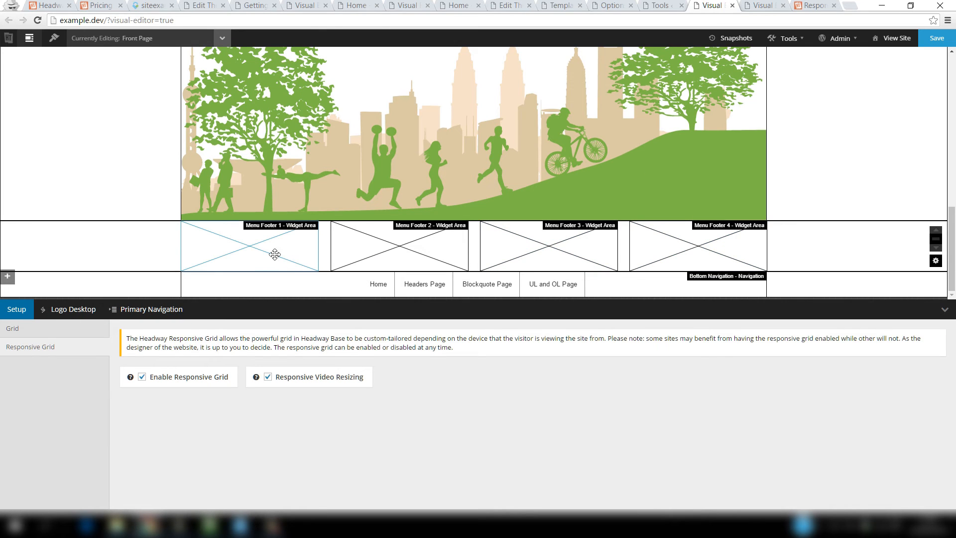
pyautogui.rightClick(251, 245)
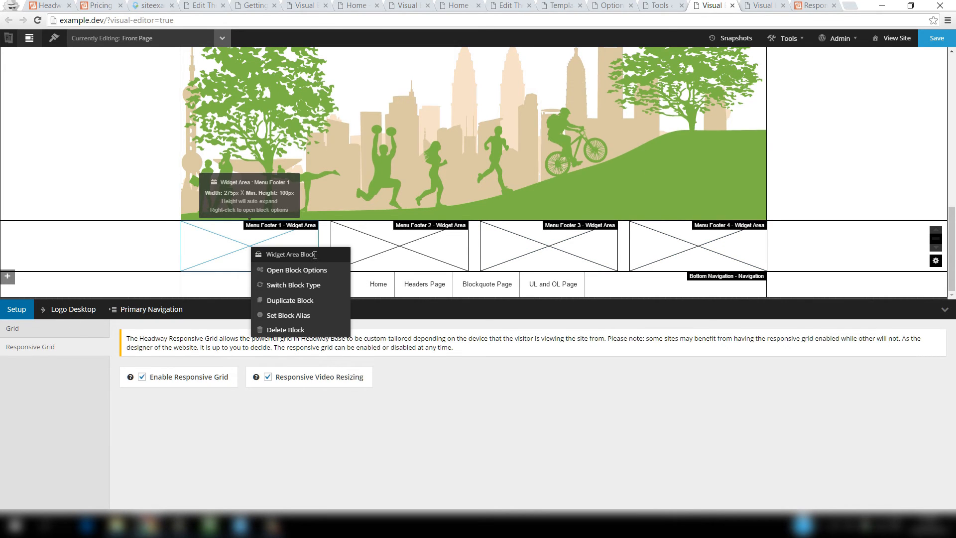
pyautogui.click(298, 268)
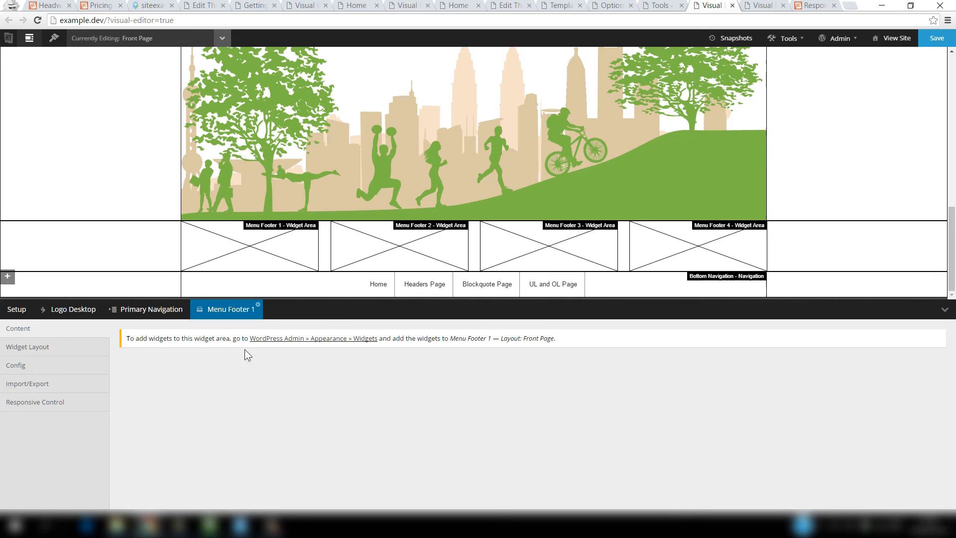
pyautogui.click(81, 368)
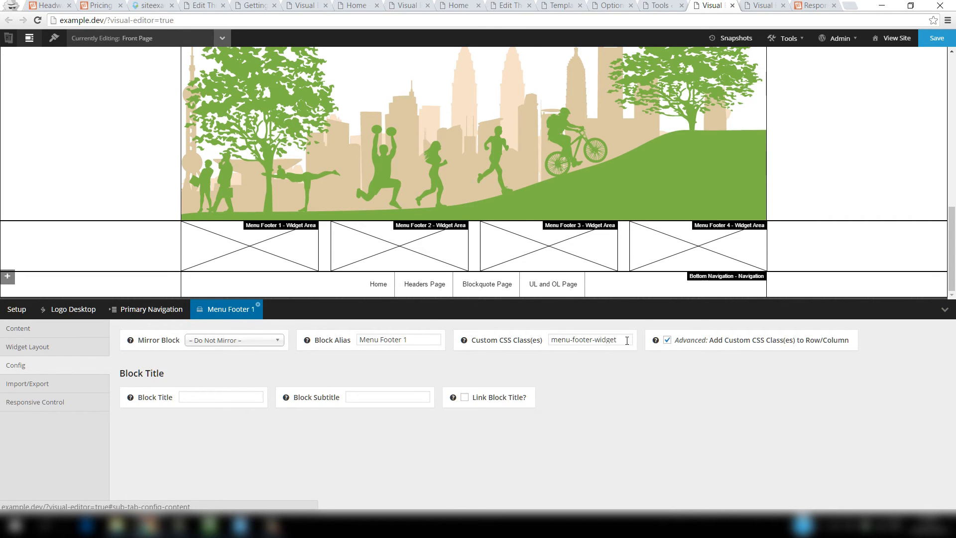
pyautogui.moveTo(618, 340); pyautogui.dragTo(548, 333)
pyautogui.hotkey('ctrl', 'c')
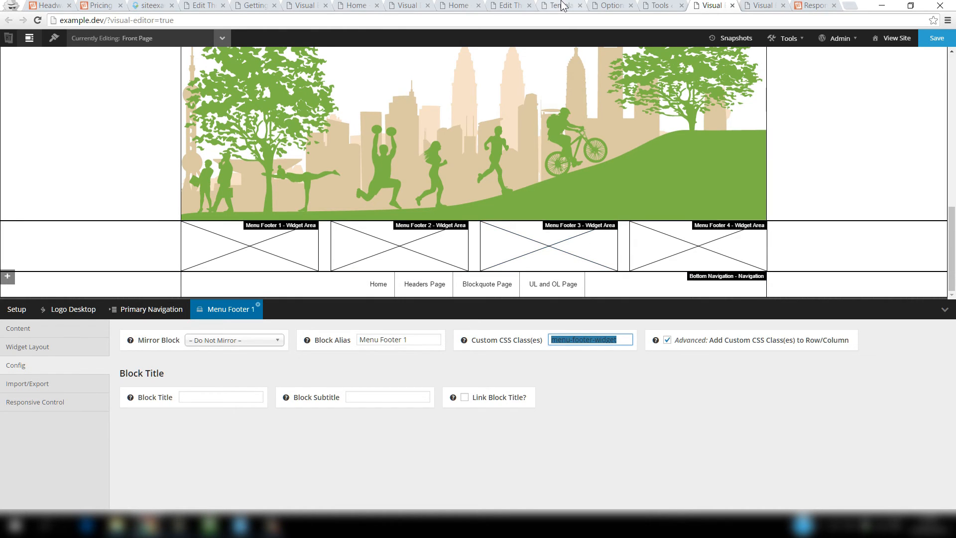
# Search for menu-footer-widget in the Example Child stylesheet and examine the Menu Footer resize and column rules.
pyautogui.click(507, 6)
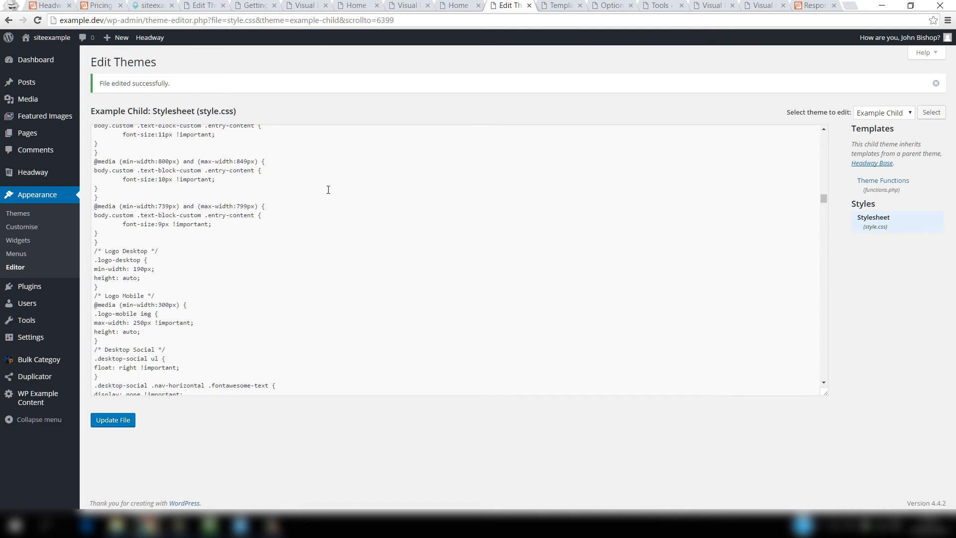
pyautogui.hotkey('ctrl', 'f')
pyautogui.hotkey('ctrl', 'v')
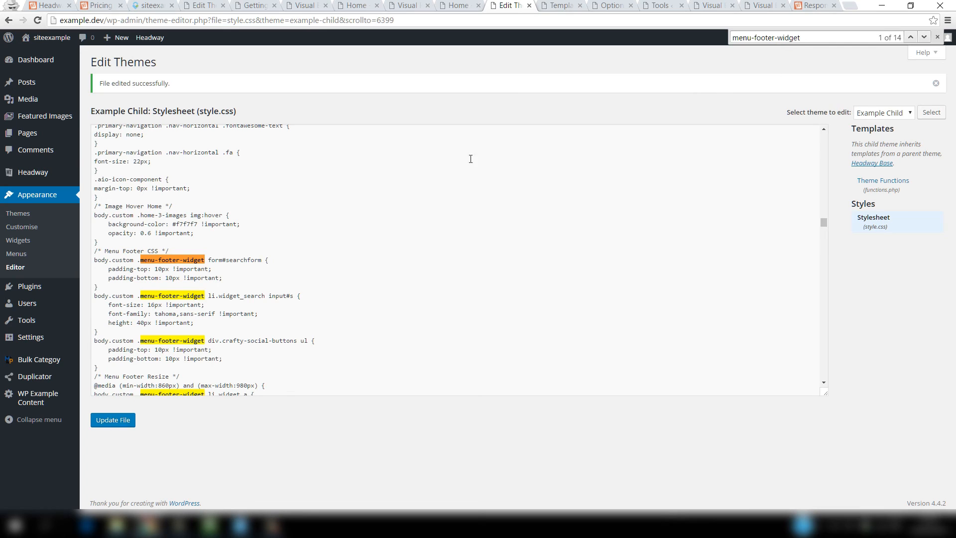
pyautogui.click(114, 256)
pyautogui.scroll(-4, 135, 188)
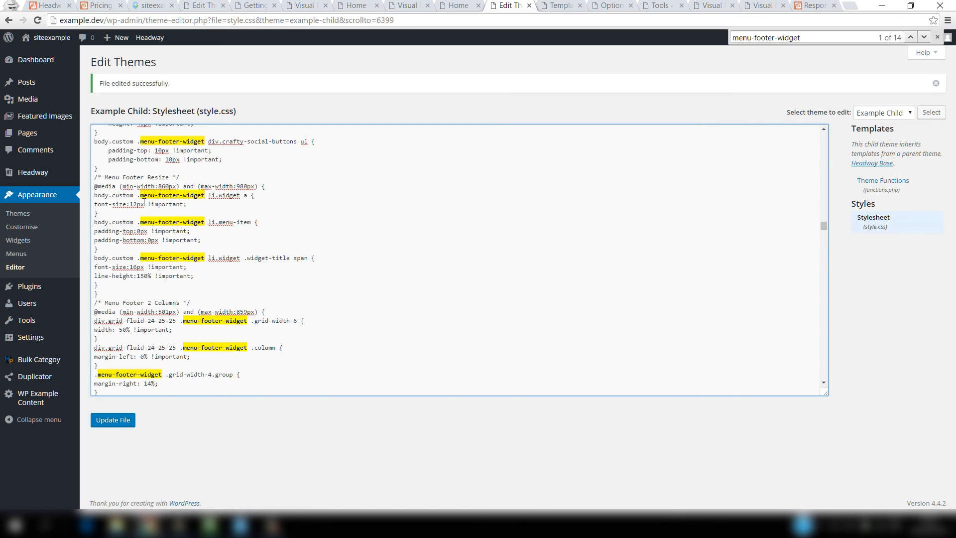
pyautogui.scroll(-2, 143, 202)
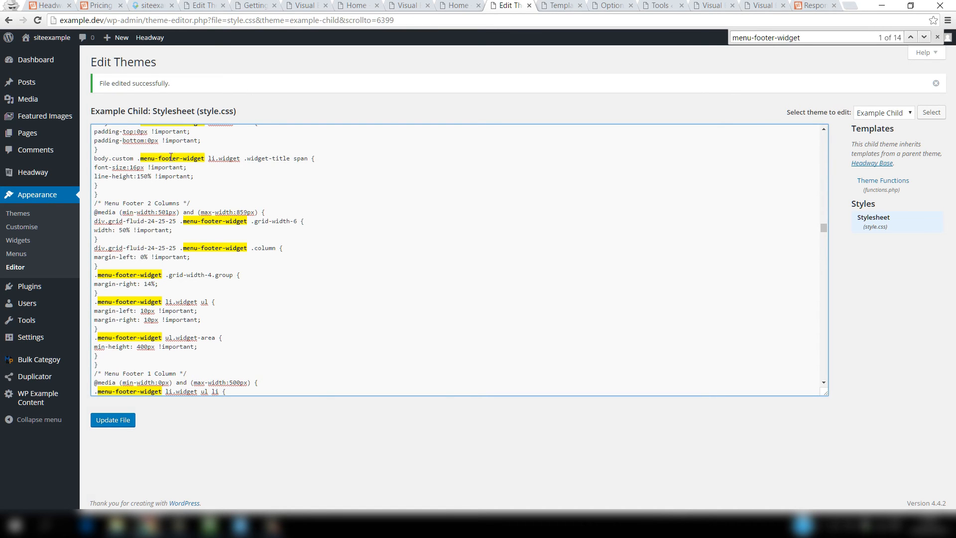
# Examine the four footer menus on the live home page while narrowing the browser window in stages, then restore it to full screen.
pyautogui.click(152, 6)
pyautogui.scroll(-8, 480, 294)
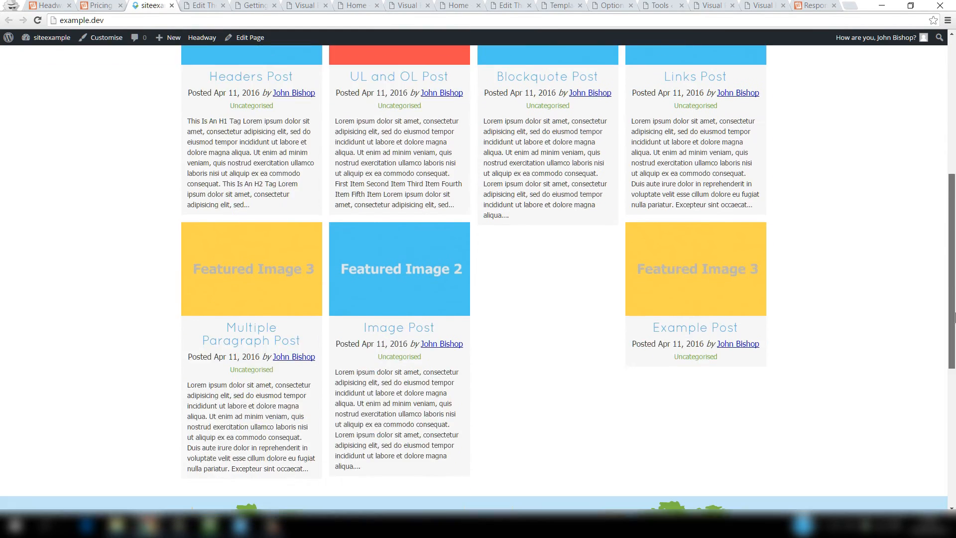
pyautogui.scroll(-5, 954, 317)
pyautogui.scroll(-2, 937, 107)
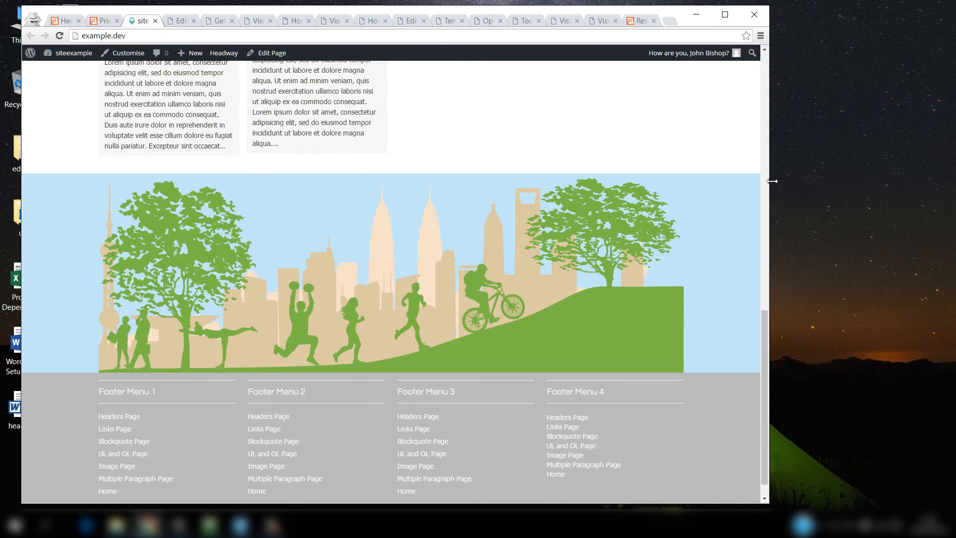
pyautogui.moveTo(772, 181); pyautogui.dragTo(620, 182)
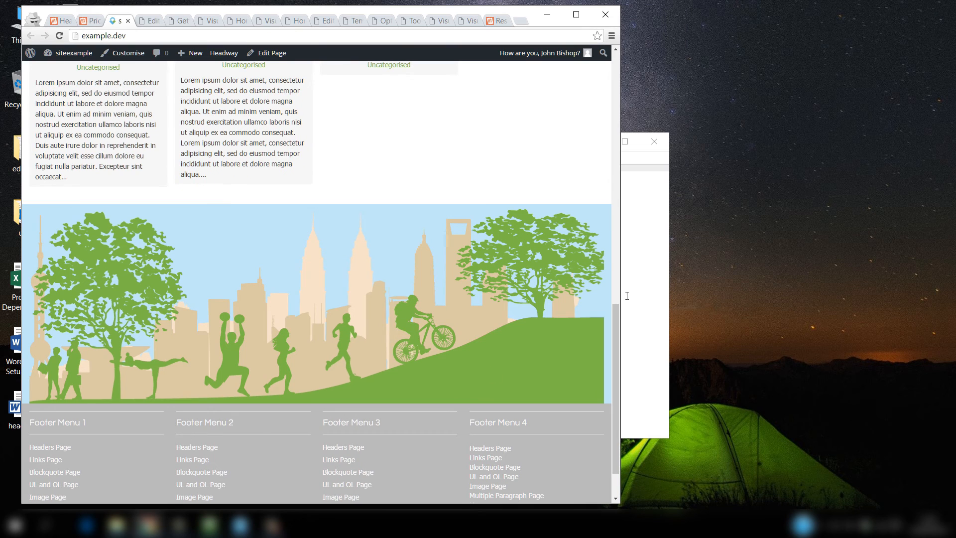
pyautogui.scroll(-2, 616, 358)
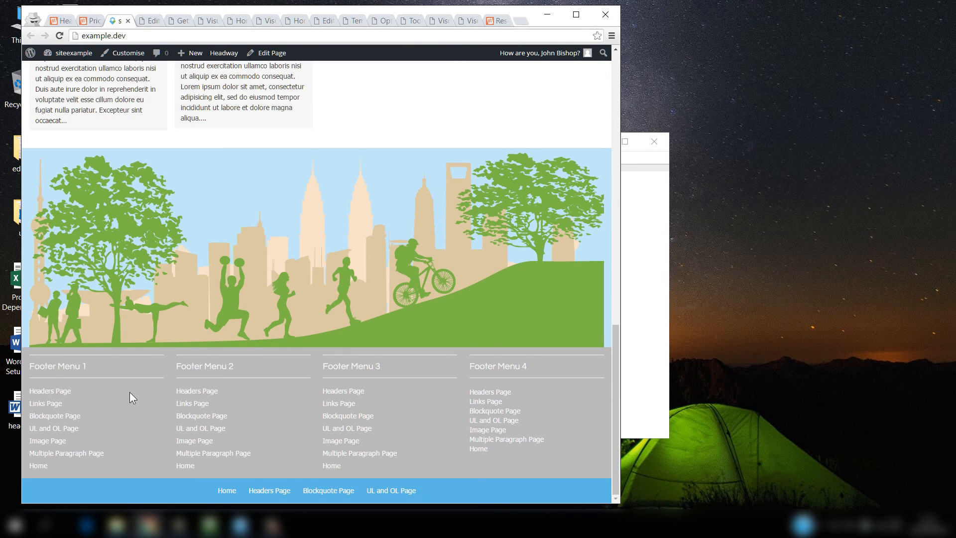
pyautogui.moveTo(624, 329); pyautogui.dragTo(285, 329)
pyautogui.moveTo(280, 235); pyautogui.dragTo(280, 474)
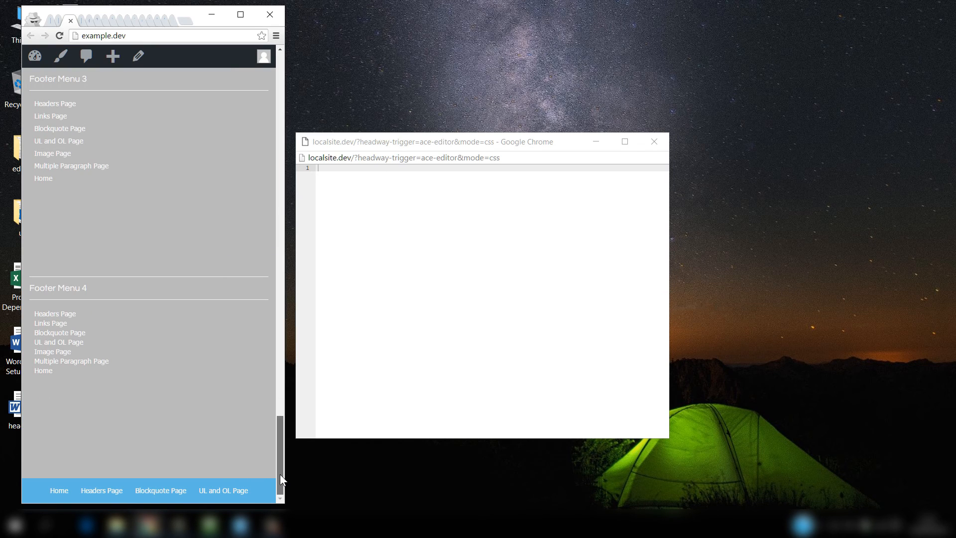
pyautogui.moveTo(280, 474); pyautogui.dragTo(281, 355)
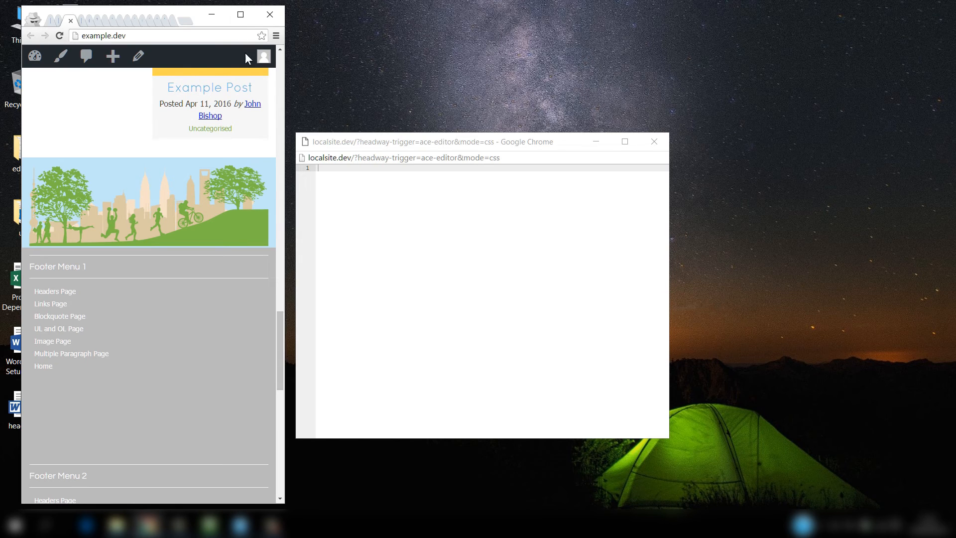
pyautogui.click(240, 14)
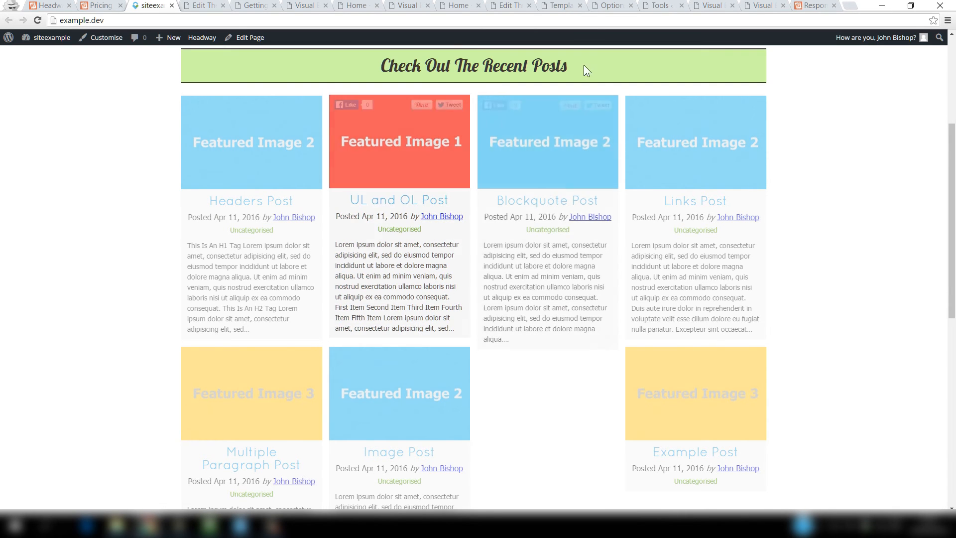
# Disable the responsive grid for the Front Page layout in the Visual Editor's setup options and save the change.
pyautogui.click(711, 5)
pyautogui.click(17, 309)
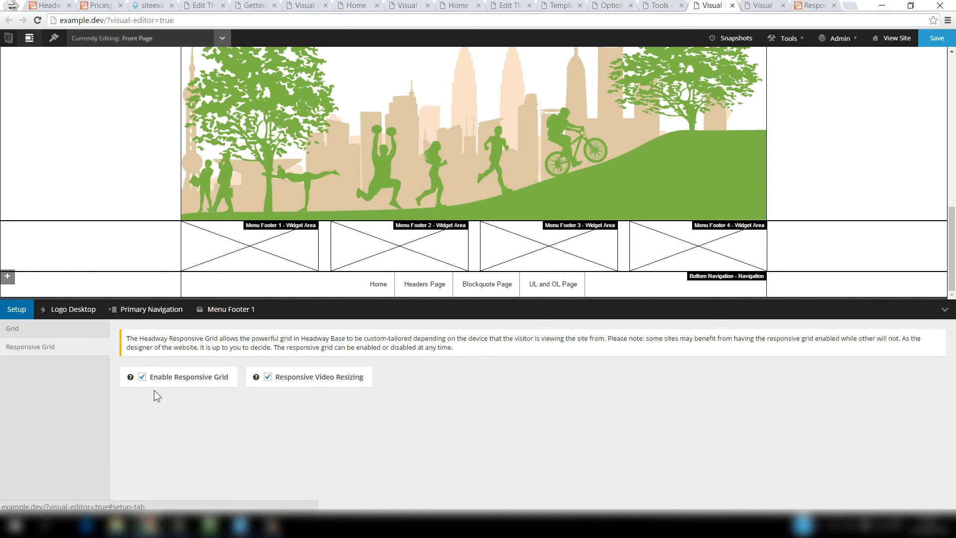
pyautogui.click(142, 378)
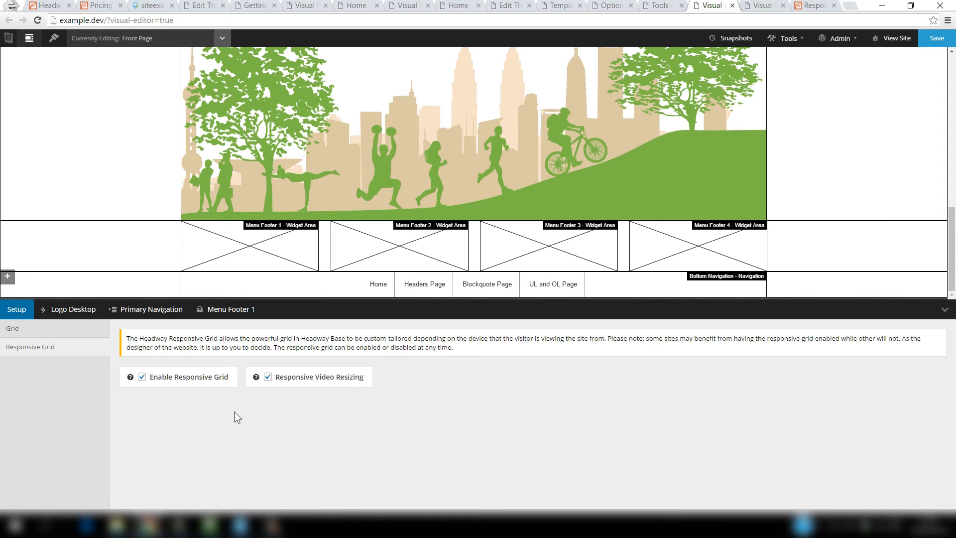
pyautogui.click(142, 377)
pyautogui.click(933, 38)
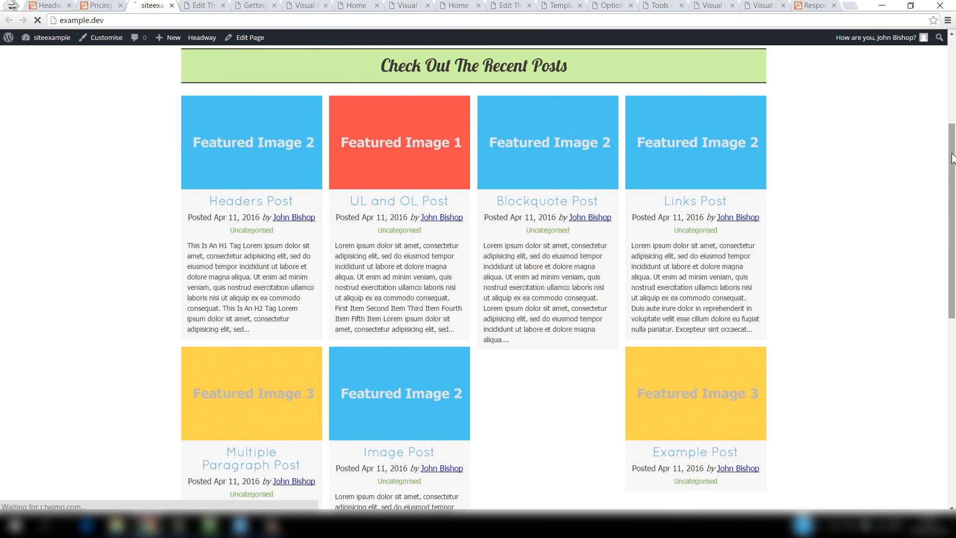
# Examine the header and content of the reloaded live home page at narrow, medium and wide window widths.
pyautogui.moveTo(951, 154); pyautogui.dragTo(951, 62)
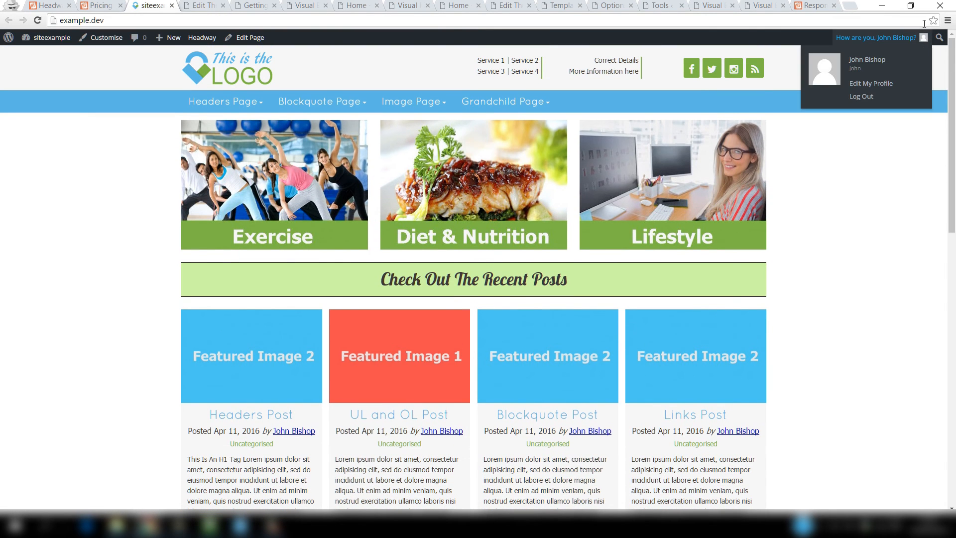
pyautogui.click(911, 6)
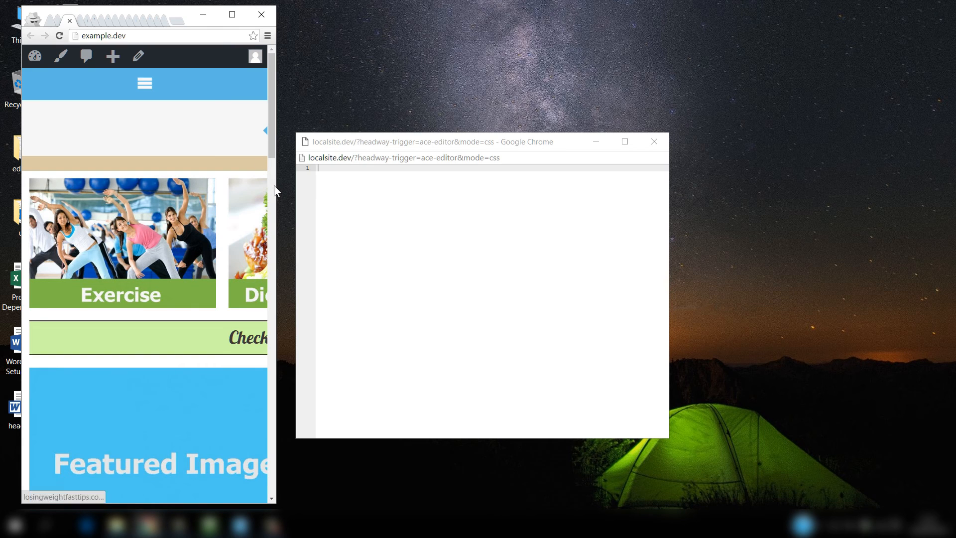
pyautogui.moveTo(276, 186); pyautogui.dragTo(436, 186)
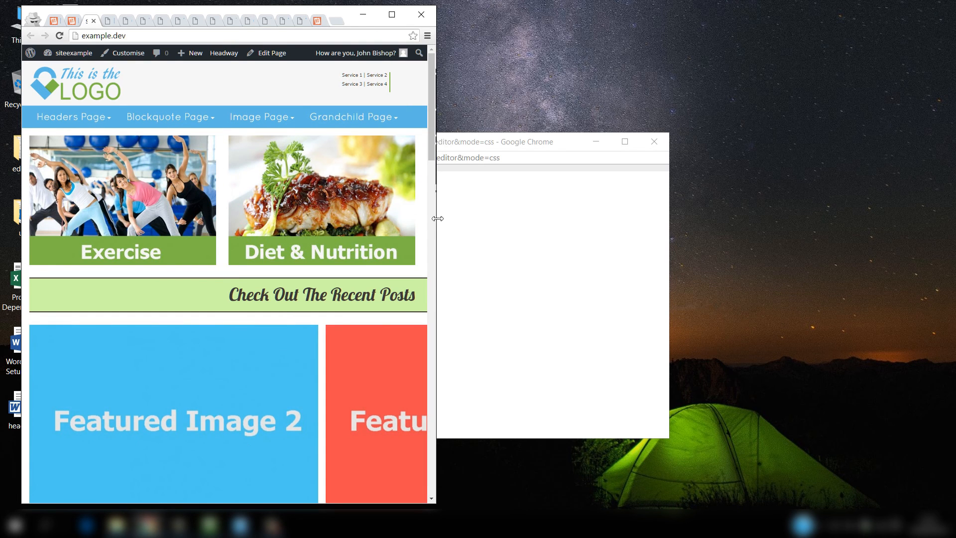
pyautogui.moveTo(436, 219); pyautogui.dragTo(860, 187)
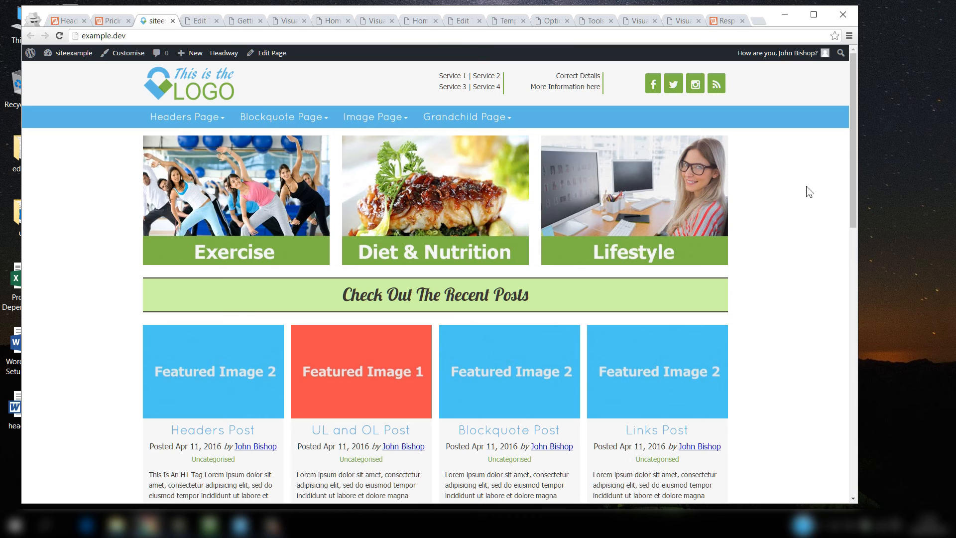
pyautogui.click(814, 14)
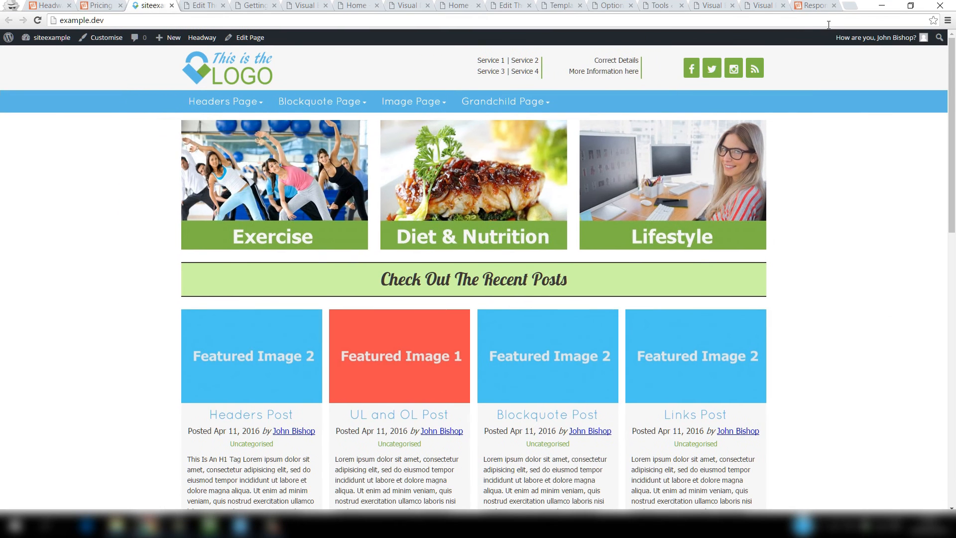
# Re-enable the responsive grid in the Visual Editor's setup options.
pyautogui.click(712, 5)
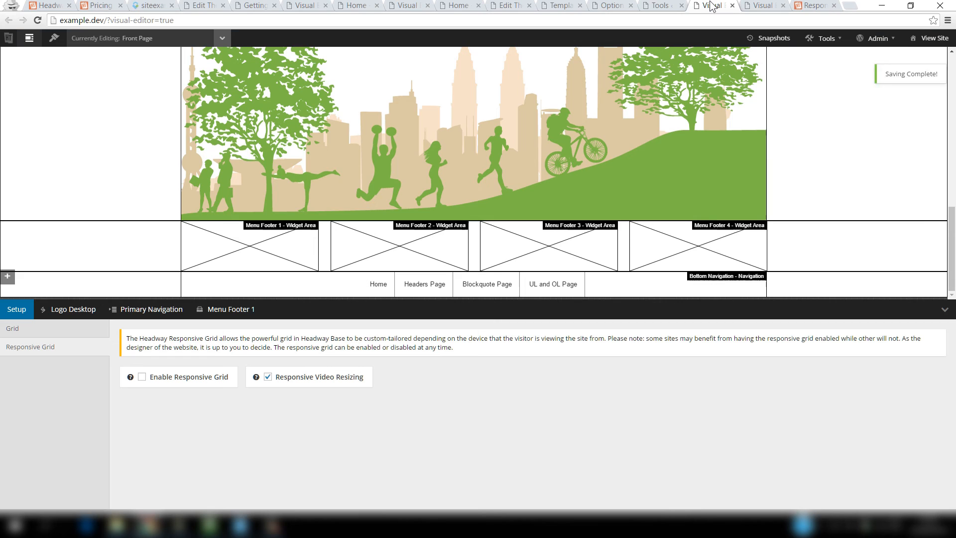
pyautogui.click(141, 377)
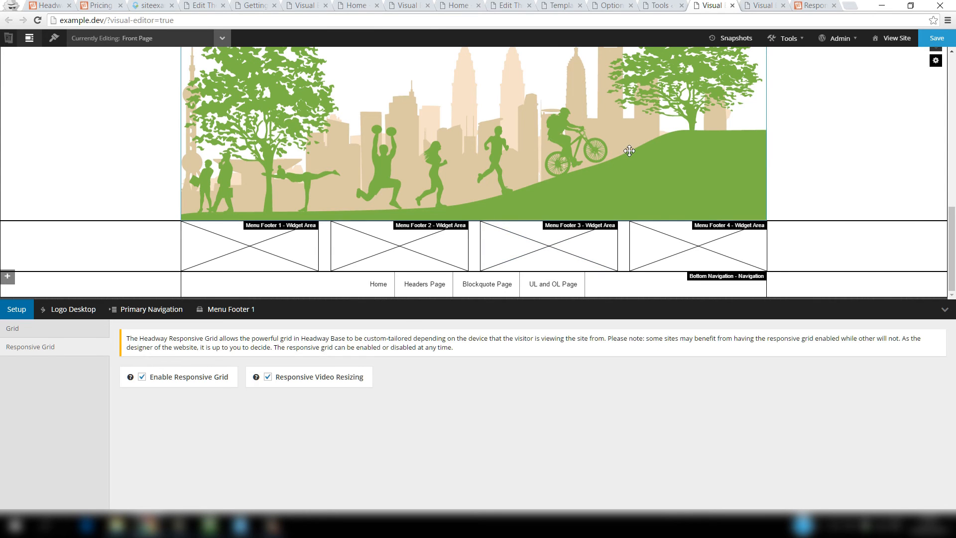
# Go to the Visual Editor's design mode, dismiss the styling tip and expand the Front Page's Blocks elements.
pyautogui.click(770, 7)
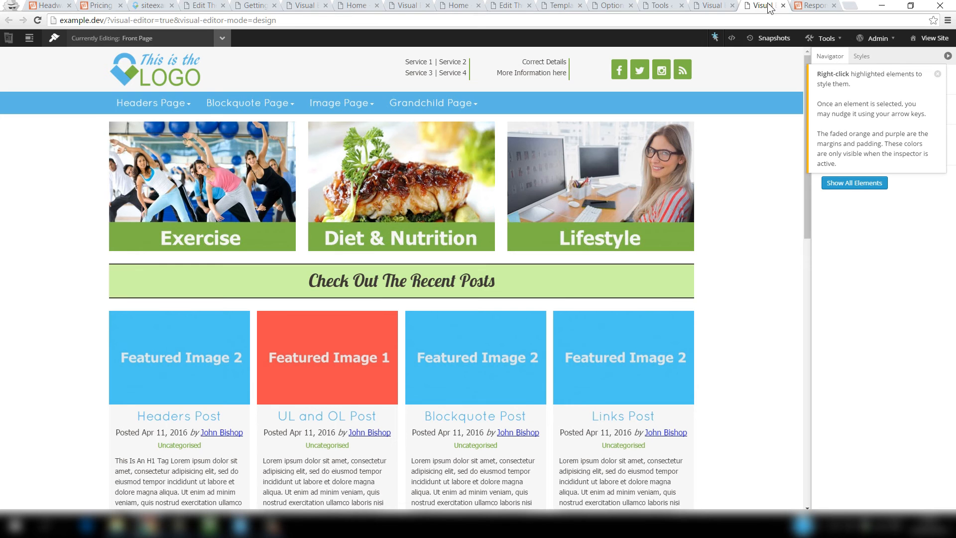
pyautogui.click(937, 75)
pyautogui.click(513, 97)
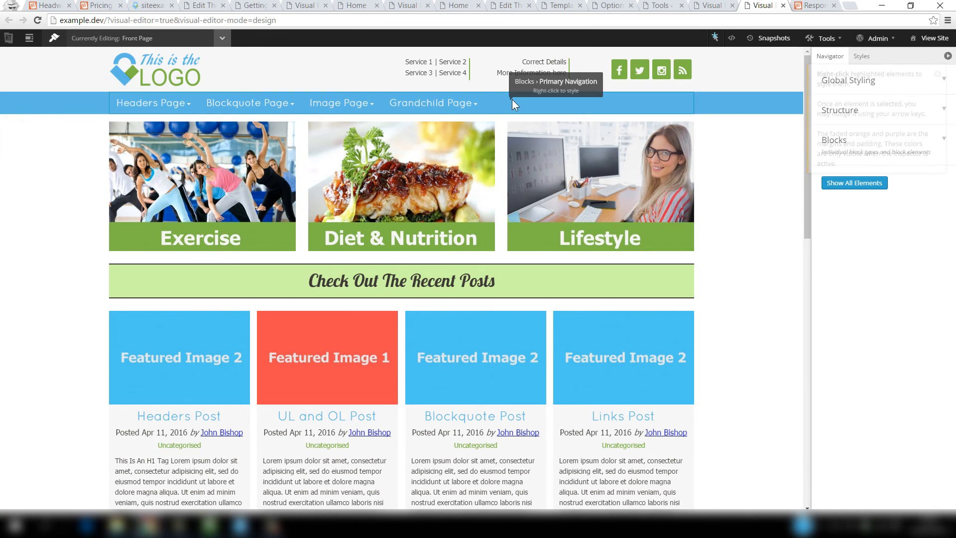
pyautogui.click(942, 141)
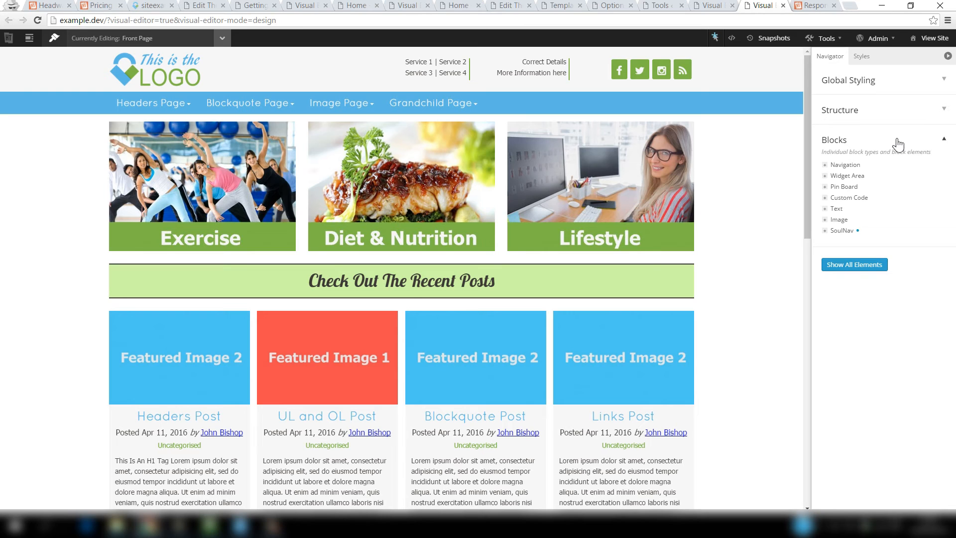
# Switch design editing to the single Post layout and expand its Widget Area block to examine the styleable elements.
pyautogui.click(222, 38)
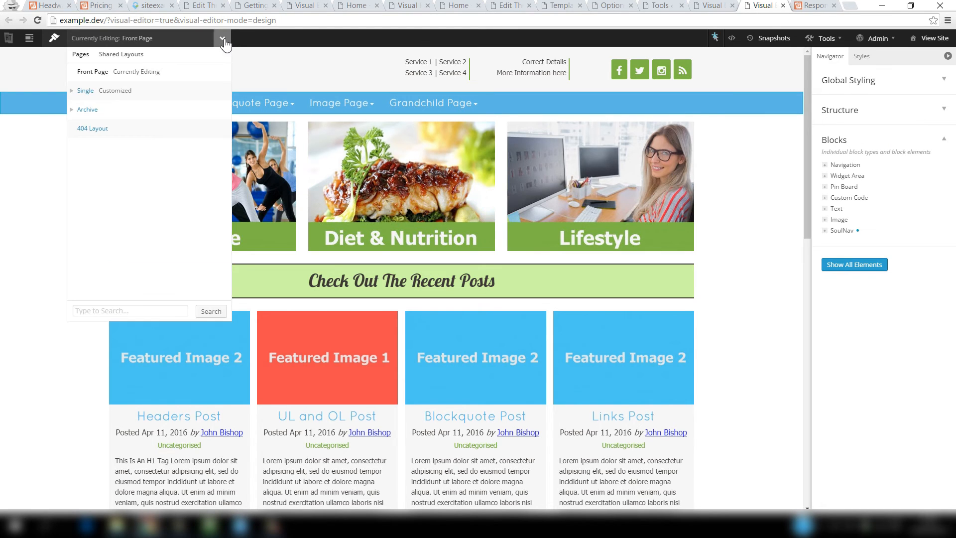
pyautogui.click(72, 90)
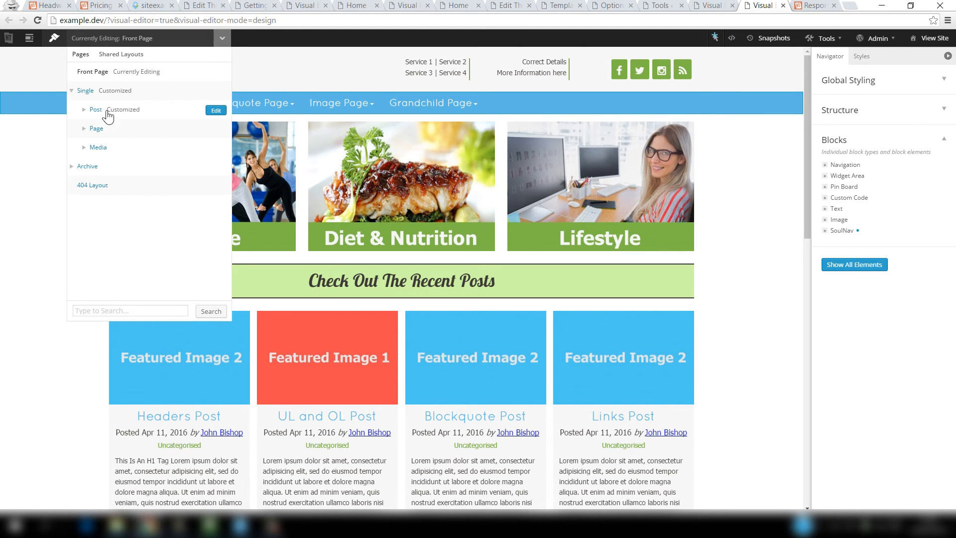
pyautogui.click(215, 110)
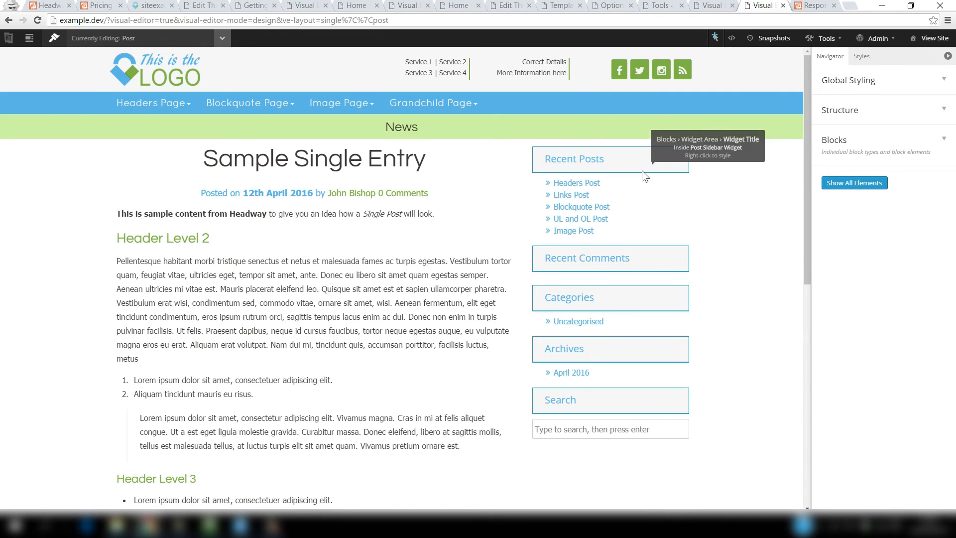
pyautogui.click(943, 140)
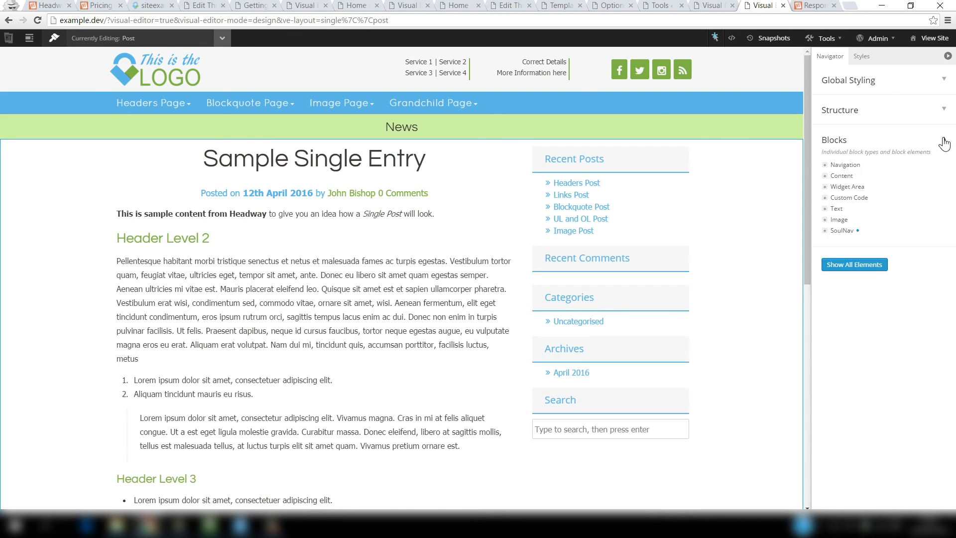
pyautogui.click(825, 187)
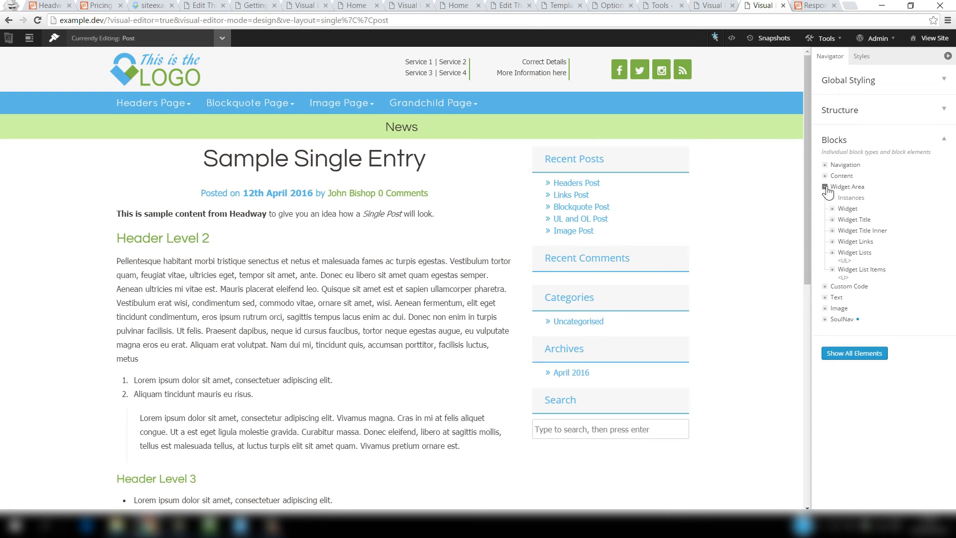
pyautogui.moveTo(840, 210)
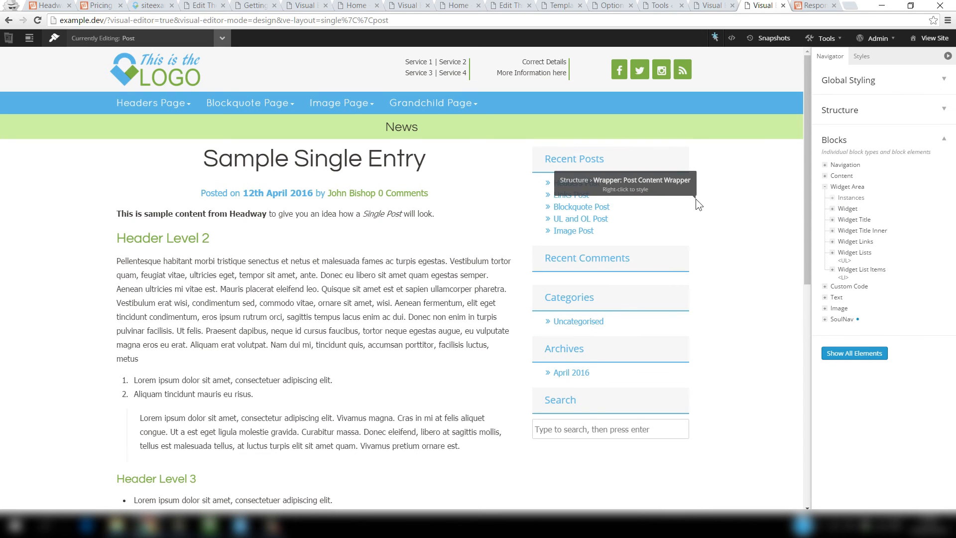
# Open the Headers Post on the live site and examine the Recent Posts title in its sidebar.
pyautogui.click(158, 6)
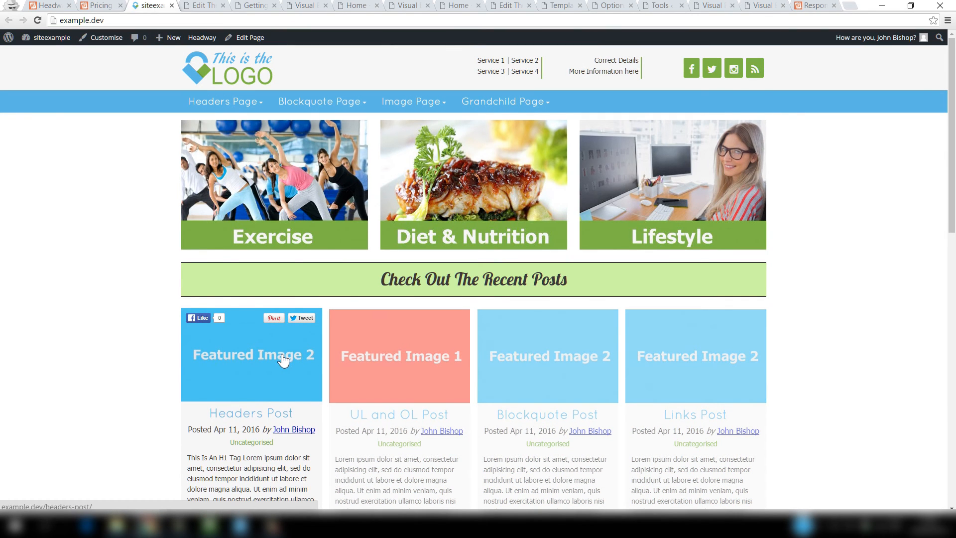
pyautogui.click(285, 358)
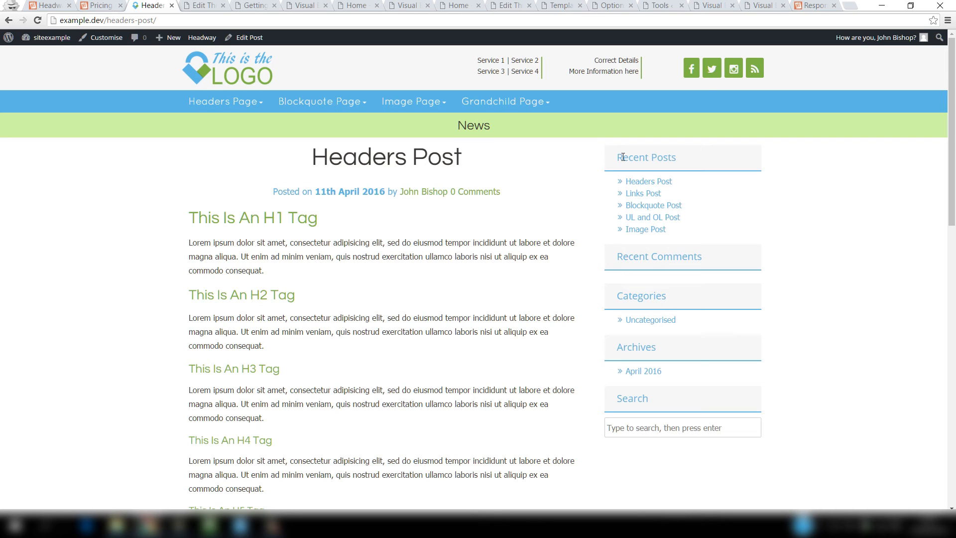
pyautogui.moveTo(617, 157); pyautogui.dragTo(678, 158)
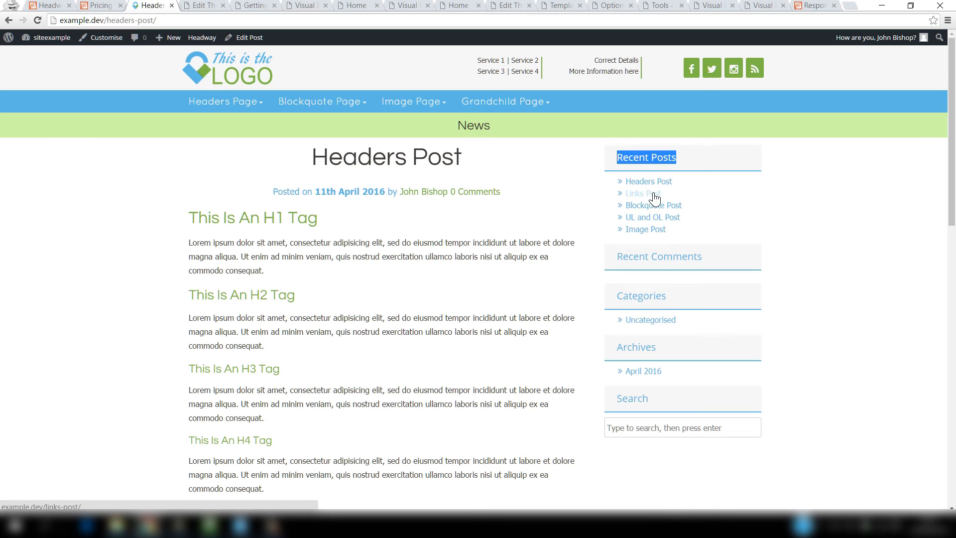
pyautogui.click(797, 191)
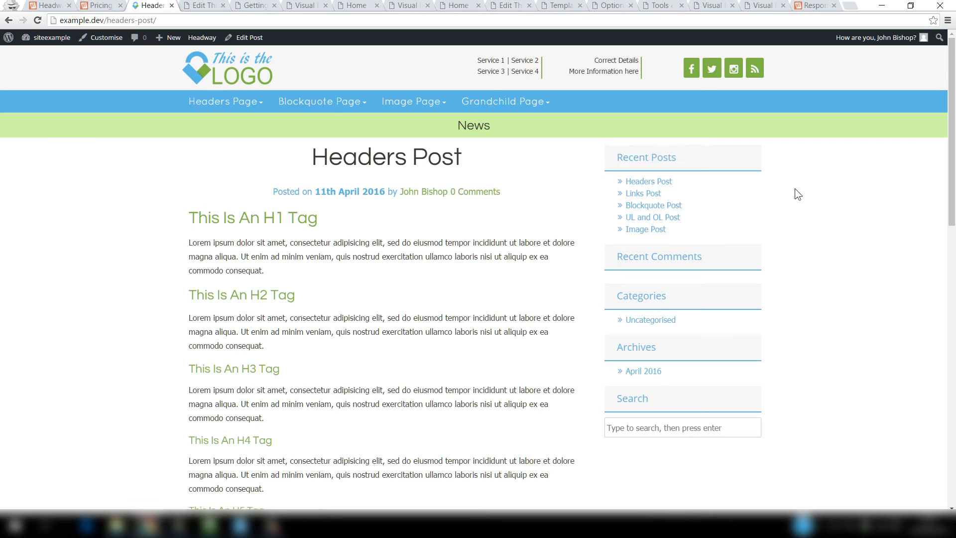
# Compare the Headers Post's header, text alignment and sidebar at a narrow and a wide window width.
pyautogui.click(910, 6)
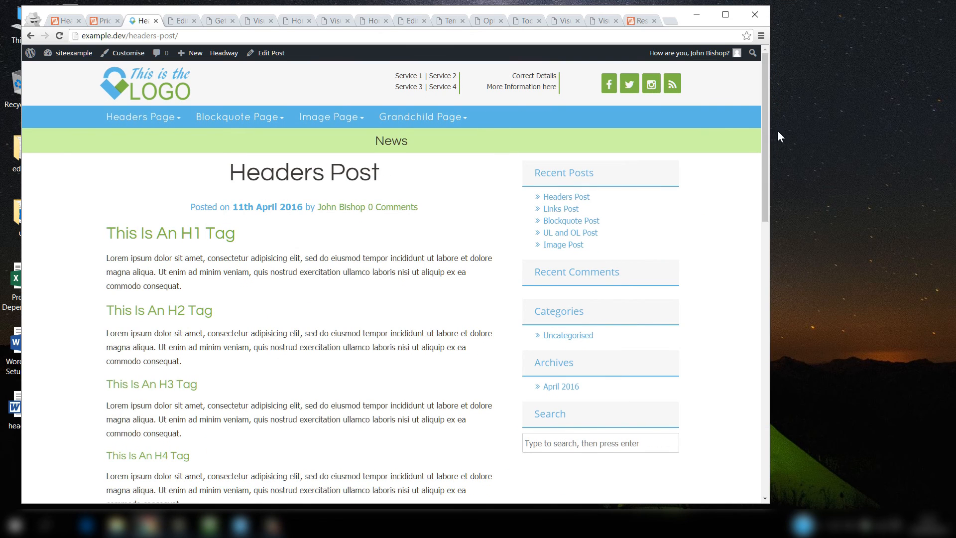
pyautogui.moveTo(773, 132); pyautogui.dragTo(354, 170)
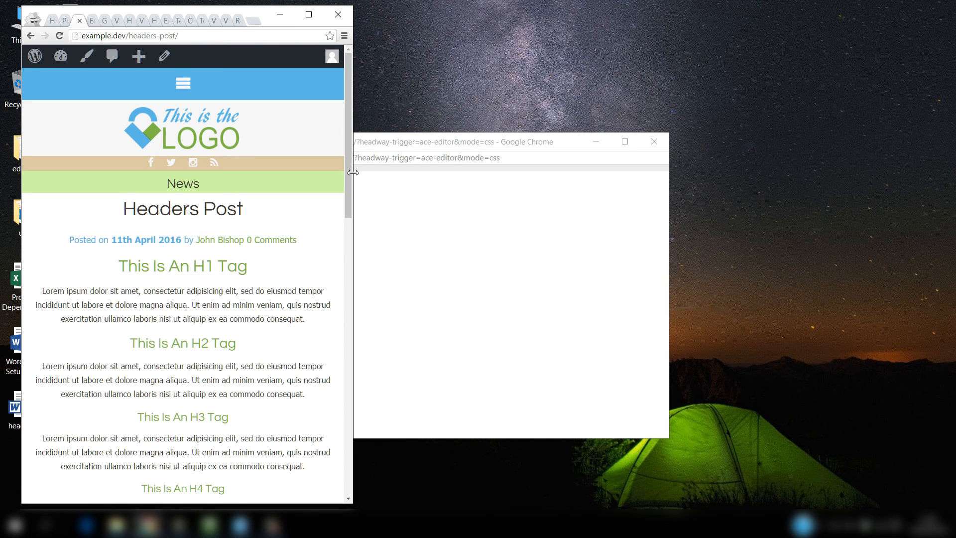
pyautogui.moveTo(353, 172); pyautogui.dragTo(929, 170)
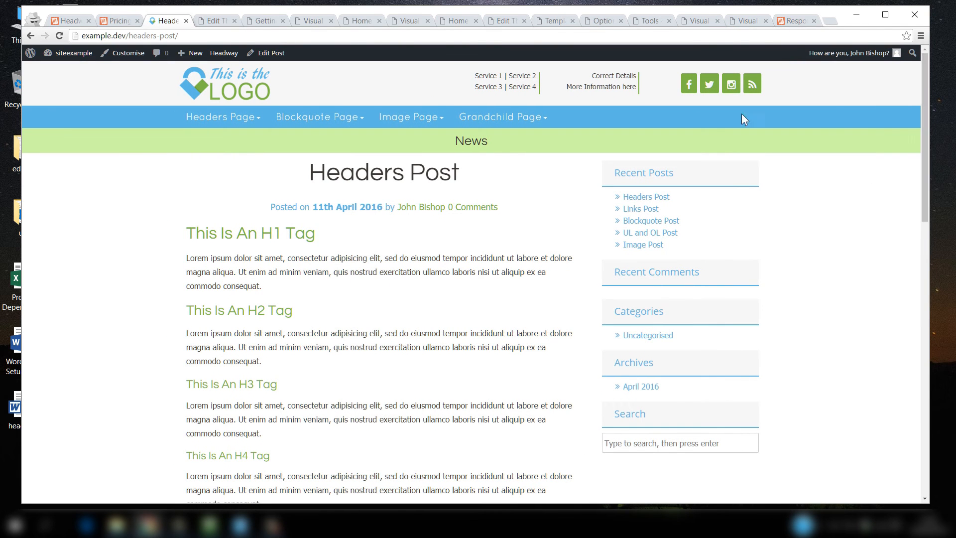
# Examine the Menu Footer 2 Columns media query rules in the Example Child stylesheet, then return to the live Headers Post.
pyautogui.click(511, 20)
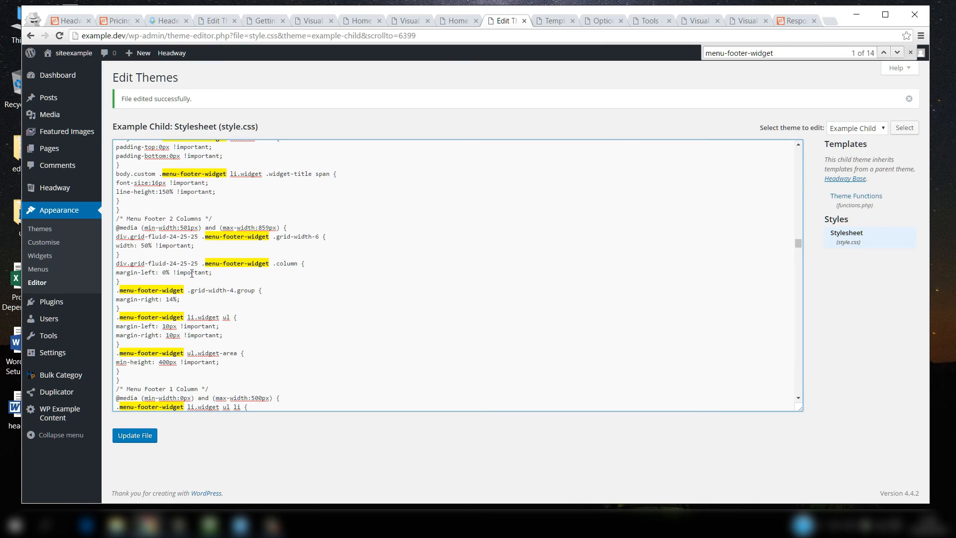
pyautogui.moveTo(141, 228); pyautogui.dragTo(252, 297)
pyautogui.click(165, 236)
pyautogui.click(167, 21)
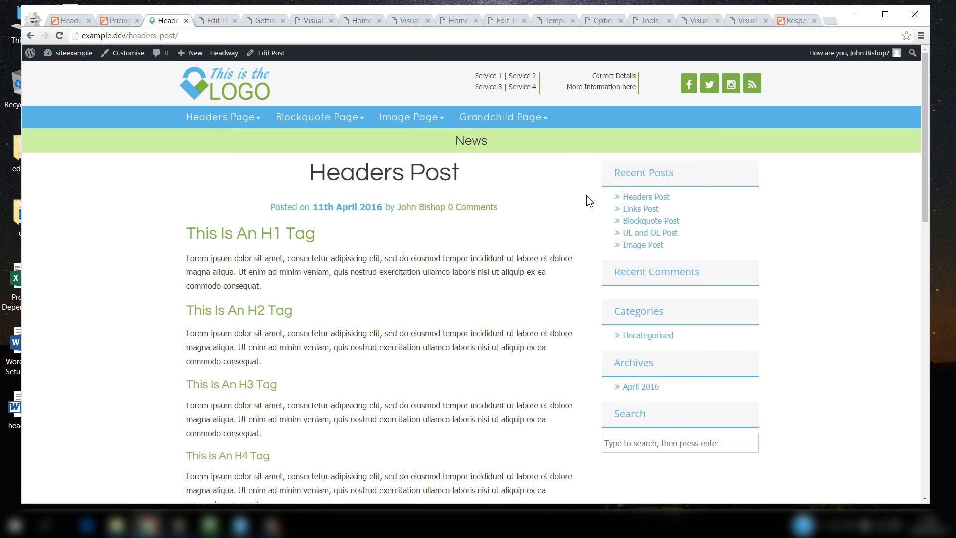
# Highlight the Menu Footer 2 Columns media query line in the Example Child stylesheet to examine its width range.
pyautogui.click(506, 21)
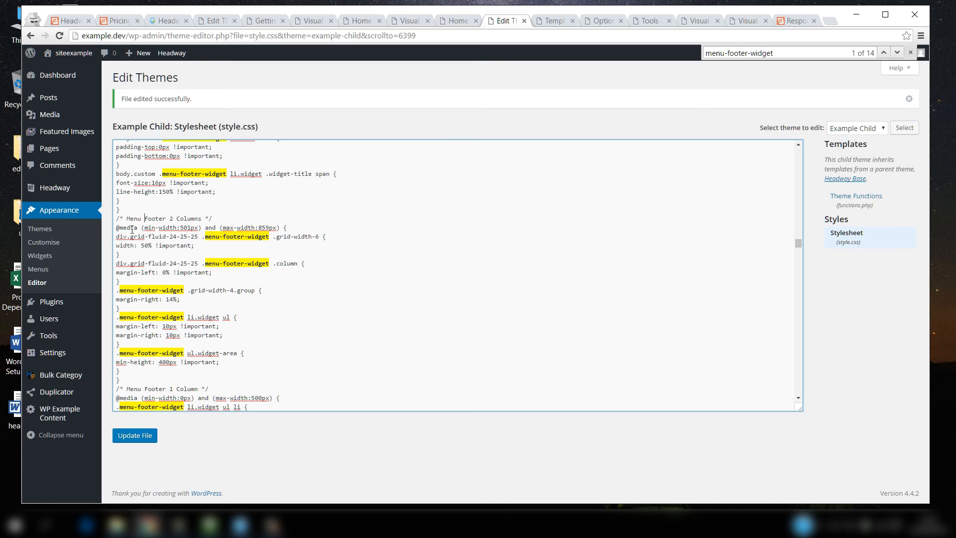
pyautogui.moveTo(117, 227); pyautogui.dragTo(281, 226)
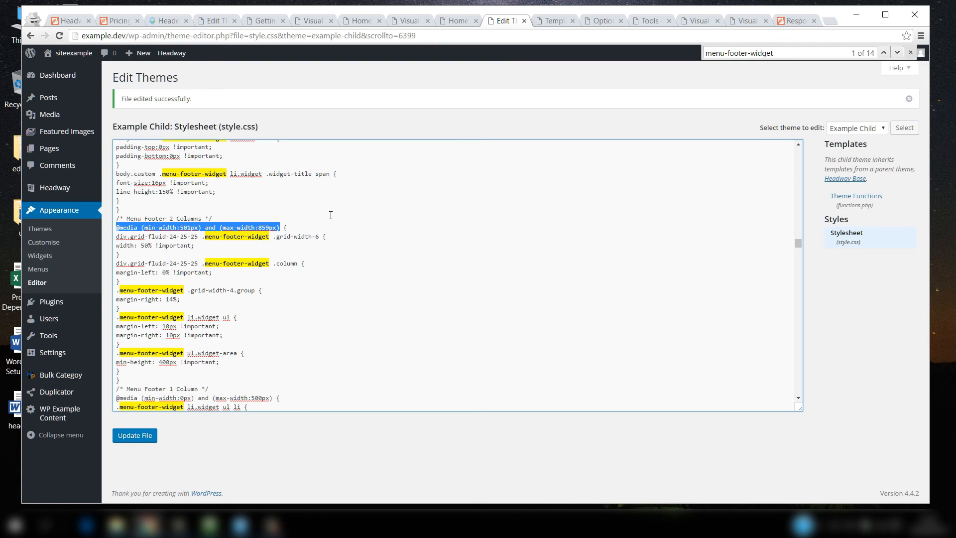
pyautogui.click(150, 227)
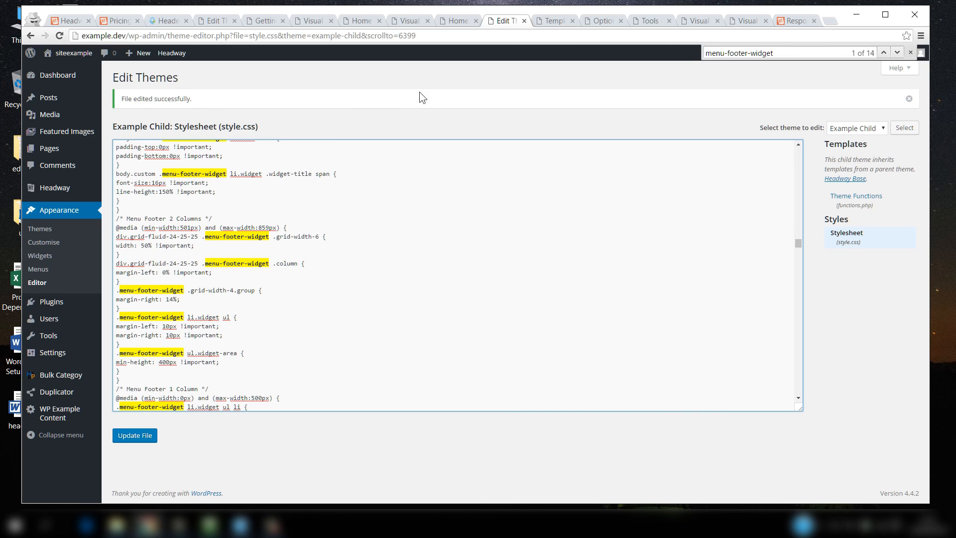
# Examine the localsite home page's navigation drop-down at a narrow window width, and return the window to full width.
pyautogui.click(459, 21)
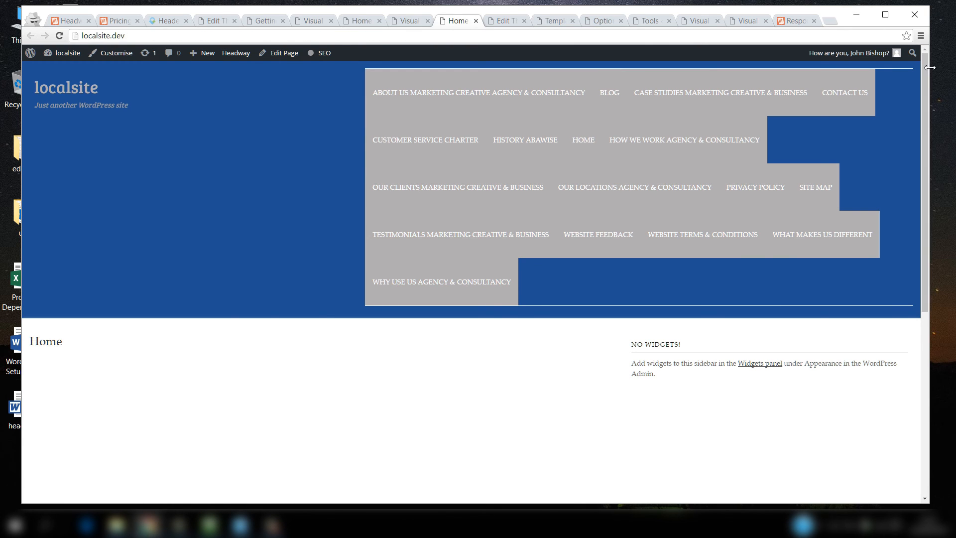
pyautogui.moveTo(929, 73); pyautogui.dragTo(276, 74)
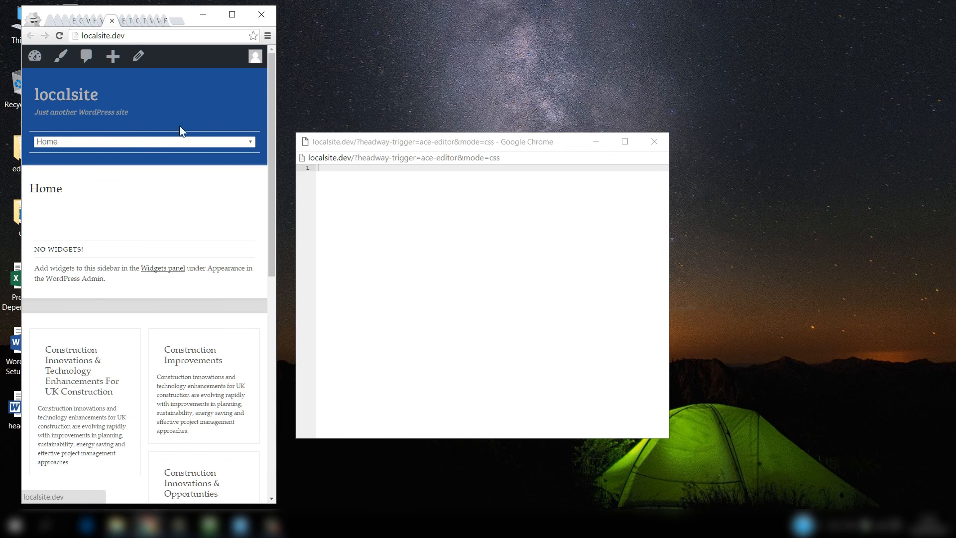
pyautogui.click(147, 142)
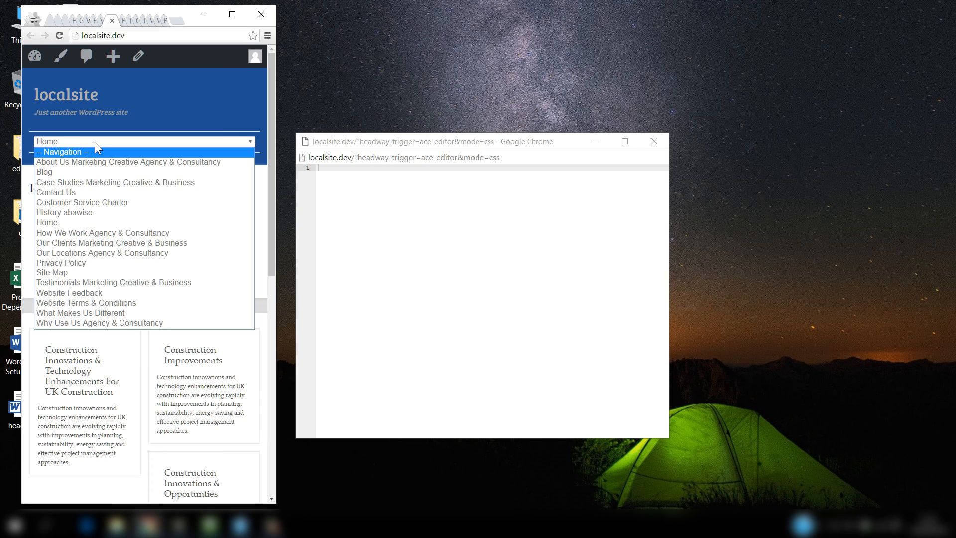
pyautogui.click(232, 15)
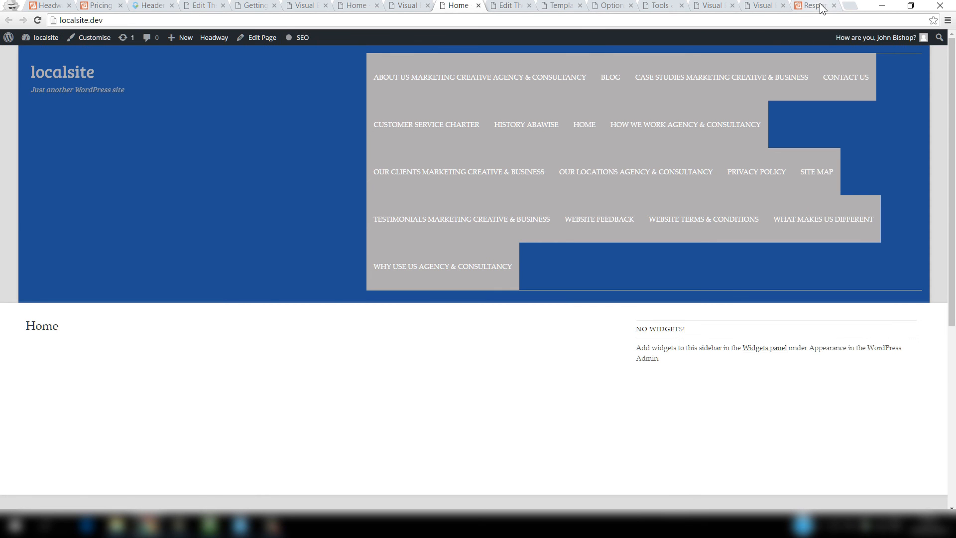
# Read the Responsive Navigation Menu Idea topic in the Headway community forum and bring up the Headway Themes home page.
pyautogui.click(821, 7)
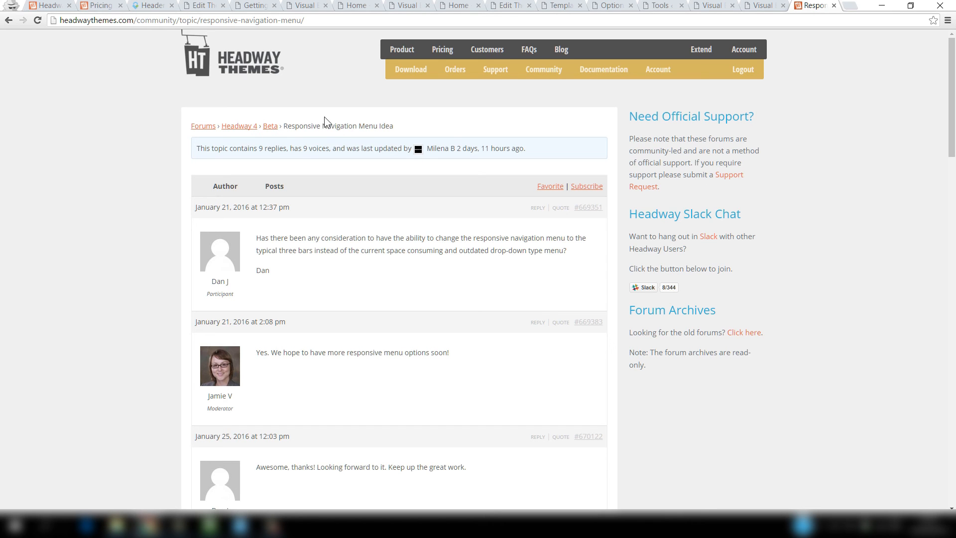
pyautogui.click(49, 6)
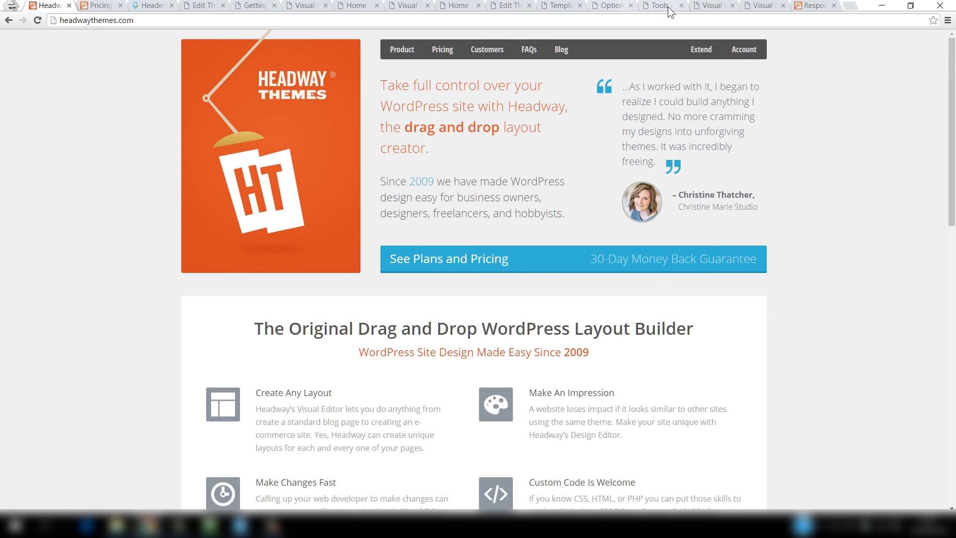
# Return to the Front Page grid in the visual editor and examine the layout hierarchy, including the pages under Single.
pyautogui.click(712, 6)
pyautogui.scroll(3, 329, 134)
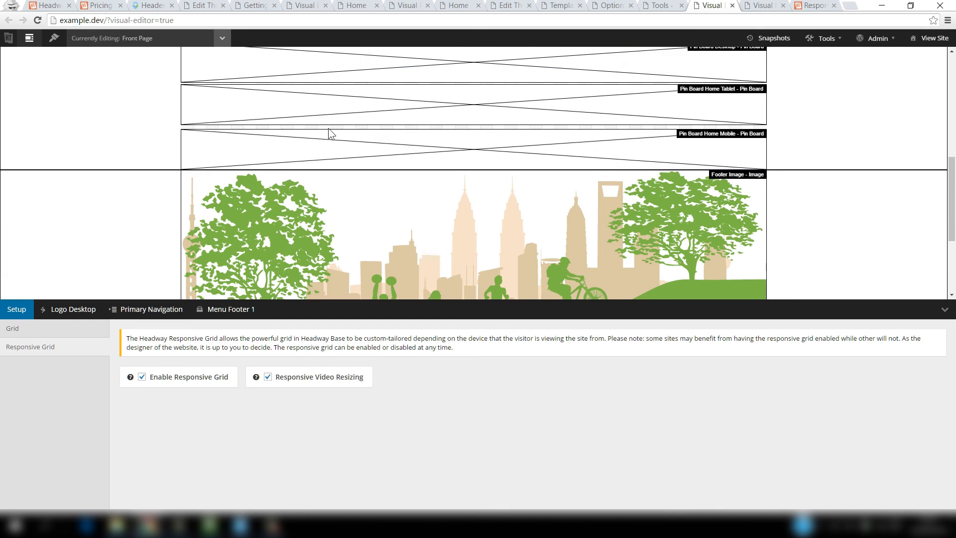
pyautogui.scroll(2, 329, 133)
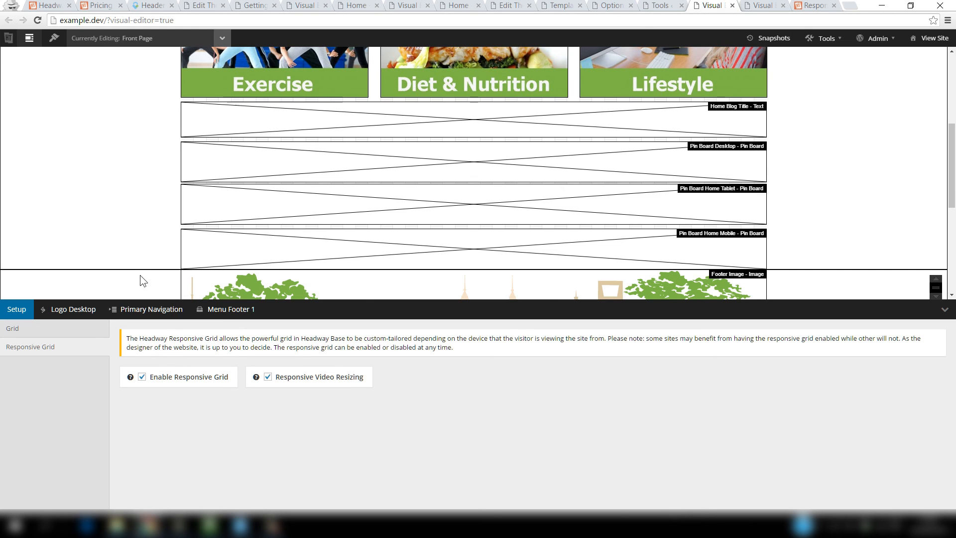
pyautogui.scroll(5, 143, 250)
pyautogui.click(224, 38)
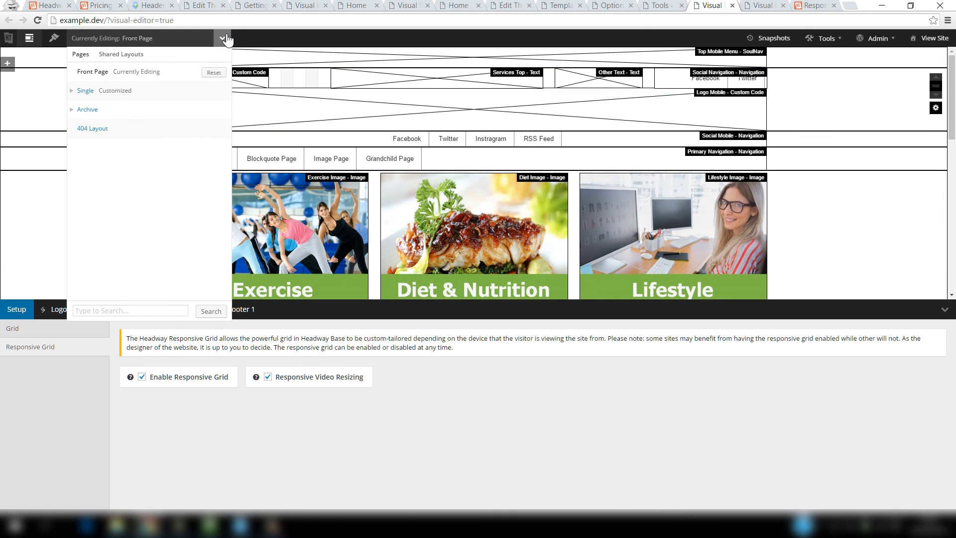
pyautogui.click(124, 56)
pyautogui.click(82, 56)
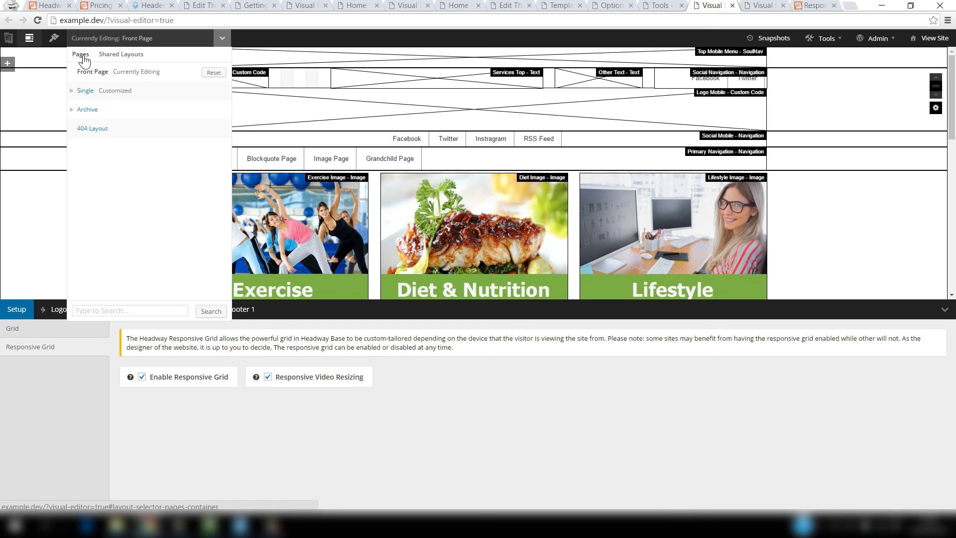
pyautogui.click(73, 91)
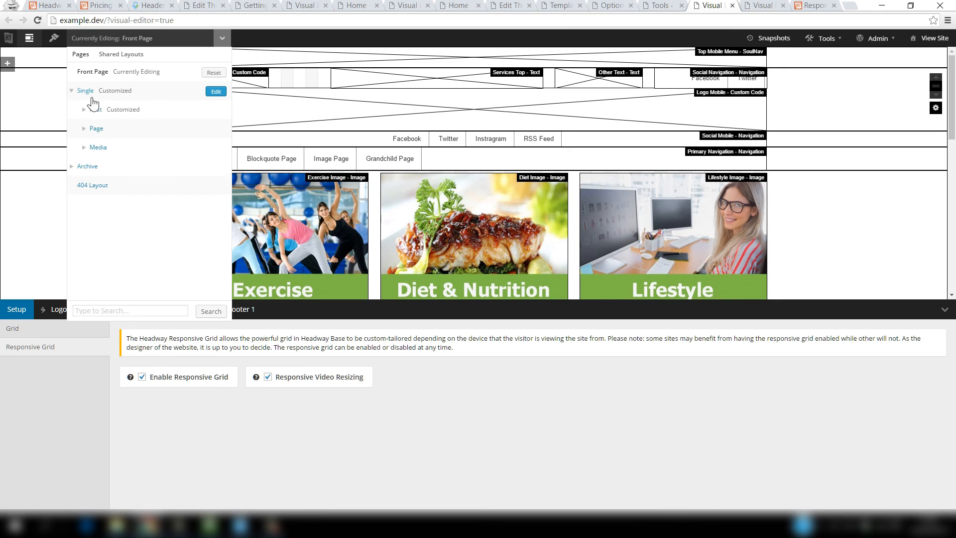
pyautogui.click(84, 129)
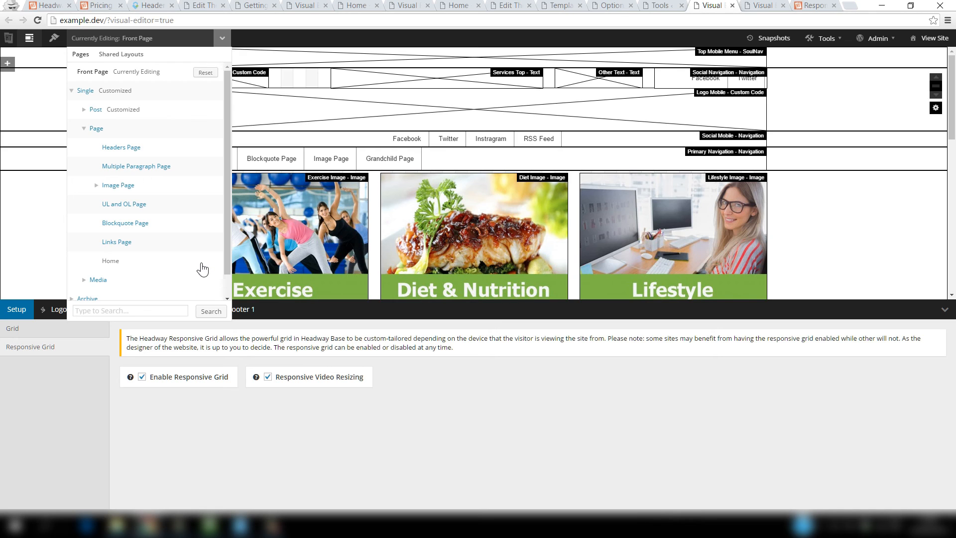
pyautogui.click(84, 128)
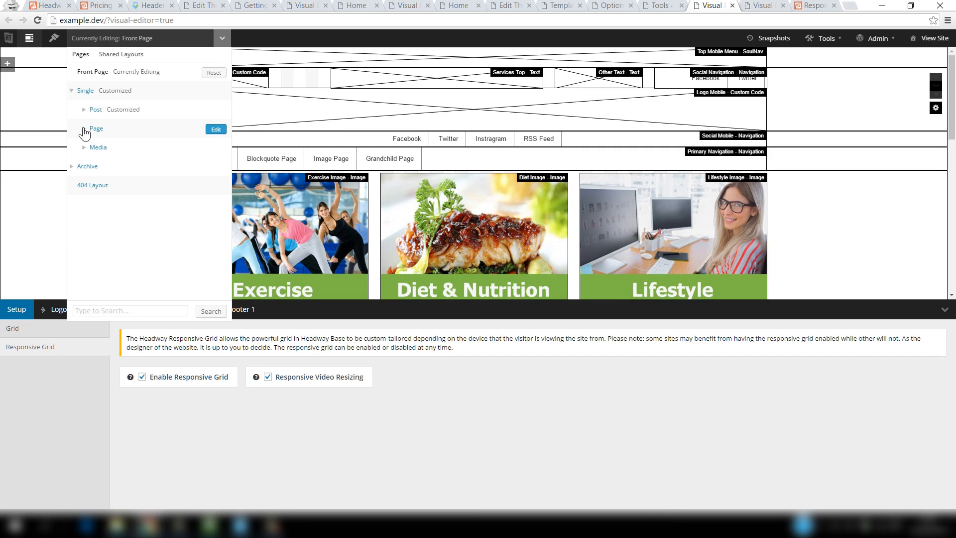
pyautogui.click(310, 39)
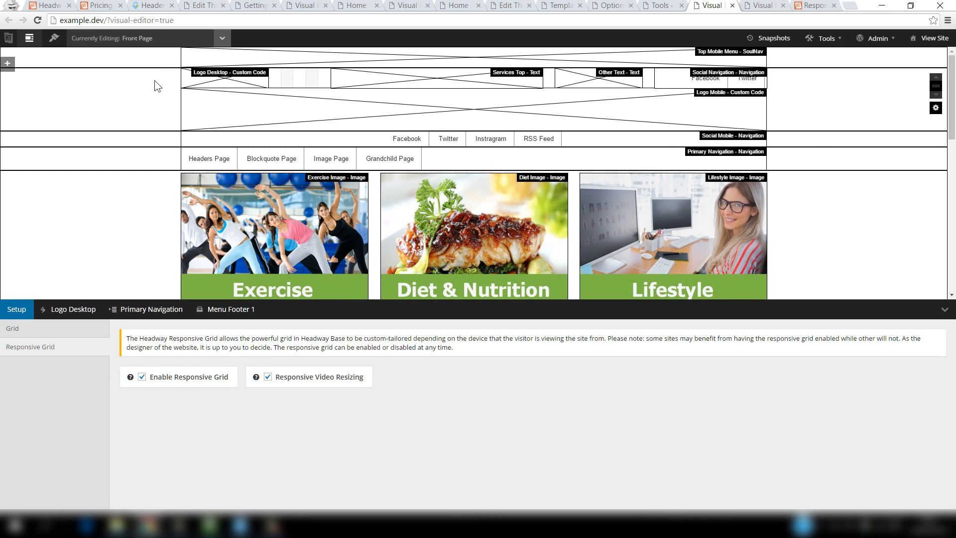
# Switch grid editing to the Archive layout and customize it by cloning the Front Page layout.
pyautogui.click(228, 41)
pyautogui.moveTo(162, 130)
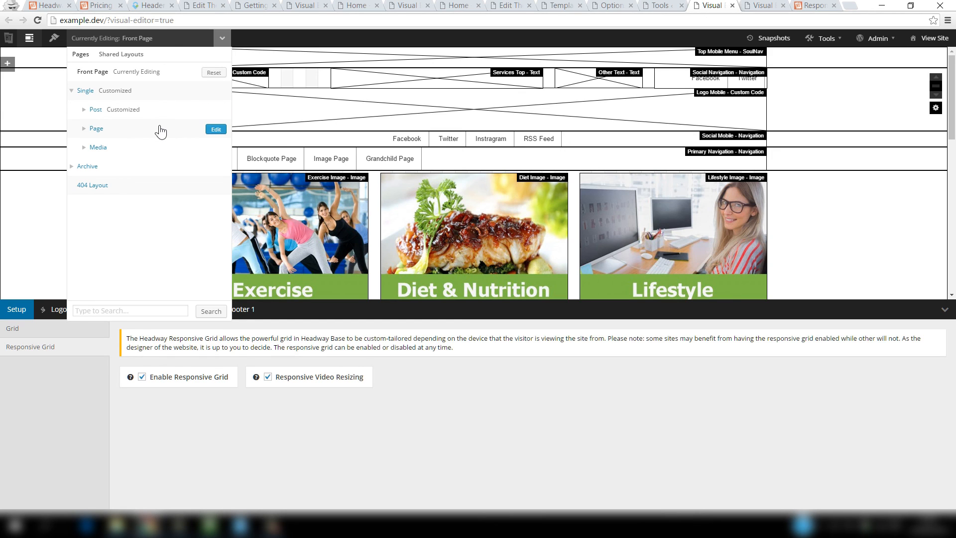
pyautogui.moveTo(75, 166)
pyautogui.click(217, 168)
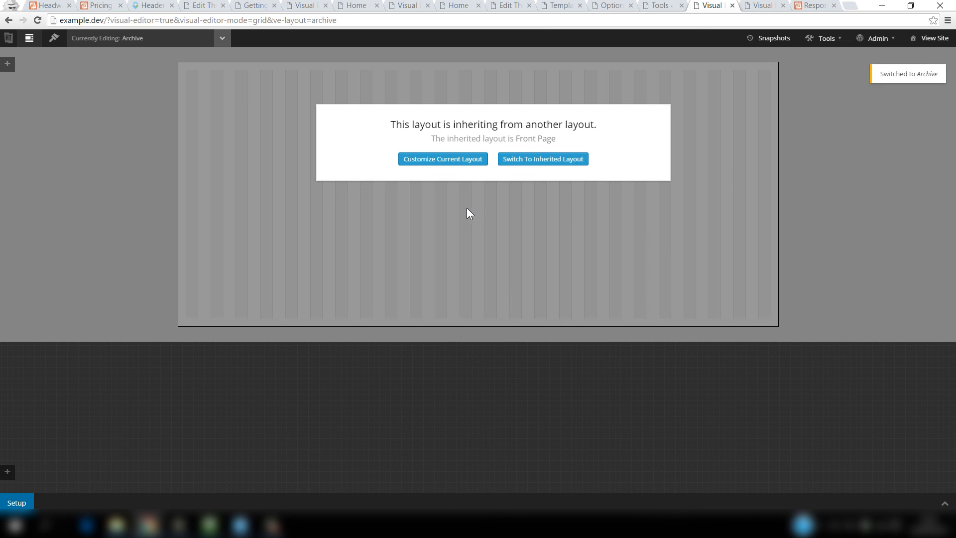
pyautogui.click(443, 159)
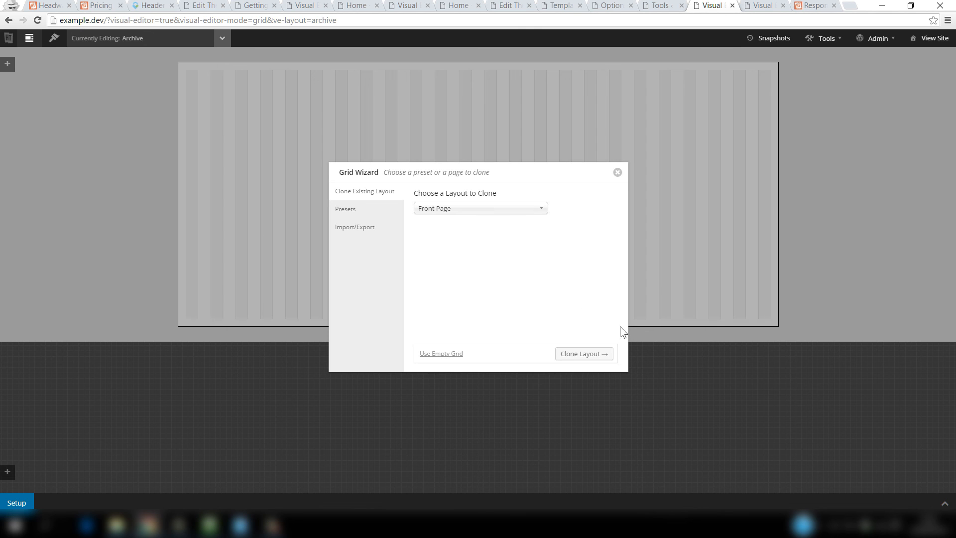
pyautogui.click(598, 353)
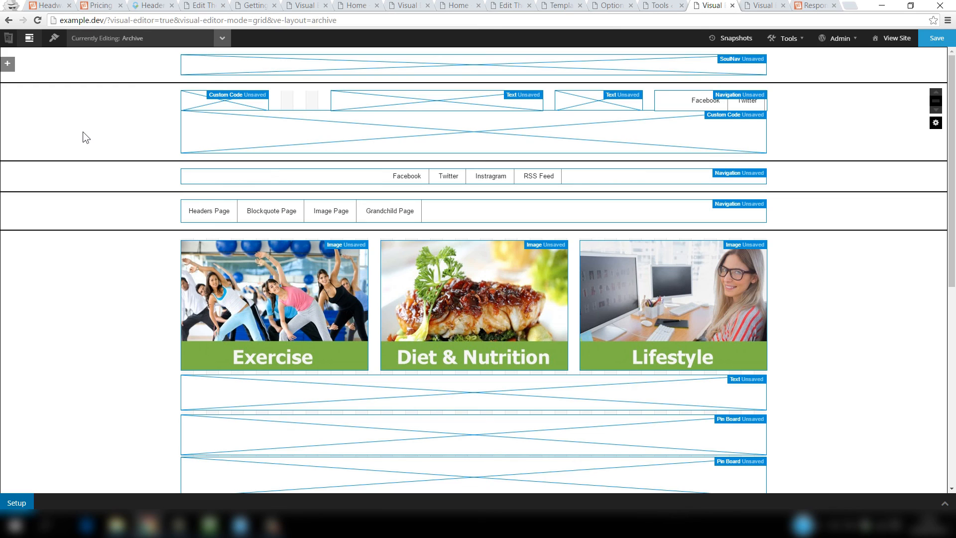
# Open the SoulNav block's options in the Archive layout and examine its Mirror Block choices.
pyautogui.rightClick(294, 64)
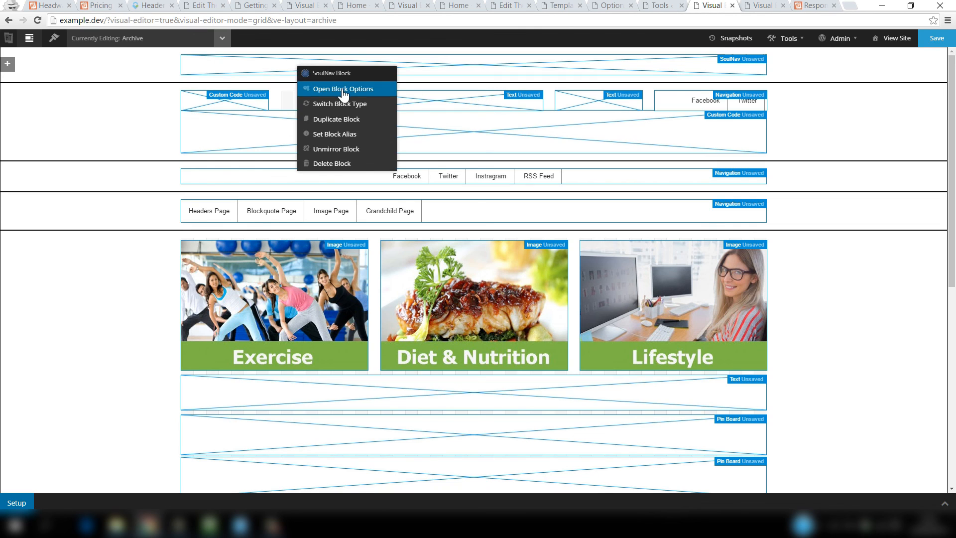
pyautogui.click(342, 89)
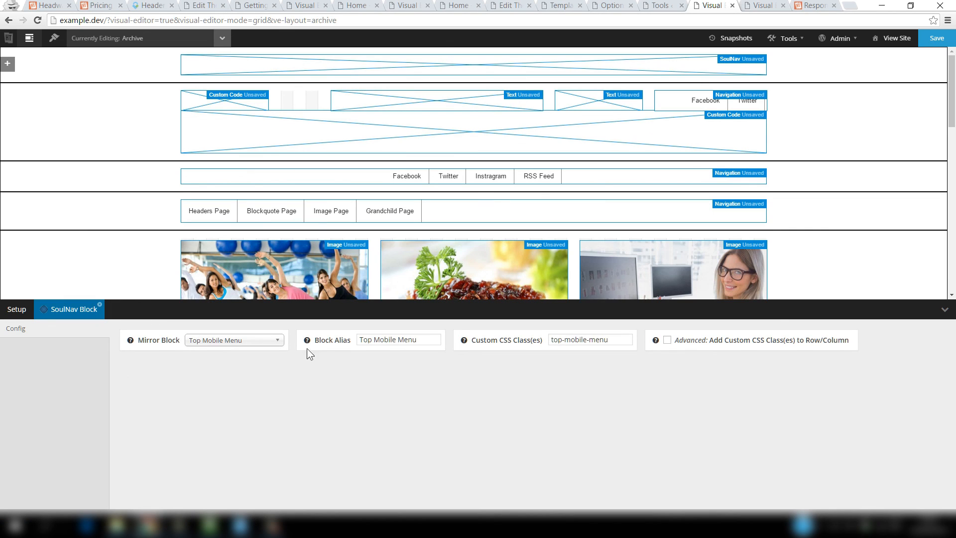
pyautogui.click(272, 344)
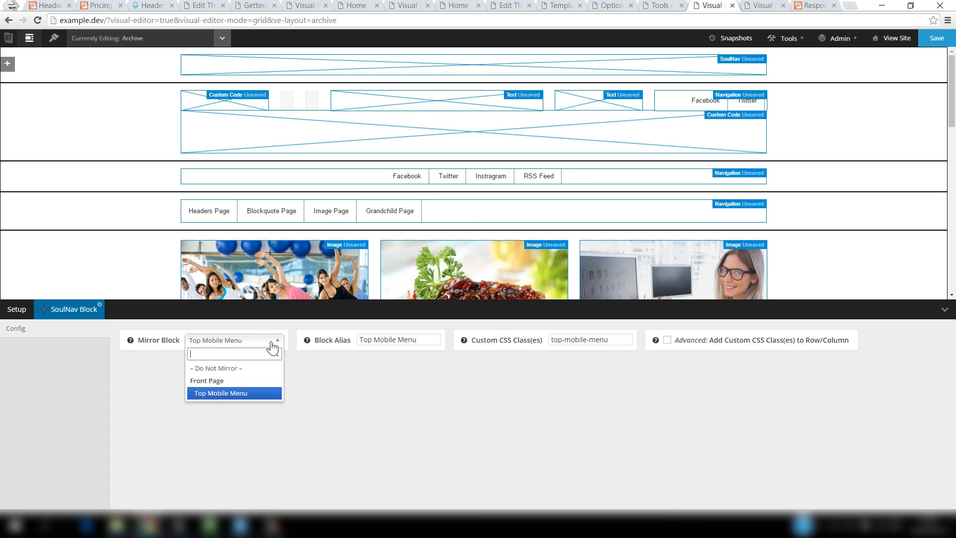
pyautogui.click(272, 344)
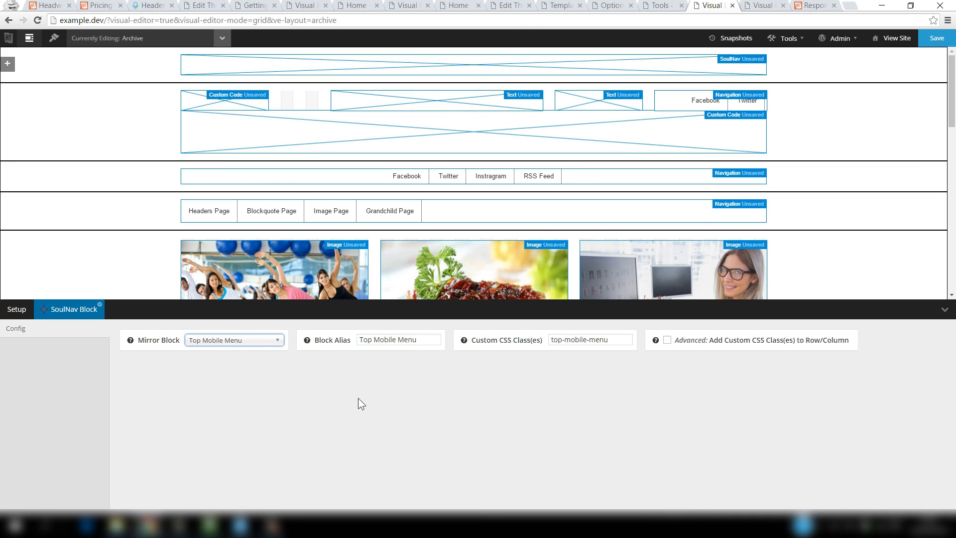
# Set the SoulNav block's wrapper to mirror the blocks from Soul Nav Wrapper – Front Page (Fluid).
pyautogui.moveTo(875, 67)
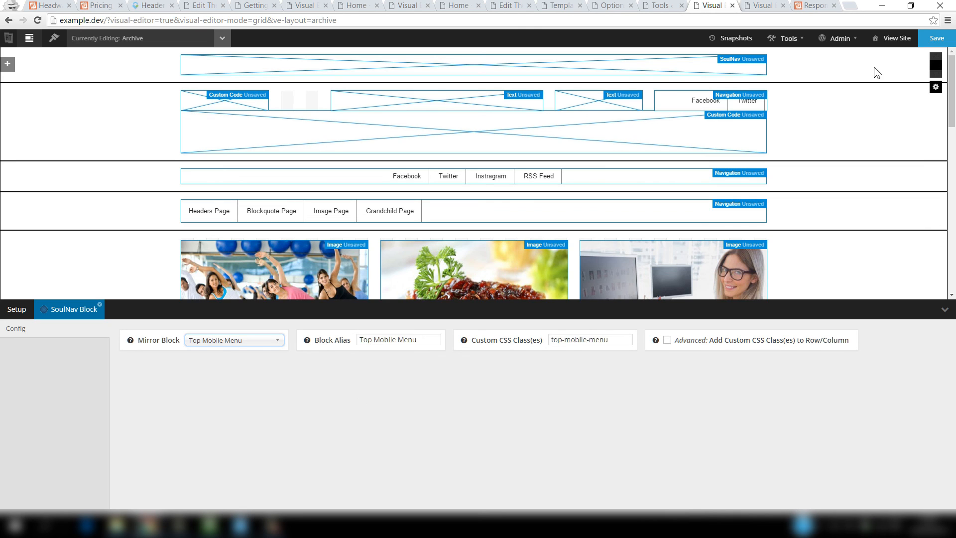
pyautogui.rightClick(935, 67)
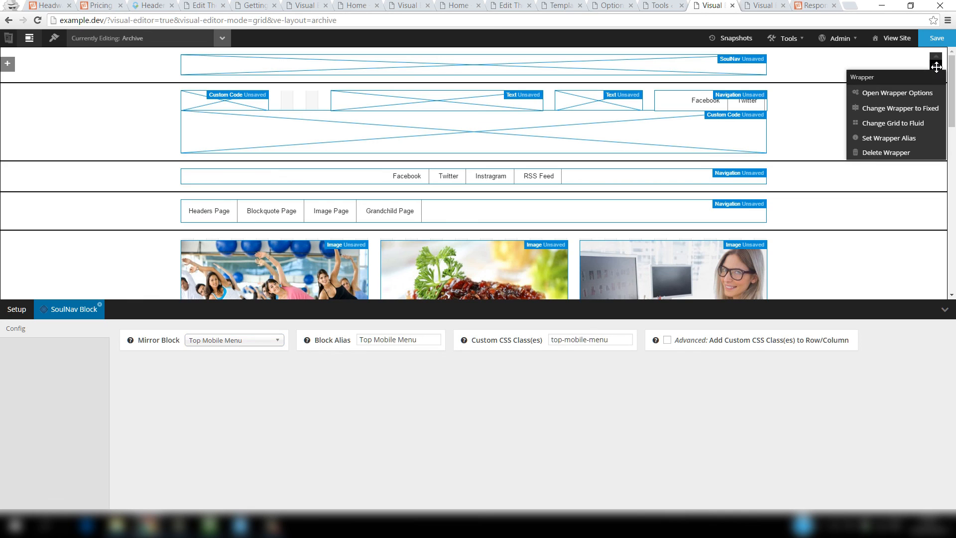
pyautogui.click(930, 92)
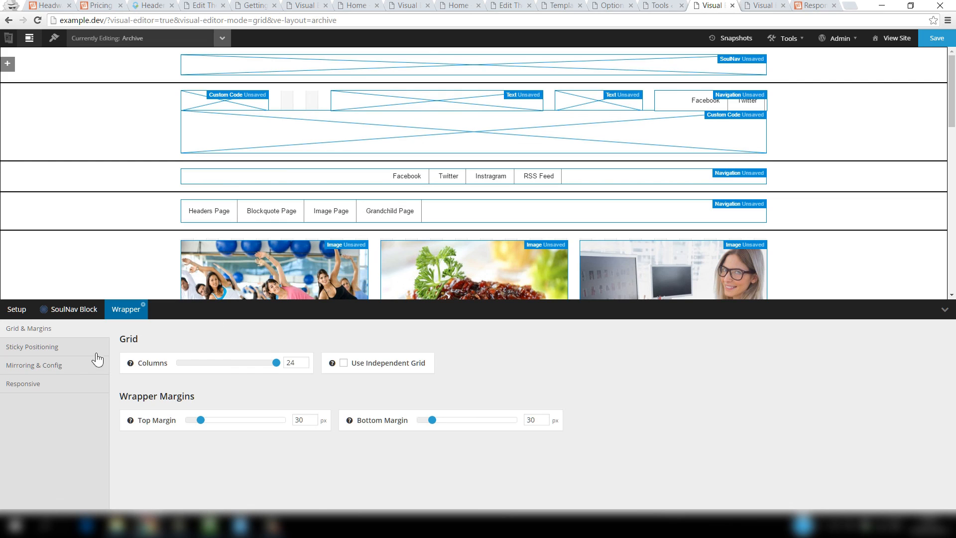
pyautogui.click(74, 372)
pyautogui.click(387, 340)
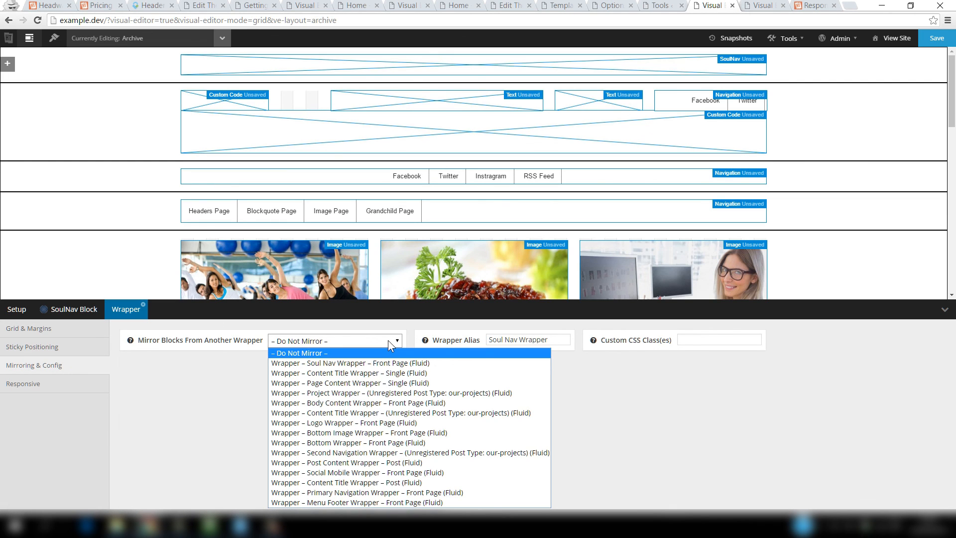
pyautogui.click(396, 363)
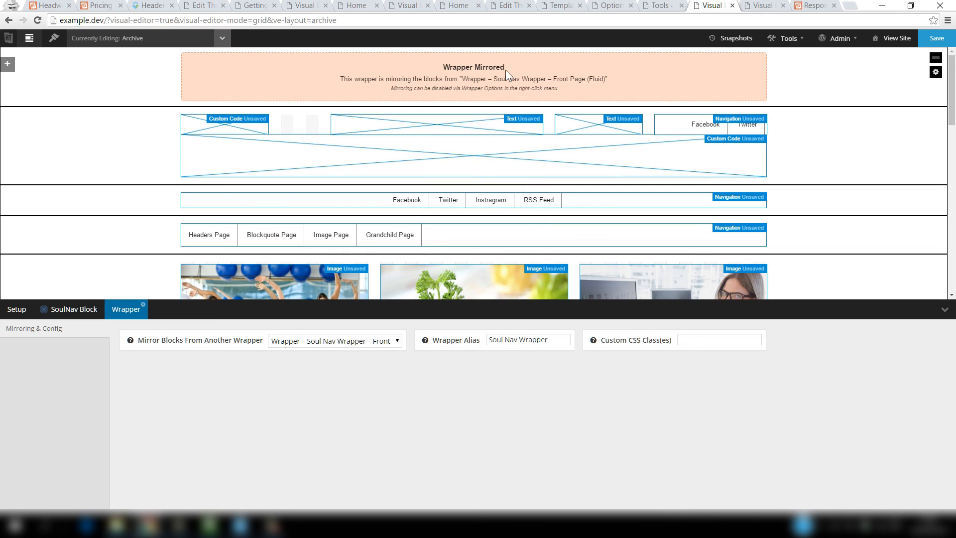
# Examine the saved layout snapshots available for restoring work and close the list.
pyautogui.click(222, 39)
pyautogui.click(737, 43)
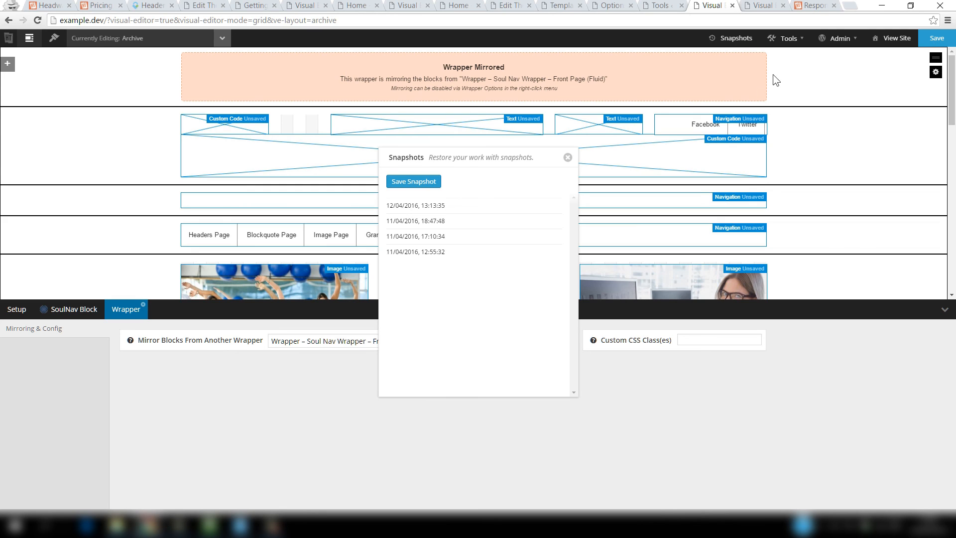
pyautogui.moveTo(429, 207)
pyautogui.click(568, 158)
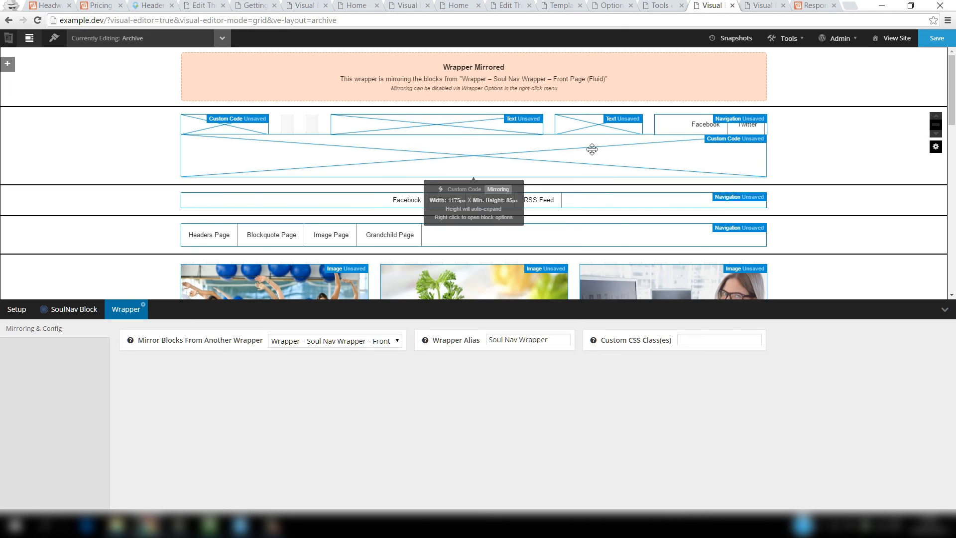
# Return to the Post layout's design mode, view the live CSS editor window and close it.
pyautogui.click(768, 9)
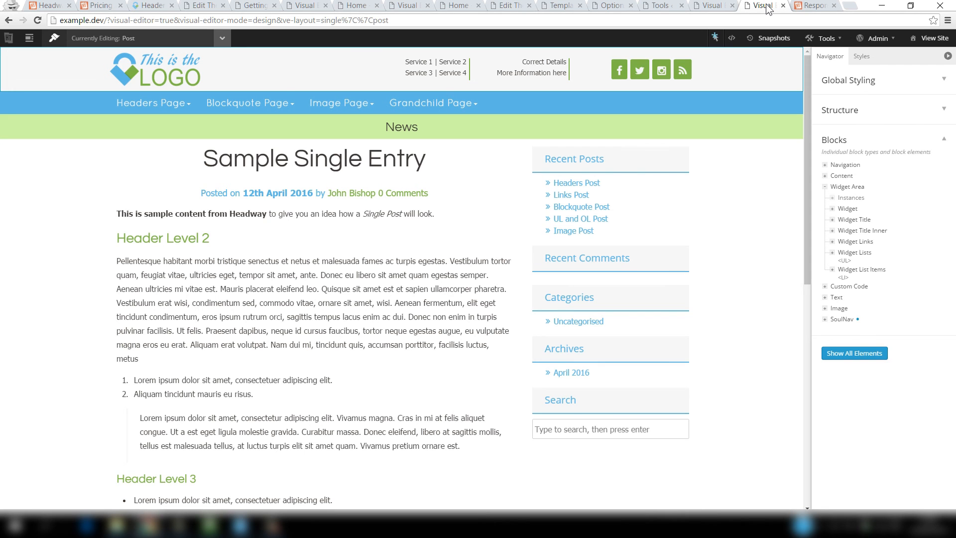
pyautogui.click(732, 40)
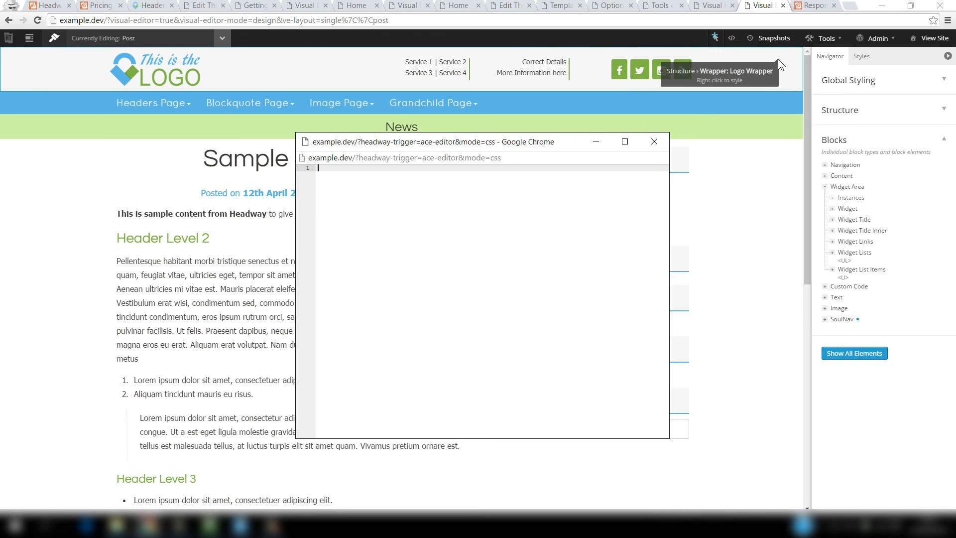
pyautogui.click(654, 142)
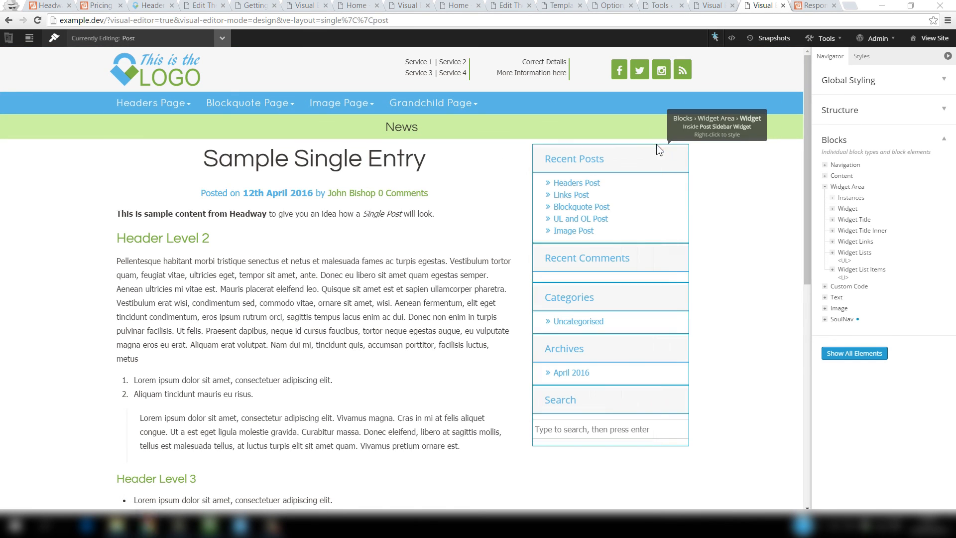
# View the Headway Templates page with its install and export options, and return to the Archive layout in the visual editor.
pyautogui.moveTo(837, 44)
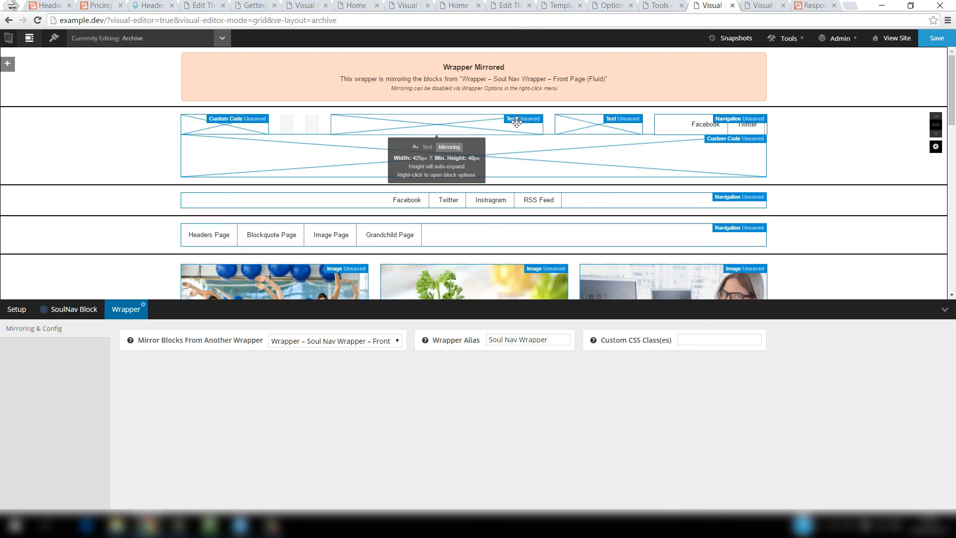
pyautogui.click(564, 7)
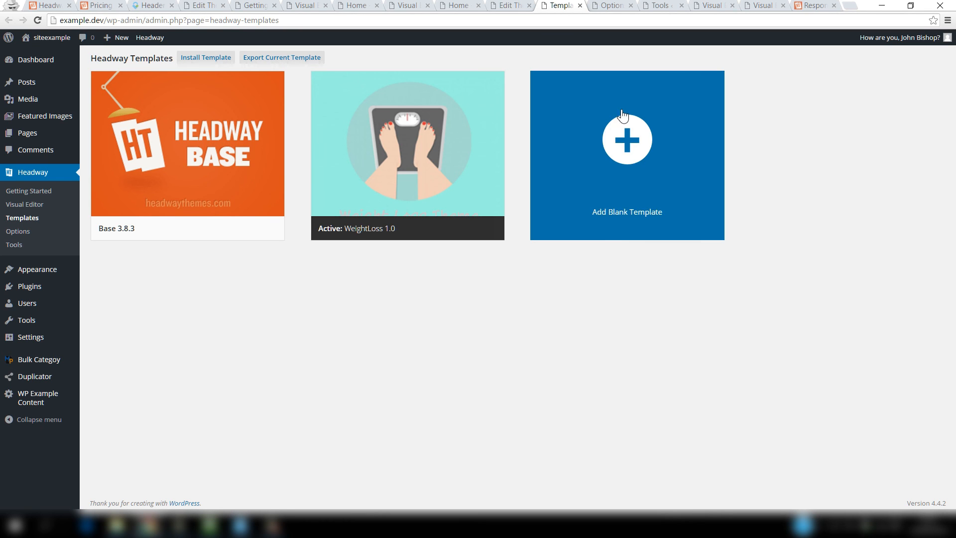
pyautogui.click(712, 2)
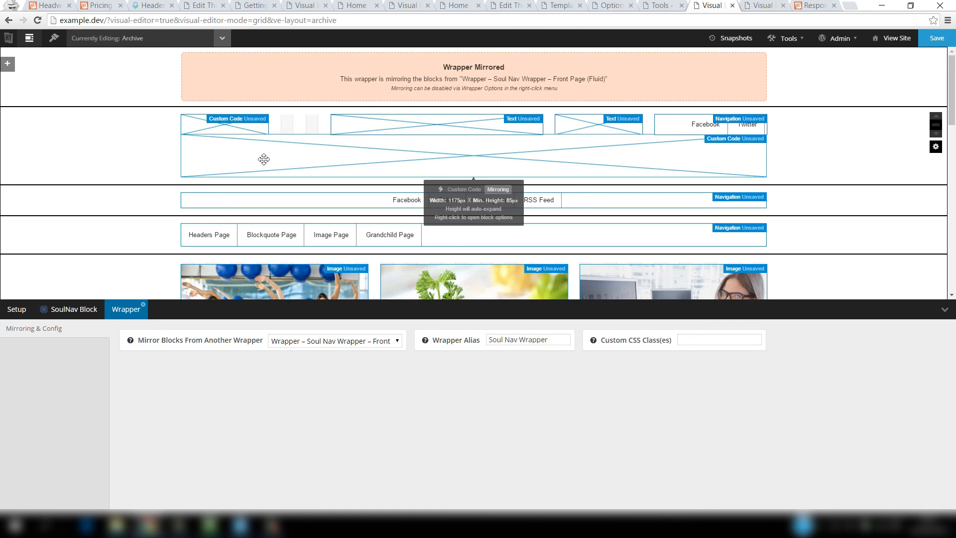
# Switch the grid editor to the Front Page layout, accepting the layout change despite unsaved Archive edits.
pyautogui.click(222, 38)
pyautogui.moveTo(98, 70)
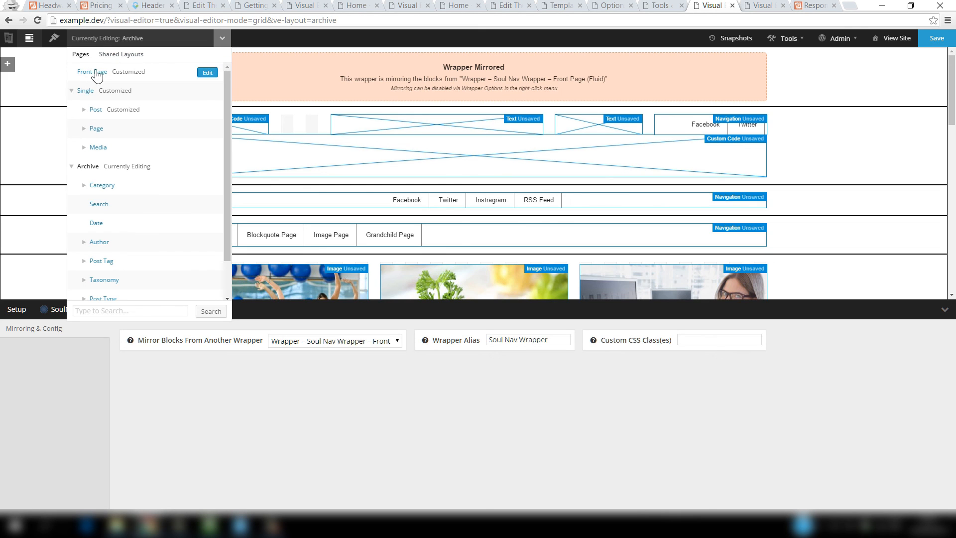
pyautogui.click(209, 73)
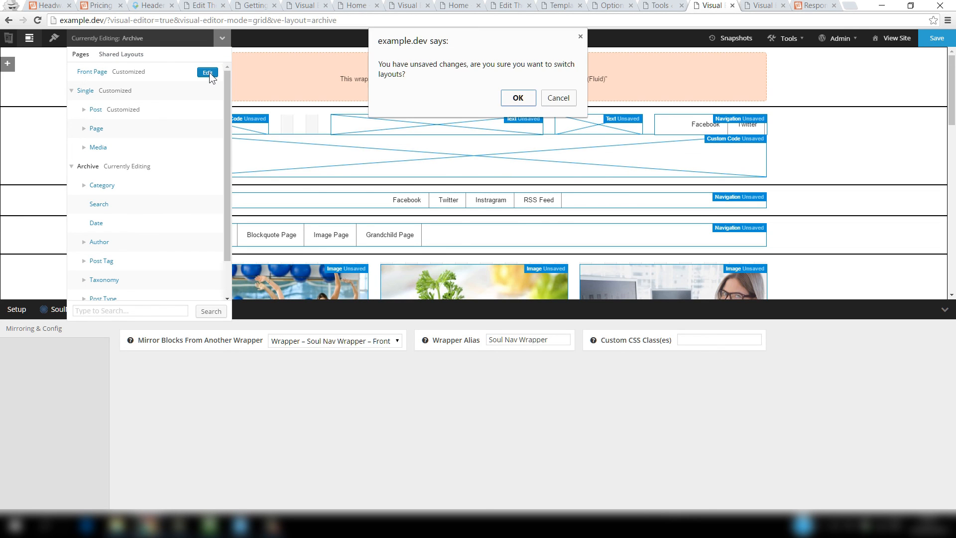
pyautogui.click(518, 97)
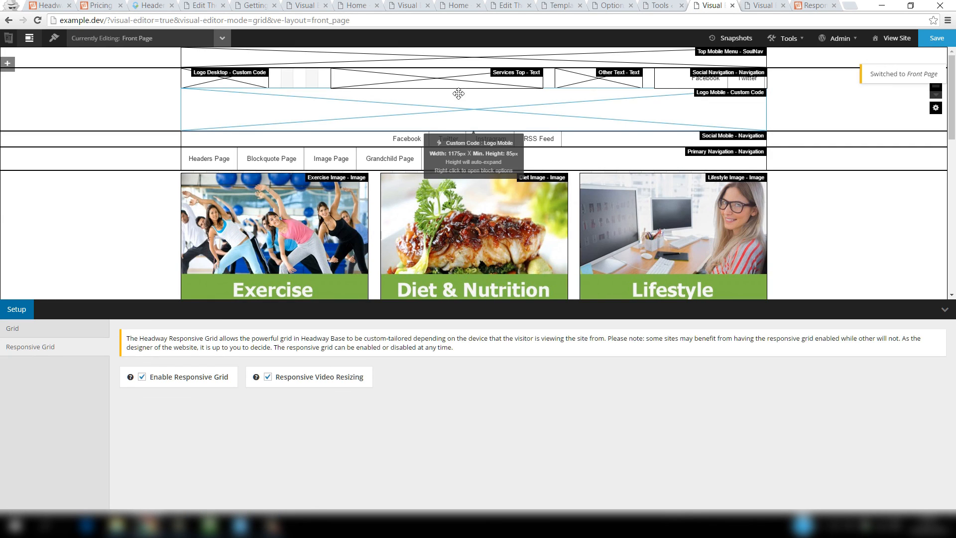
# Open the Primary Navigation block's options and examine its settings for importing and exporting the block.
pyautogui.rightClick(406, 157)
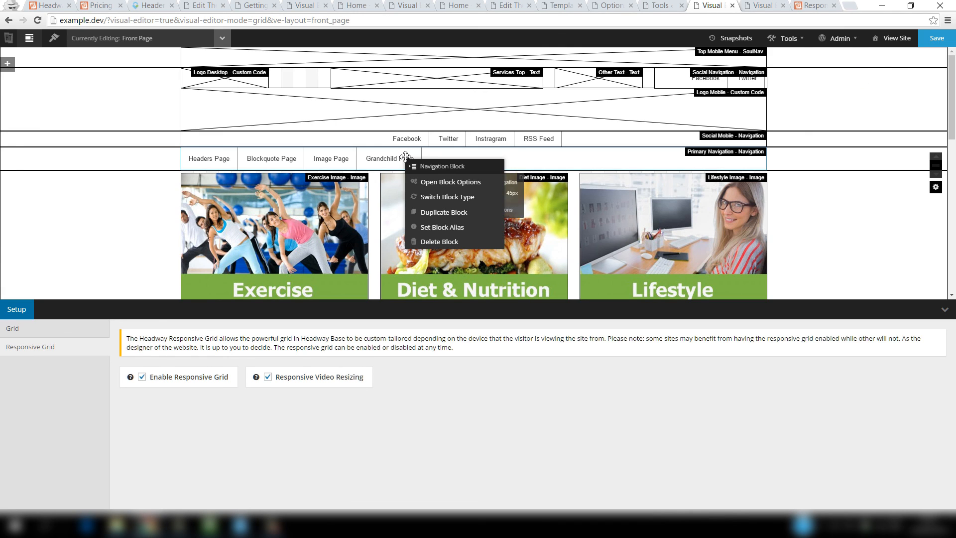
pyautogui.click(448, 182)
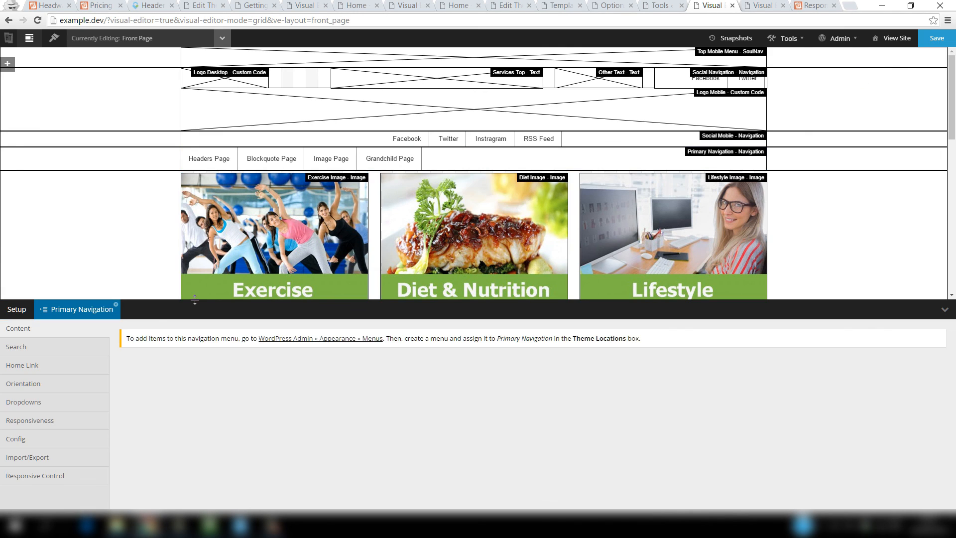
pyautogui.click(54, 463)
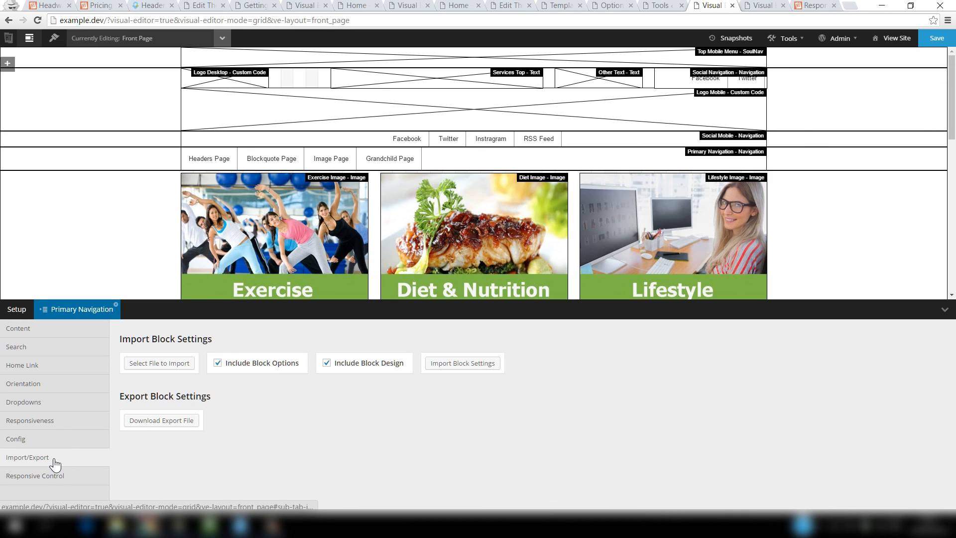